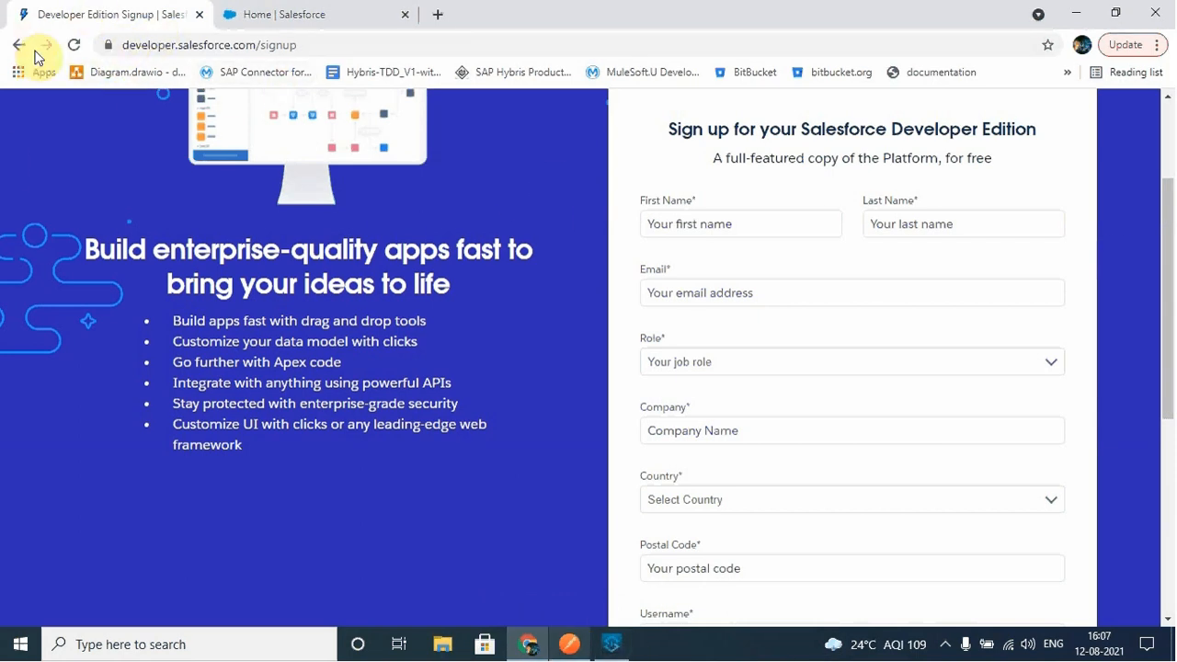
- Examine the Salesforce Developer Edition sign-up page's address and its registration form down to the login link
{"action": "left_click_drag", "start_coordinate": [122, 44], "coordinate": [295, 44]}
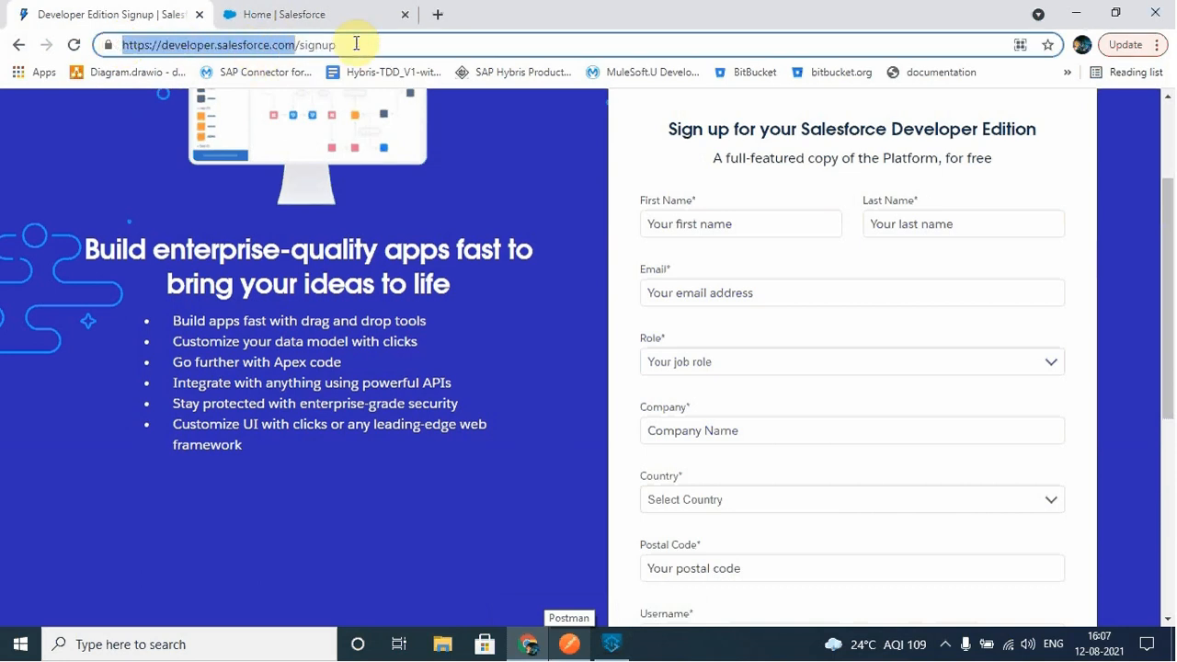
{"action": "scroll", "coordinate": [840, 494], "scroll_direction": "down", "scroll_amount": 5}
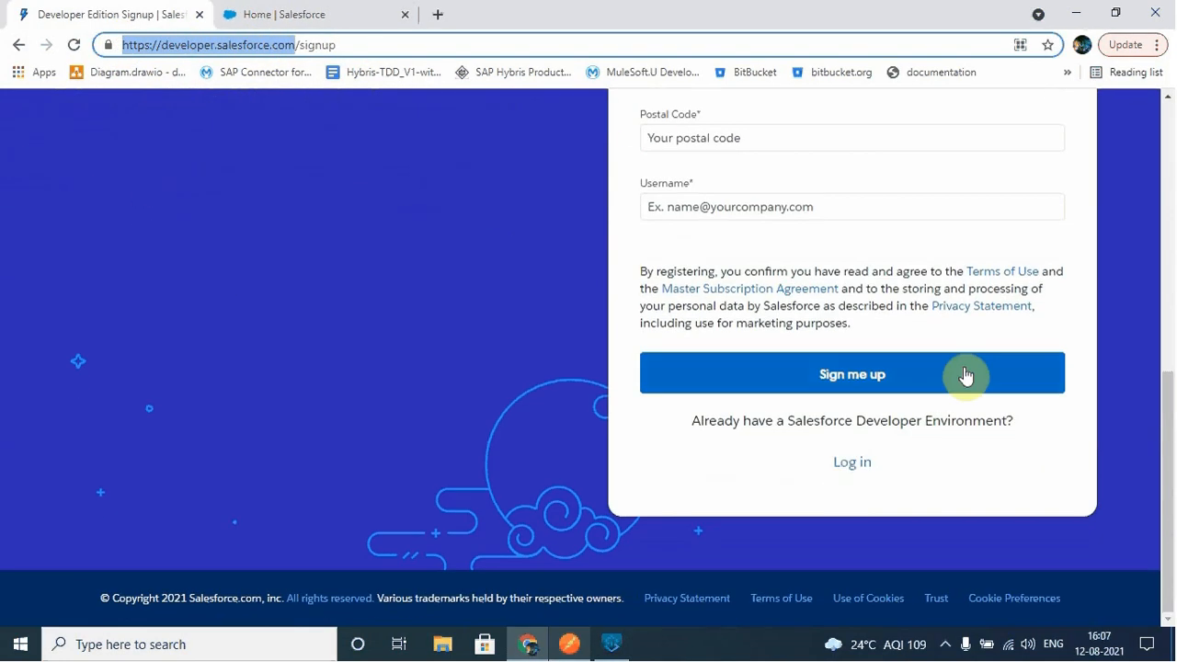
{"action": "left_click", "coordinate": [463, 370]}
{"action": "scroll", "coordinate": [462, 371], "scroll_direction": "up", "scroll_amount": 3}
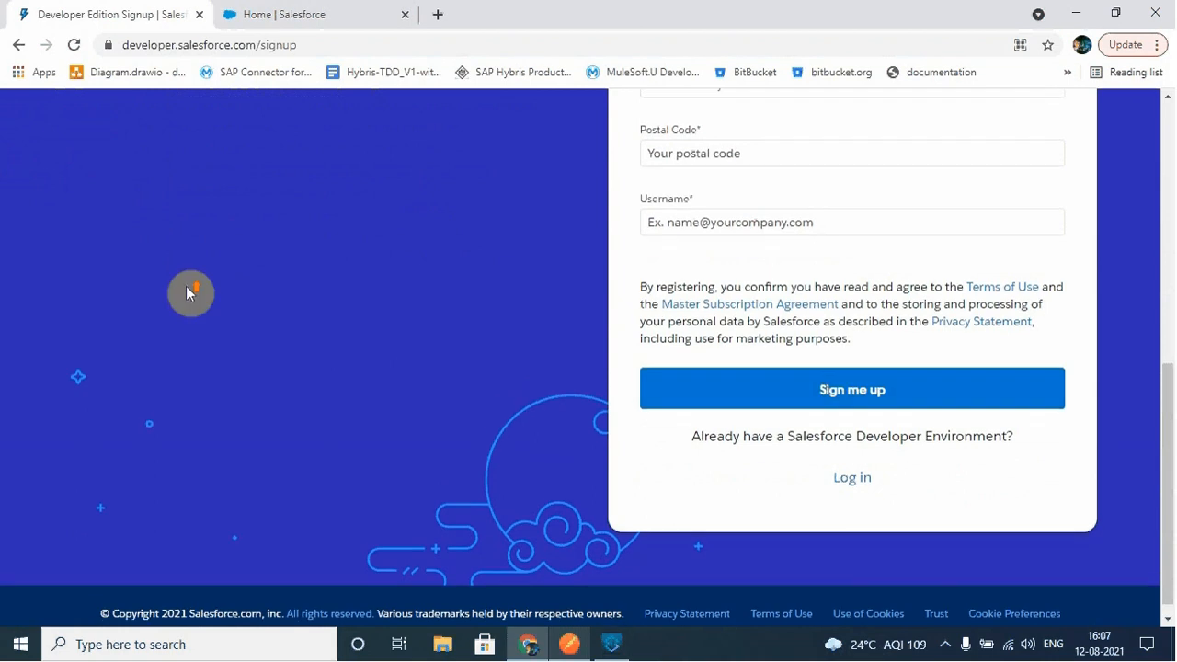
- Go to the Salesforce Setup page and display the list of objects in Object Manager
{"action": "left_click", "coordinate": [302, 12]}
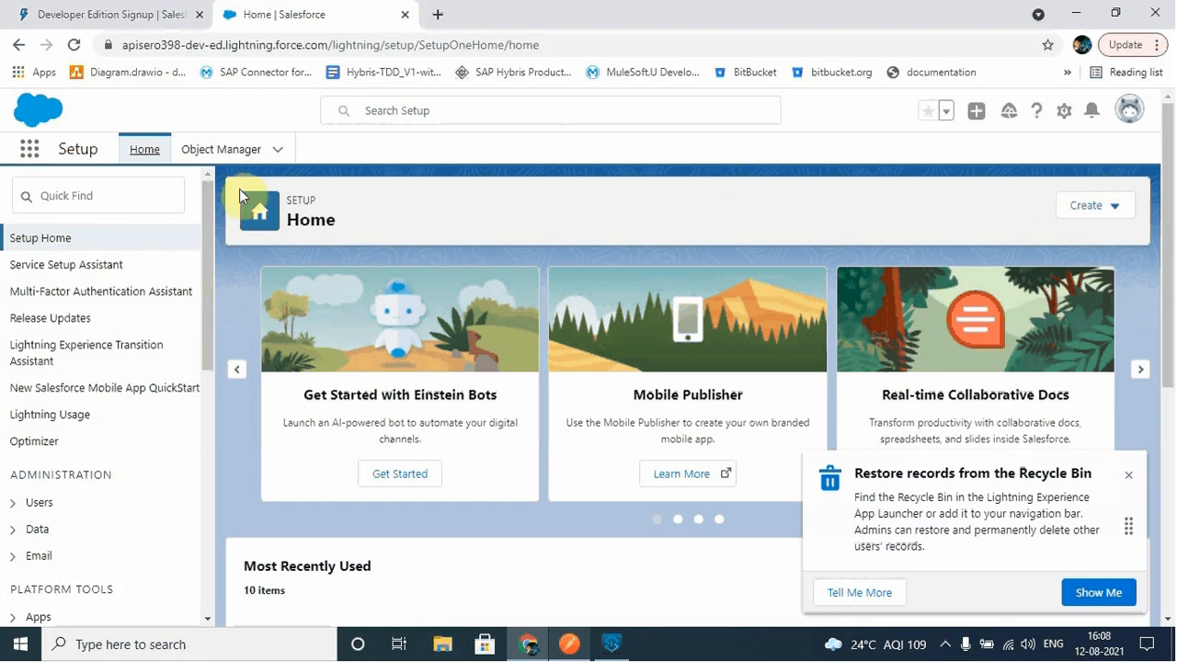
{"action": "left_click", "coordinate": [228, 150]}
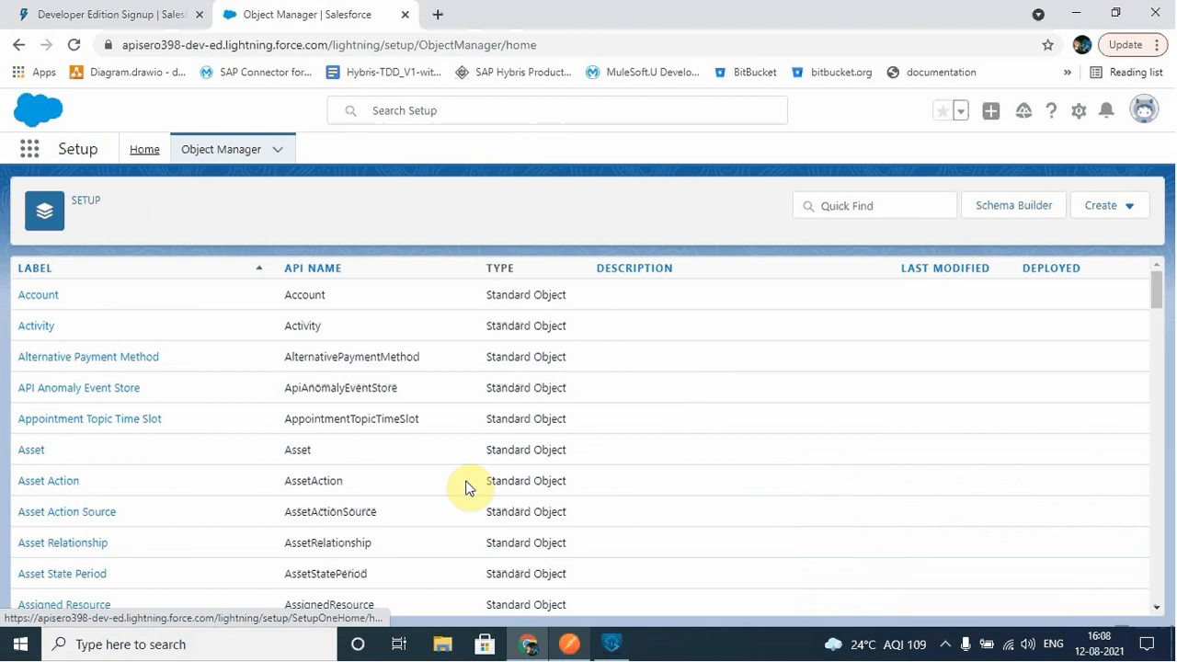
- Switch to Anypoint Studio and search Exchange for "salesforce connector" among the modules that can be added to the project
{"action": "left_click", "coordinate": [612, 643]}
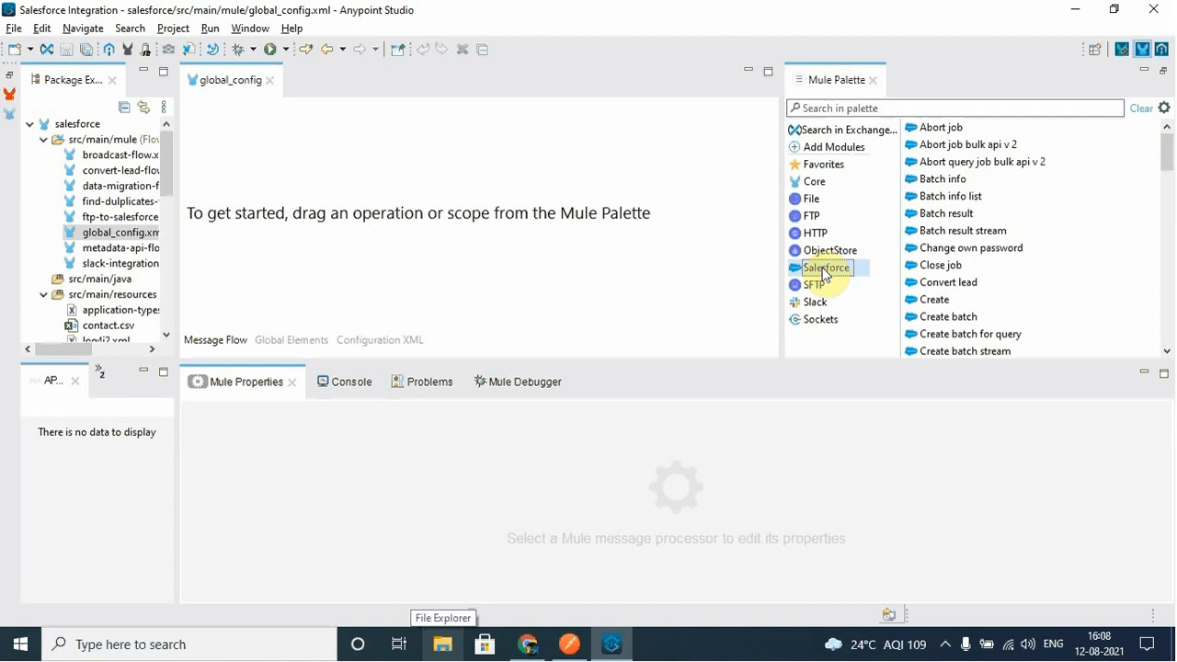
{"action": "left_click", "coordinate": [832, 138]}
{"action": "left_click", "coordinate": [496, 143]}
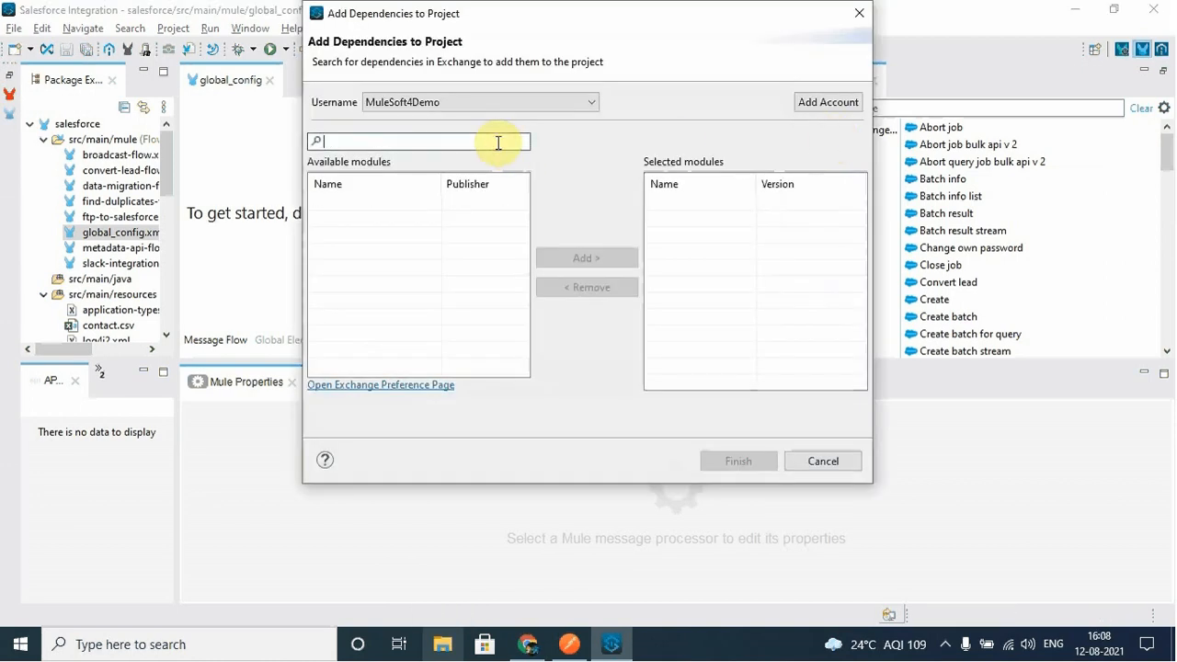
{"action": "type", "text": "salesforce con"}
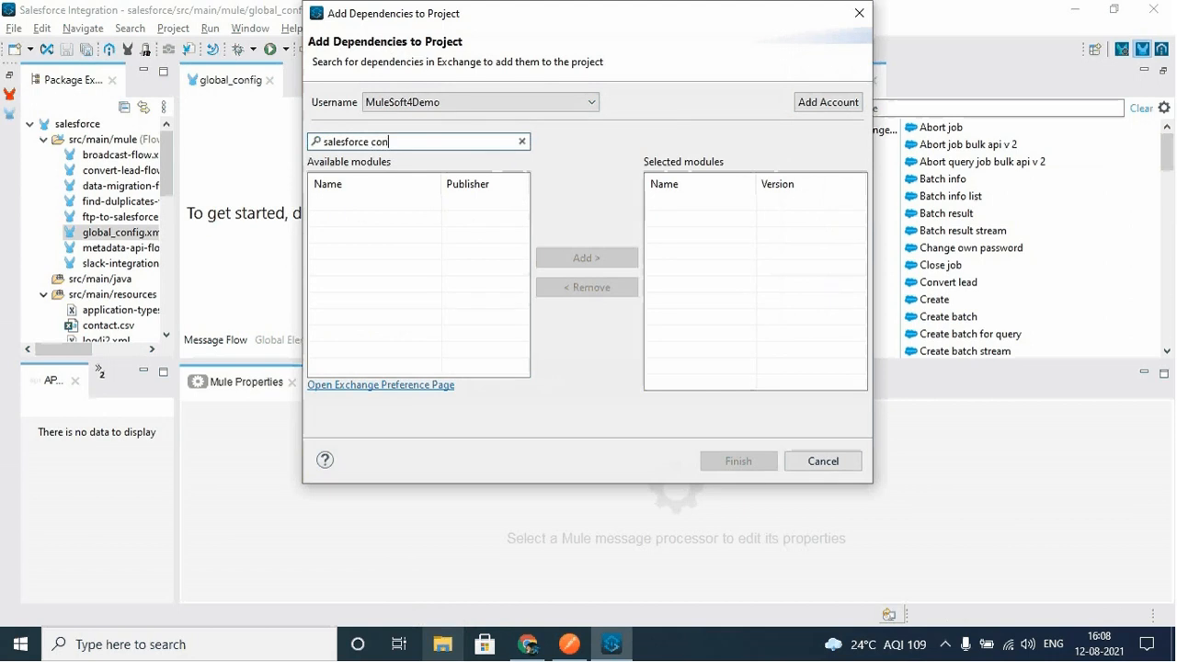
{"action": "type", "text": "nector"}
{"action": "key", "text": "Return"}
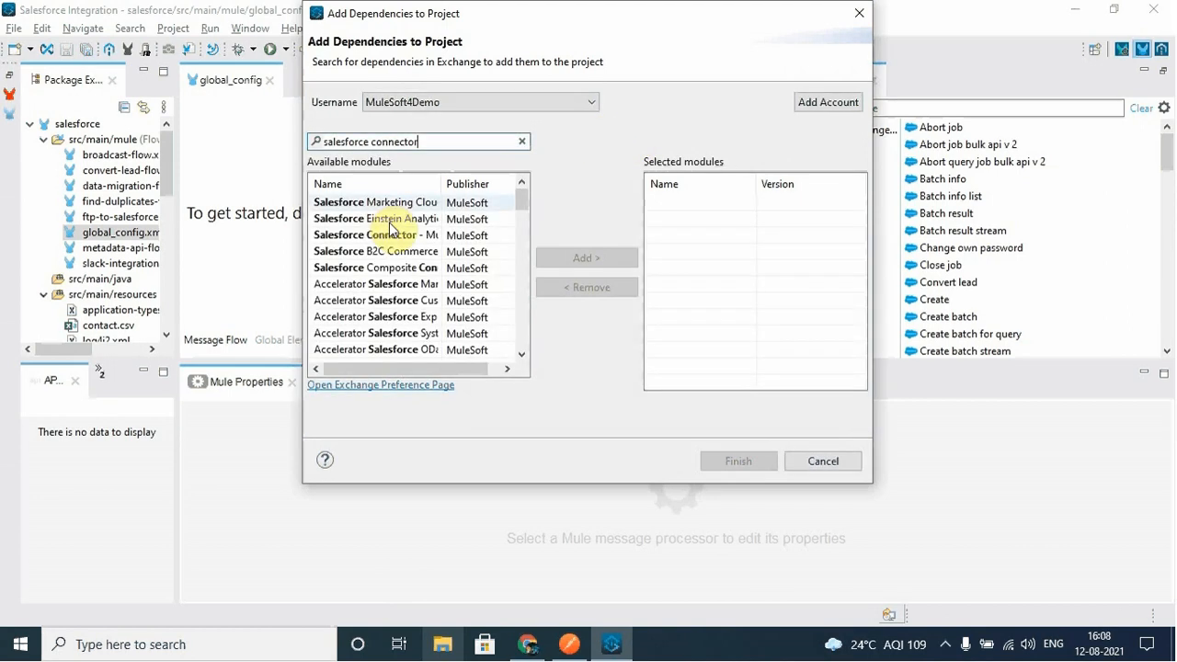
- Try adding Salesforce Connector - Mule 4 to the selected modules, and cancel the dependency dialog
{"action": "left_click", "coordinate": [377, 236]}
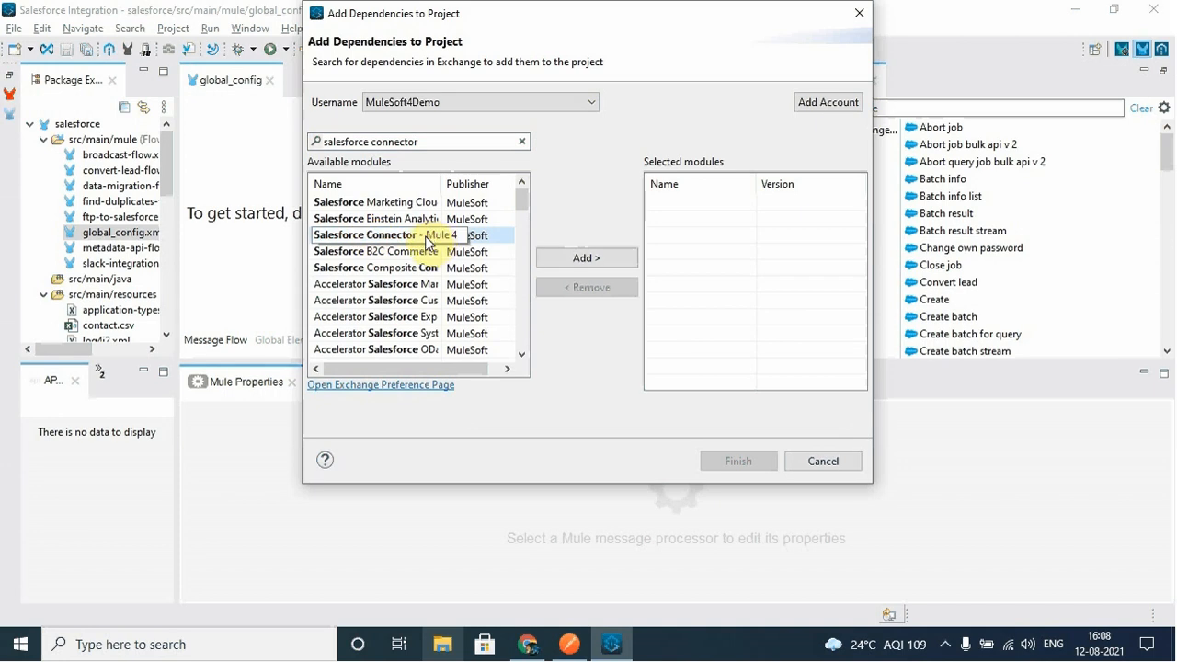
{"action": "left_click", "coordinate": [612, 258]}
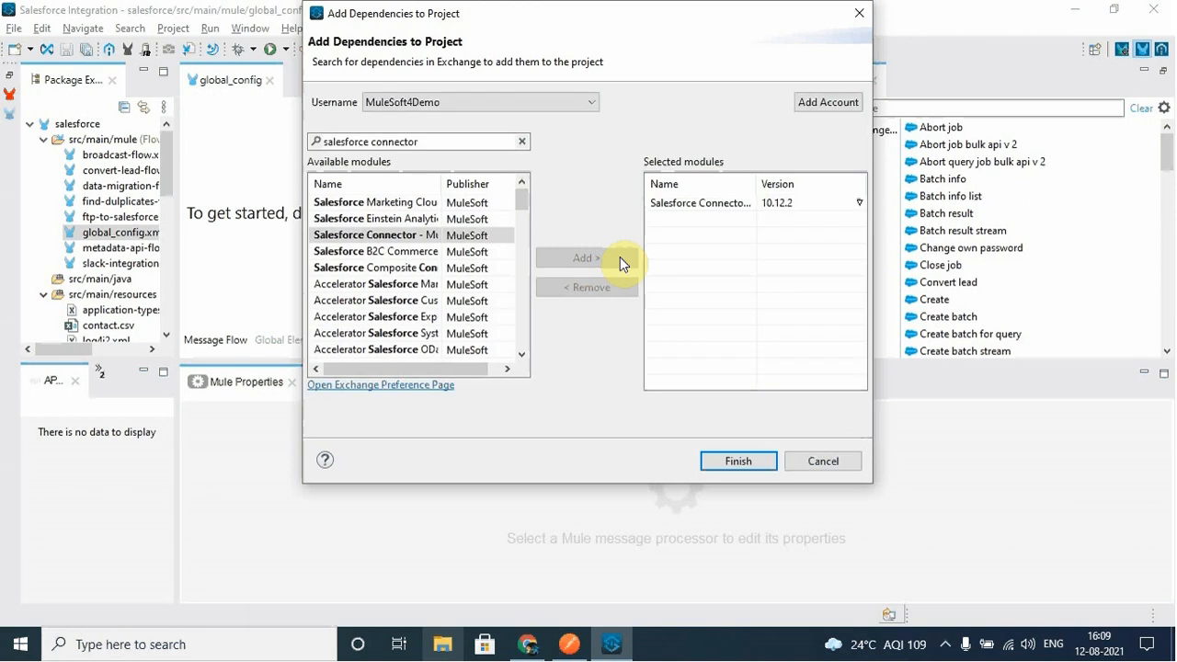
{"action": "left_click", "coordinate": [722, 204]}
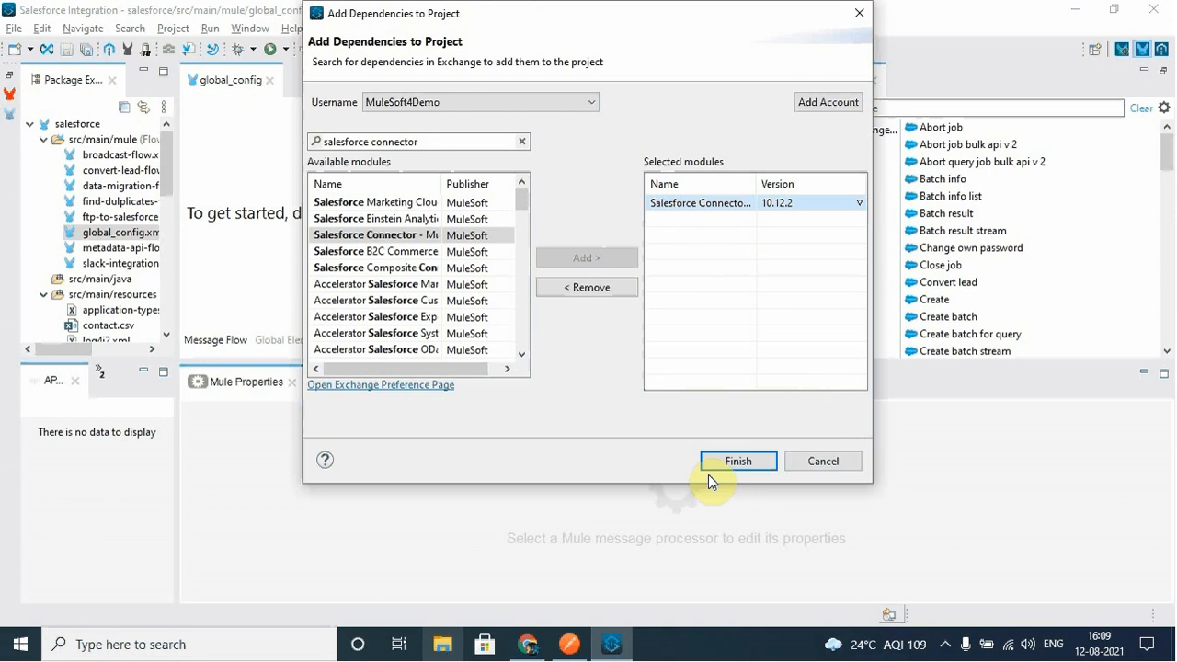
{"action": "left_click", "coordinate": [809, 463]}
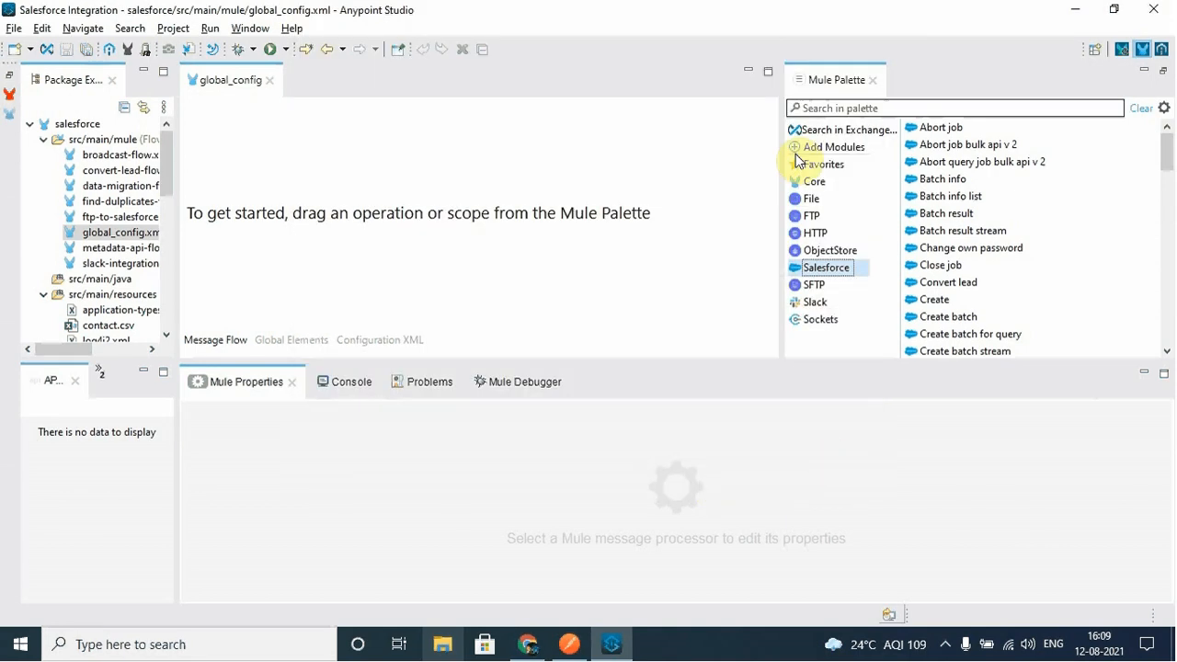
- Look through the operations that the Salesforce module offers in the Mule Palette
{"action": "left_click", "coordinate": [818, 269]}
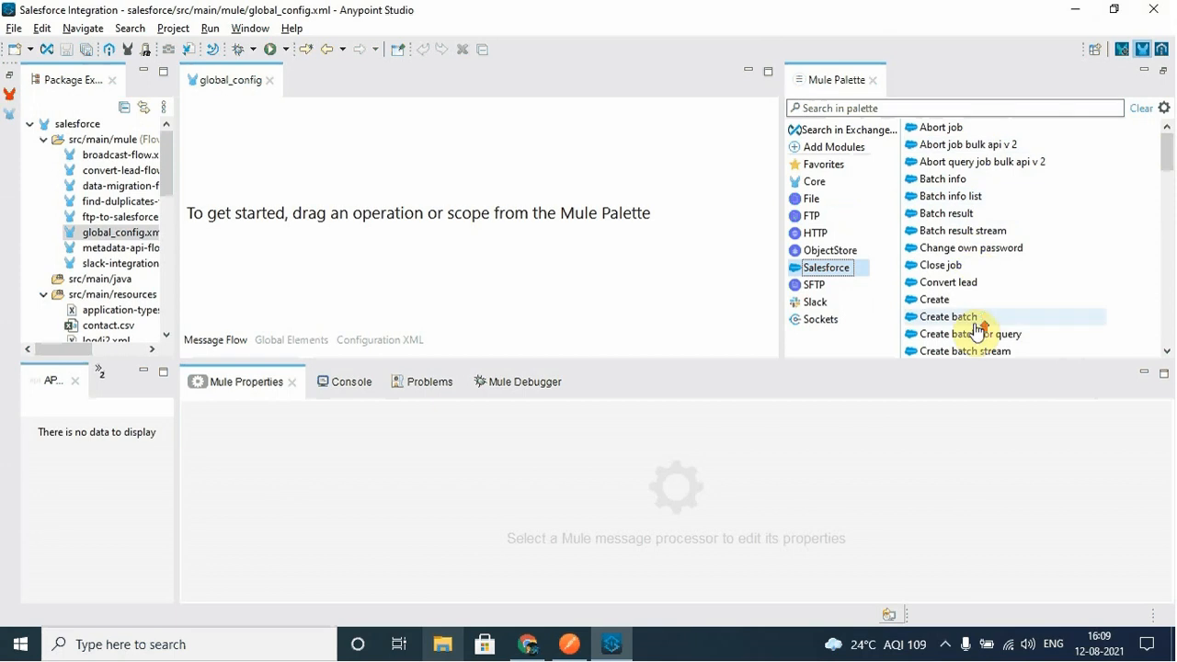
{"action": "scroll", "coordinate": [979, 324], "scroll_direction": "down", "scroll_amount": 9}
{"action": "scroll", "coordinate": [979, 326], "scroll_direction": "up", "scroll_amount": 9}
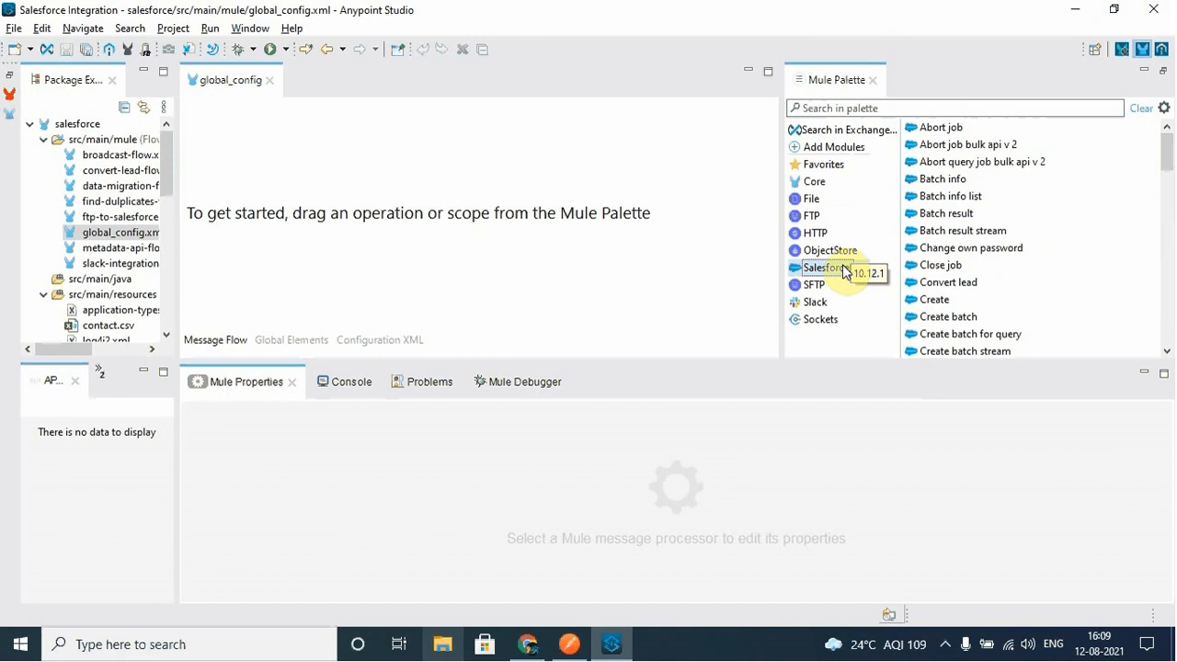
- View the Salesforce_Oauth_Config entry among the global elements and close it without changes
{"action": "left_click", "coordinate": [306, 342]}
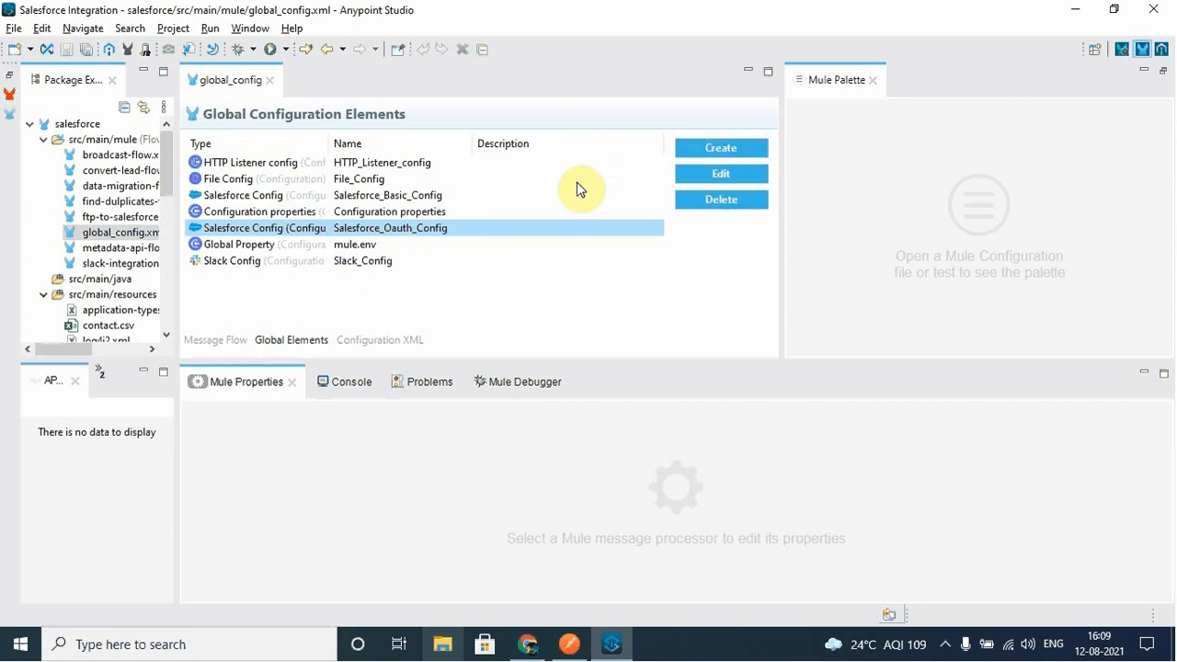
{"action": "left_click", "coordinate": [748, 174]}
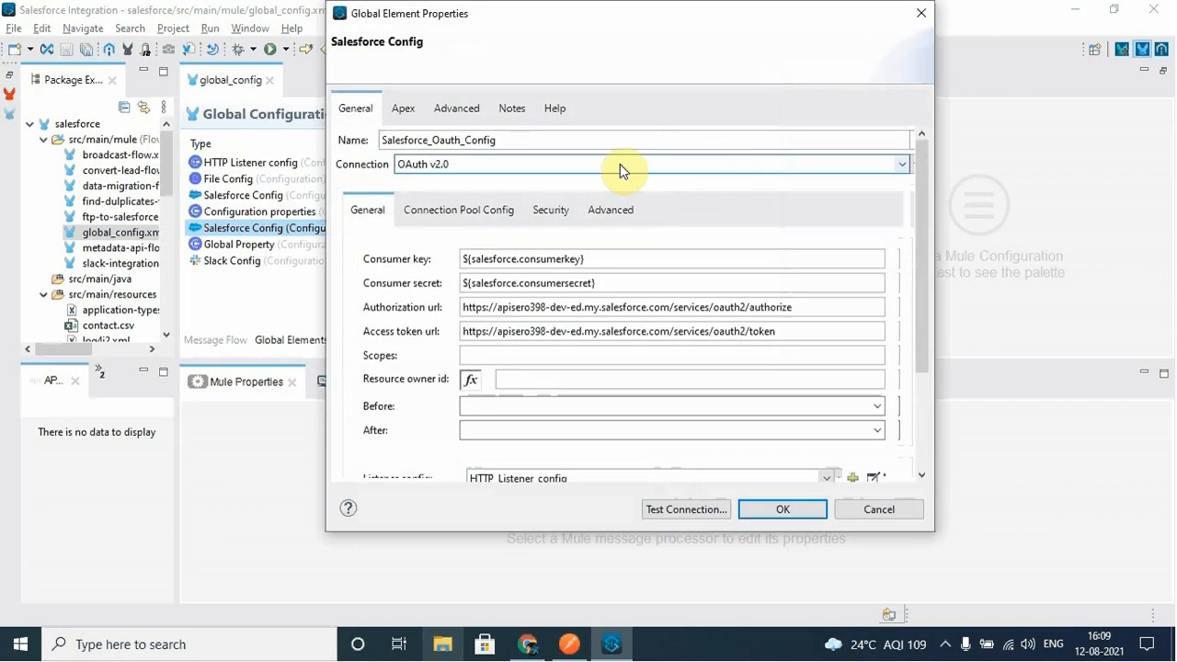
{"action": "left_click", "coordinate": [907, 517]}
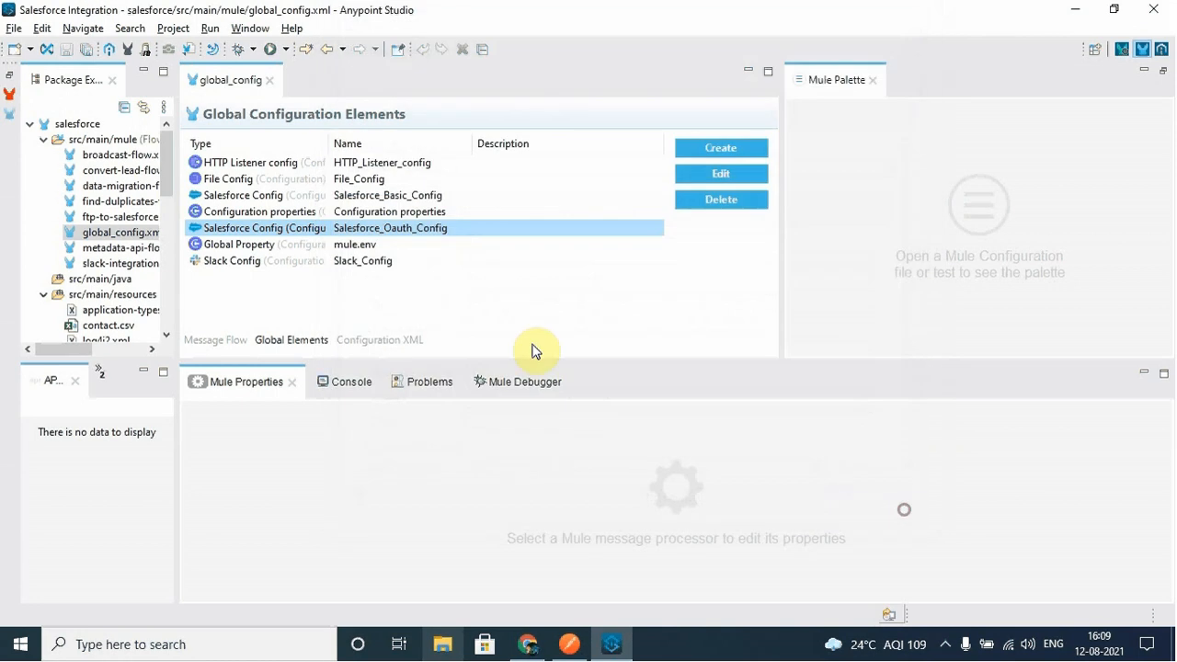
- Examine the username and security token properties in Salesforce_Basic_Config's Basic Authentication settings, and close it without changes
{"action": "left_click", "coordinate": [411, 195]}
{"action": "left_click", "coordinate": [738, 174]}
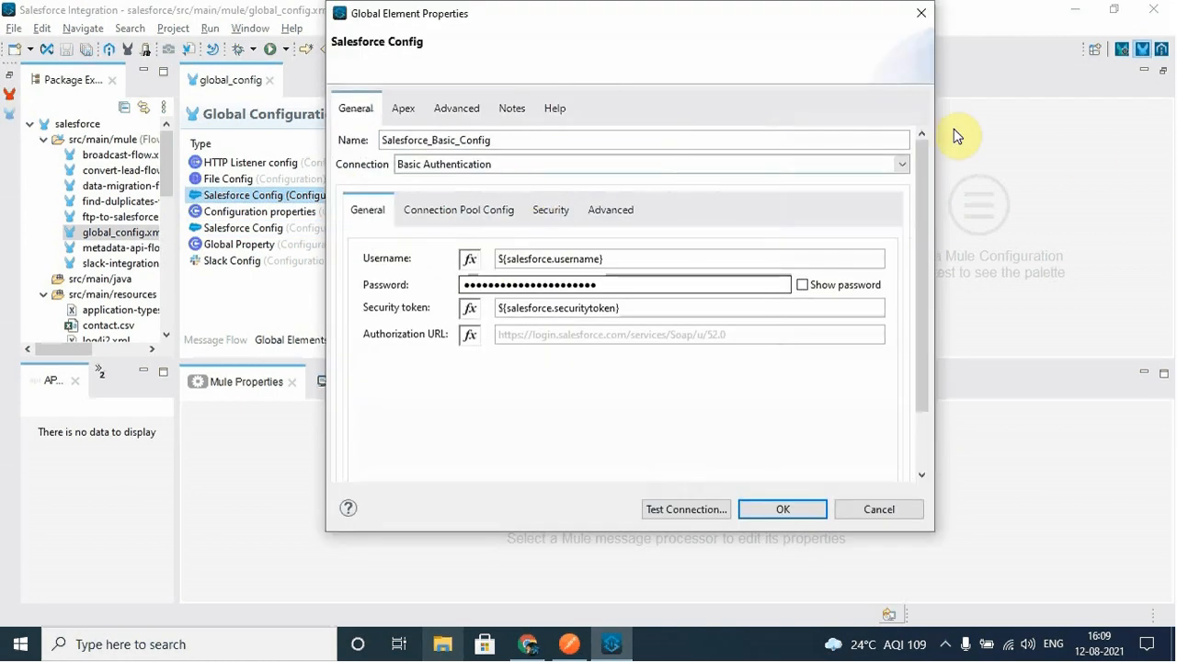
{"action": "left_click", "coordinate": [574, 23]}
{"action": "left_click_drag", "start_coordinate": [574, 23], "coordinate": [531, 46]}
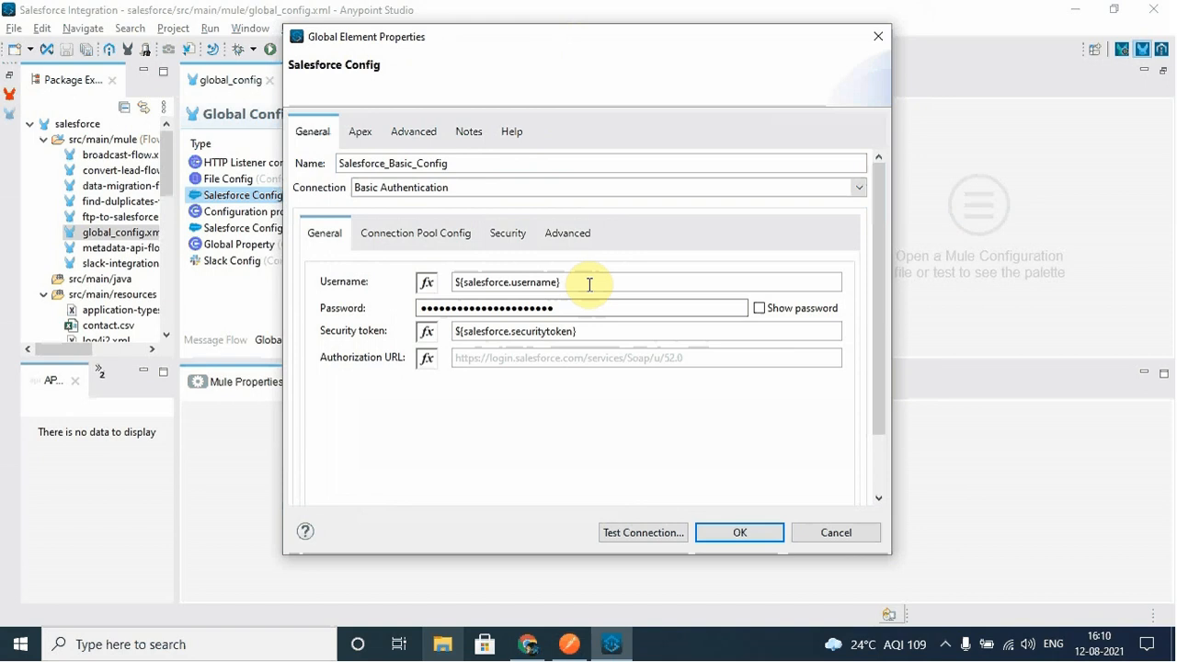
{"action": "left_click_drag", "start_coordinate": [589, 284], "coordinate": [449, 284]}
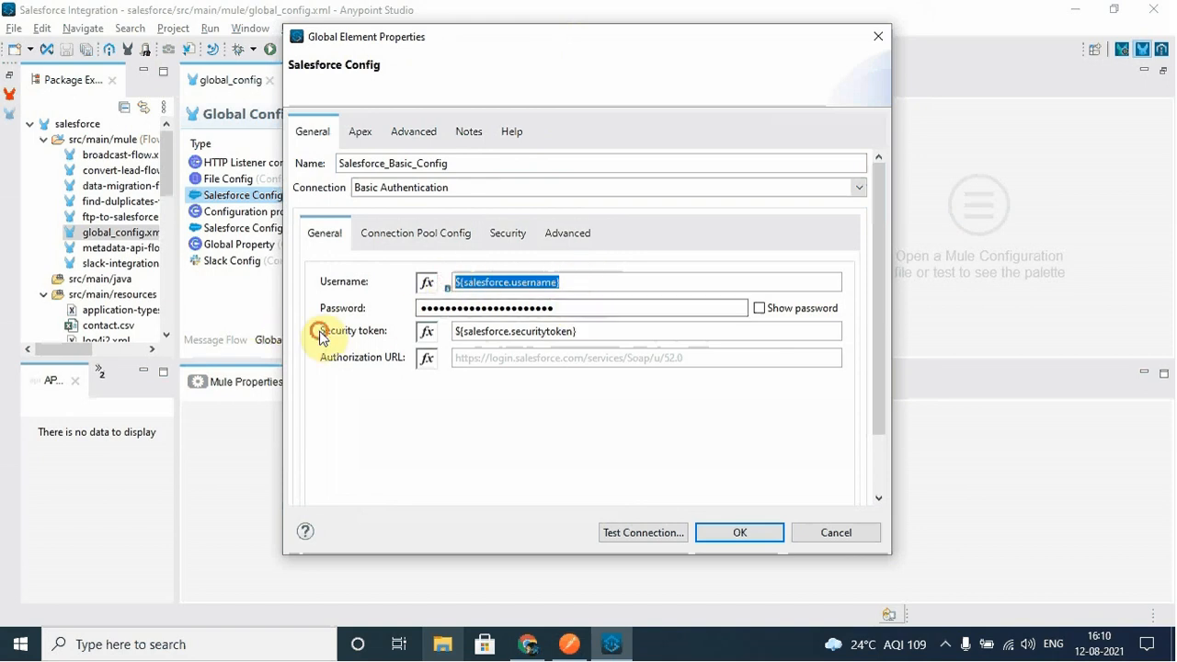
{"action": "left_click_drag", "start_coordinate": [589, 333], "coordinate": [452, 345]}
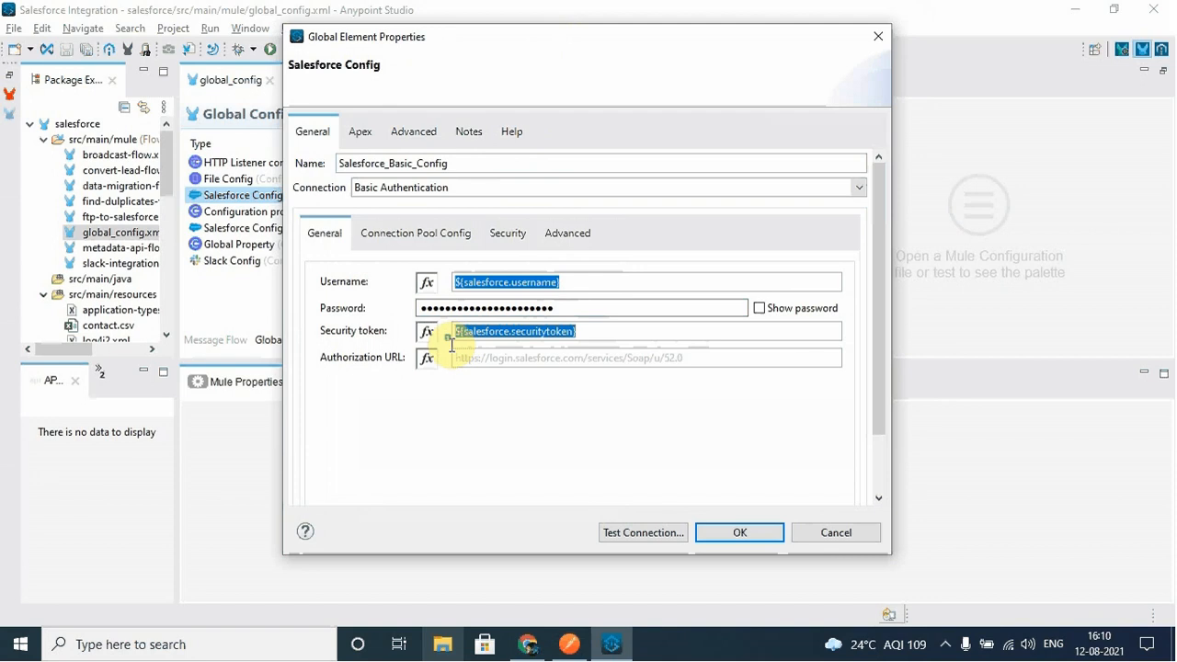
{"action": "left_click", "coordinate": [815, 533]}
- Switch to Salesforce in Chrome and open the Reset My Security Token page in the personal settings
{"action": "left_click", "coordinate": [526, 643]}
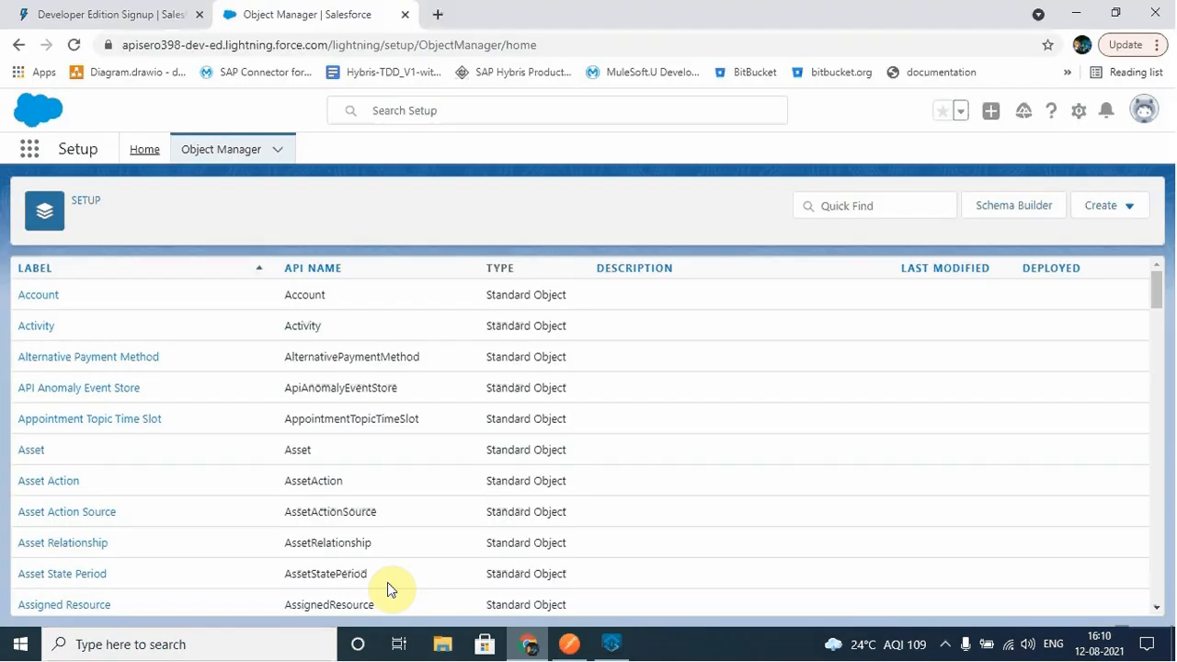
{"action": "left_click", "coordinate": [1140, 118]}
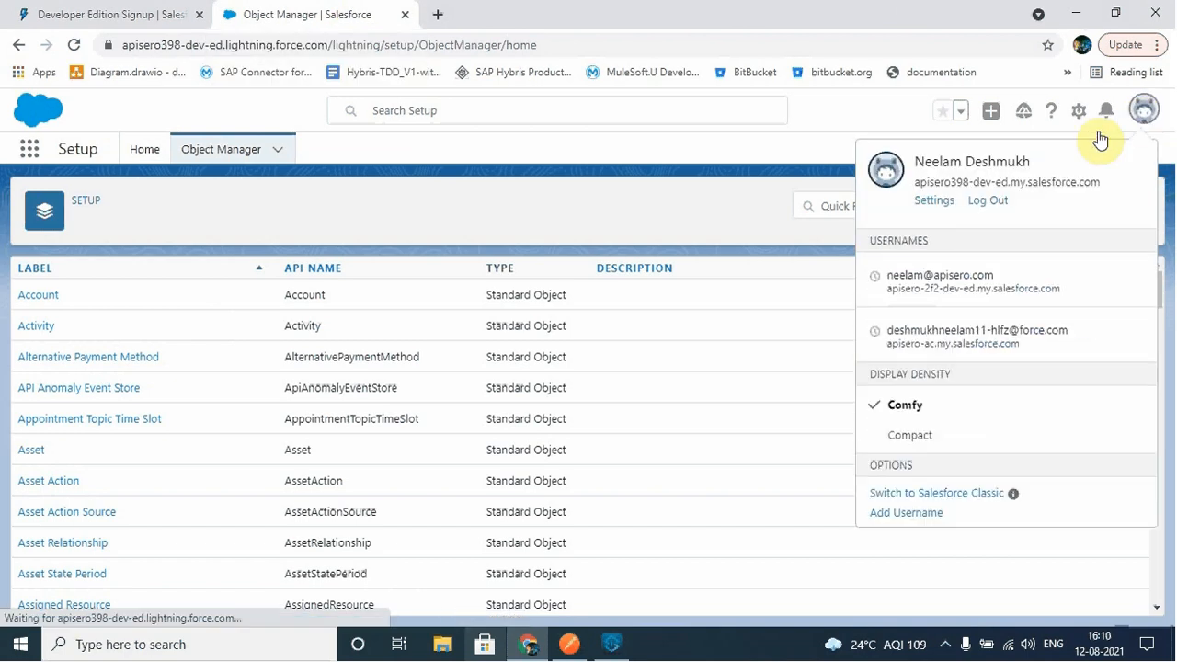
{"action": "left_click", "coordinate": [935, 201]}
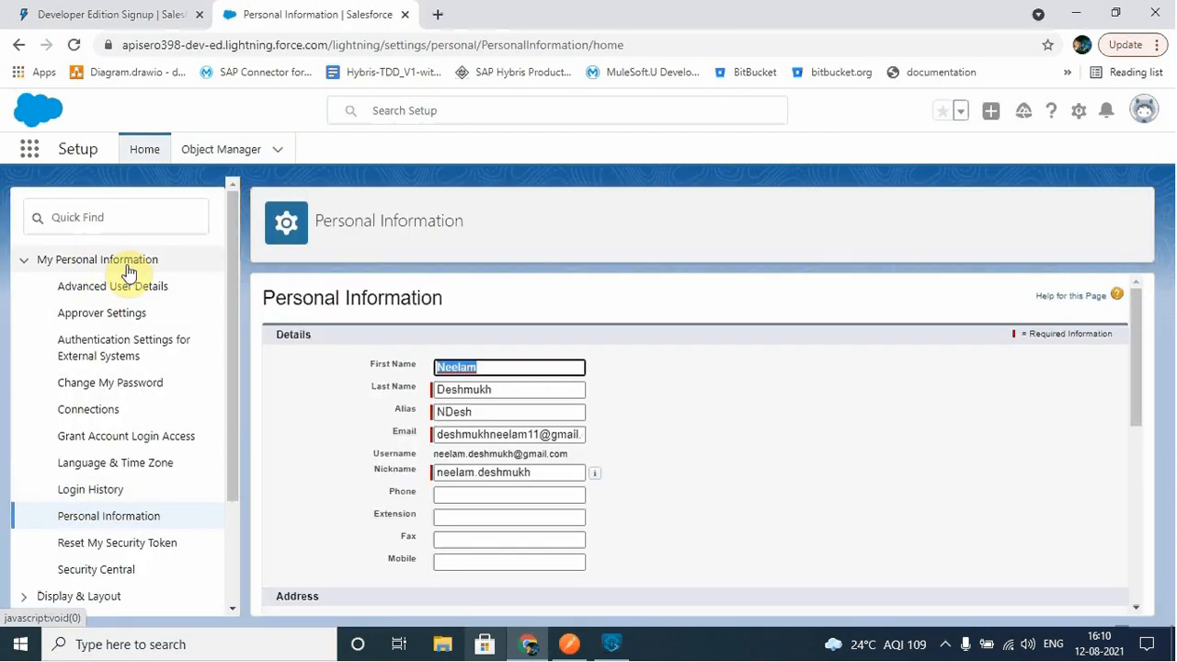
{"action": "left_click", "coordinate": [98, 544]}
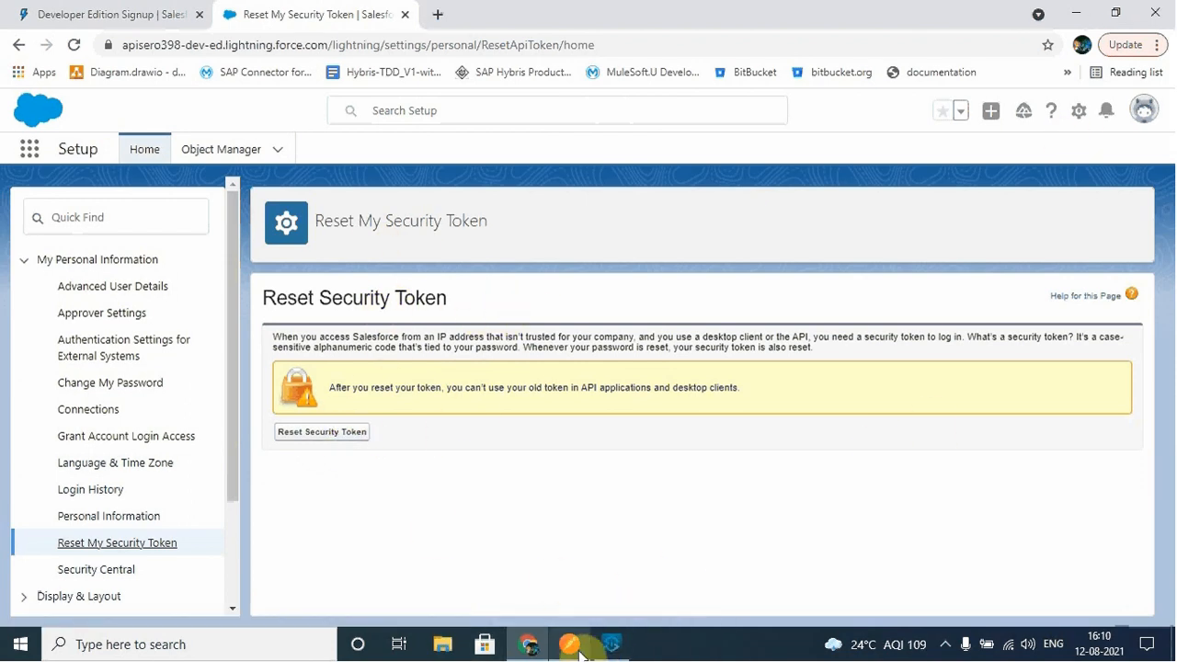
- Return to Anypoint Studio and open the Salesforce_Oauth_Config global element for editing, keeping its OAuth v2.0 fields in view
{"action": "left_click", "coordinate": [610, 645]}
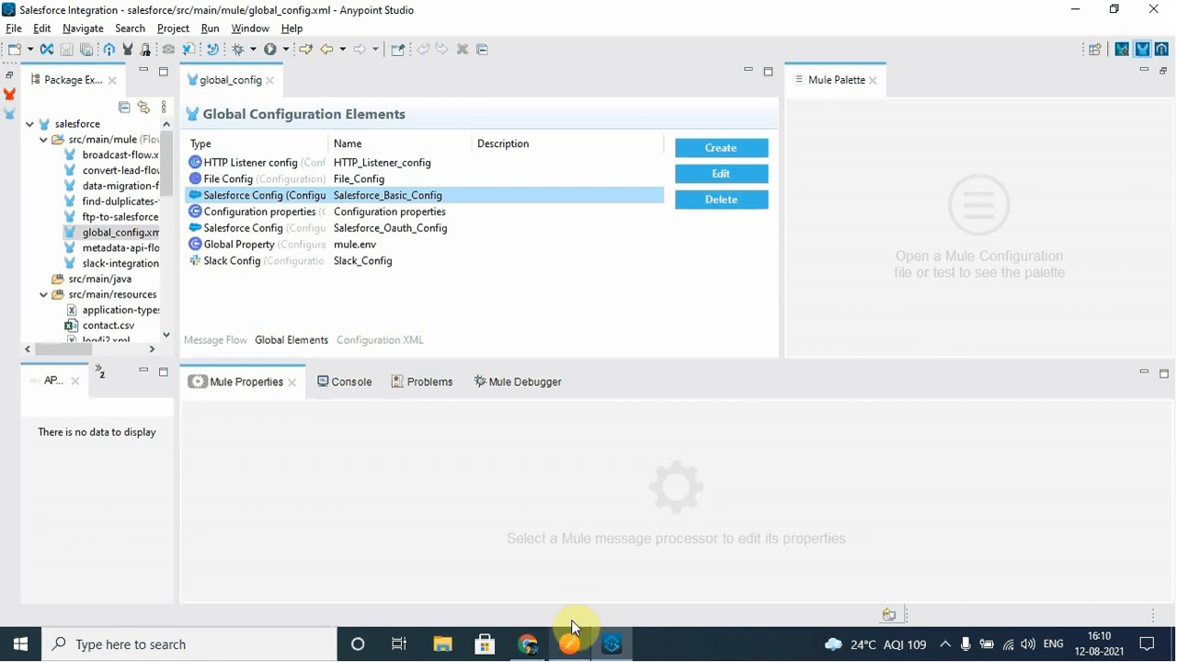
{"action": "left_click", "coordinate": [512, 194]}
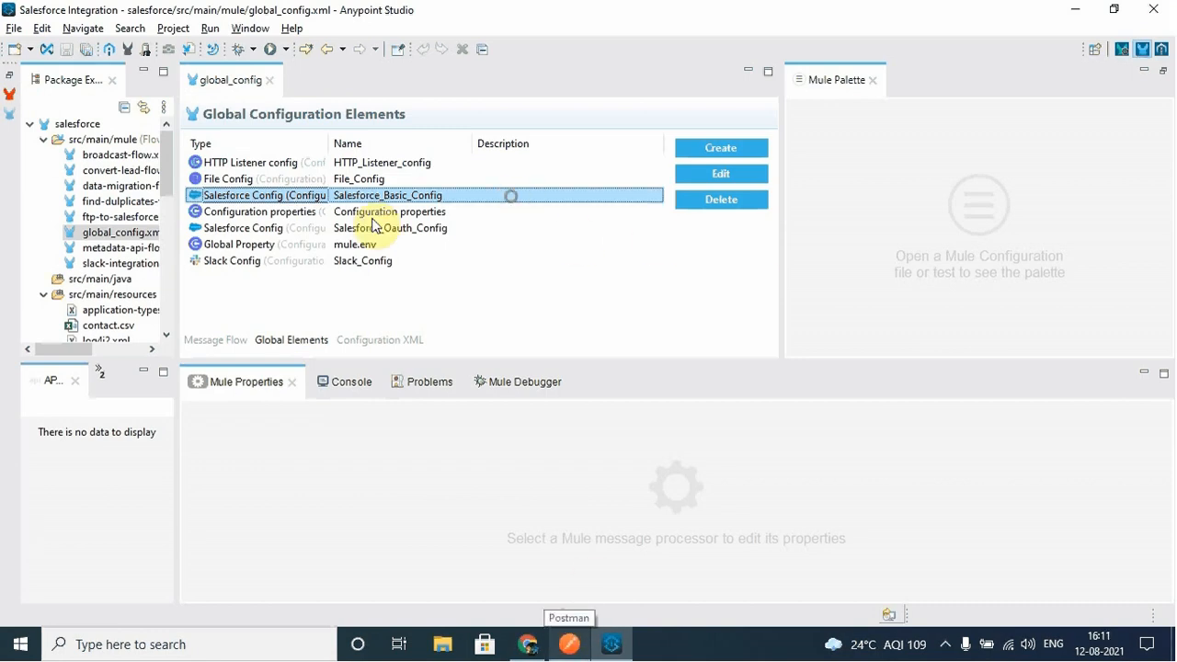
{"action": "left_click", "coordinate": [442, 233]}
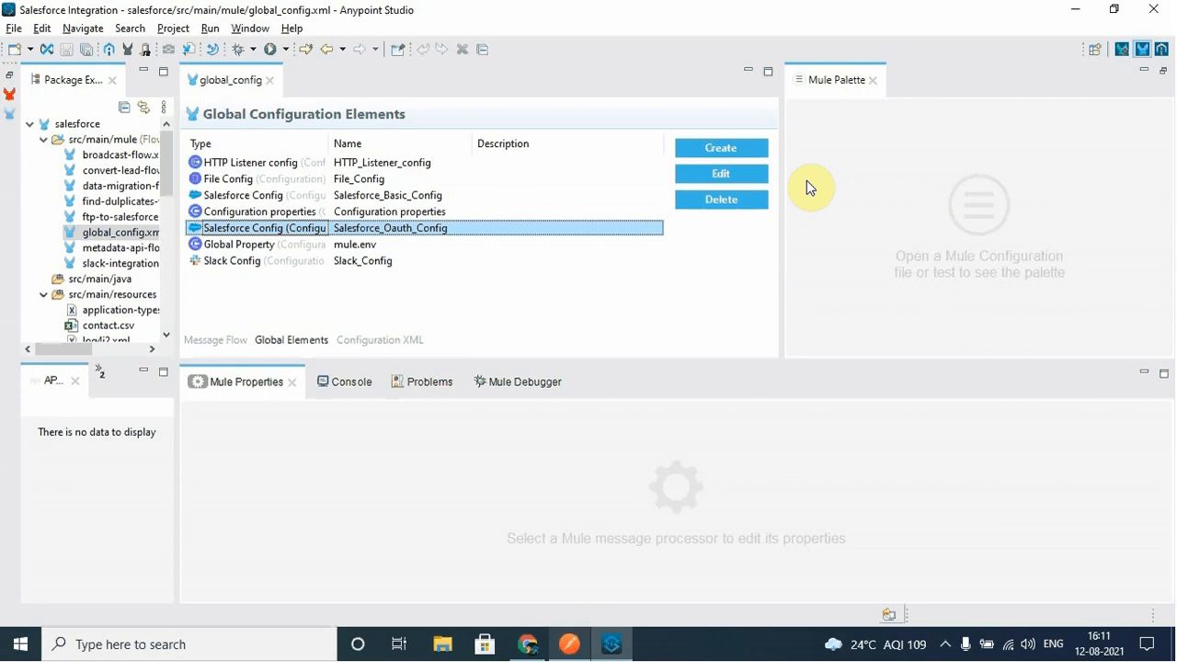
{"action": "left_click", "coordinate": [734, 174]}
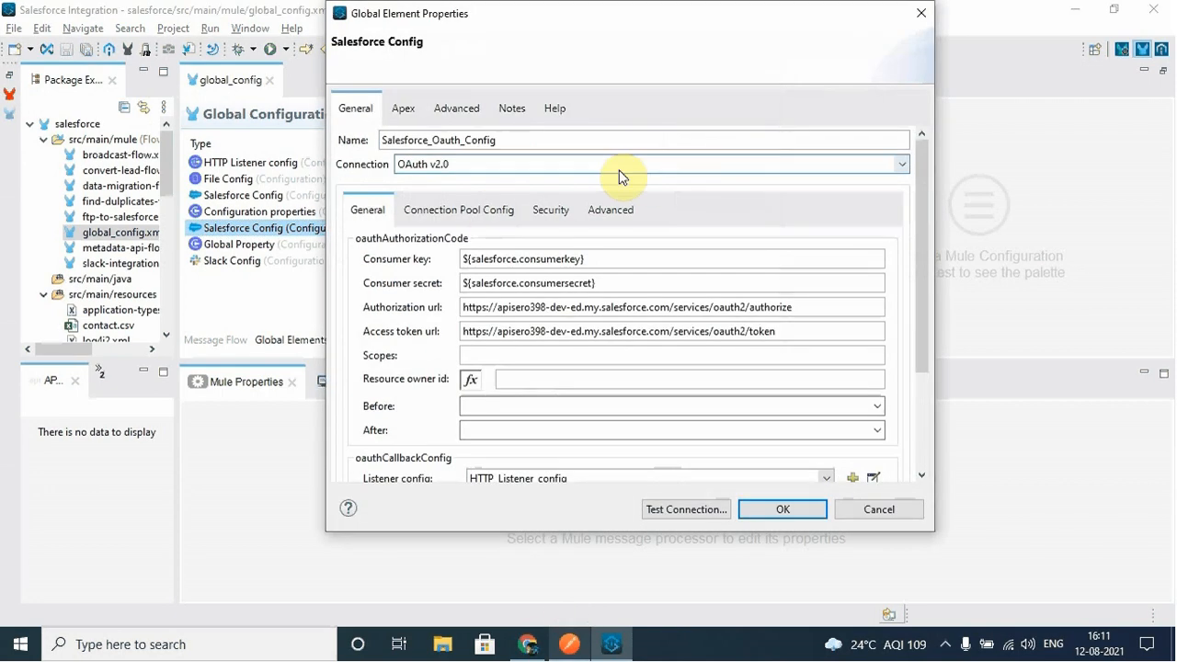
{"action": "left_click_drag", "start_coordinate": [630, 27], "coordinate": [573, 45]}
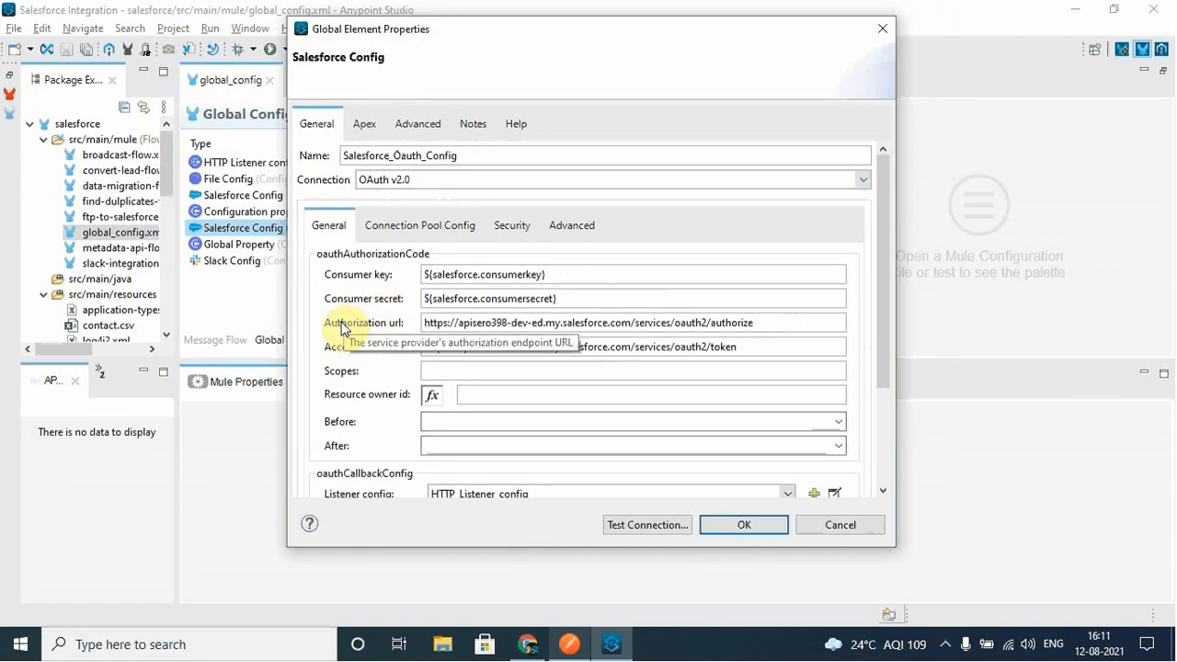
- Examine the authorization URL and access token URL, especially the Salesforce domain part of the authorization URL
{"action": "left_click_drag", "start_coordinate": [428, 328], "coordinate": [438, 354]}
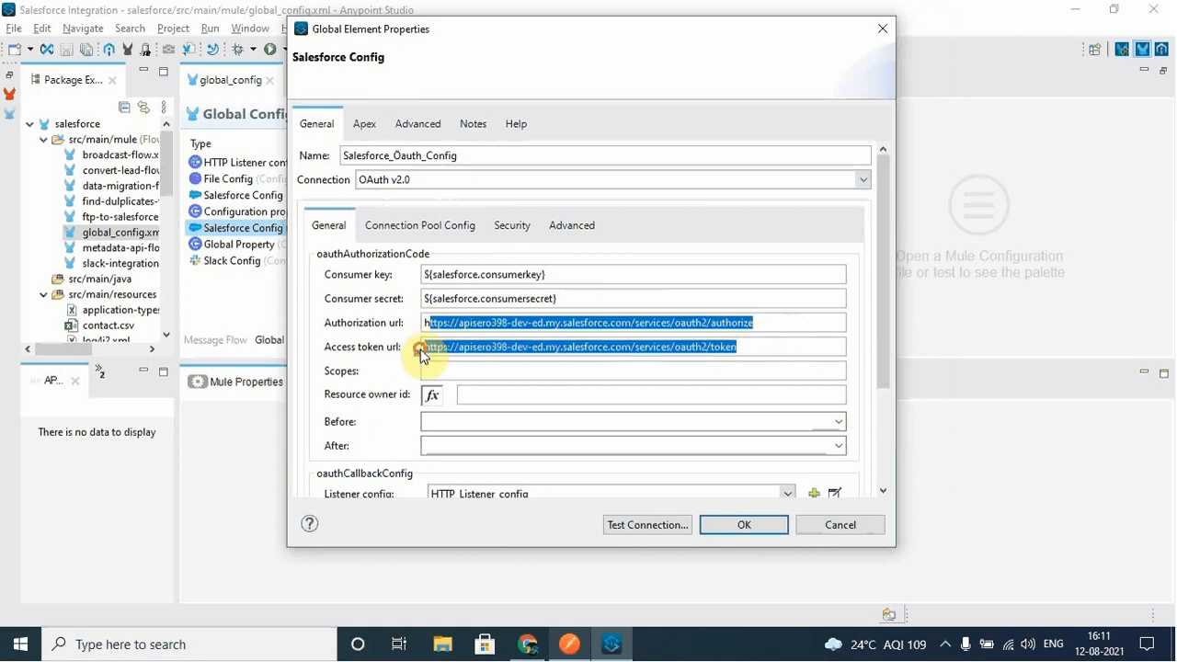
{"action": "left_click", "coordinate": [803, 326]}
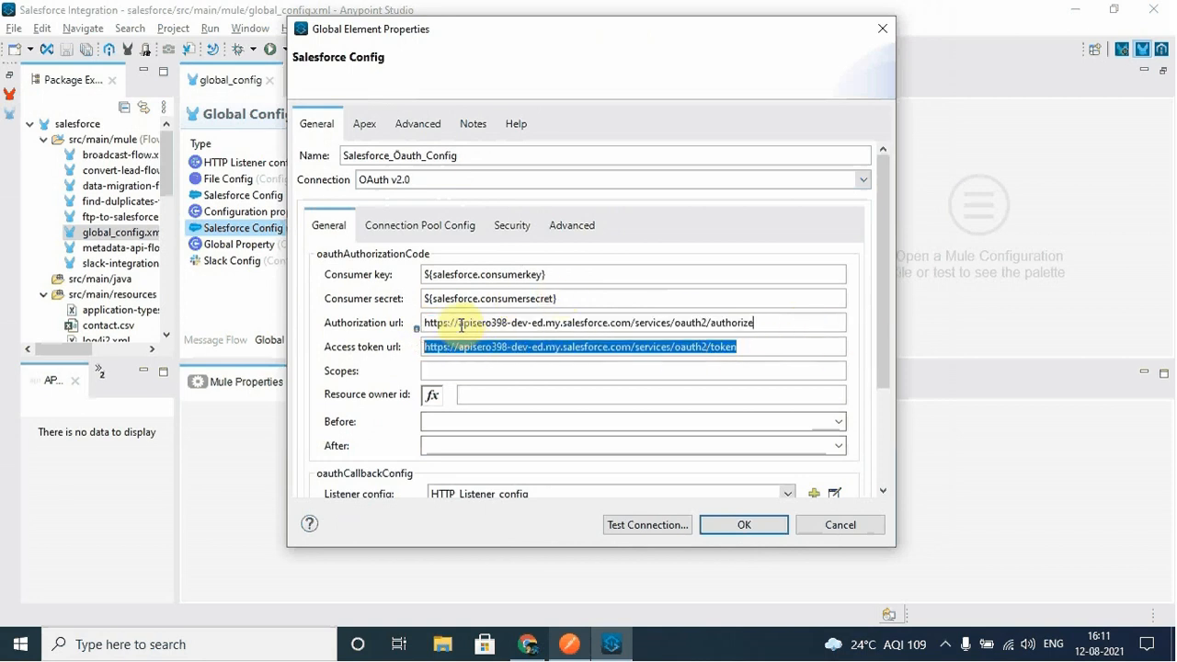
{"action": "left_click_drag", "start_coordinate": [458, 323], "coordinate": [616, 325]}
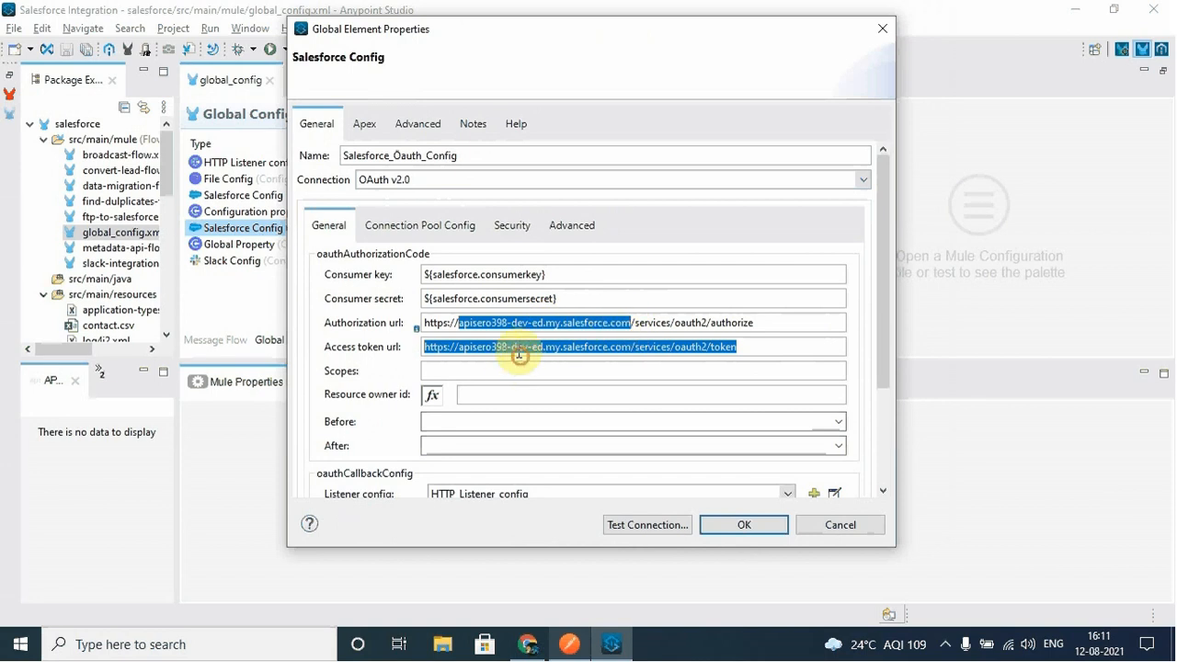
{"action": "left_click", "coordinate": [462, 329]}
- Compare the org's domain in Chrome's Salesforce address with the authorization and access token URLs in Anypoint Studio's Salesforce_Oauth_Config
{"action": "left_click", "coordinate": [538, 644]}
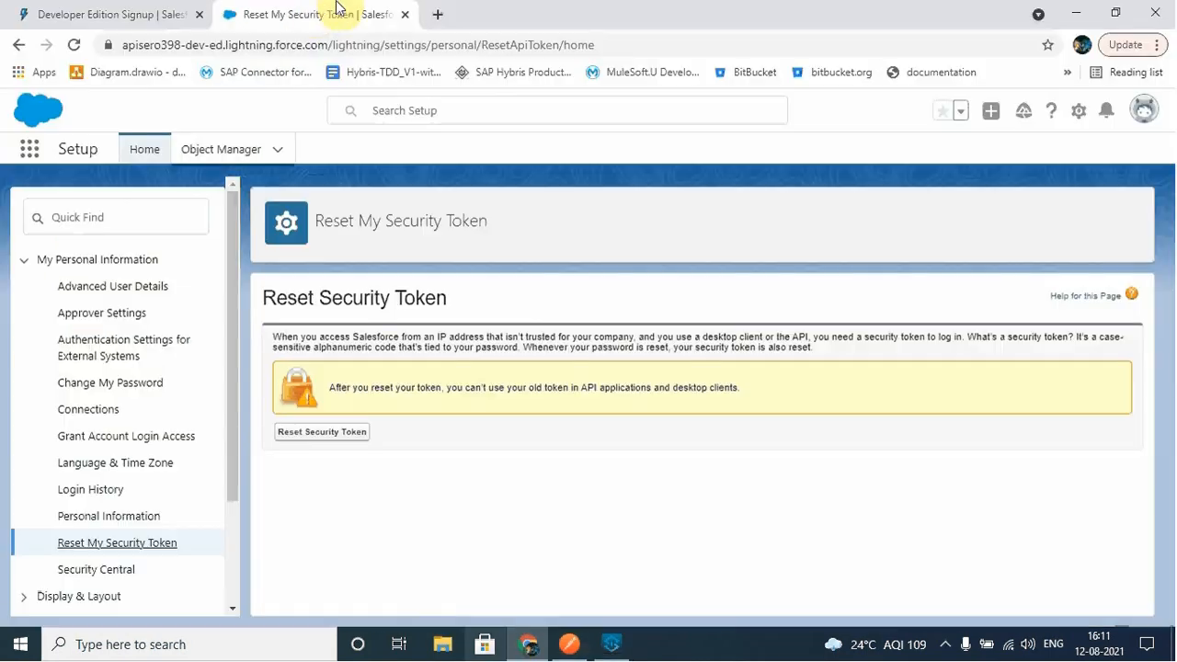
{"action": "left_click_drag", "start_coordinate": [123, 44], "coordinate": [367, 44]}
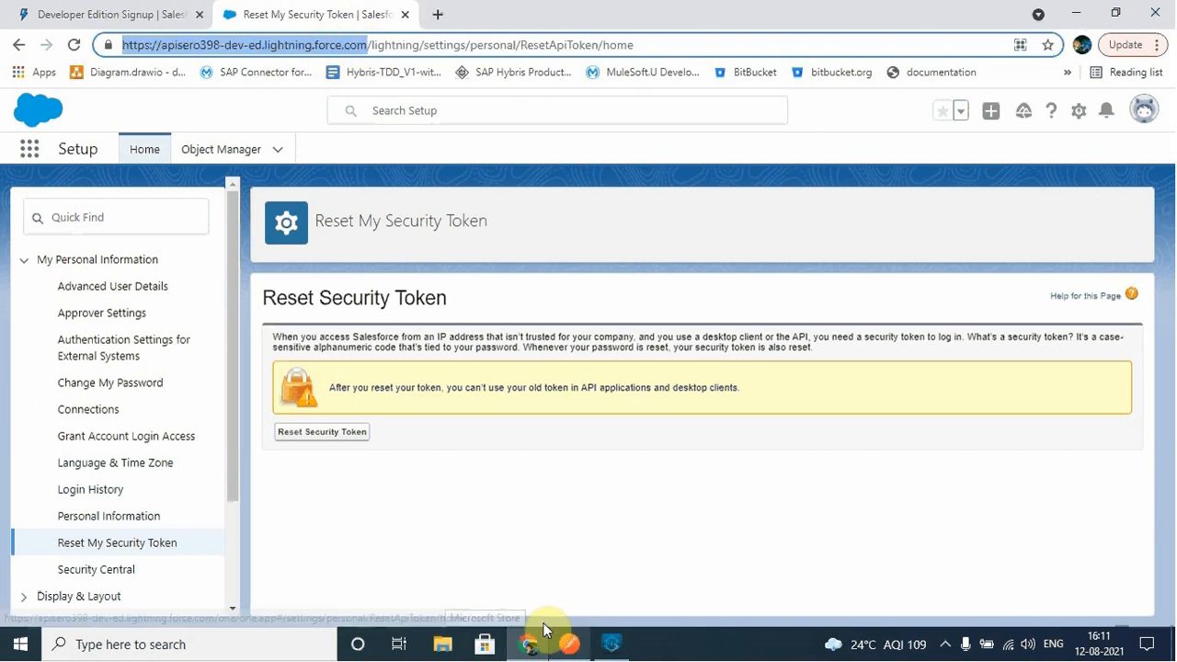
{"action": "left_click", "coordinate": [611, 644]}
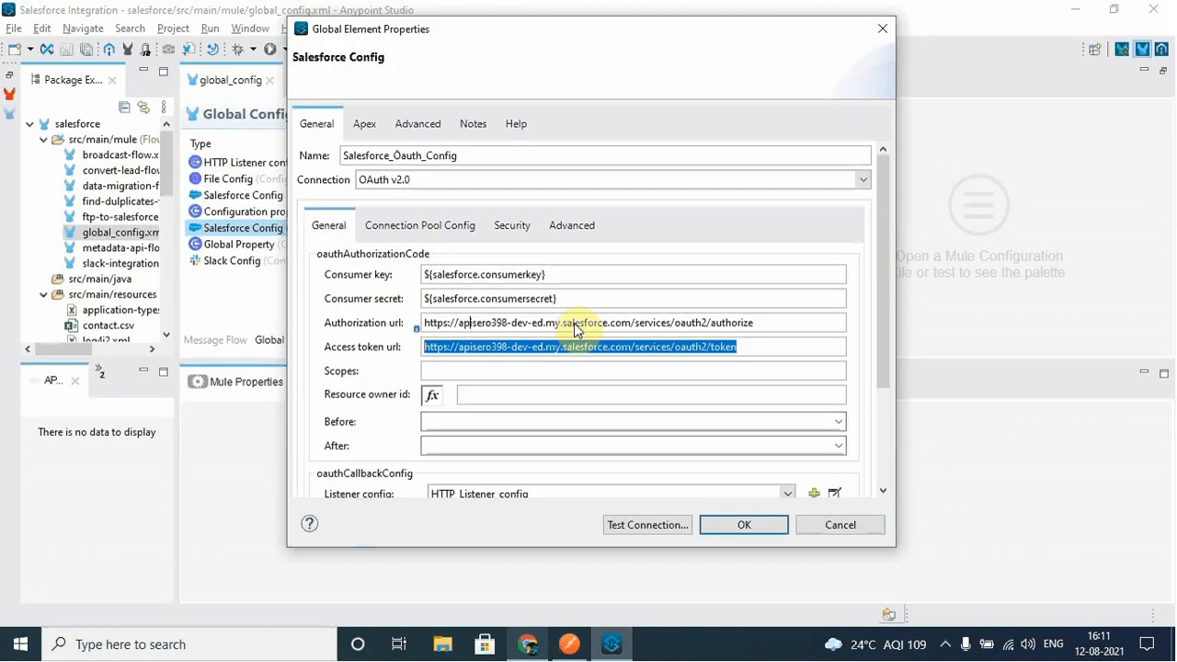
{"action": "left_click", "coordinate": [740, 347]}
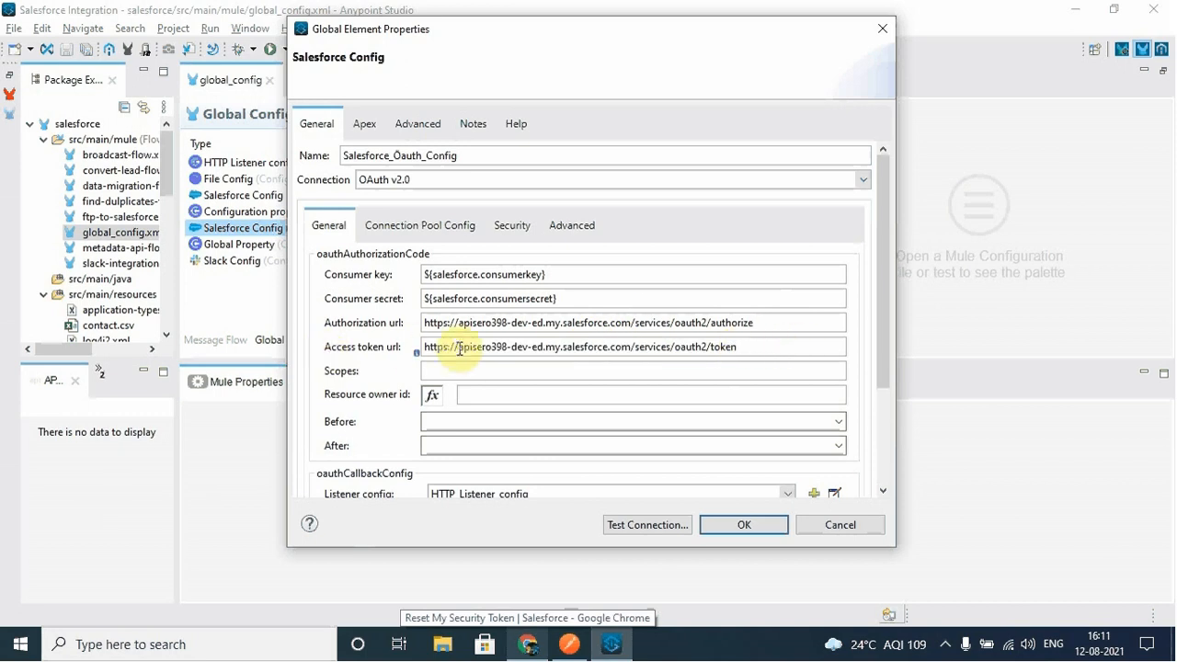
{"action": "left_click_drag", "start_coordinate": [423, 346], "coordinate": [726, 346]}
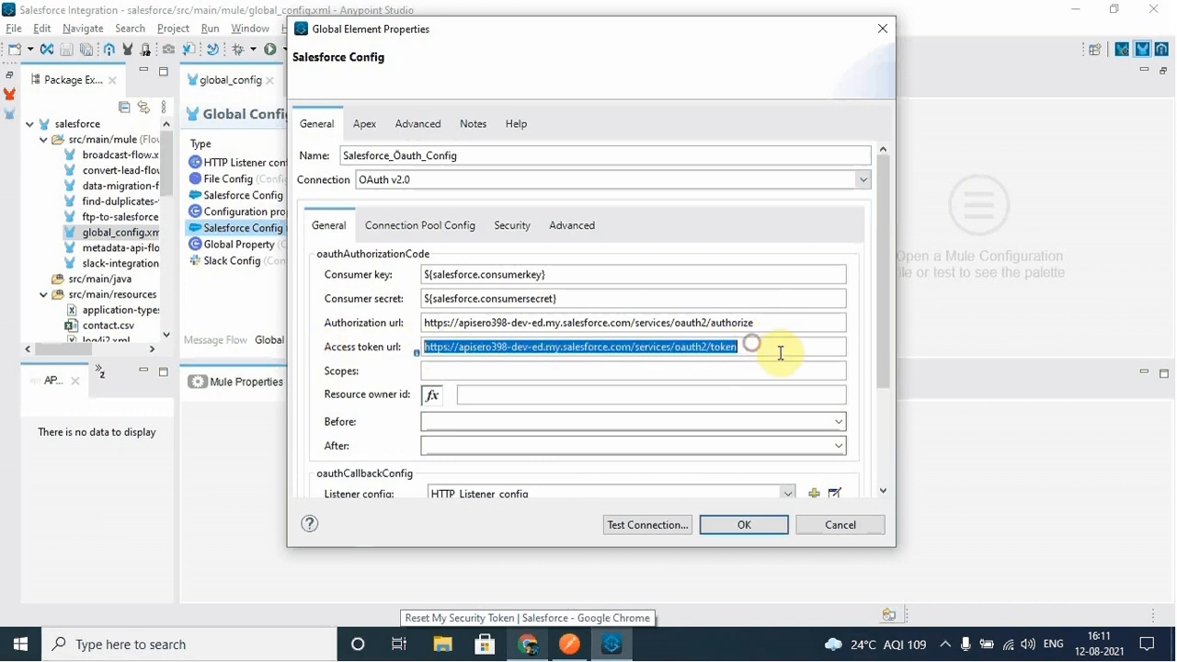
{"action": "left_click", "coordinate": [778, 350]}
- Examine the OAuth callback settings: listener config, callback path, authorize path and external callback URL
{"action": "scroll", "coordinate": [413, 436], "scroll_direction": "down", "scroll_amount": 4}
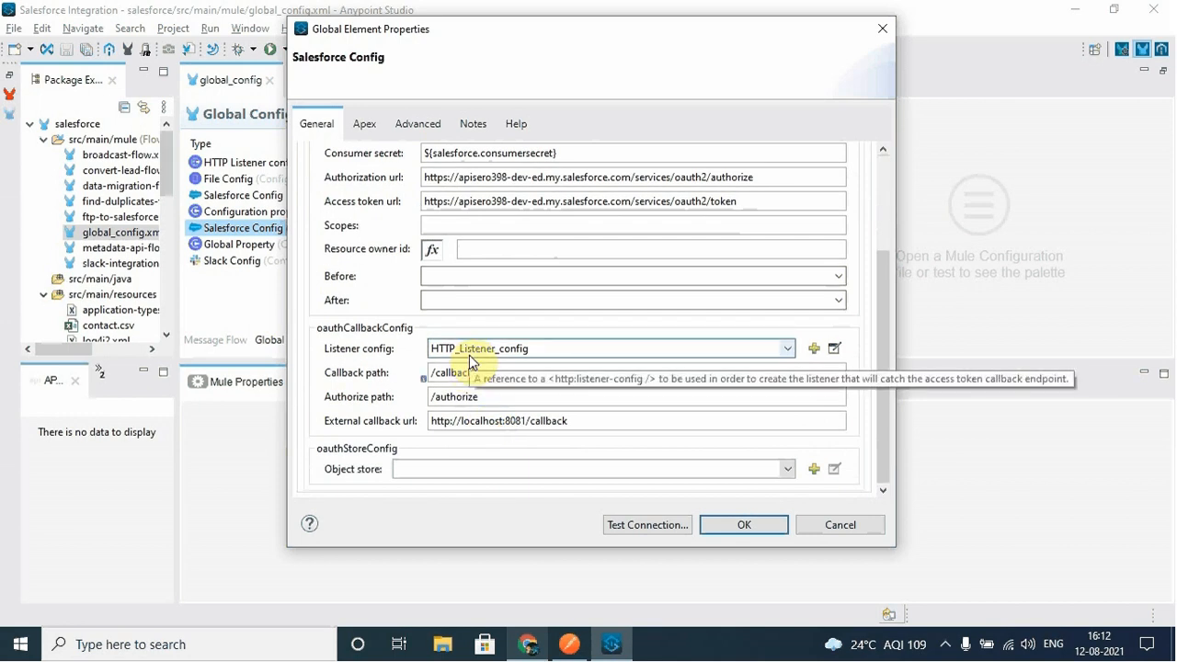
{"action": "left_click", "coordinate": [532, 400]}
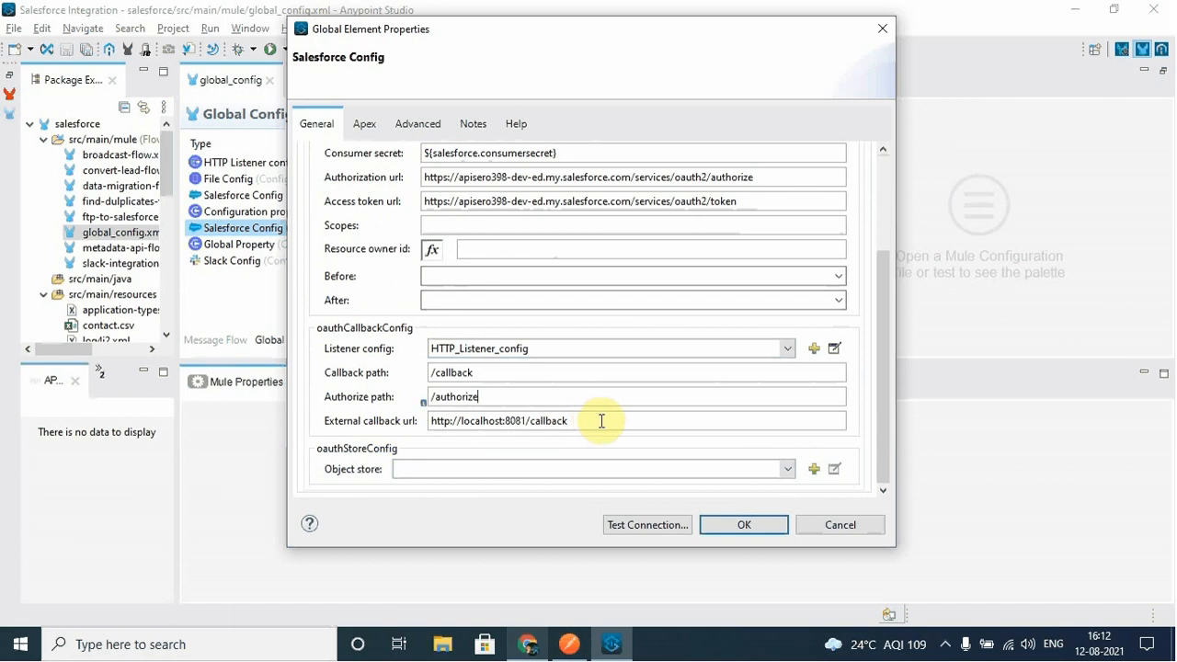
{"action": "left_click_drag", "start_coordinate": [602, 420], "coordinate": [437, 410]}
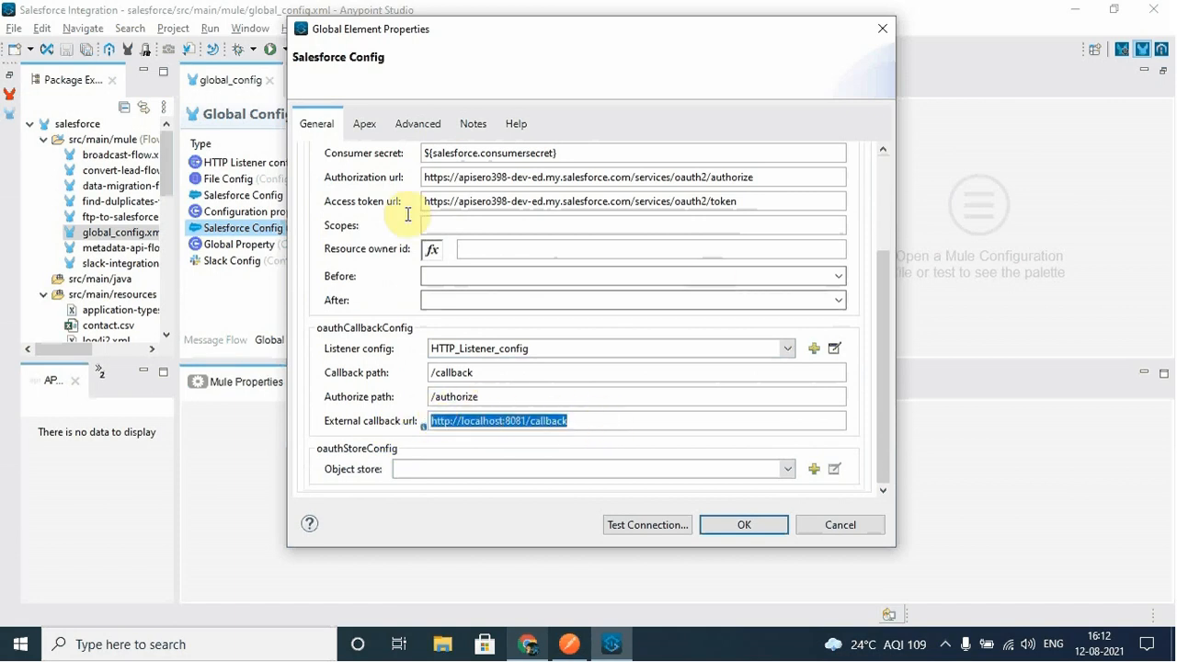
{"action": "left_click", "coordinate": [606, 418]}
{"action": "scroll", "coordinate": [524, 367], "scroll_direction": "up", "scroll_amount": 1}
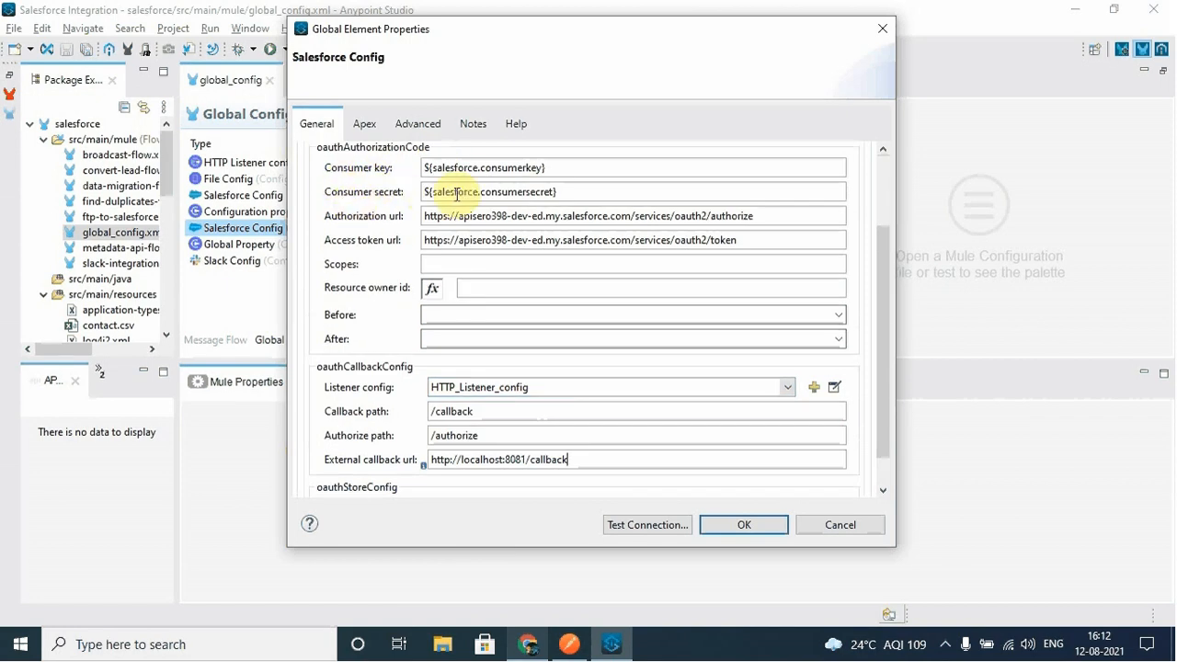
- Switch to Salesforce in Chrome, open Setup's App Manager, and start a new connected app
{"action": "left_click", "coordinate": [527, 644]}
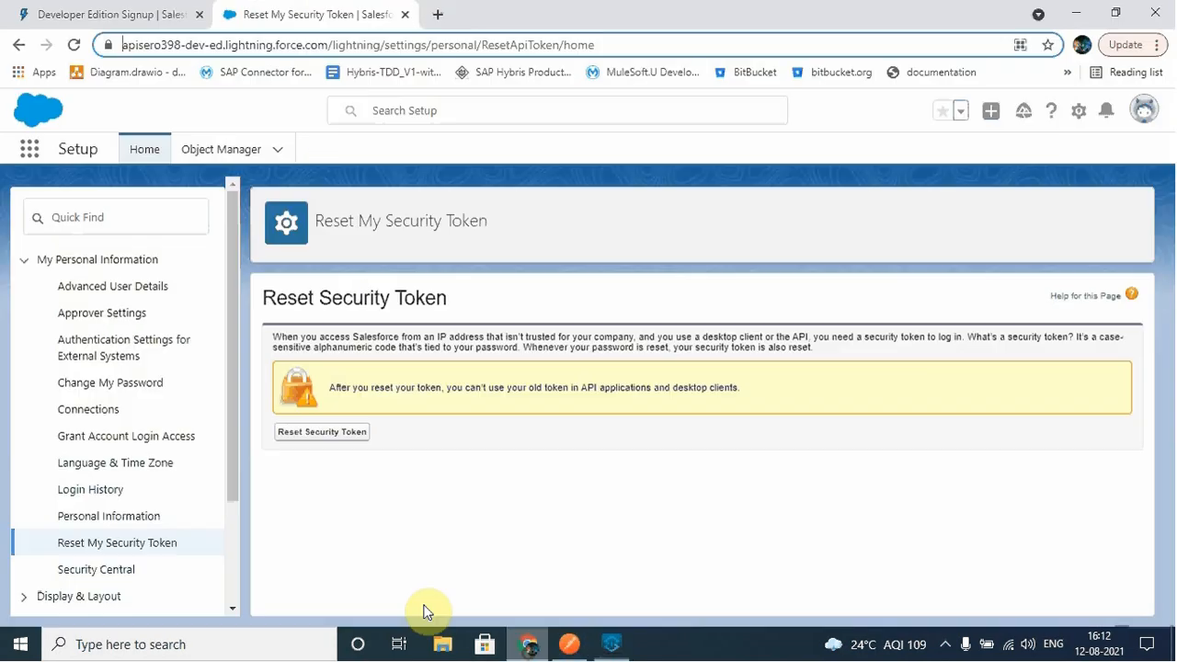
{"action": "left_click", "coordinate": [1079, 115]}
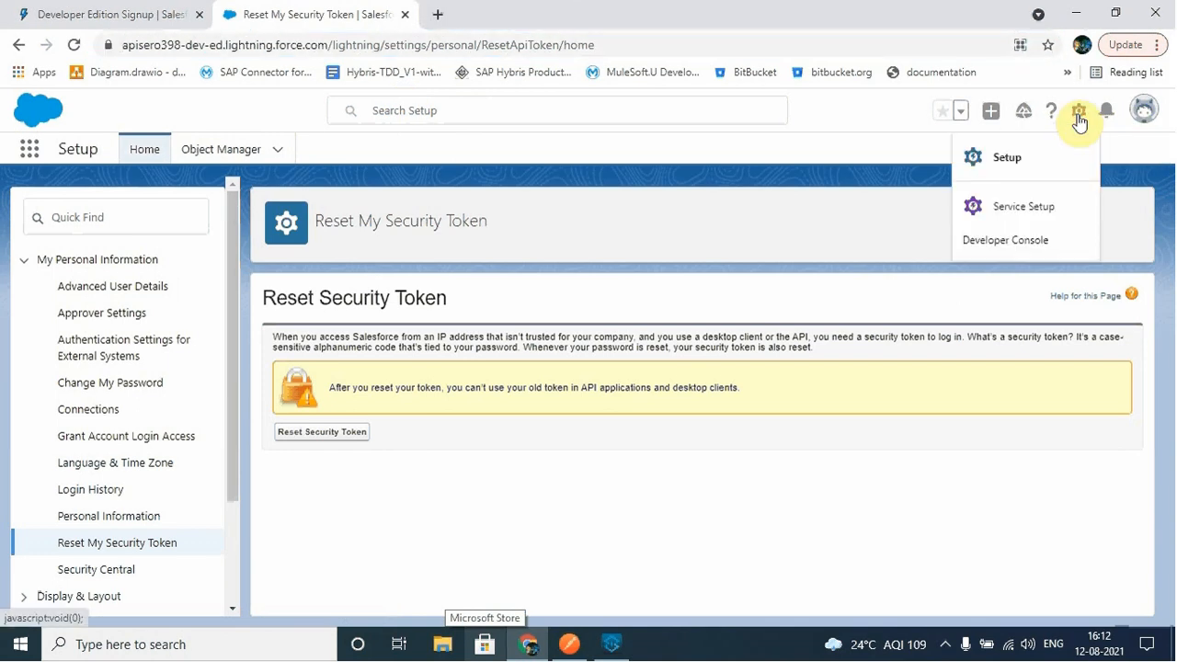
{"action": "left_click", "coordinate": [1002, 159]}
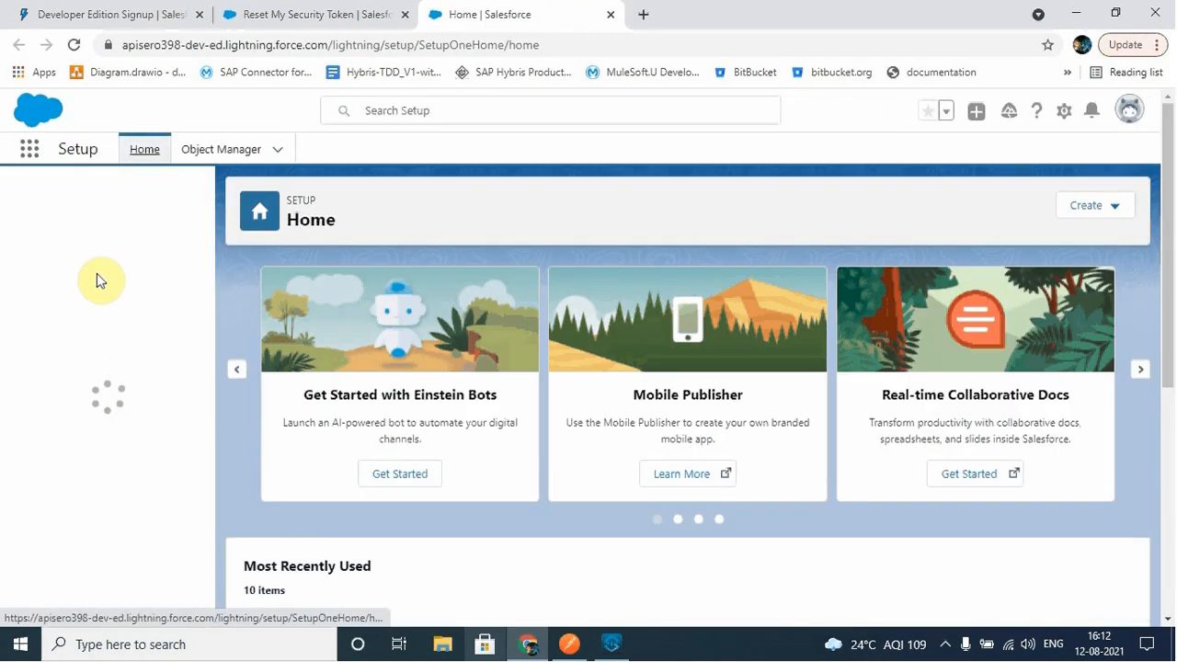
{"action": "scroll", "coordinate": [129, 438], "scroll_direction": "down", "scroll_amount": 3}
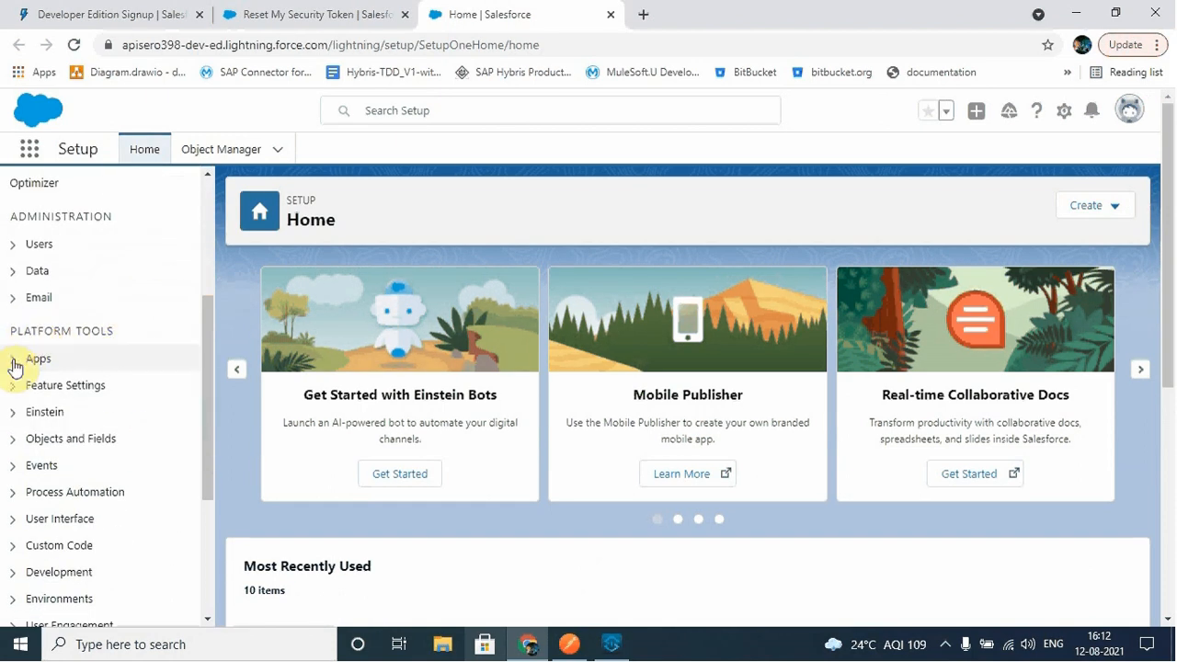
{"action": "left_click", "coordinate": [13, 359]}
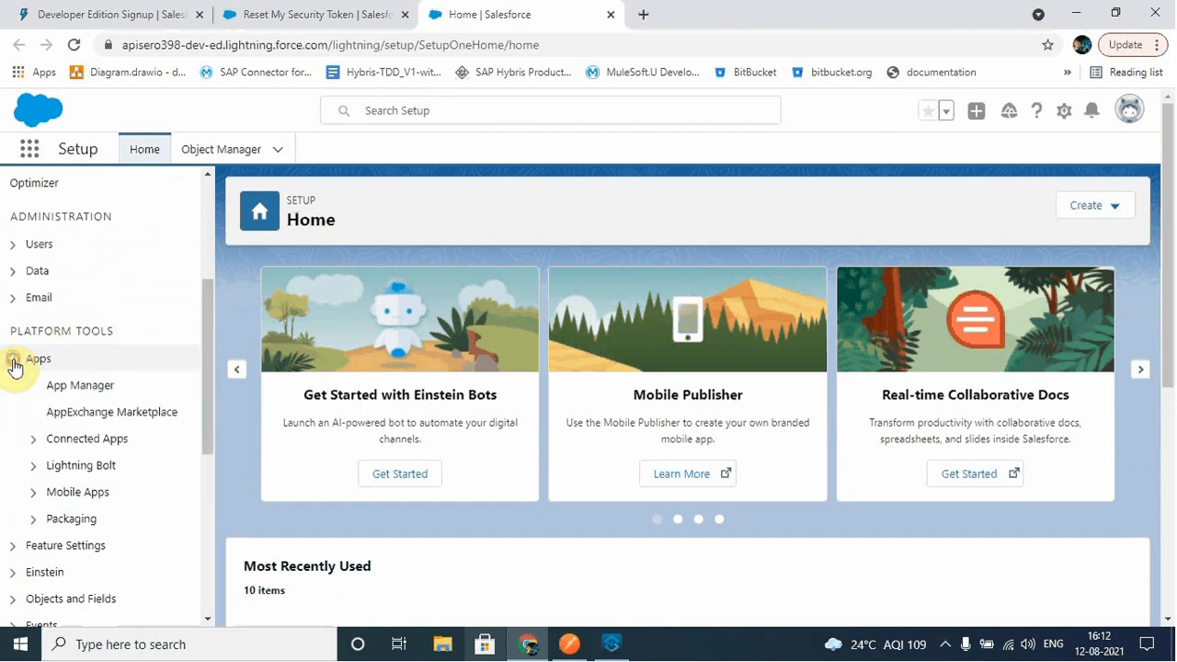
{"action": "left_click", "coordinate": [93, 388]}
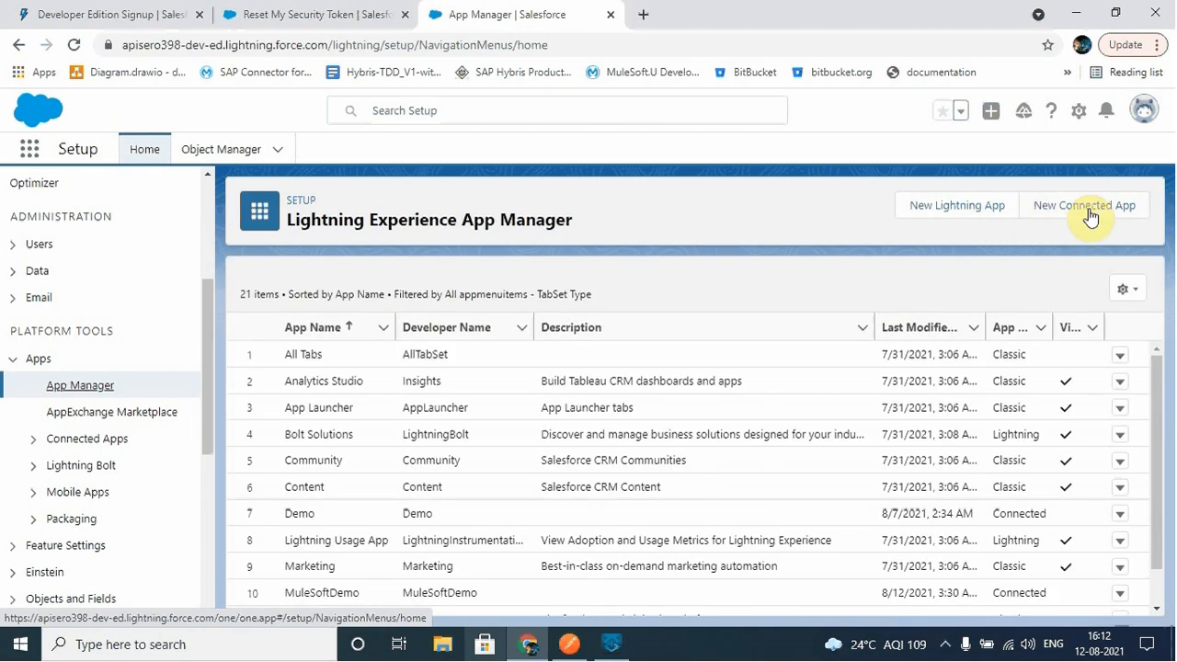
{"action": "left_click", "coordinate": [1072, 213]}
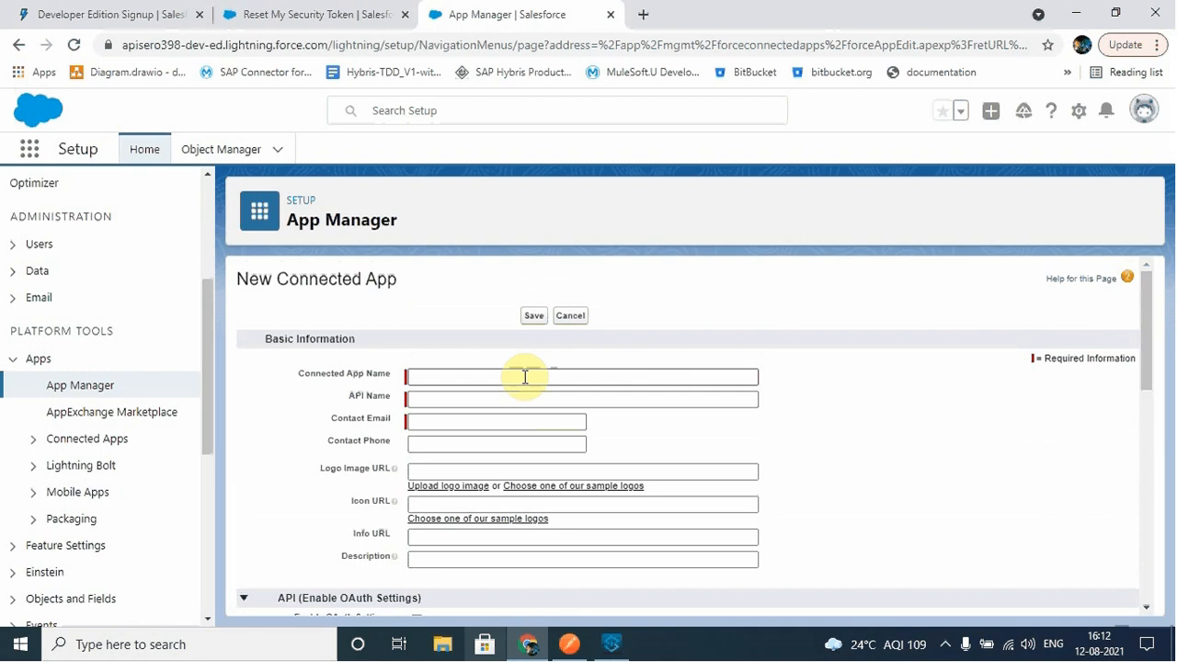
{"action": "left_click", "coordinate": [525, 377]}
{"action": "left_click", "coordinate": [527, 383]}
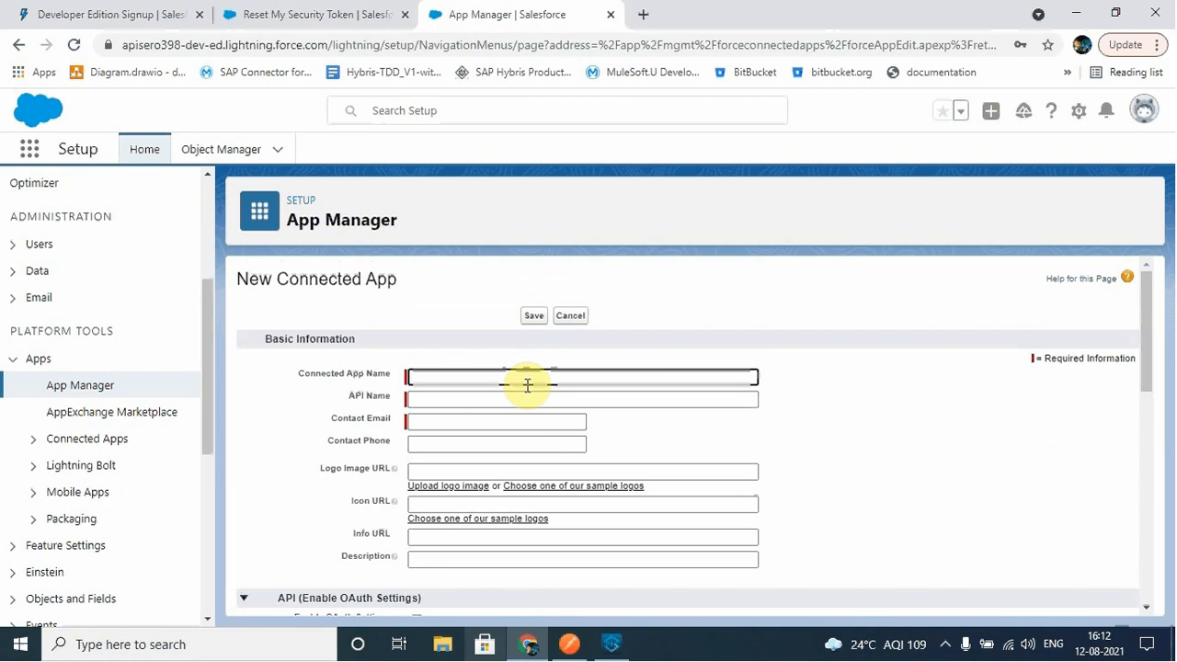
{"action": "left_click", "coordinate": [528, 384]}
{"action": "type", "text": "Mu"}
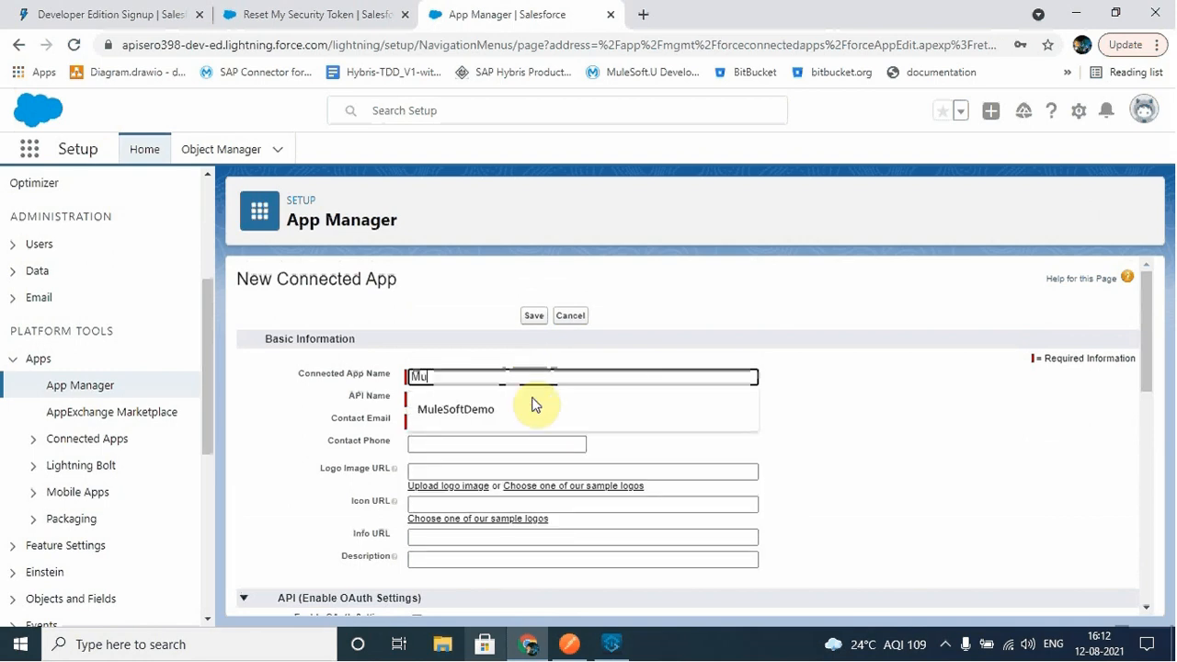
{"action": "left_click", "coordinate": [531, 404]}
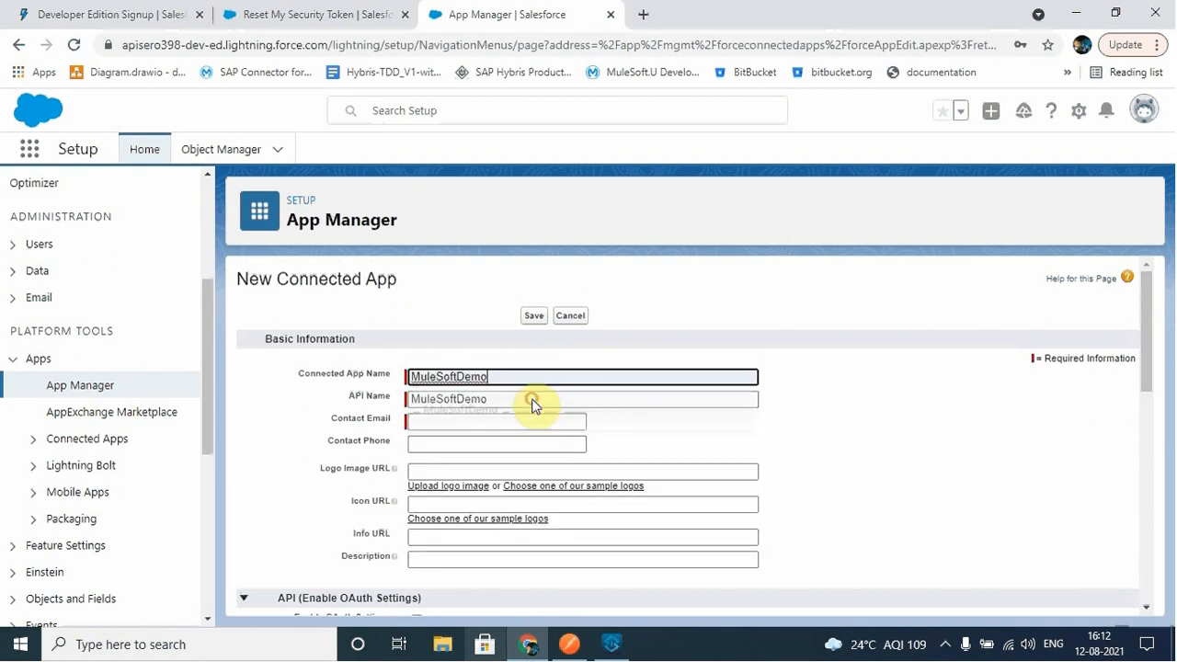
{"action": "left_click_drag", "start_coordinate": [458, 378], "coordinate": [499, 377]}
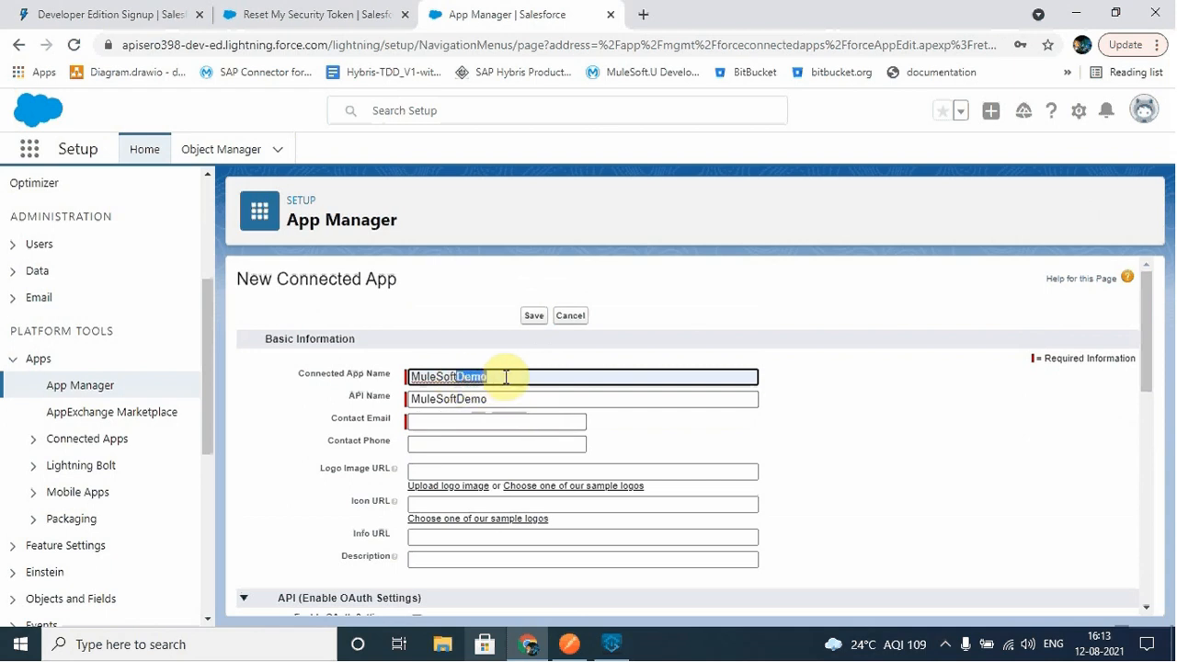
{"action": "key", "text": "BackSpace"}
{"action": "key", "text": "BackSpace"}
{"action": "key", "text": "BackSpace"}
{"action": "key", "text": "BackSpace"}
{"action": "key", "text": "BackSpace"}
{"action": "key", "text": "BackSpace"}
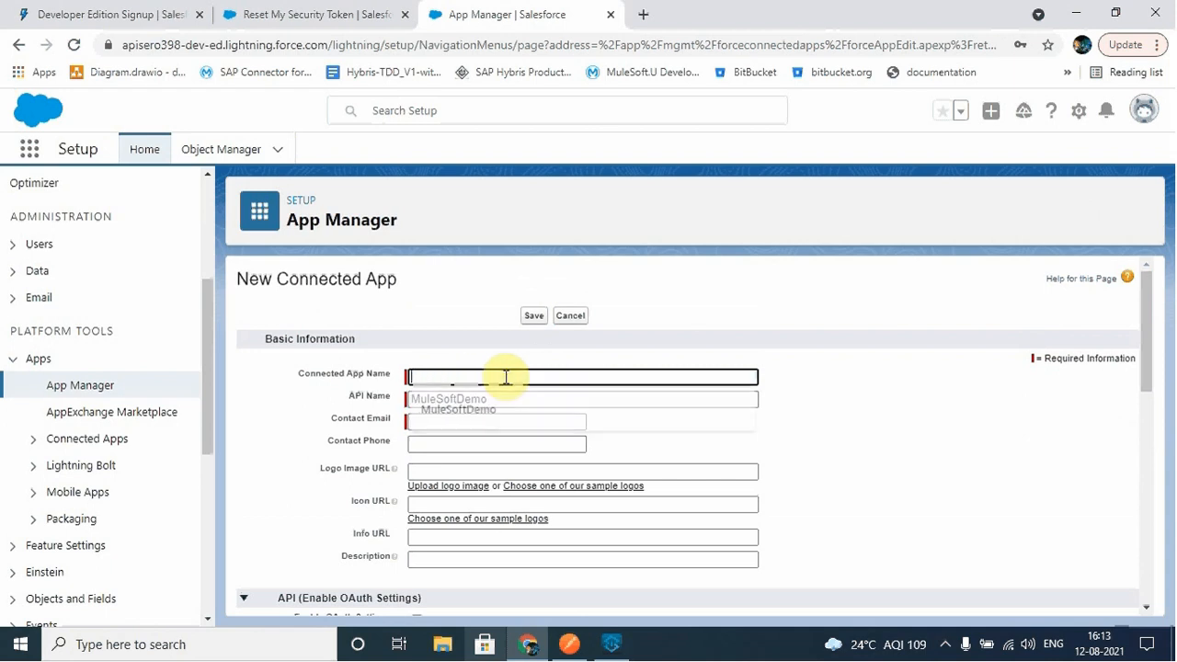
- Set the connected app name and API name to SalesforeDemo, and fill in the contact email with the saved address
{"action": "type", "text": "SalesforeDemo"}
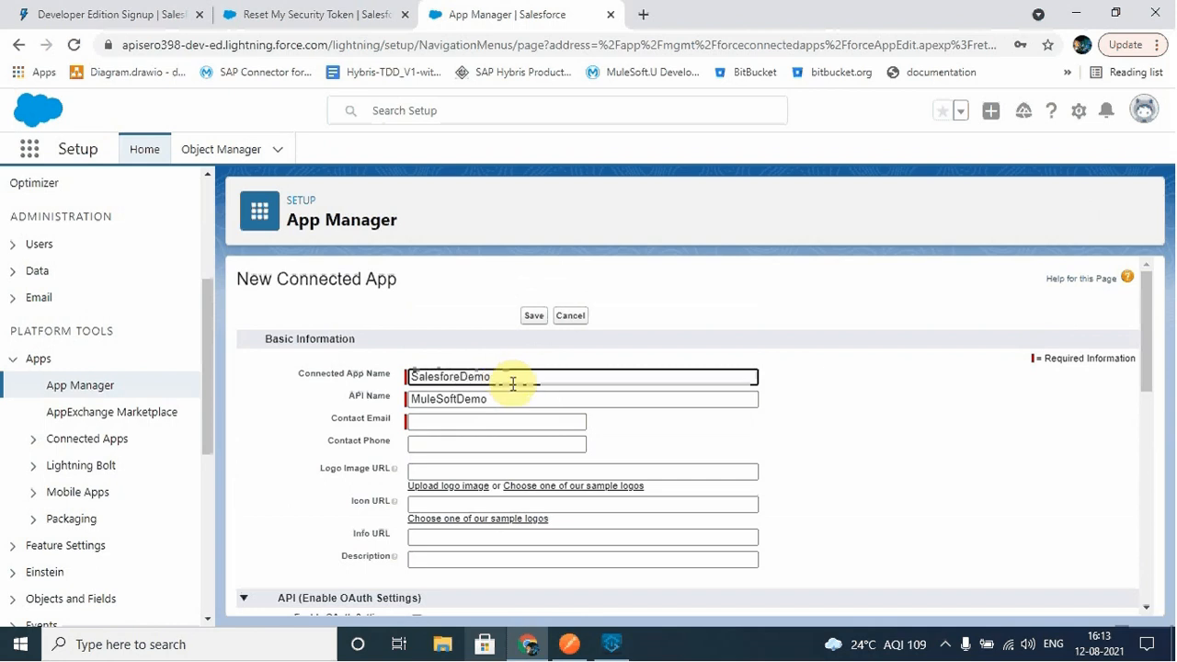
{"action": "left_click", "coordinate": [515, 395]}
{"action": "scroll", "coordinate": [525, 416], "scroll_direction": "down", "scroll_amount": 1}
{"action": "left_click", "coordinate": [468, 335]}
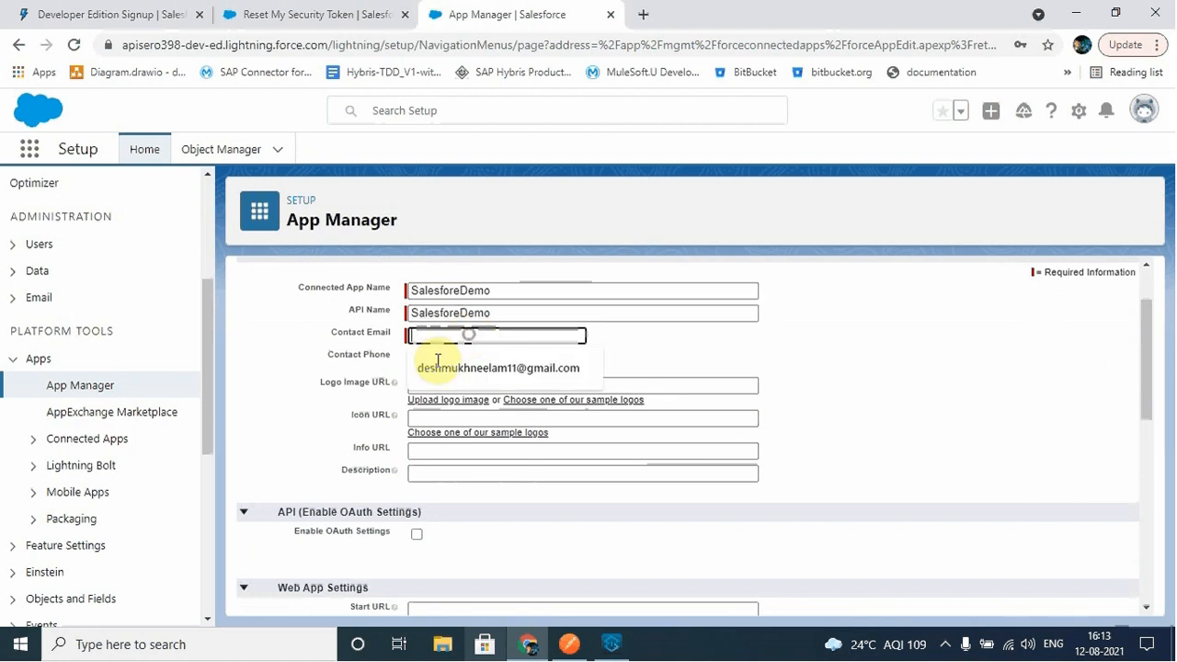
{"action": "left_click", "coordinate": [487, 377]}
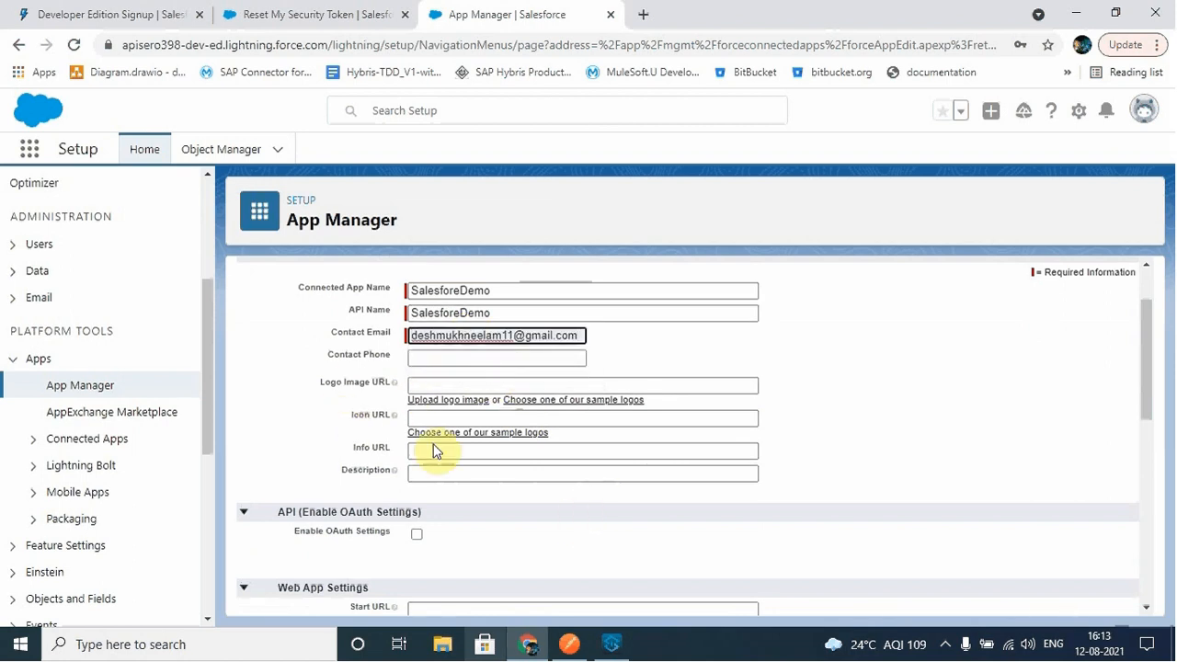
{"action": "scroll", "coordinate": [395, 432], "scroll_direction": "down", "scroll_amount": 3}
{"action": "left_click", "coordinate": [417, 364]}
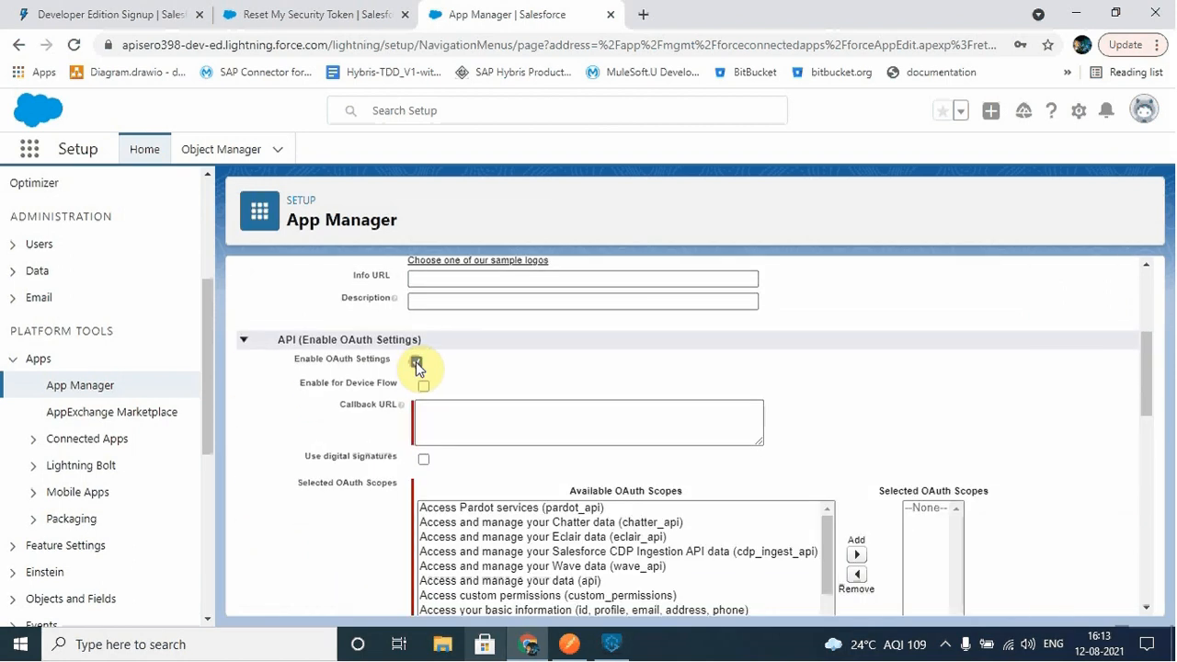
{"action": "scroll", "coordinate": [496, 386], "scroll_direction": "down", "scroll_amount": 1}
{"action": "left_click", "coordinate": [464, 318]}
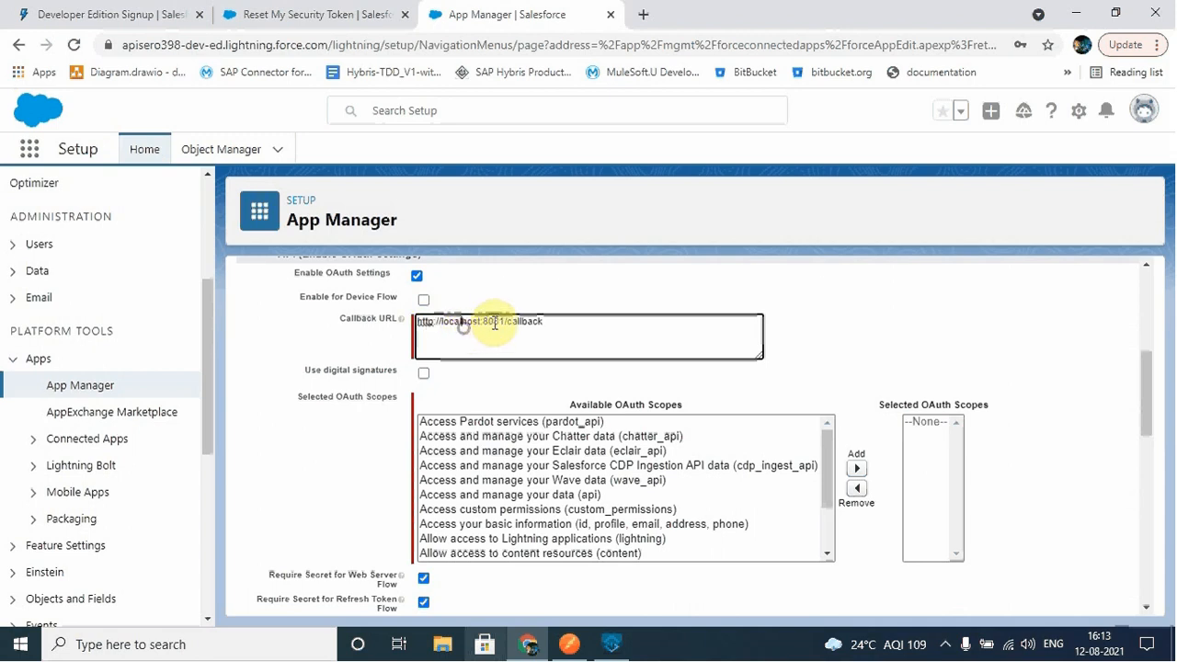
- Add all OAuth scopes from Access and manage your Eclair data (eclair_api) to the end of the available list
{"action": "left_click", "coordinate": [465, 452]}
{"action": "key", "text": "shift+End"}
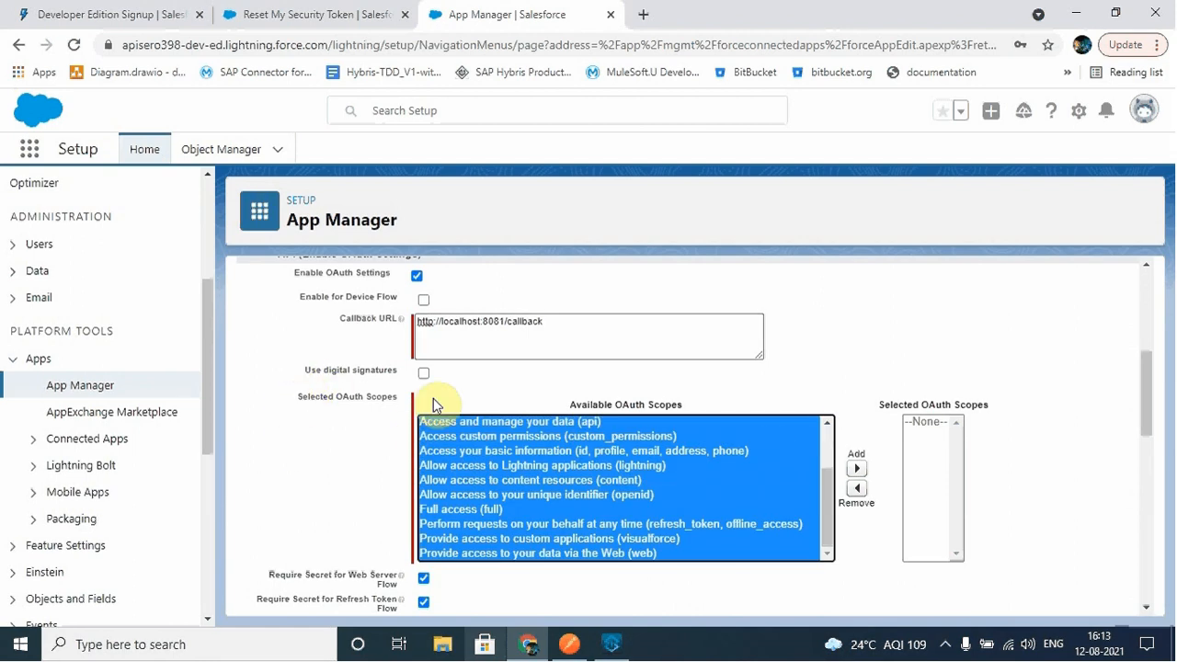
{"action": "left_click", "coordinate": [856, 468]}
- Save the connected app and continue past the activation notice to its details, with the consumer key and secret in view
{"action": "scroll", "coordinate": [935, 511], "scroll_direction": "down", "scroll_amount": 2}
{"action": "scroll", "coordinate": [1105, 488], "scroll_direction": "down", "scroll_amount": 10}
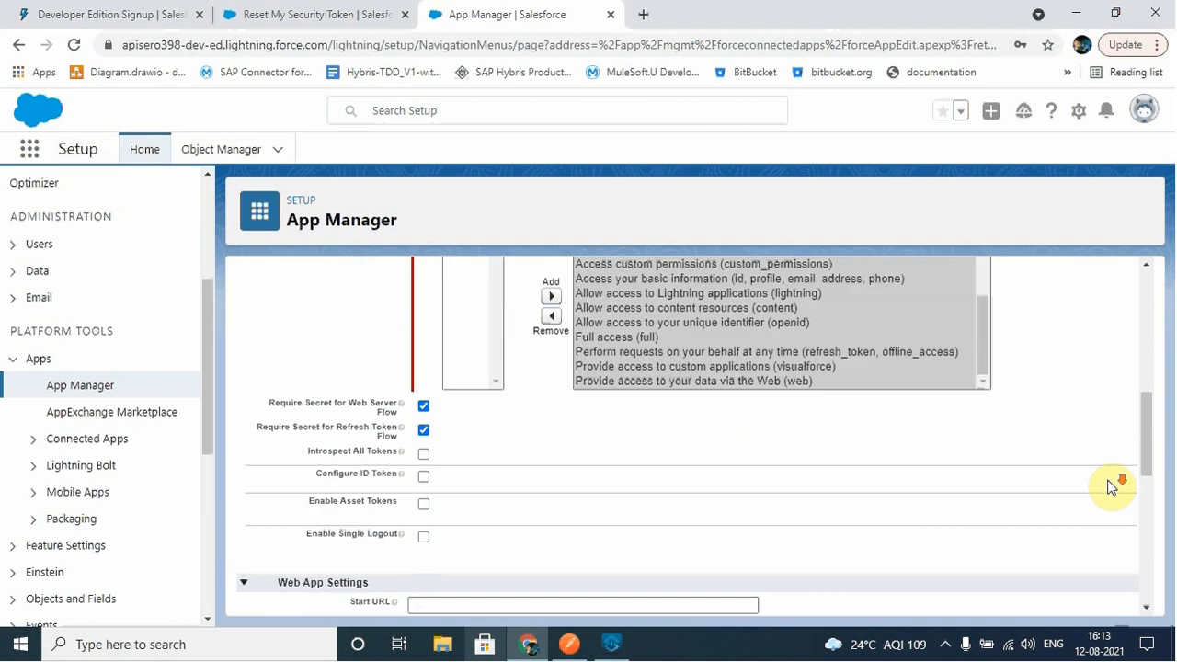
{"action": "scroll", "coordinate": [1106, 489], "scroll_direction": "down", "scroll_amount": 1}
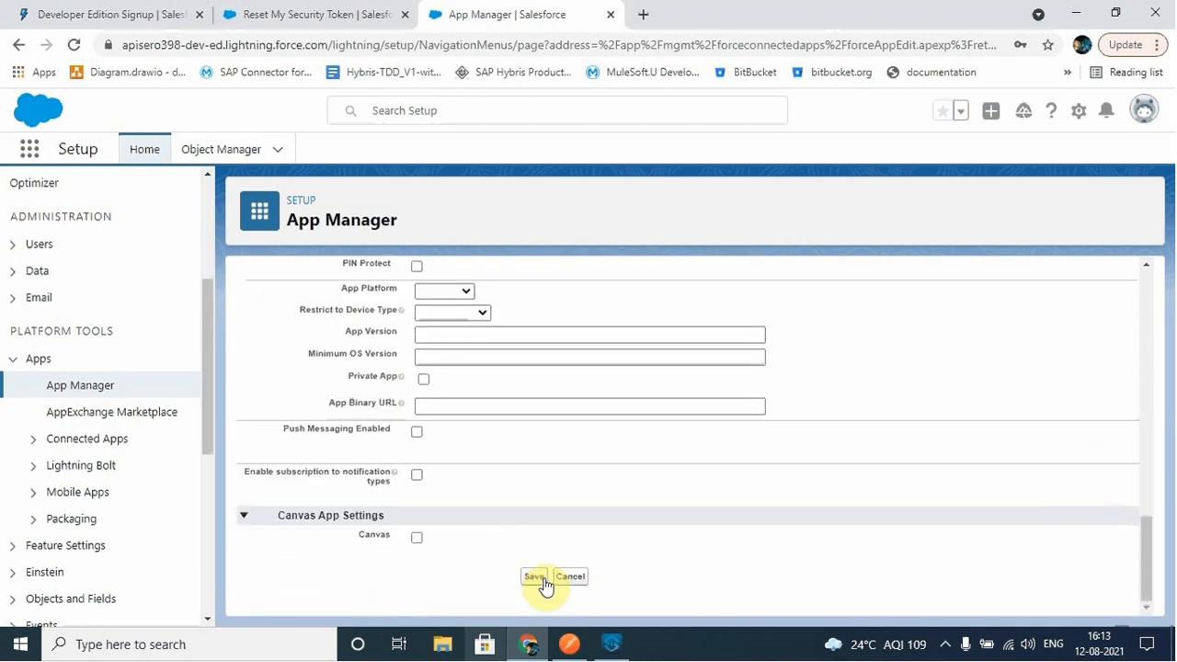
{"action": "left_click", "coordinate": [535, 577]}
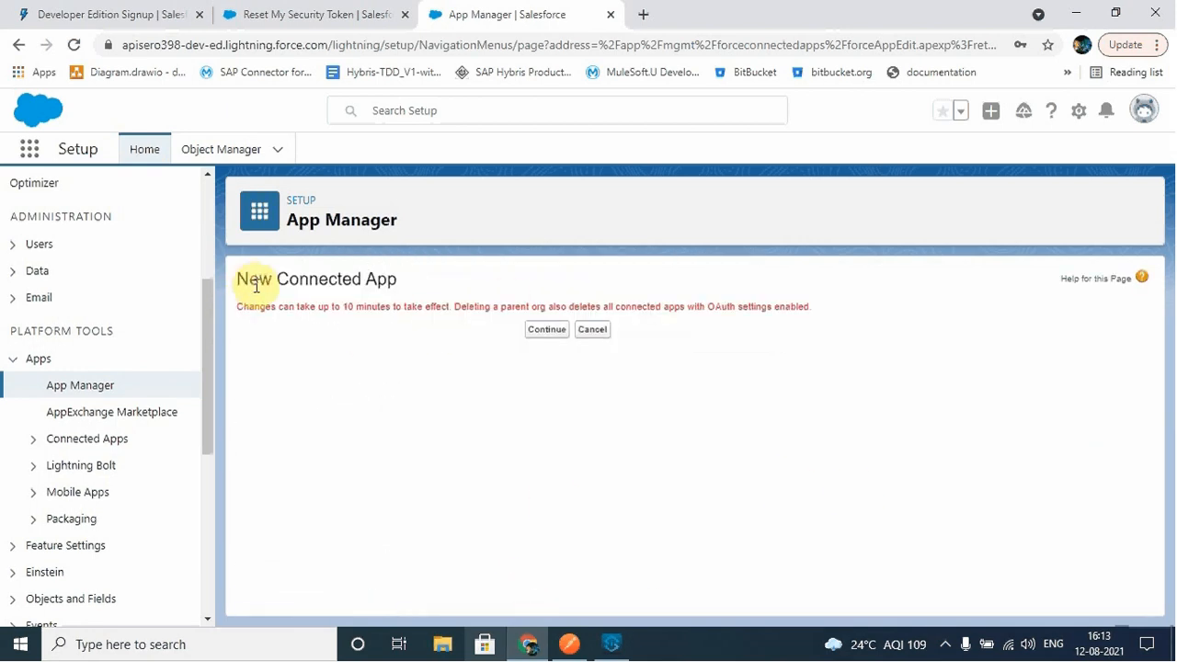
{"action": "left_click_drag", "start_coordinate": [276, 280], "coordinate": [433, 281]}
{"action": "left_click", "coordinate": [437, 279]}
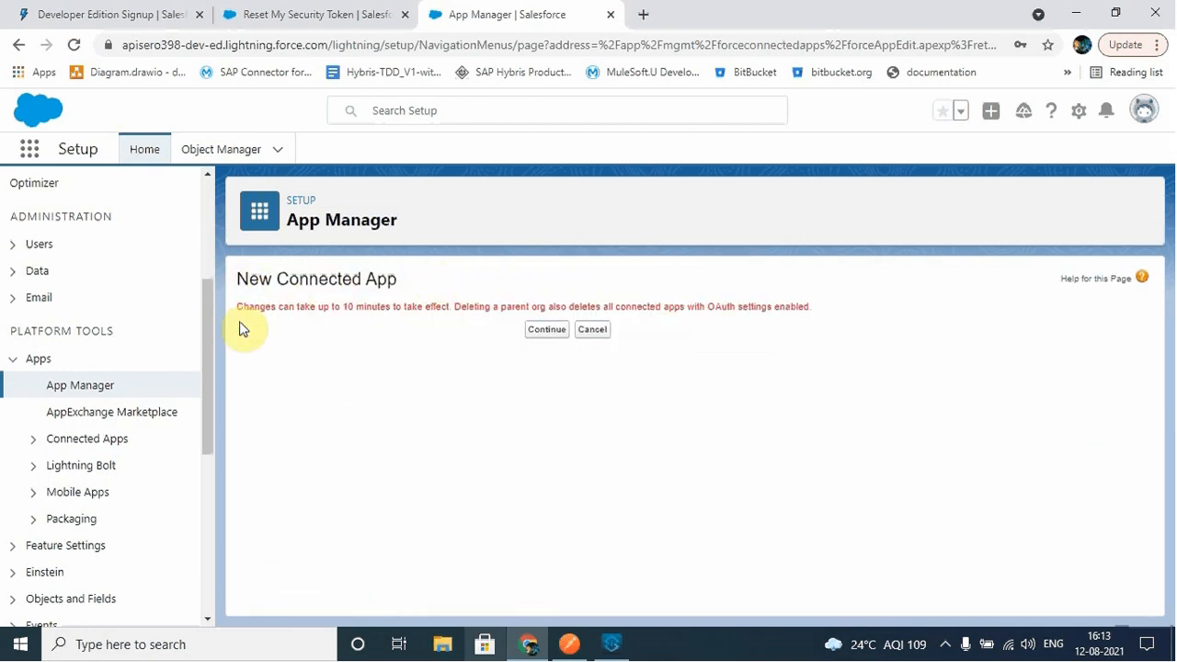
{"action": "left_click_drag", "start_coordinate": [236, 307], "coordinate": [442, 306]}
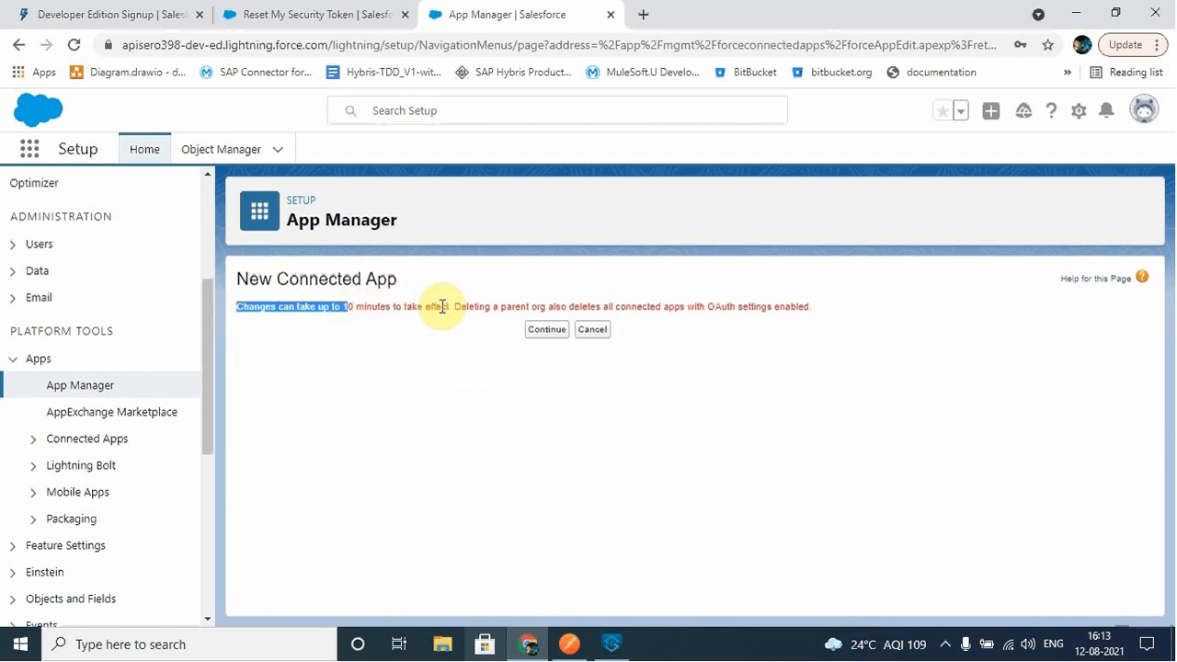
{"action": "left_click", "coordinate": [412, 347]}
{"action": "left_click_drag", "start_coordinate": [237, 279], "coordinate": [404, 276]}
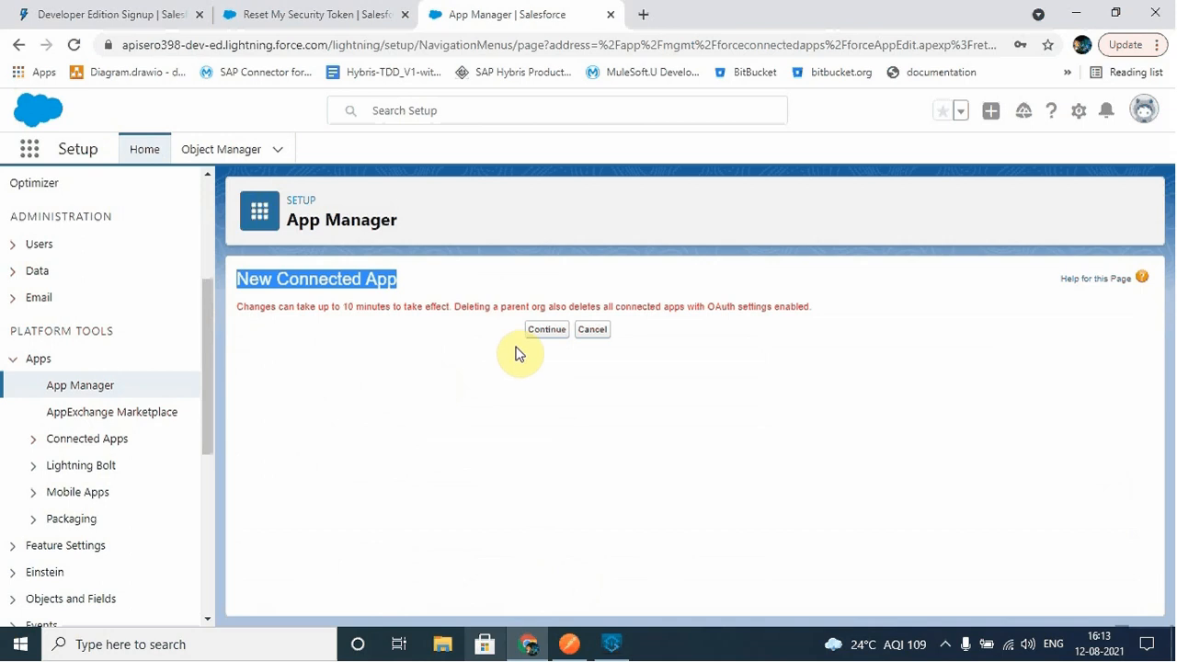
{"action": "left_click", "coordinate": [546, 329]}
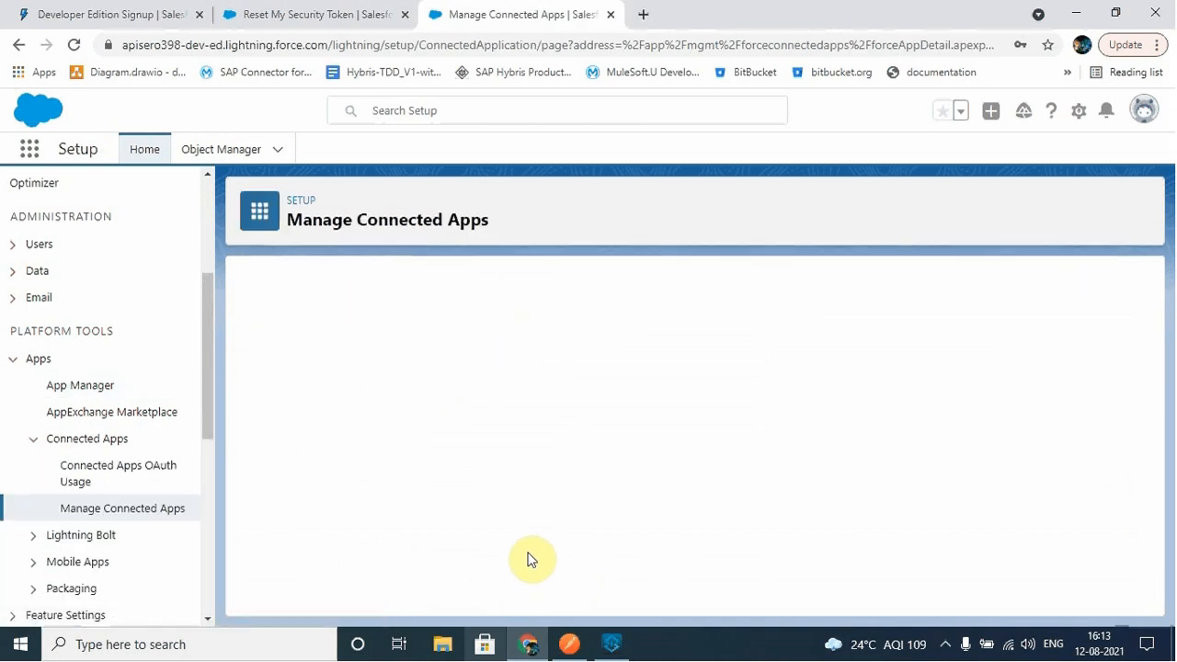
{"action": "scroll", "coordinate": [929, 407], "scroll_direction": "down", "scroll_amount": 1}
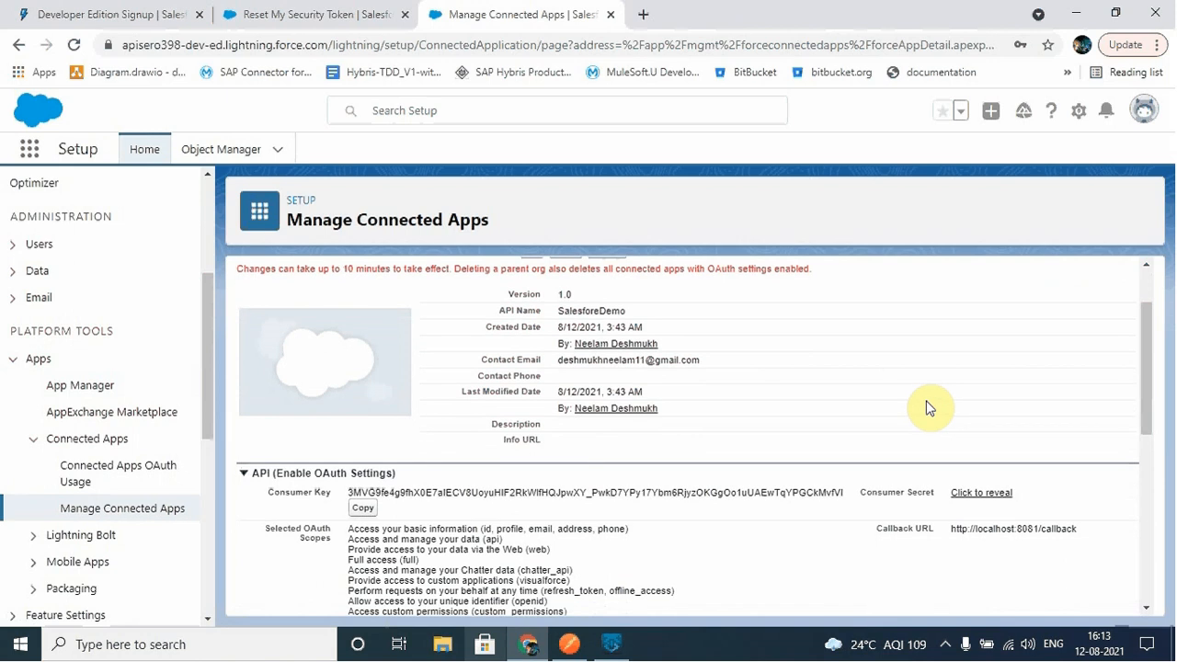
- Reveal the consumer secret in the SalesforeDemo connected app's details and check its callback URL
{"action": "scroll", "coordinate": [930, 403], "scroll_direction": "up", "scroll_amount": 1}
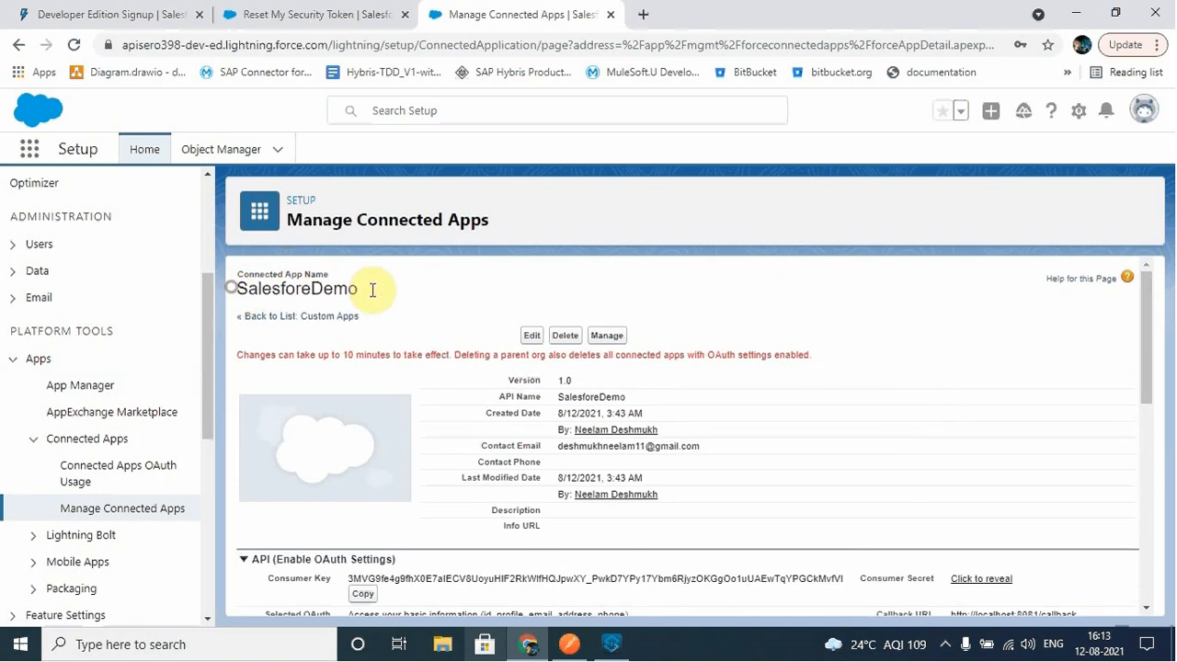
{"action": "left_click_drag", "start_coordinate": [374, 294], "coordinate": [230, 294]}
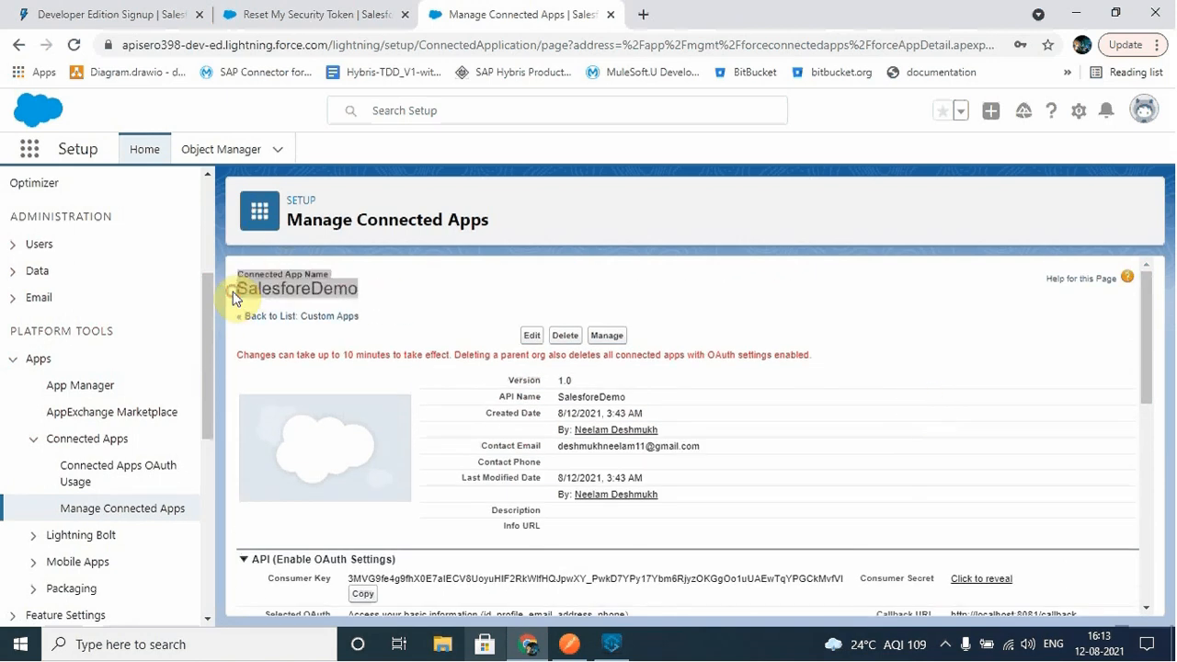
{"action": "left_click", "coordinate": [769, 307]}
{"action": "scroll", "coordinate": [775, 311], "scroll_direction": "down", "scroll_amount": 2}
{"action": "scroll", "coordinate": [775, 312], "scroll_direction": "down", "scroll_amount": 1}
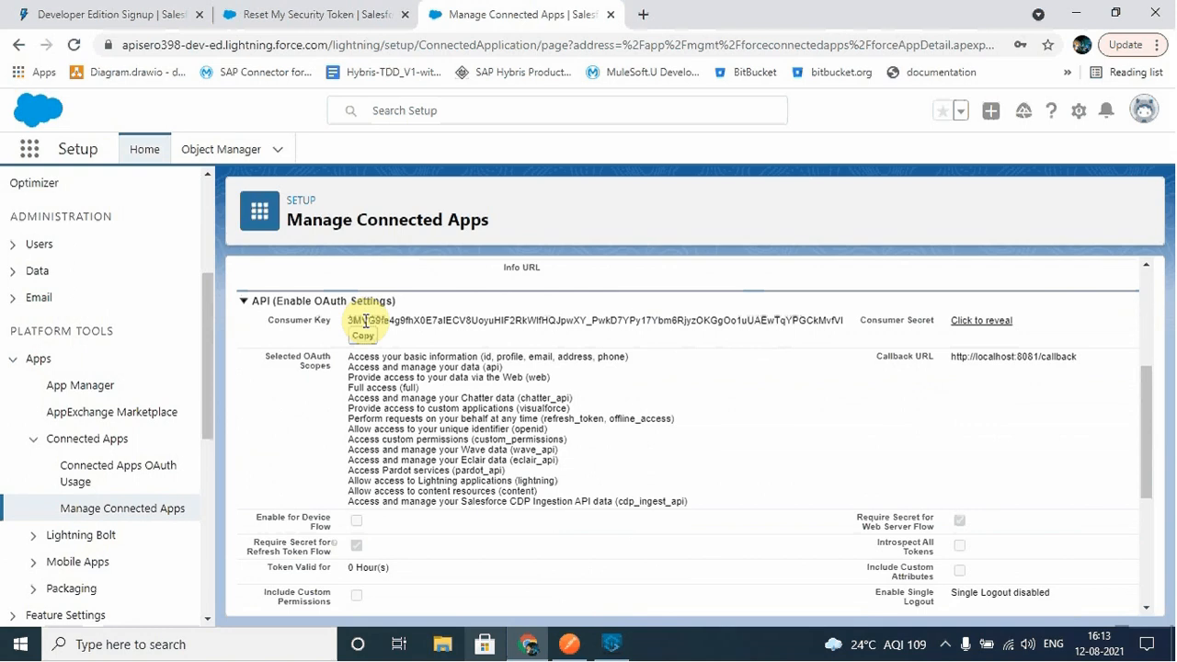
{"action": "left_click", "coordinate": [991, 322]}
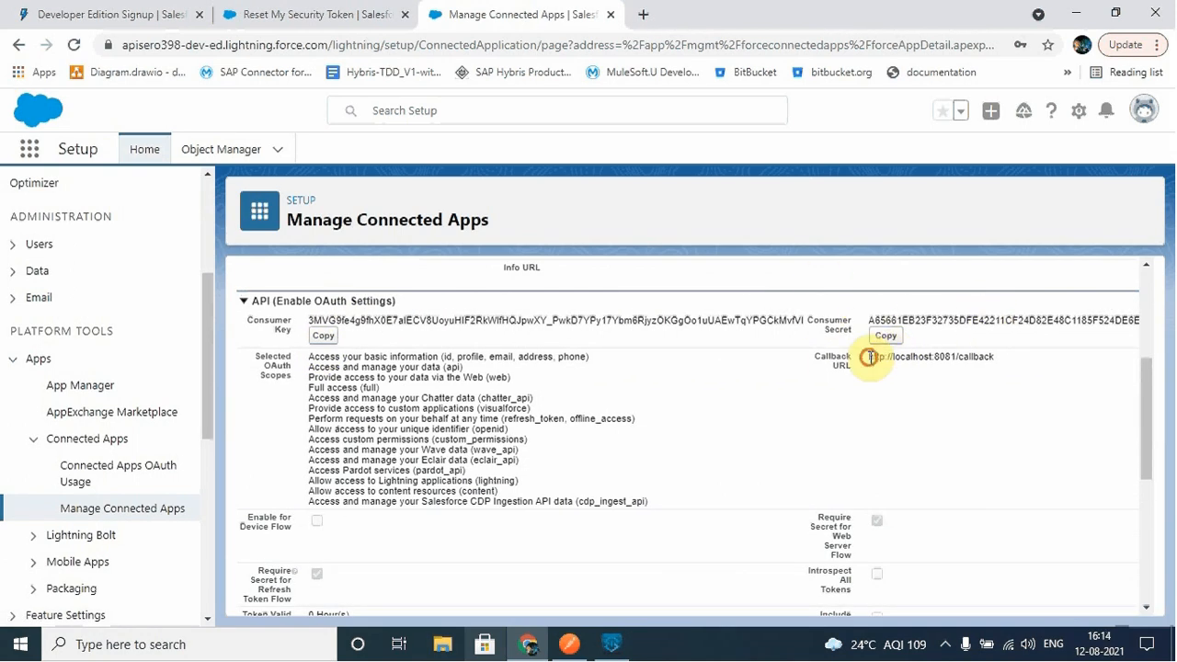
{"action": "left_click_drag", "start_coordinate": [869, 357], "coordinate": [1046, 365]}
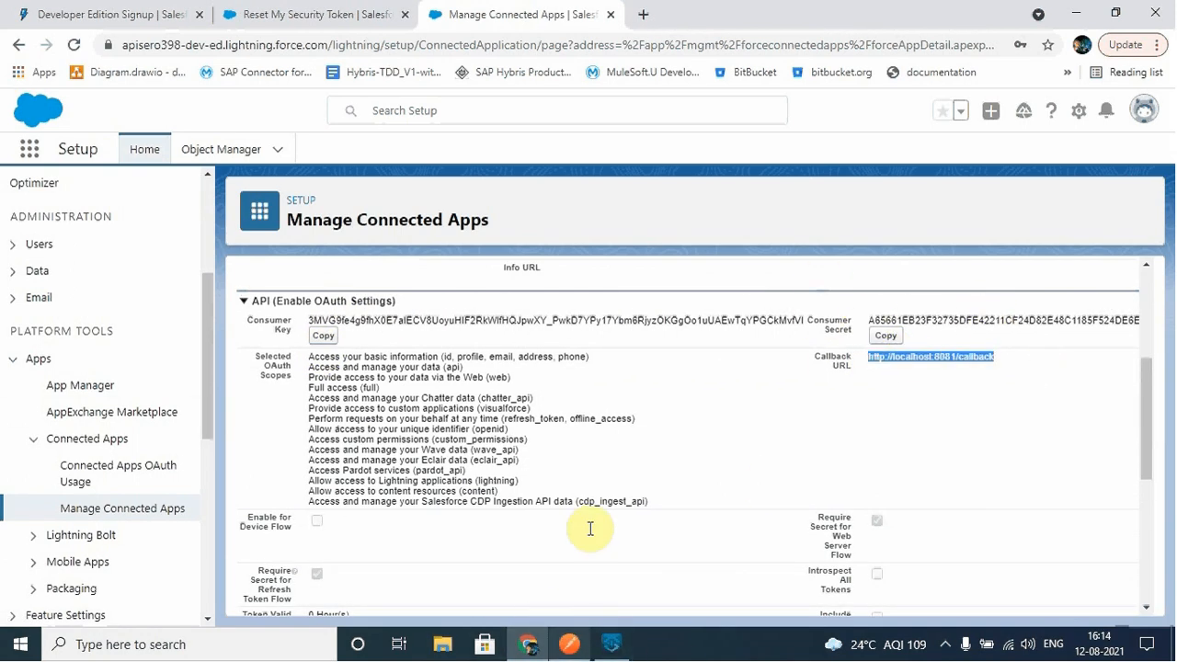
- Switch to Anypoint Studio and review the Salesforce OAuth config's authorization and callback settings, especially the authorize path
{"action": "scroll", "coordinate": [590, 528], "scroll_direction": "down", "scroll_amount": 4}
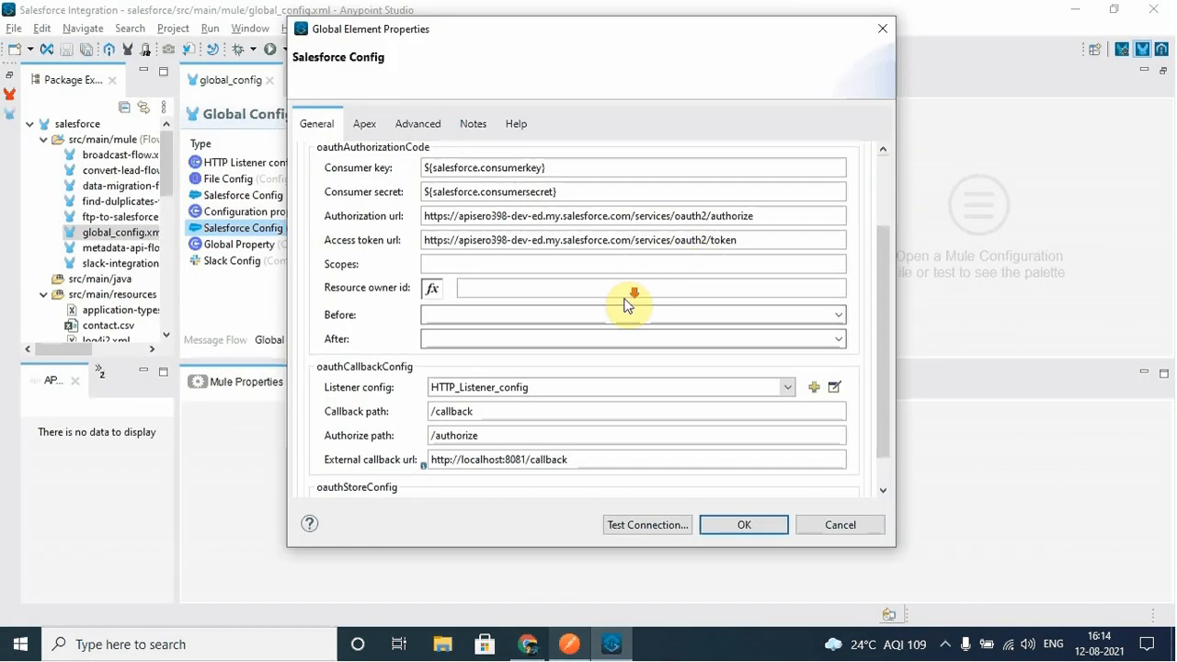
{"action": "scroll", "coordinate": [623, 312], "scroll_direction": "down", "scroll_amount": 2}
{"action": "scroll", "coordinate": [342, 191], "scroll_direction": "up", "scroll_amount": 4}
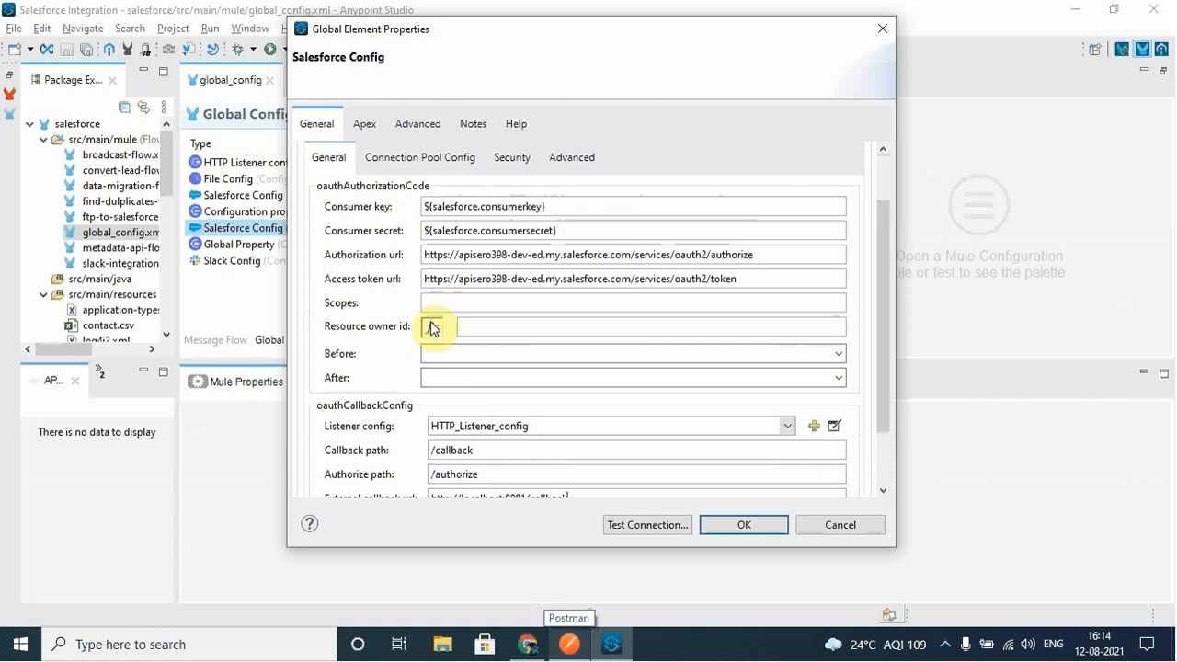
{"action": "scroll", "coordinate": [359, 333], "scroll_direction": "down", "scroll_amount": 4}
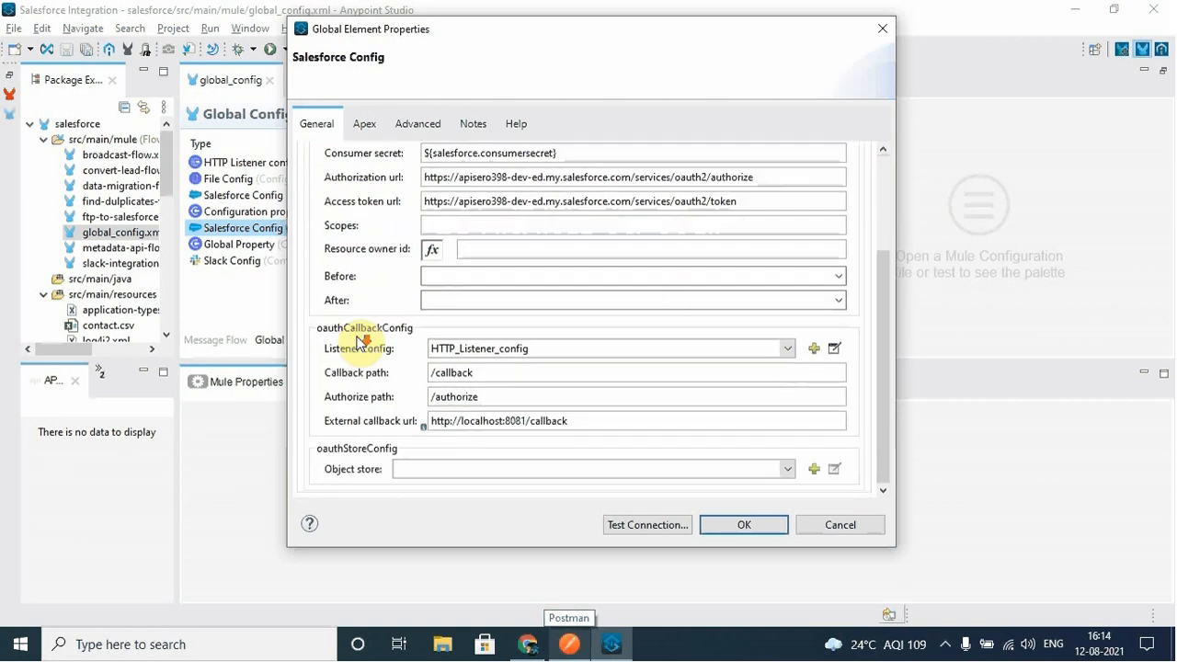
{"action": "left_click", "coordinate": [491, 397]}
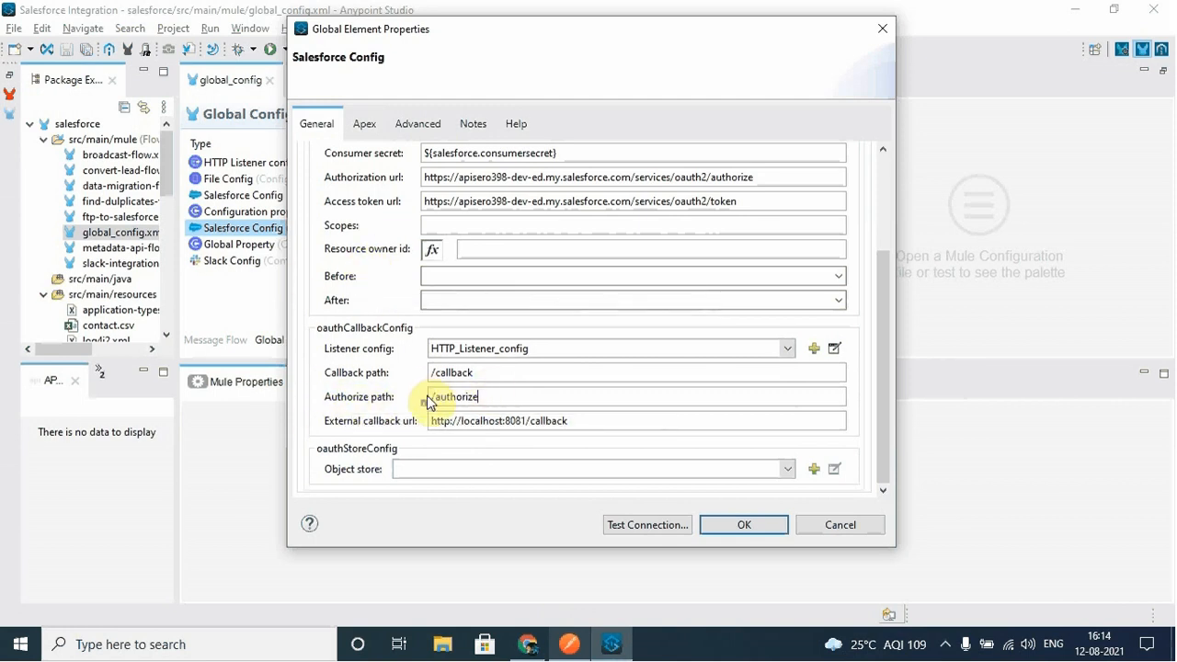
{"action": "left_click_drag", "start_coordinate": [431, 395], "coordinate": [517, 398]}
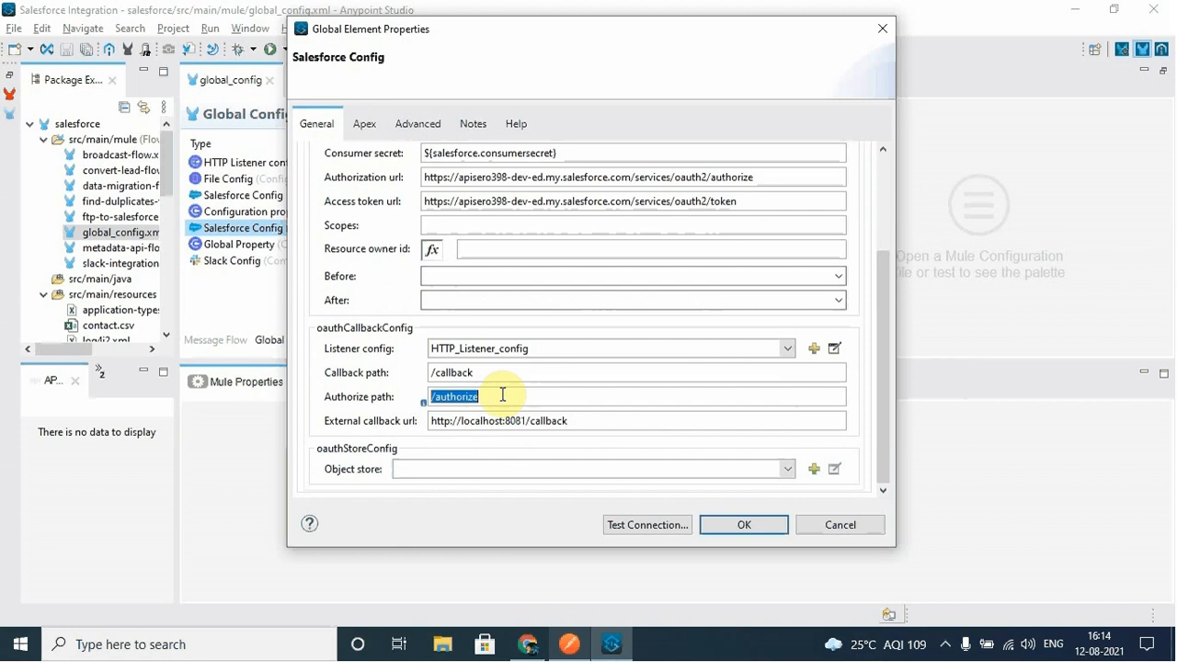
{"action": "left_click", "coordinate": [505, 400]}
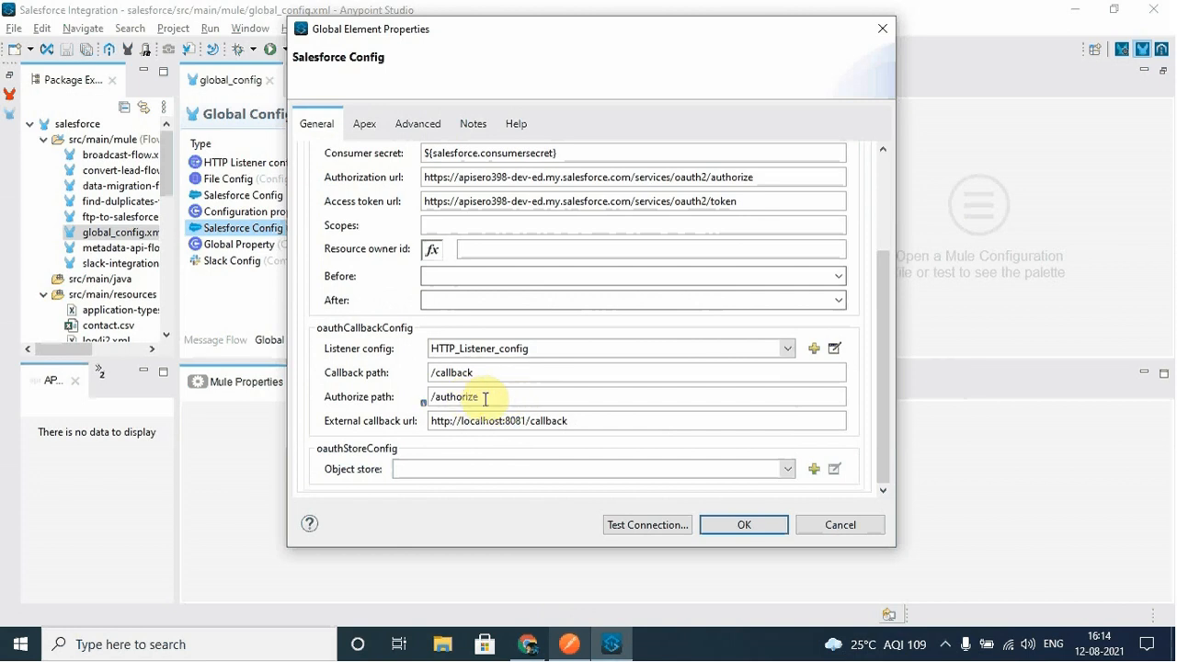
{"action": "left_click_drag", "start_coordinate": [484, 399], "coordinate": [432, 405]}
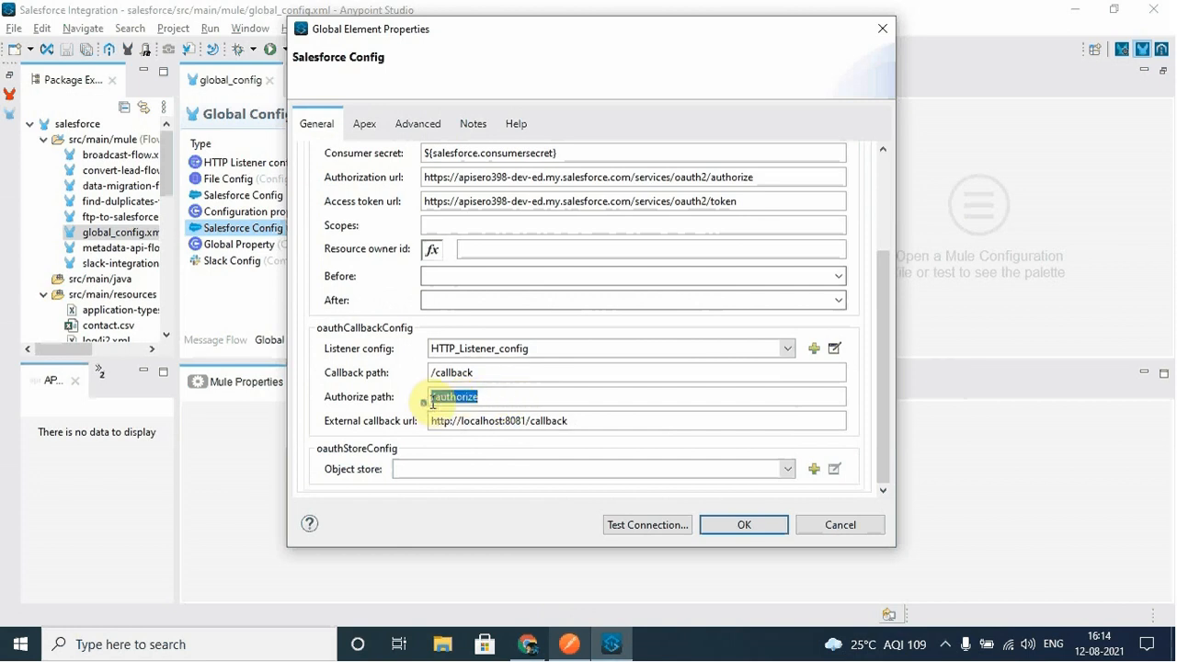
{"action": "left_click", "coordinate": [487, 397]}
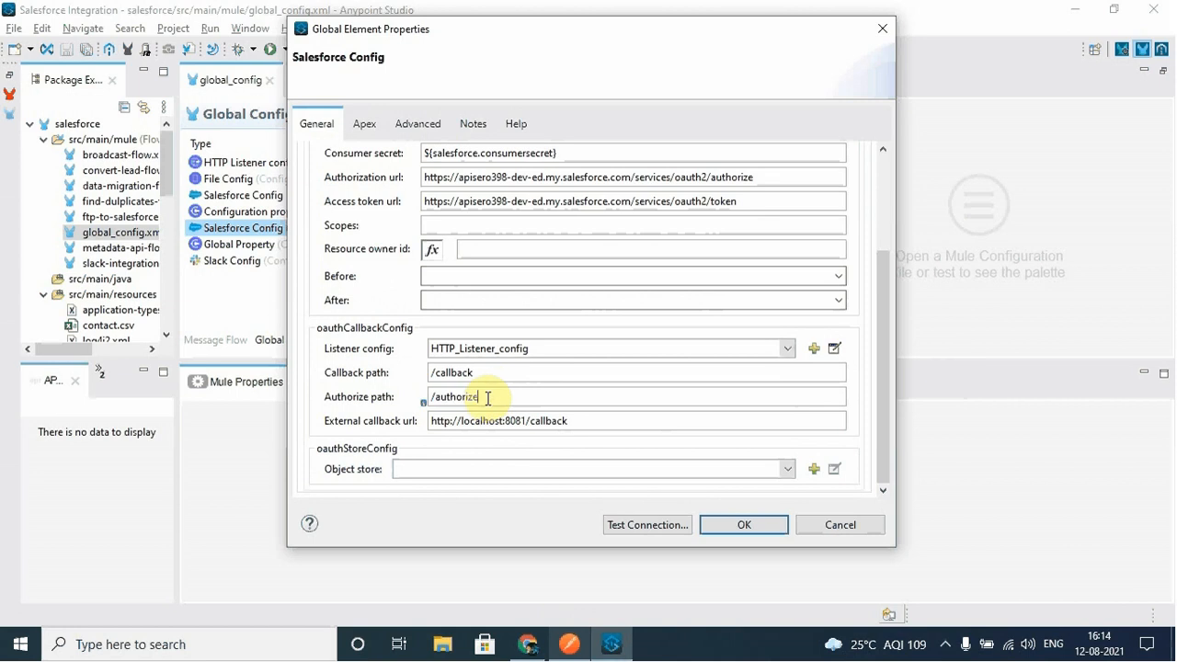
{"action": "left_click_drag", "start_coordinate": [489, 397], "coordinate": [428, 399]}
{"action": "left_click", "coordinate": [496, 398]}
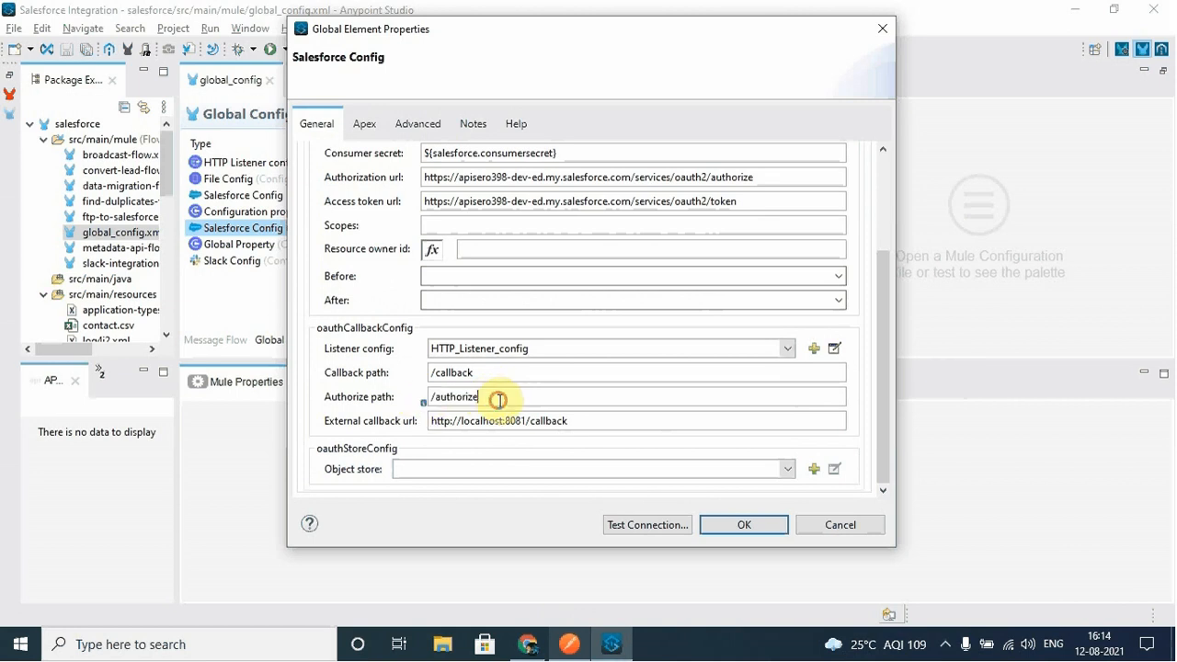
- Check the external callback URL in the Salesforce OAuth config, then close the config without saving
{"action": "left_click_drag", "start_coordinate": [568, 422], "coordinate": [428, 408]}
{"action": "left_click", "coordinate": [593, 419]}
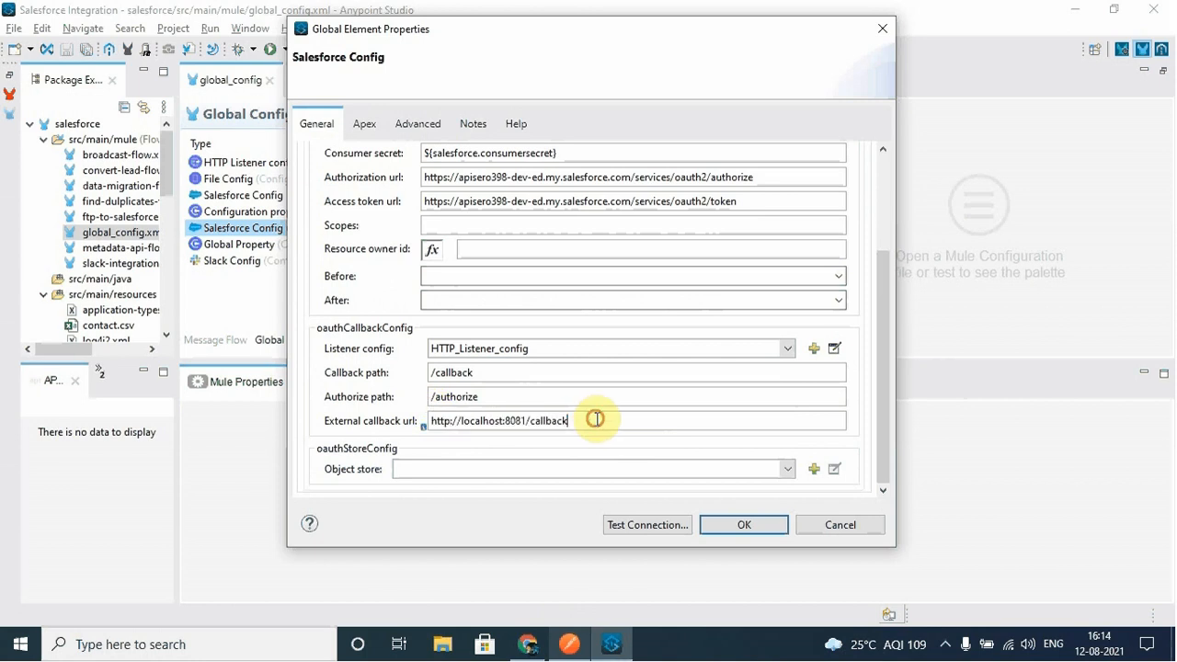
{"action": "double_click", "coordinate": [549, 420]}
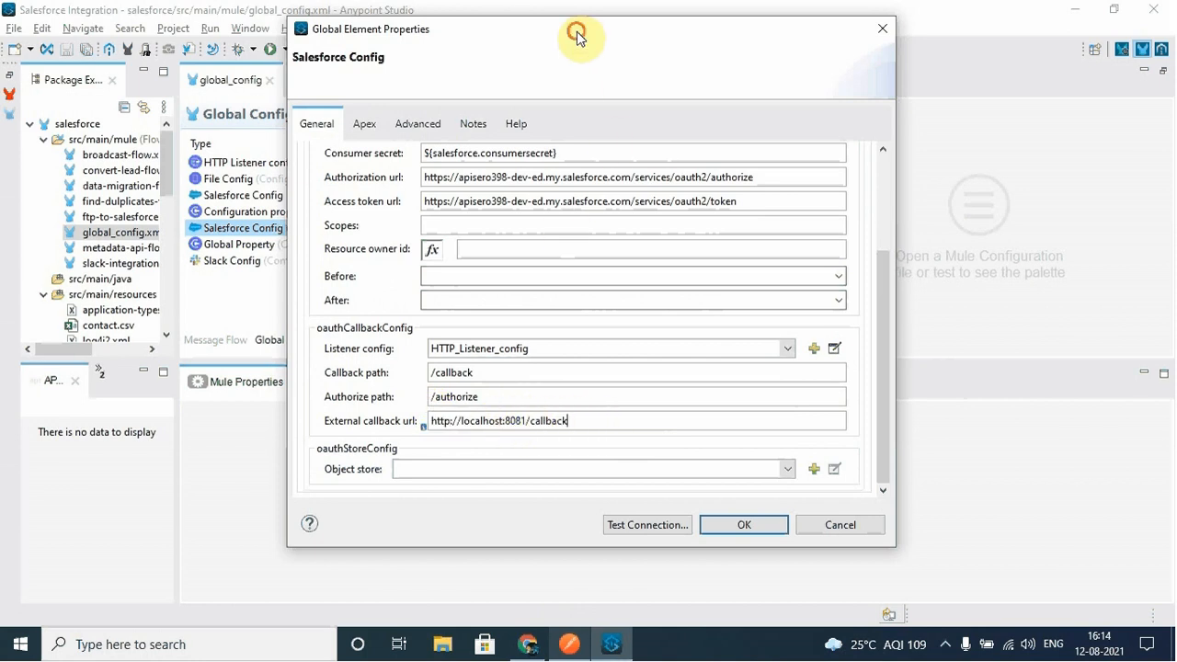
{"action": "left_click_drag", "start_coordinate": [579, 34], "coordinate": [557, 50]}
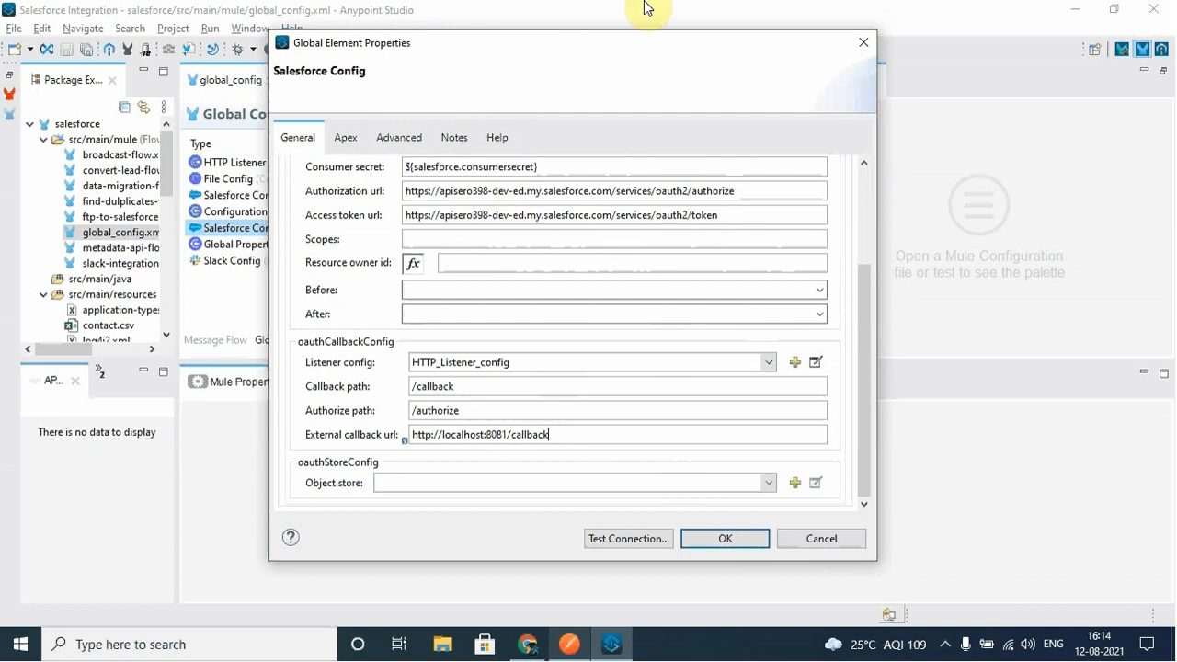
{"action": "left_click_drag", "start_coordinate": [616, 47], "coordinate": [540, 35]}
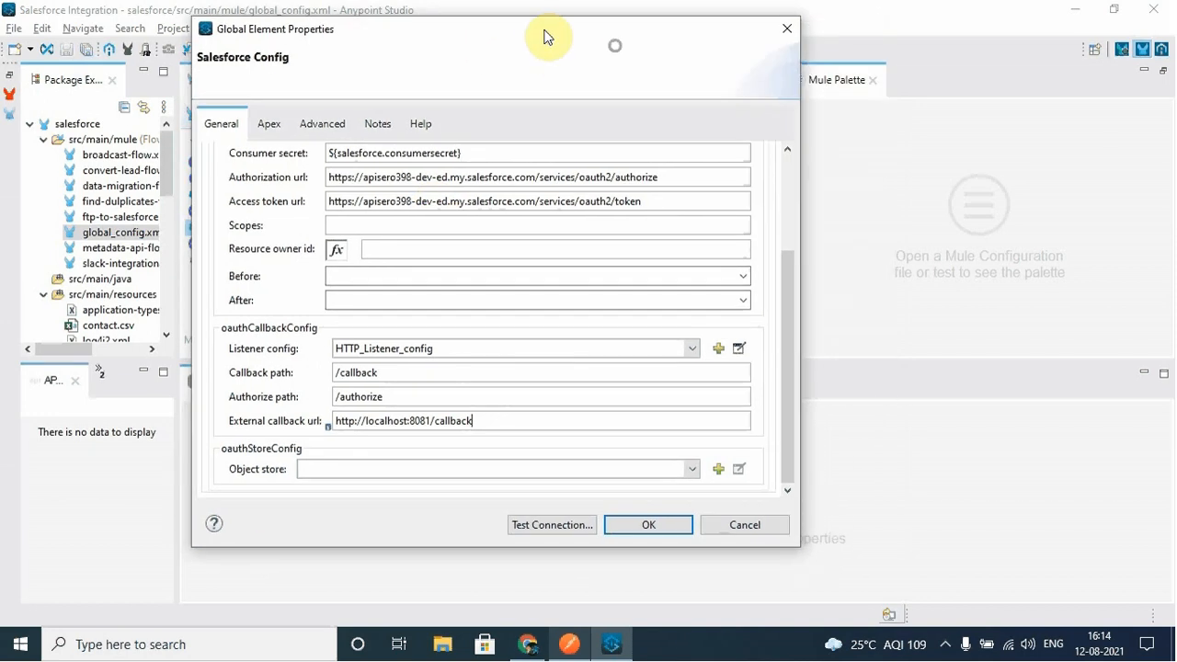
{"action": "left_click", "coordinate": [744, 525]}
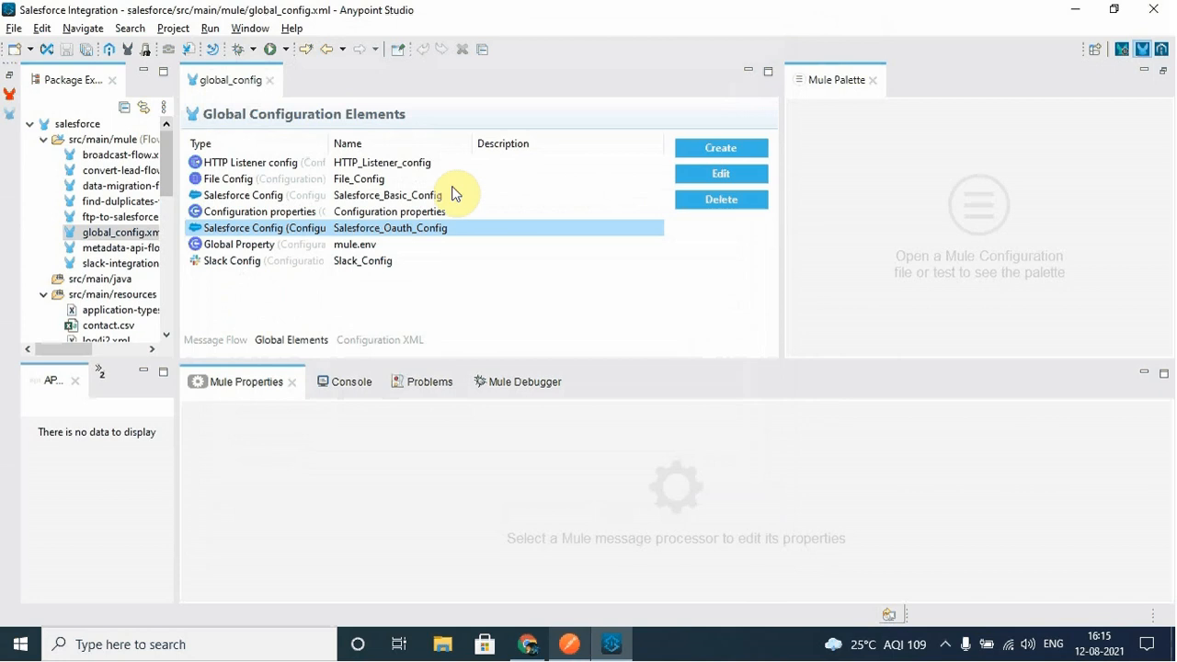
- Reopen Salesforce_Oauth_Config to view the available connection types, then close it without changes
{"action": "left_click", "coordinate": [732, 174]}
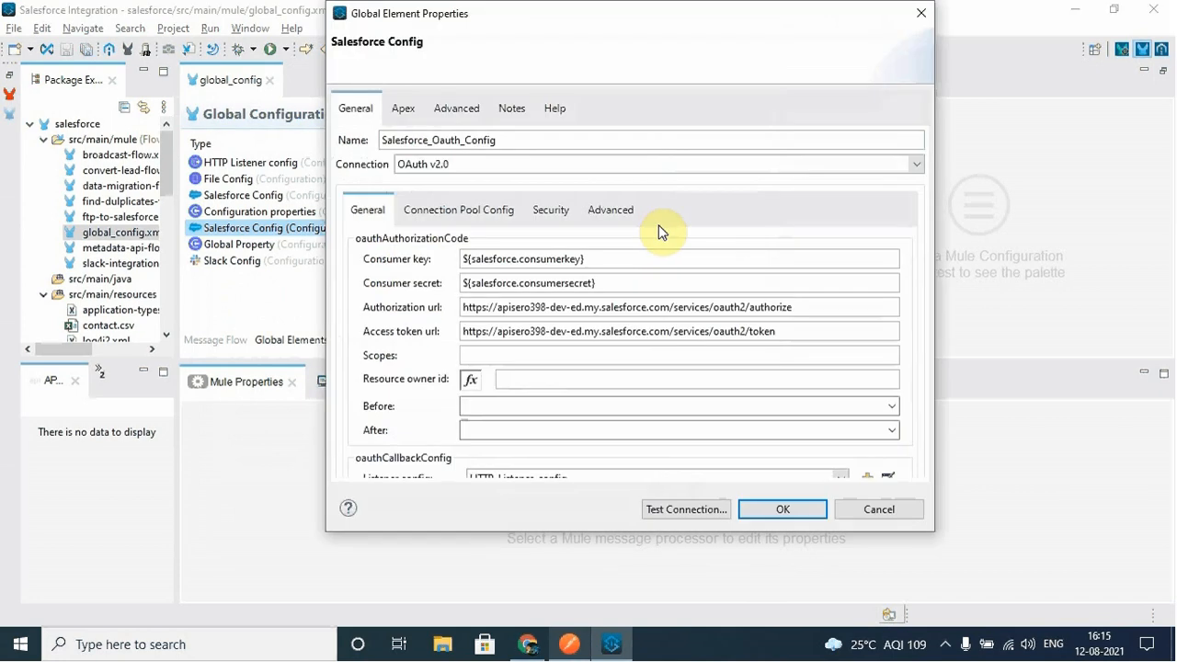
{"action": "left_click", "coordinate": [902, 164]}
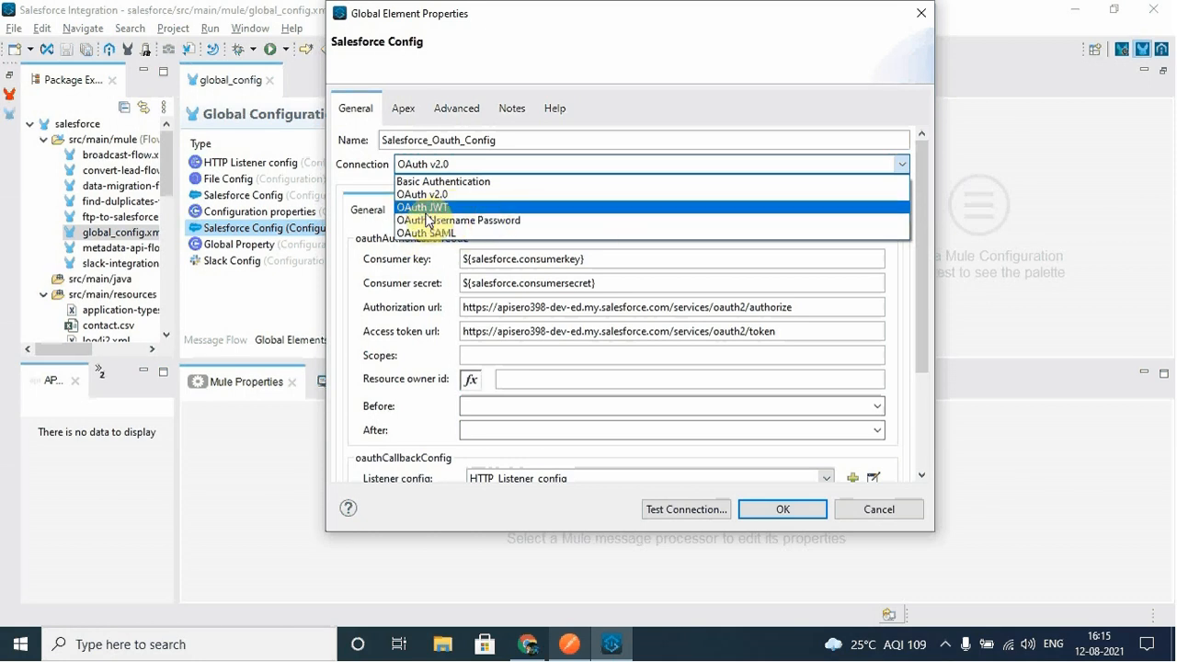
{"action": "left_click", "coordinate": [879, 510]}
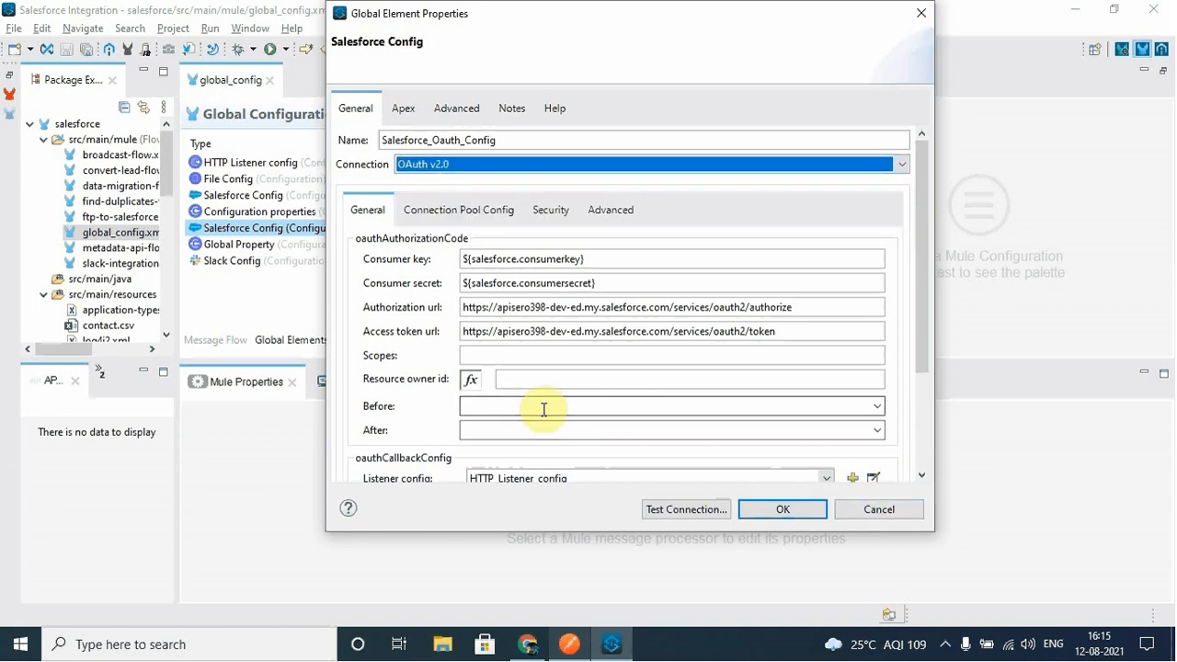
{"action": "left_click", "coordinate": [894, 515]}
- Open the data-migration-flow file and browse the operations offered by the Salesforce connector
{"action": "left_click", "coordinate": [221, 340]}
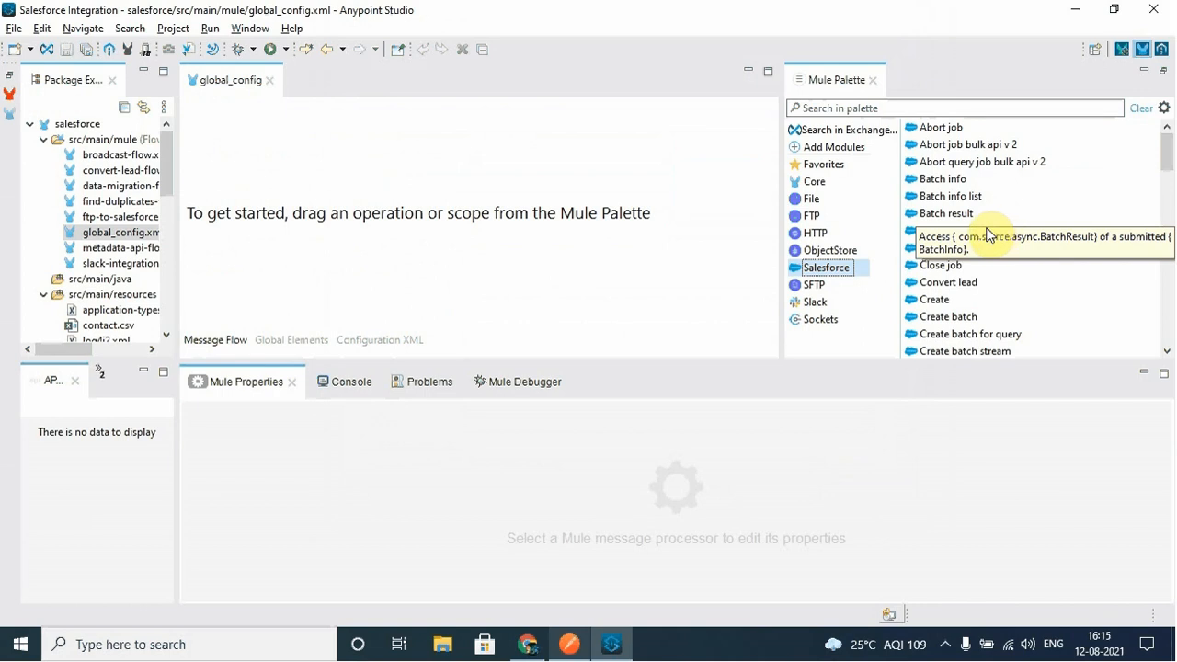
{"action": "scroll", "coordinate": [1009, 326], "scroll_direction": "down", "scroll_amount": 1}
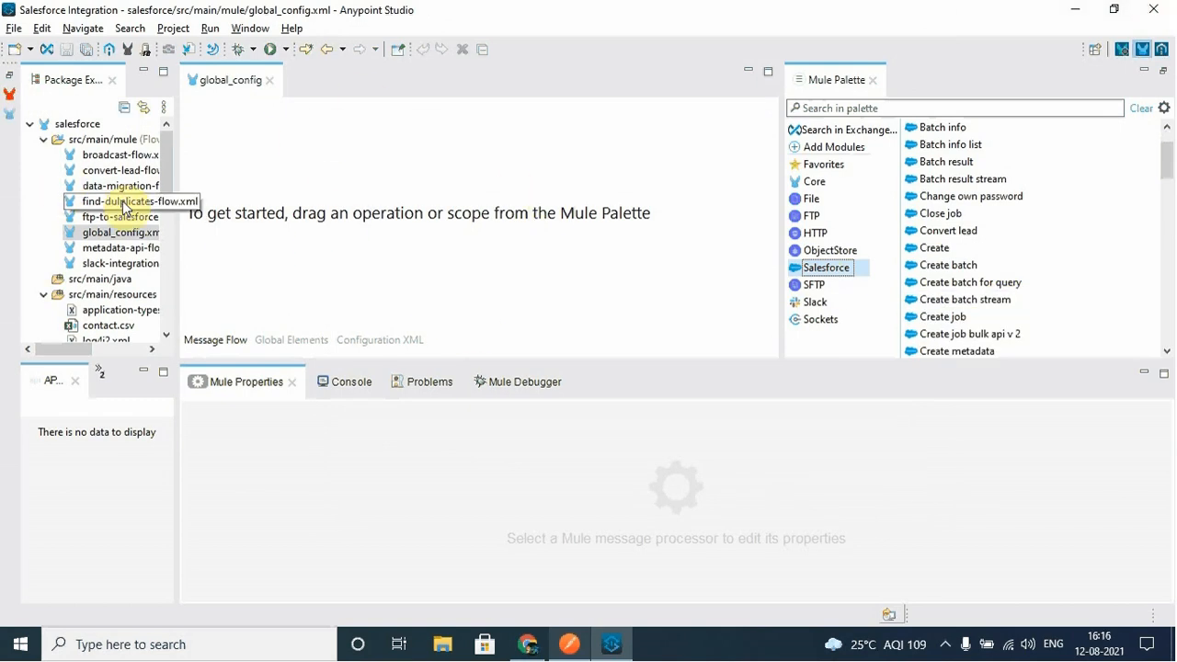
{"action": "double_click", "coordinate": [126, 191]}
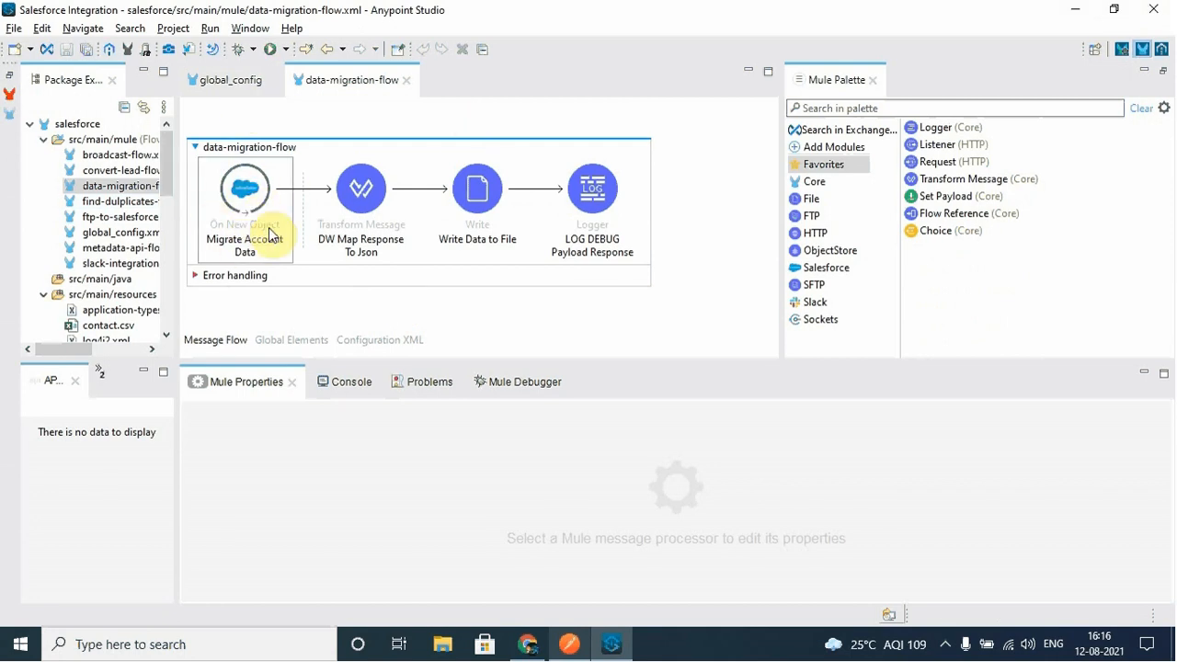
{"action": "left_click", "coordinate": [824, 267]}
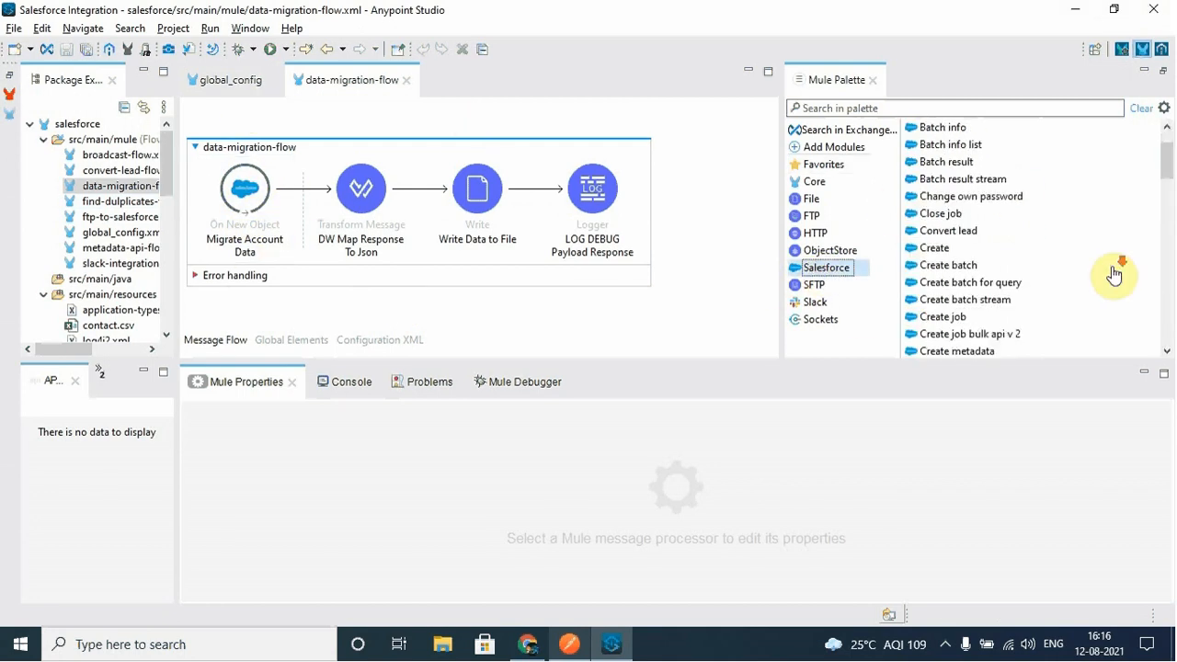
{"action": "scroll", "coordinate": [1113, 274], "scroll_direction": "down", "scroll_amount": 3}
{"action": "scroll", "coordinate": [1112, 273], "scroll_direction": "down", "scroll_amount": 12}
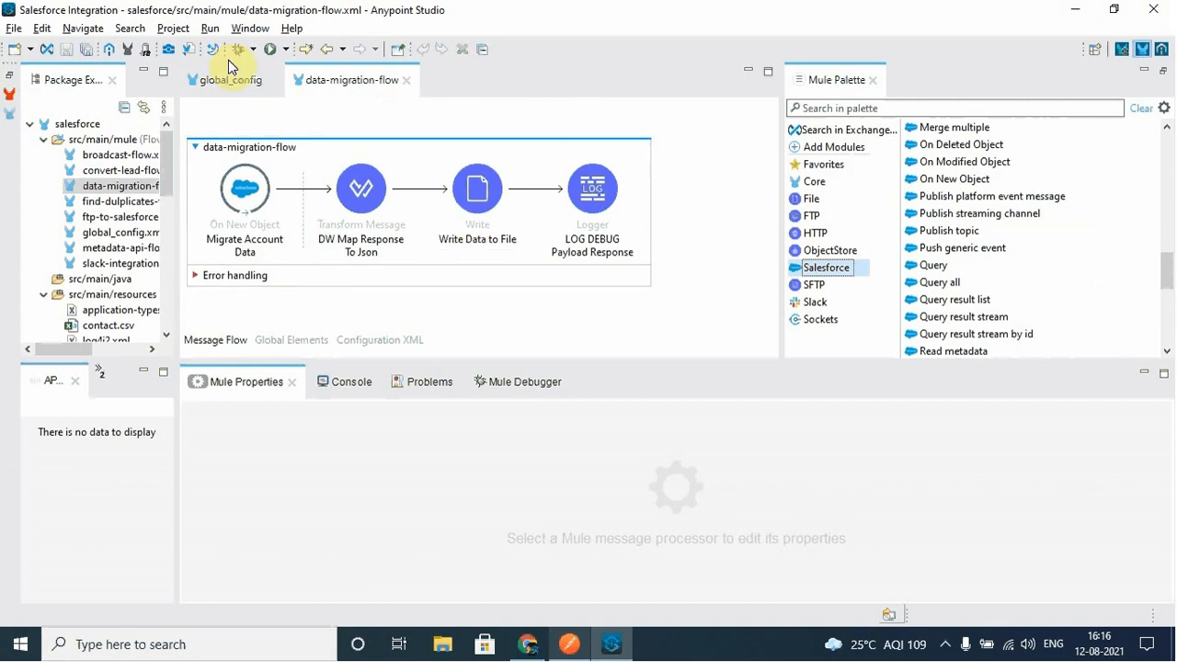
- Show the settings of the Migrate Account Data source in an enlarged properties area
{"action": "left_click", "coordinate": [247, 204]}
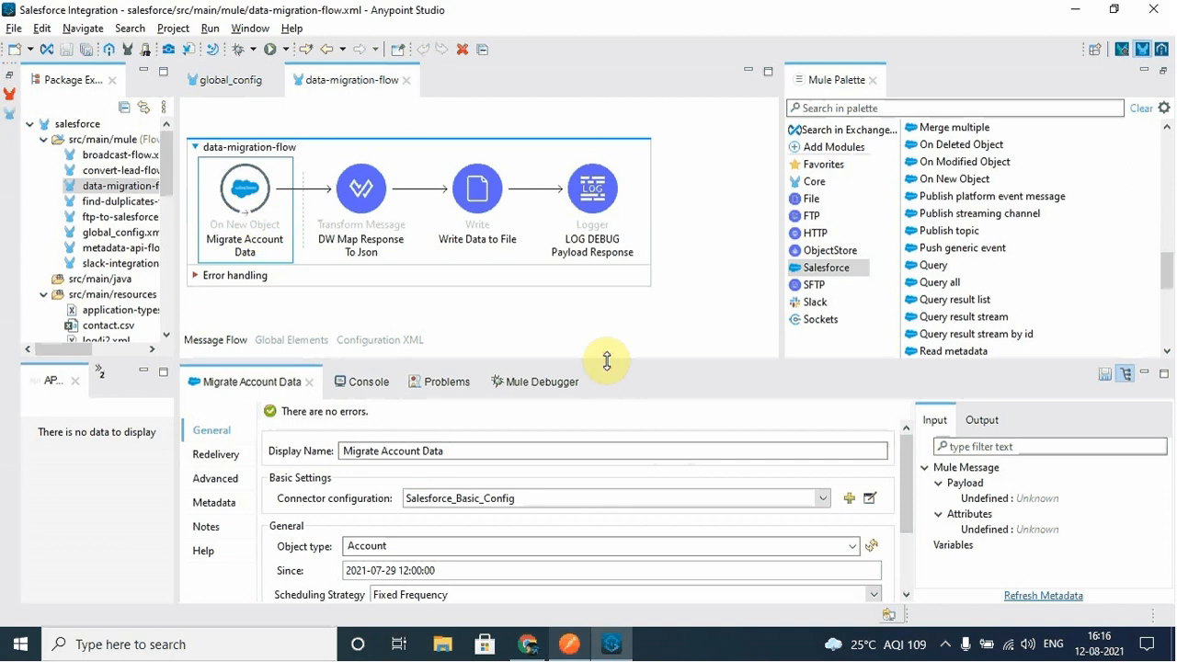
{"action": "left_click_drag", "start_coordinate": [607, 363], "coordinate": [619, 243]}
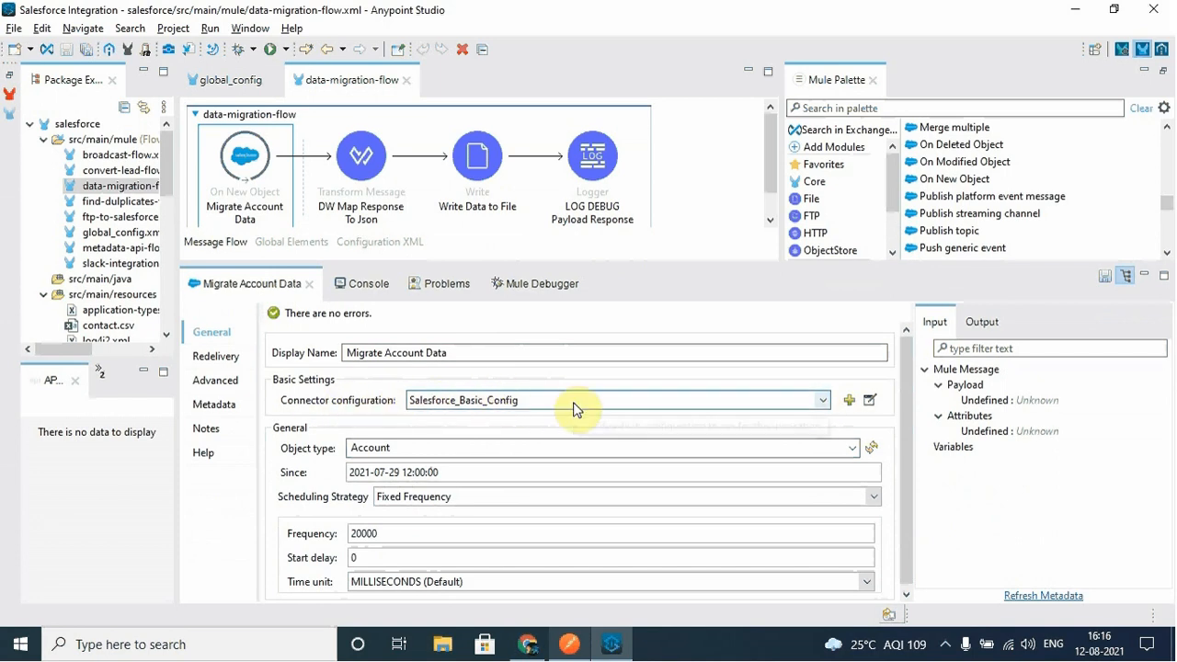
{"action": "scroll", "coordinate": [910, 423], "scroll_direction": "down", "scroll_amount": 1}
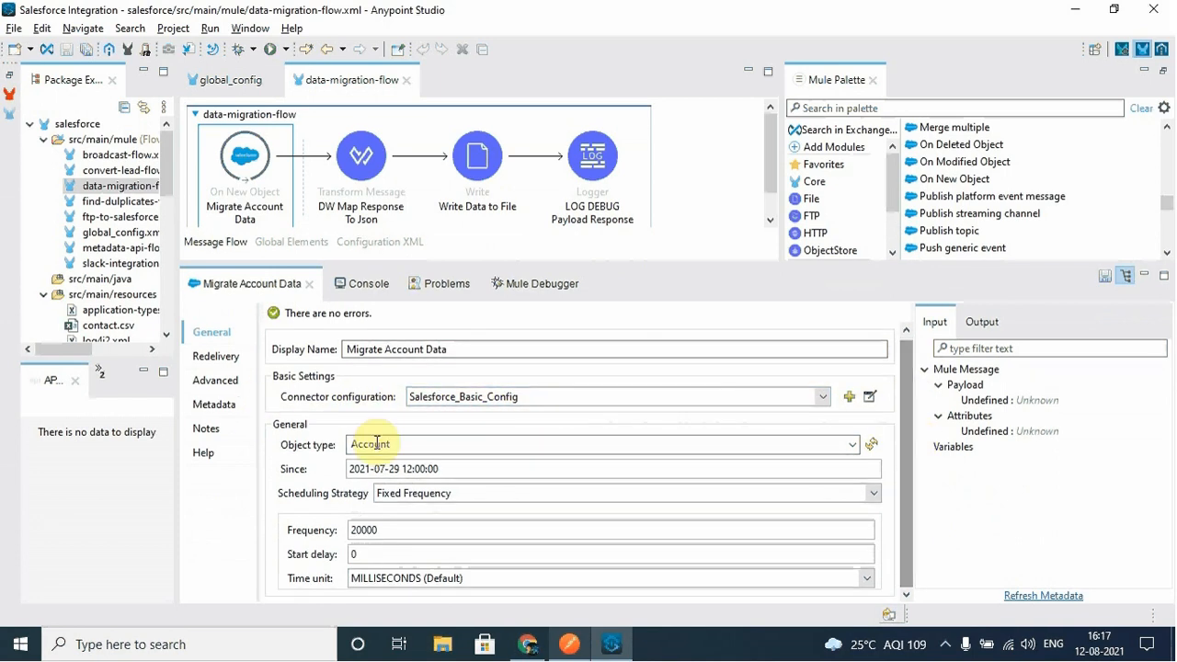
- Choose Account as the object type of the Migrate Account Data source and check its Since date
{"action": "left_click", "coordinate": [852, 444]}
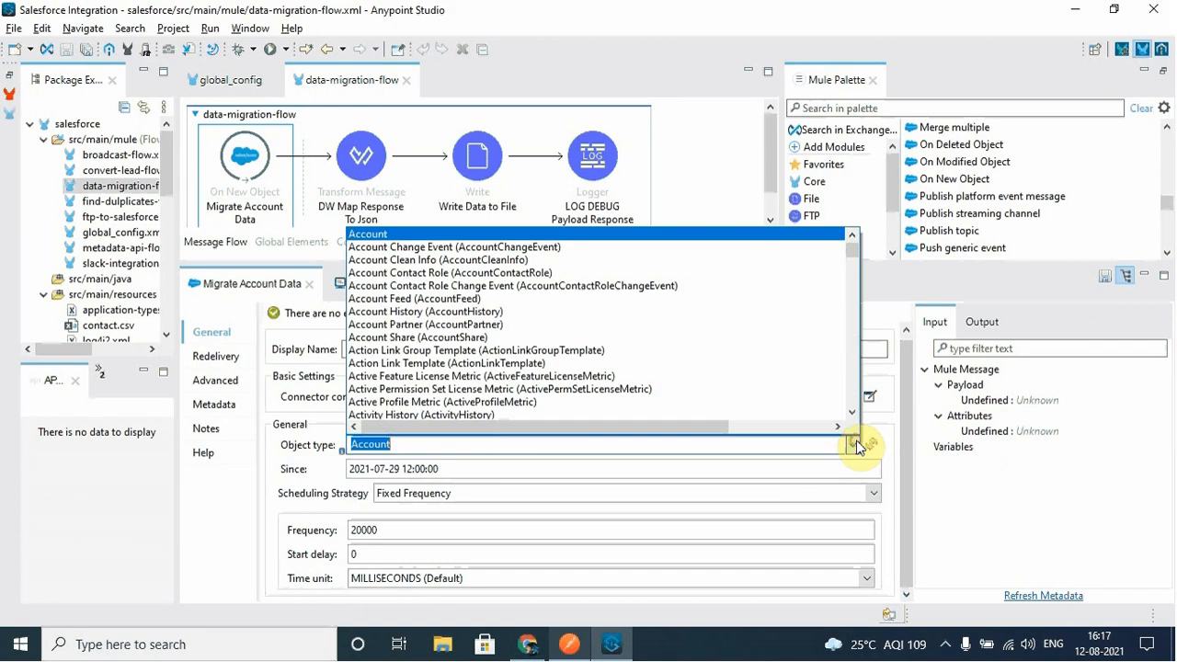
{"action": "scroll", "coordinate": [563, 354], "scroll_direction": "up", "scroll_amount": 2}
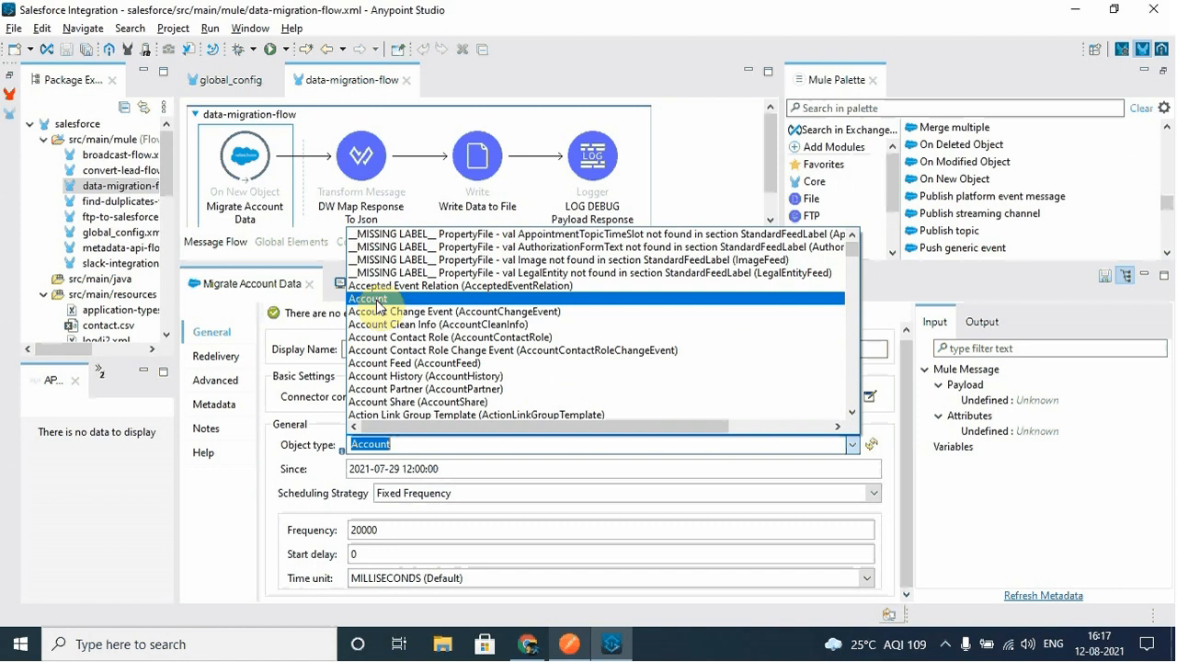
{"action": "left_click", "coordinate": [376, 306]}
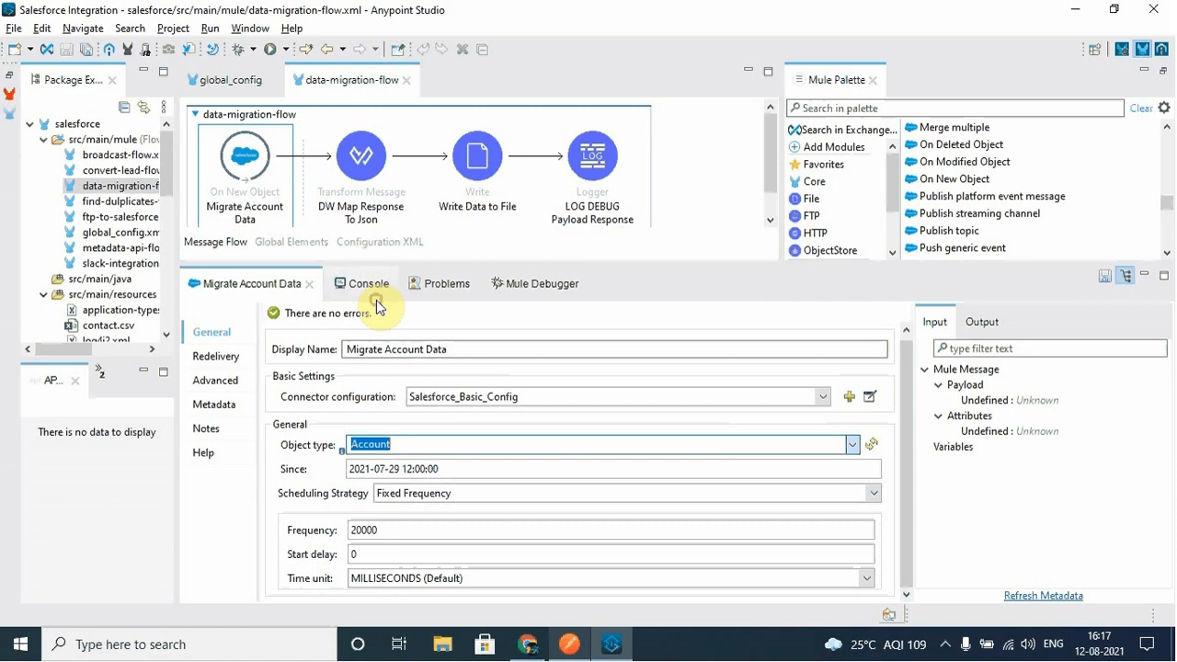
{"action": "left_click", "coordinate": [318, 473]}
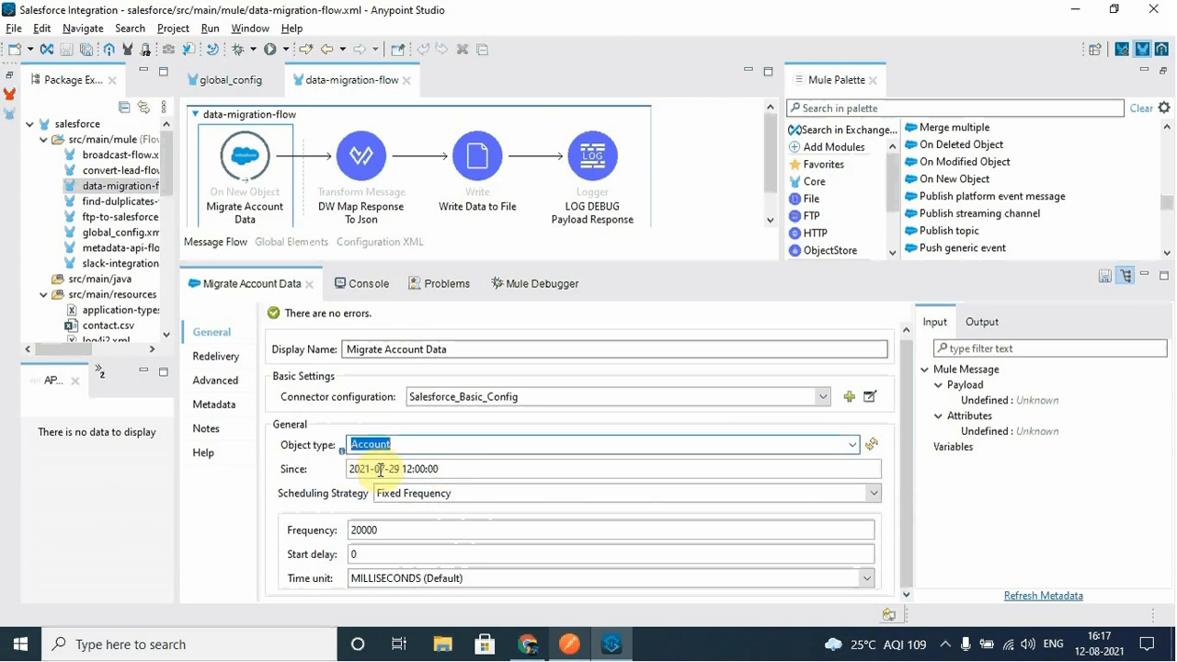
{"action": "mouse_move", "coordinate": [375, 468]}
{"action": "left_mouse_down"}
{"action": "mouse_move", "coordinate": [420, 468]}
{"action": "mouse_move", "coordinate": [368, 470]}
{"action": "left_mouse_up"}
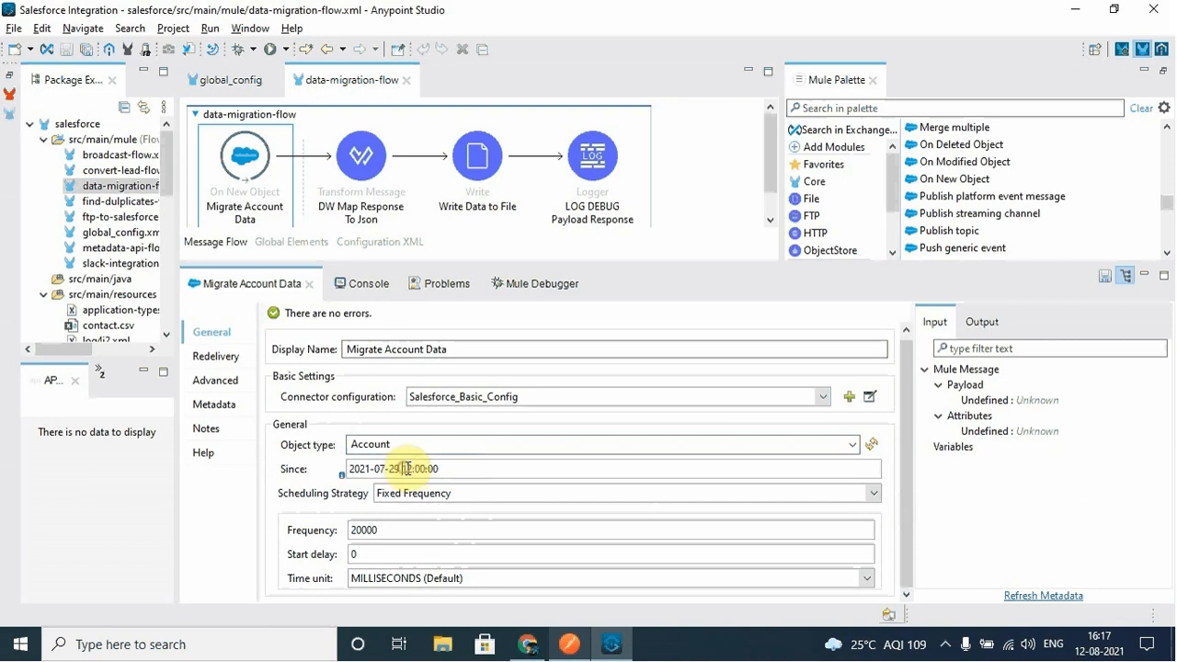
- Examine the Since date and time of the Migrate Account Data source by highlighting the value
{"action": "left_click", "coordinate": [468, 468]}
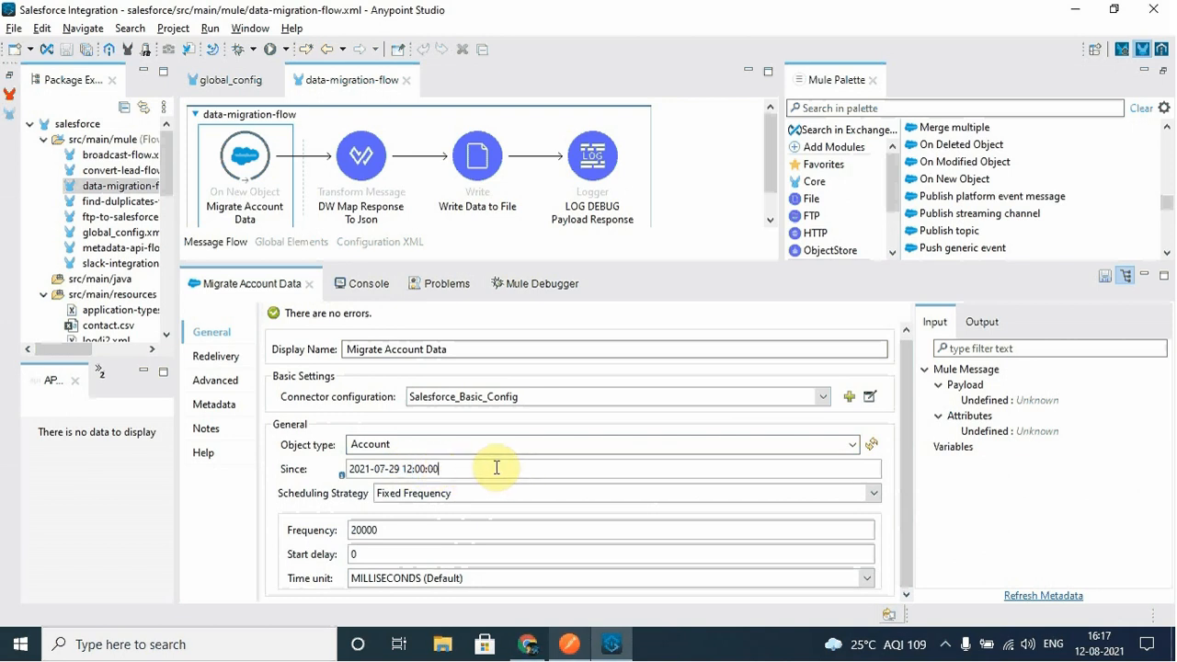
{"action": "left_click_drag", "start_coordinate": [447, 472], "coordinate": [342, 474]}
{"action": "left_click", "coordinate": [465, 463]}
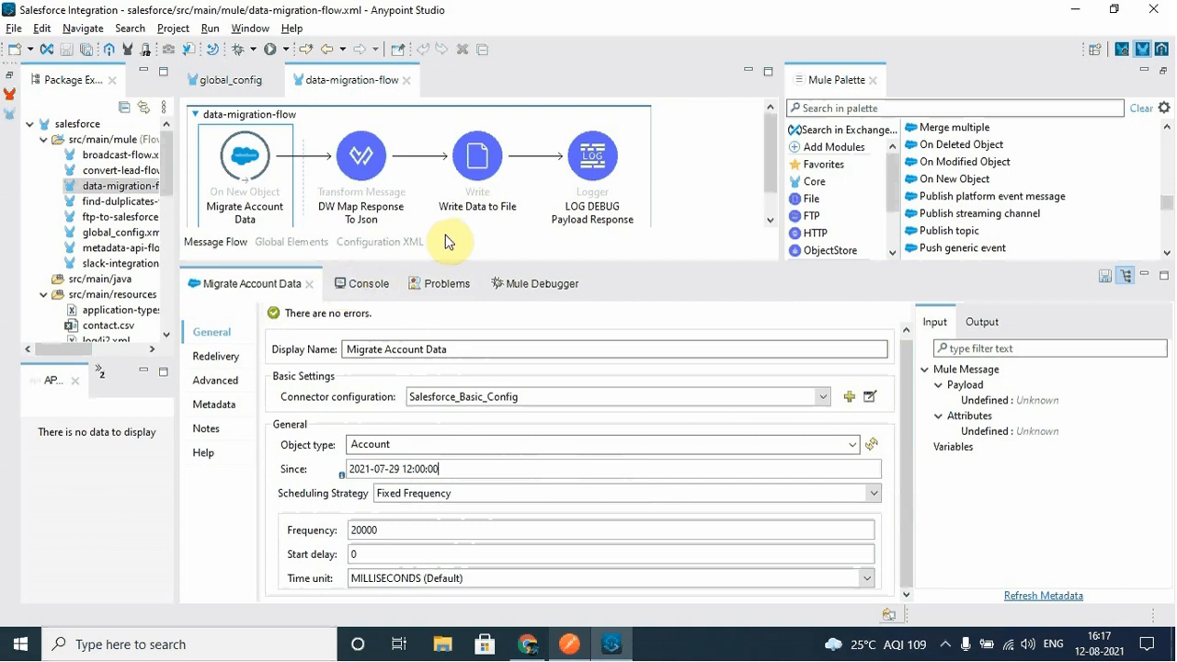
{"action": "left_click_drag", "start_coordinate": [455, 467], "coordinate": [375, 464]}
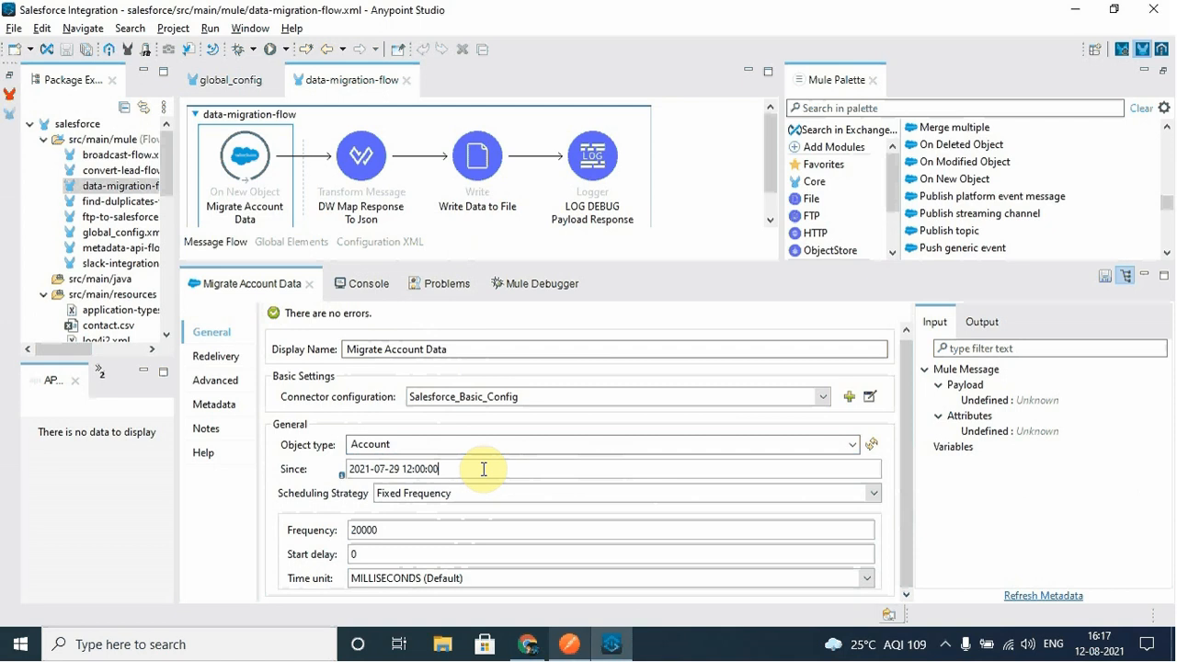
{"action": "left_click_drag", "start_coordinate": [481, 469], "coordinate": [347, 501]}
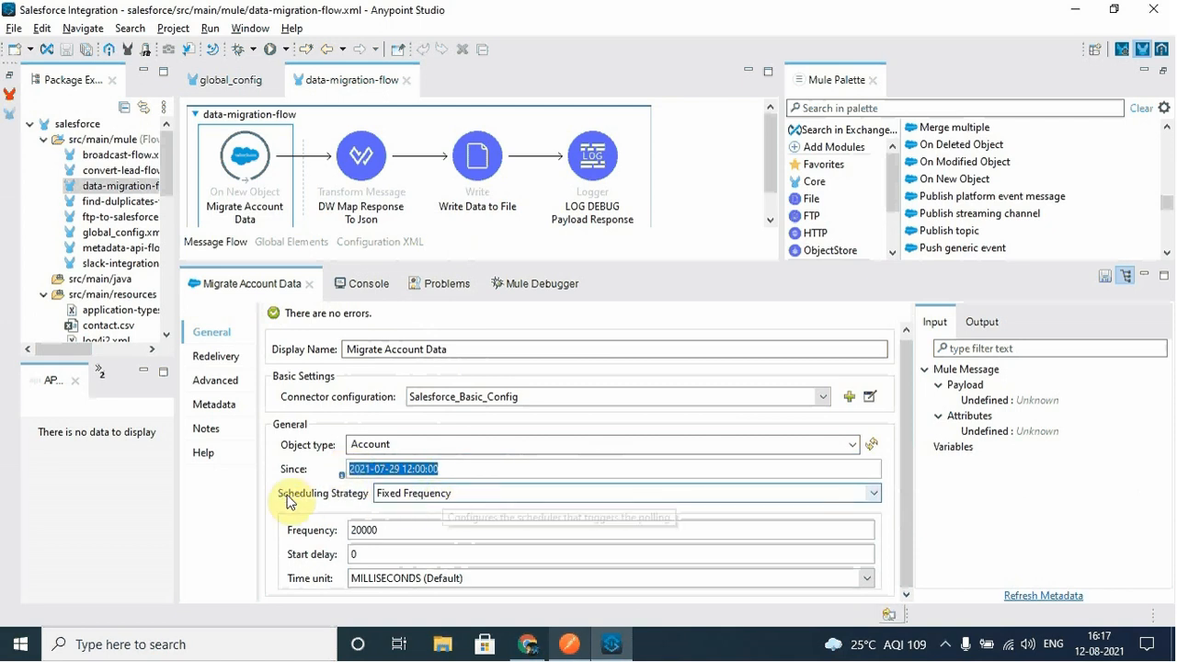
- View the scheduling strategy options, keep Fixed Frequency selected, and examine the polling frequency value
{"action": "left_click", "coordinate": [874, 493]}
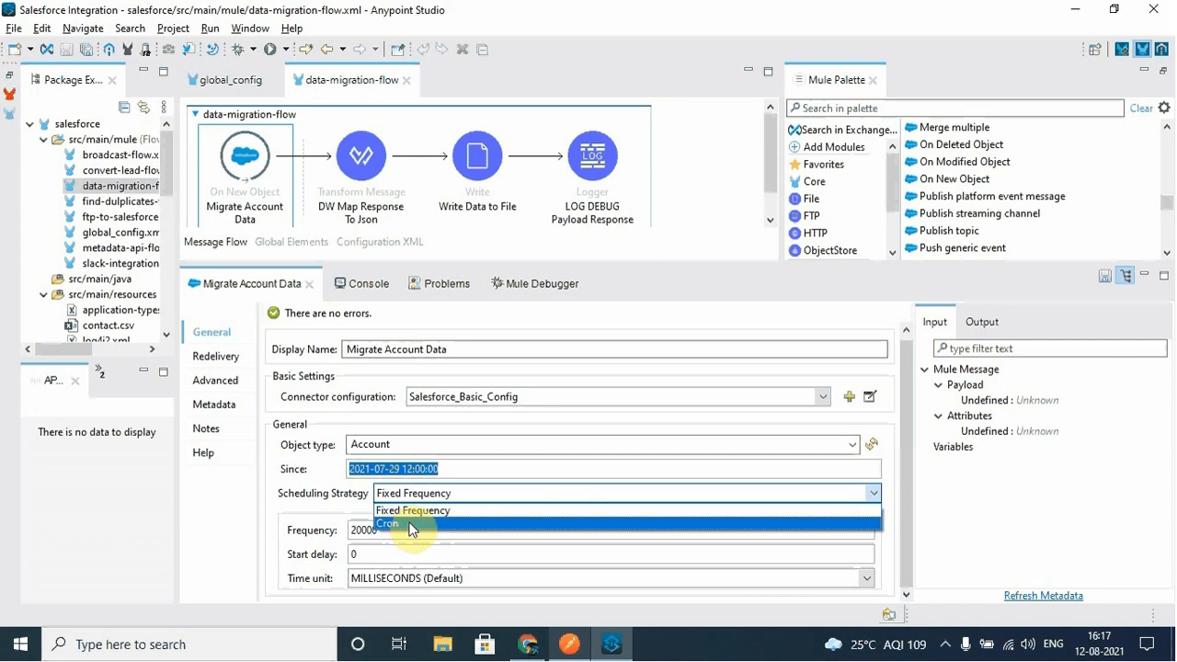
{"action": "left_click", "coordinate": [404, 511]}
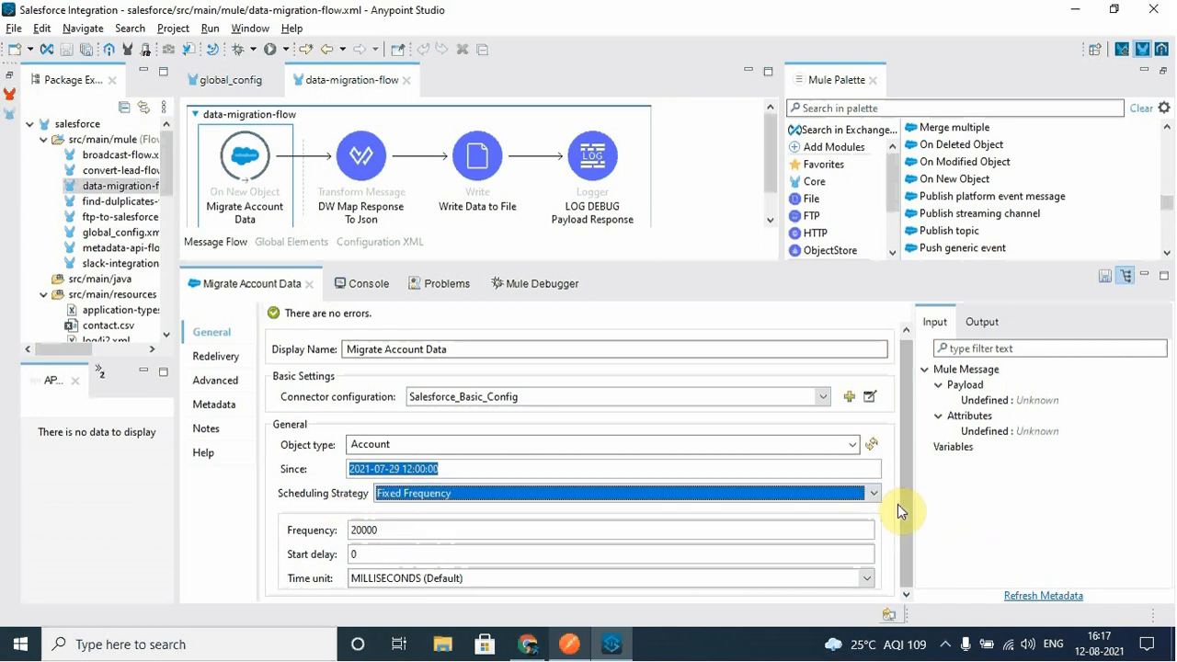
{"action": "left_click", "coordinate": [364, 529]}
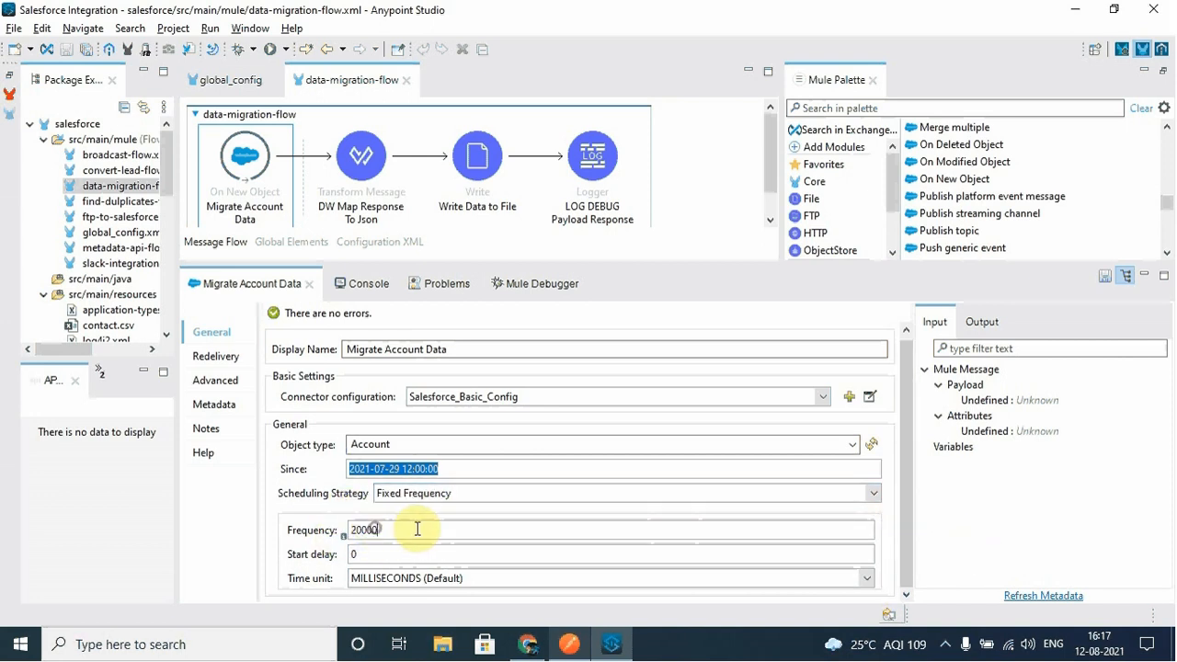
{"action": "left_click_drag", "start_coordinate": [416, 529], "coordinate": [360, 529]}
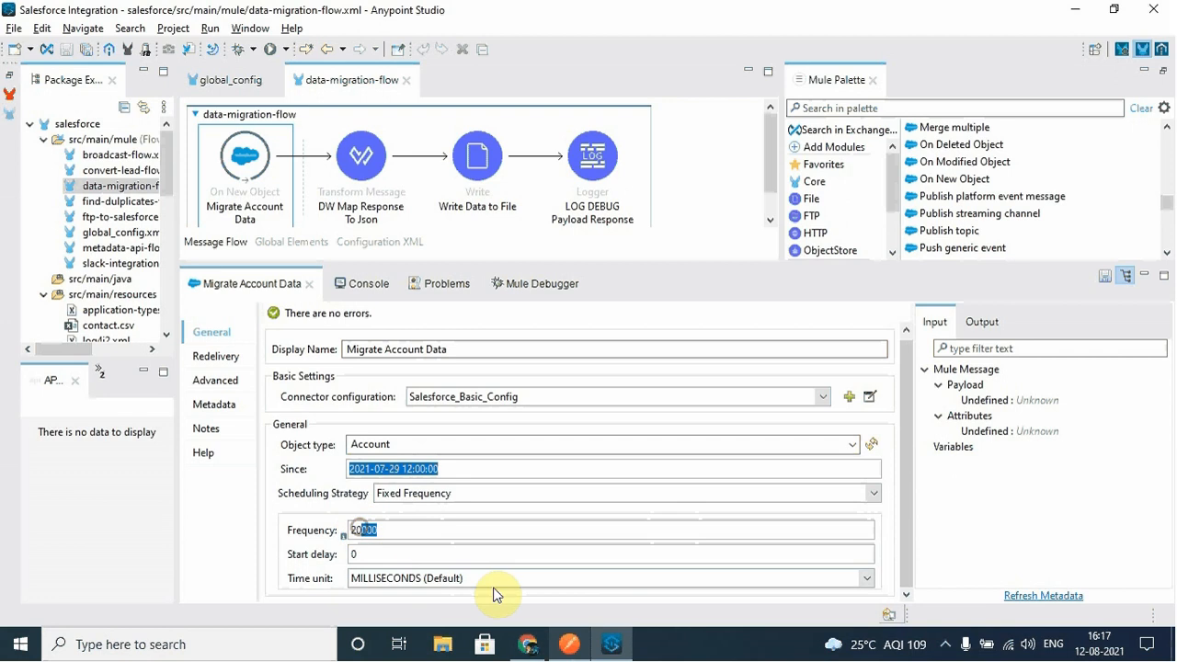
{"action": "left_click", "coordinate": [414, 526]}
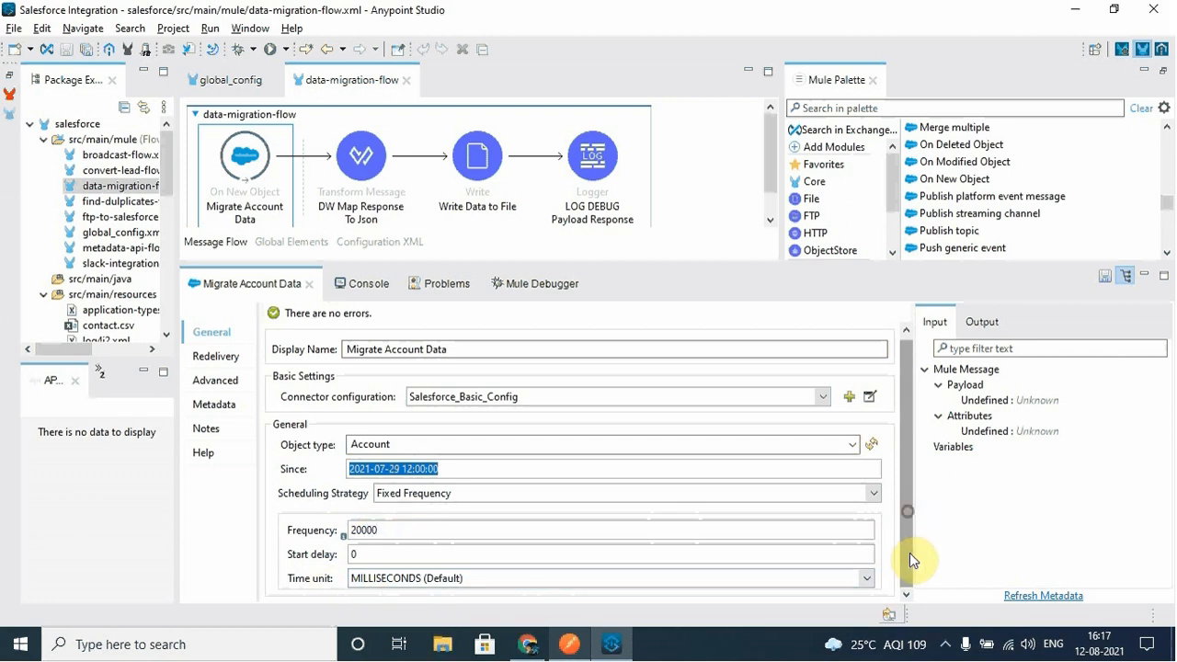
{"action": "scroll", "coordinate": [349, 402], "scroll_direction": "up", "scroll_amount": 1}
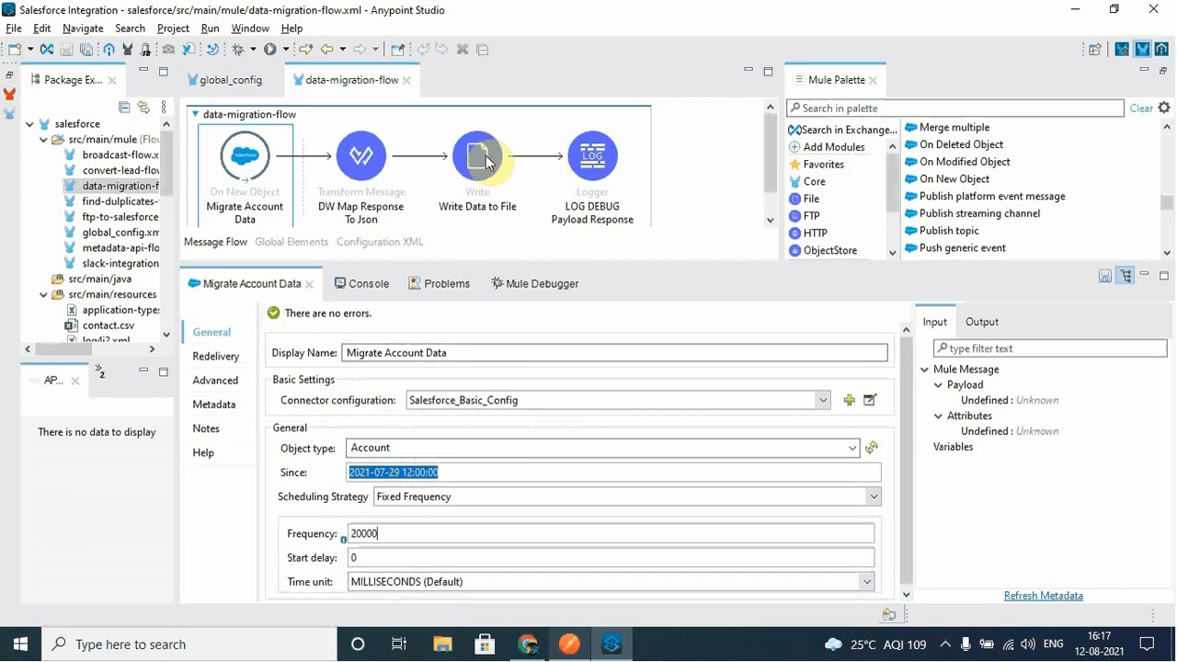
- Examine the DW Map Response To Json transform, its Account input fields and the script mapping AccountName, State and City
{"action": "left_click", "coordinate": [360, 164]}
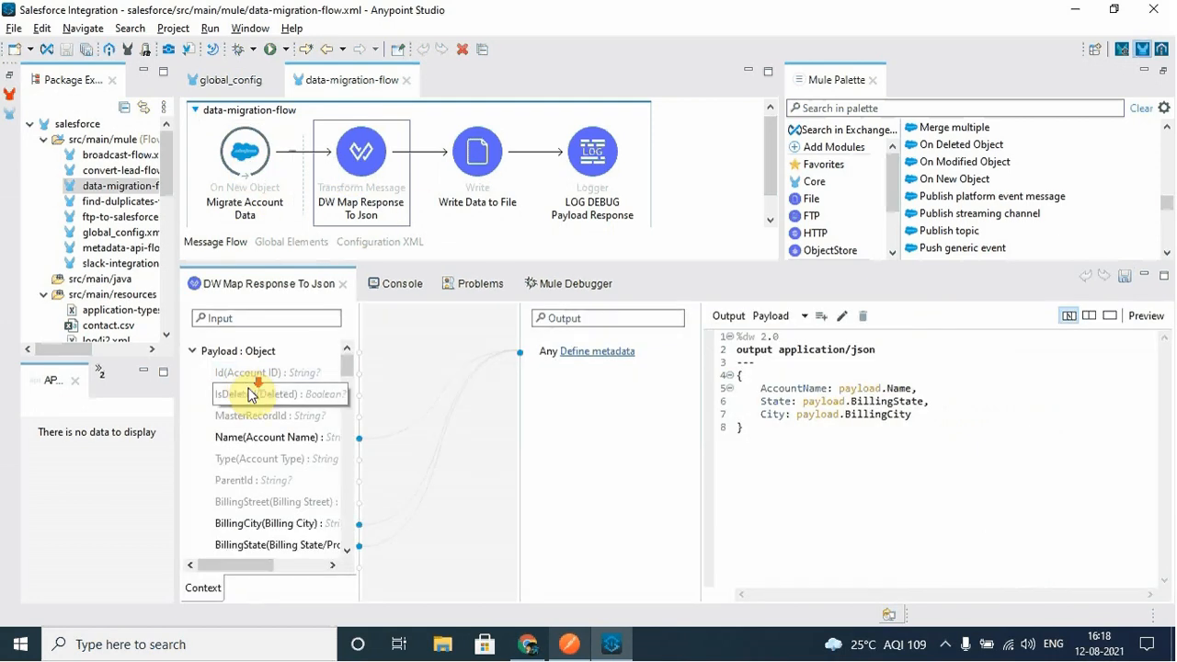
{"action": "scroll", "coordinate": [276, 381], "scroll_direction": "down", "scroll_amount": 1}
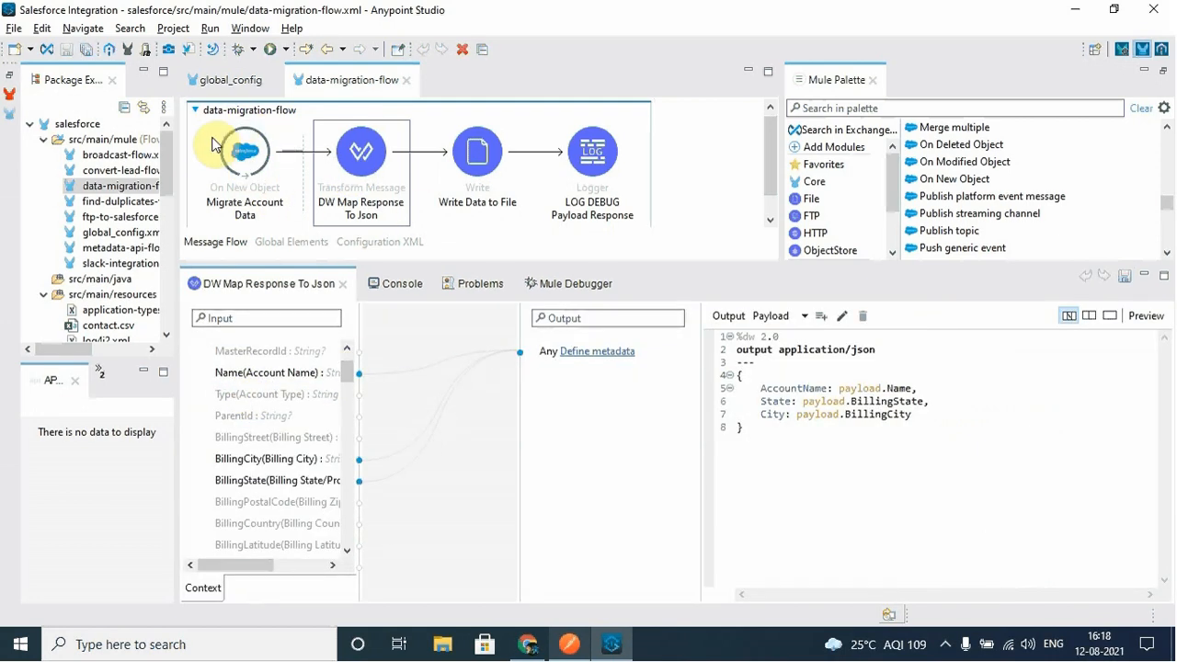
{"action": "scroll", "coordinate": [309, 442], "scroll_direction": "down", "scroll_amount": 1}
{"action": "scroll", "coordinate": [310, 433], "scroll_direction": "up", "scroll_amount": 2}
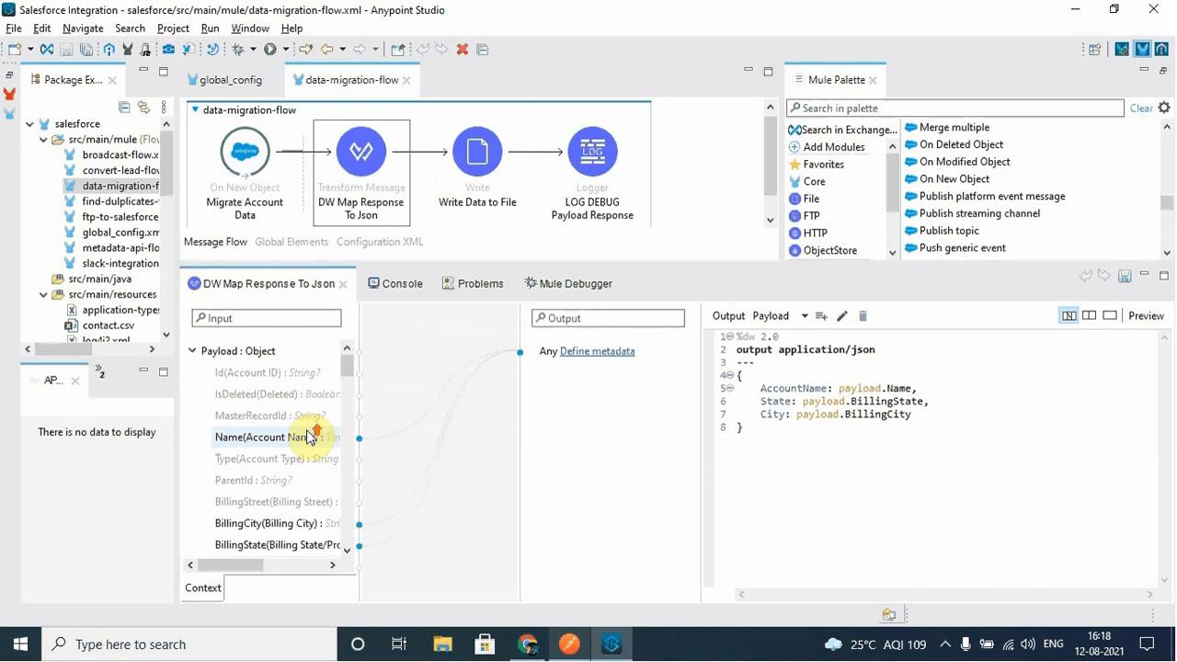
{"action": "left_click_drag", "start_coordinate": [761, 388], "coordinate": [966, 416]}
{"action": "left_click", "coordinate": [903, 436]}
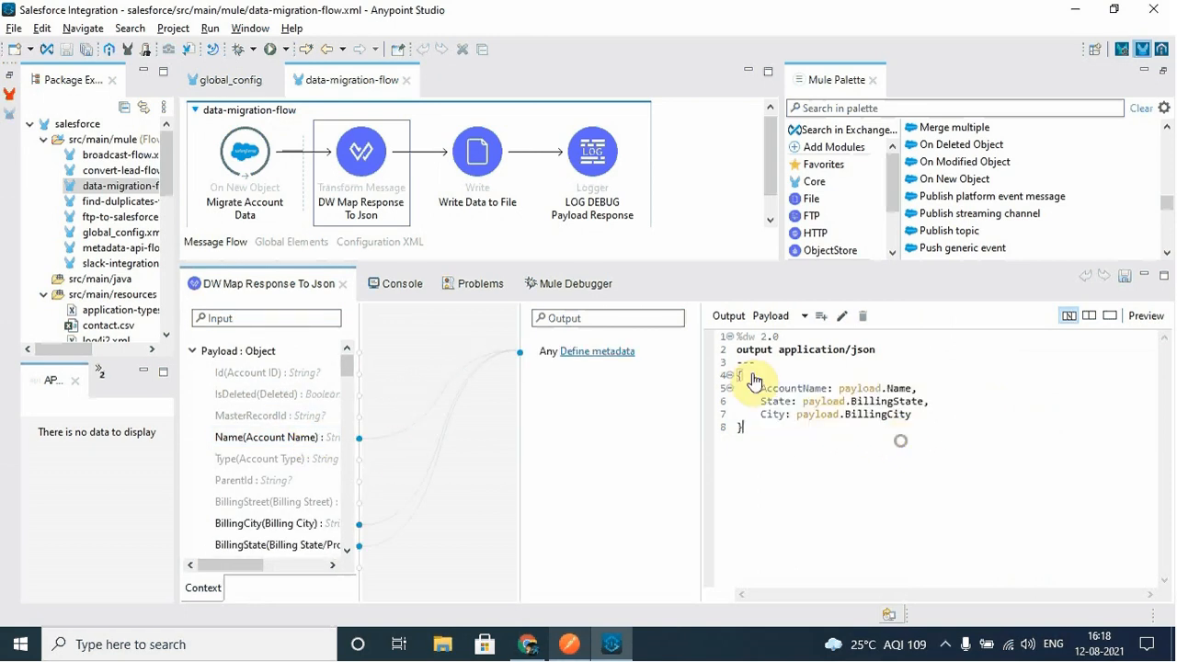
{"action": "left_click_drag", "start_coordinate": [839, 395], "coordinate": [919, 390]}
{"action": "left_click", "coordinate": [945, 448]}
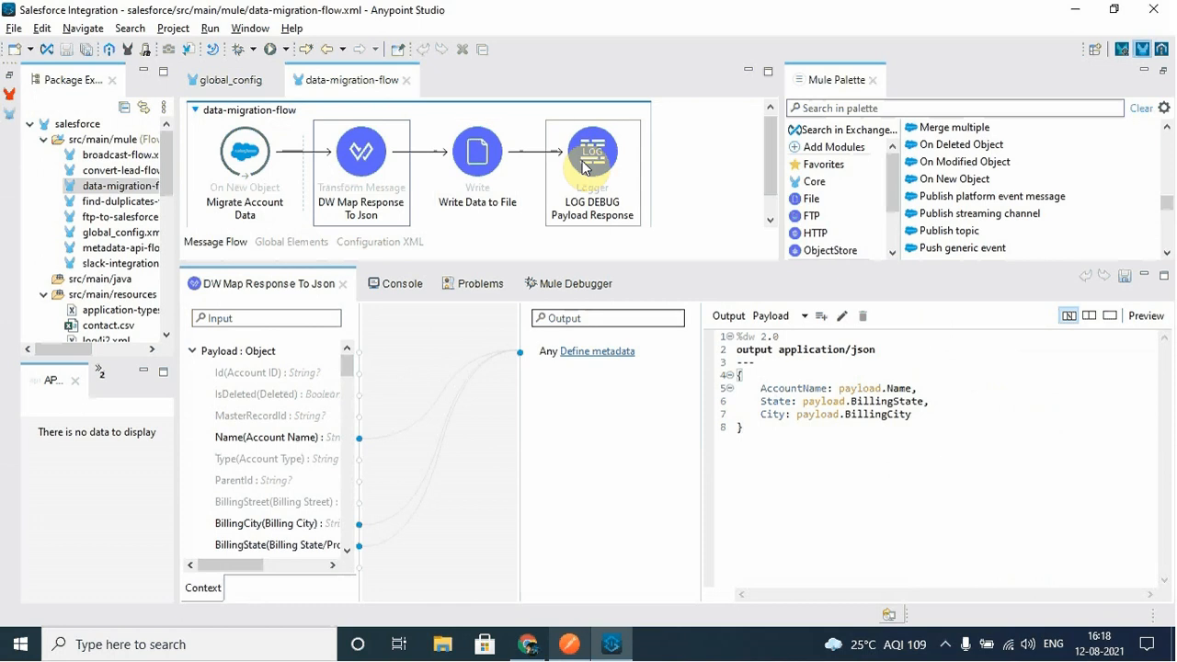
- Show the Write Data to File settings, keep File_Config as the connector configuration, and check the target path
{"action": "left_click", "coordinate": [483, 175]}
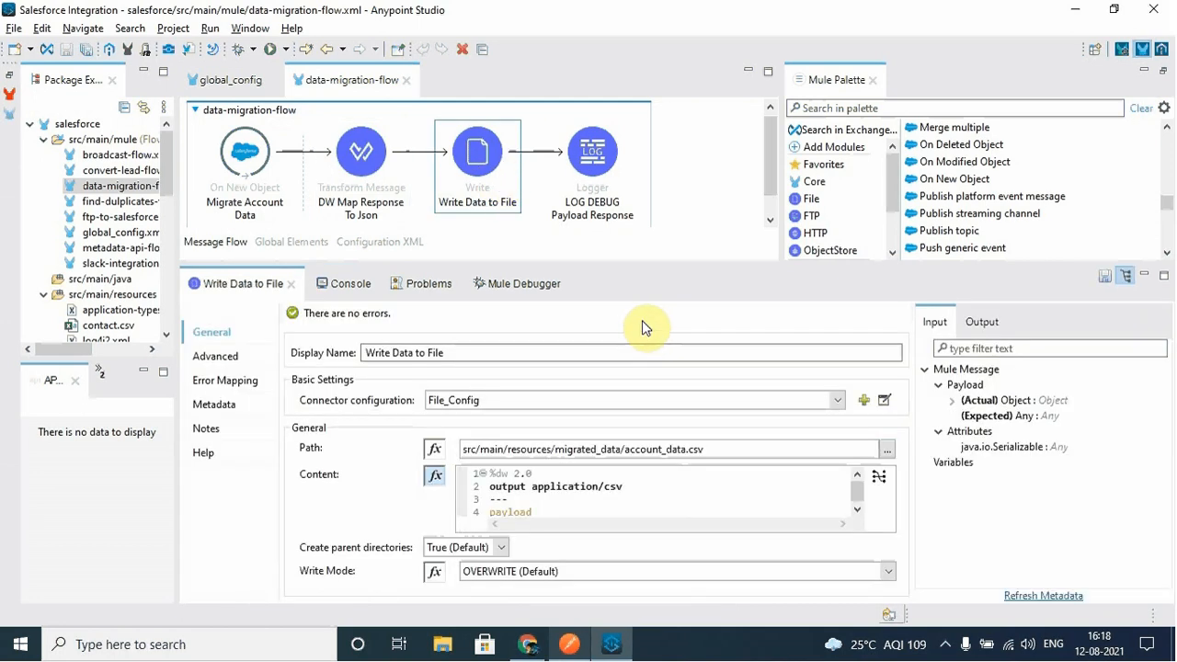
{"action": "left_click", "coordinate": [520, 400]}
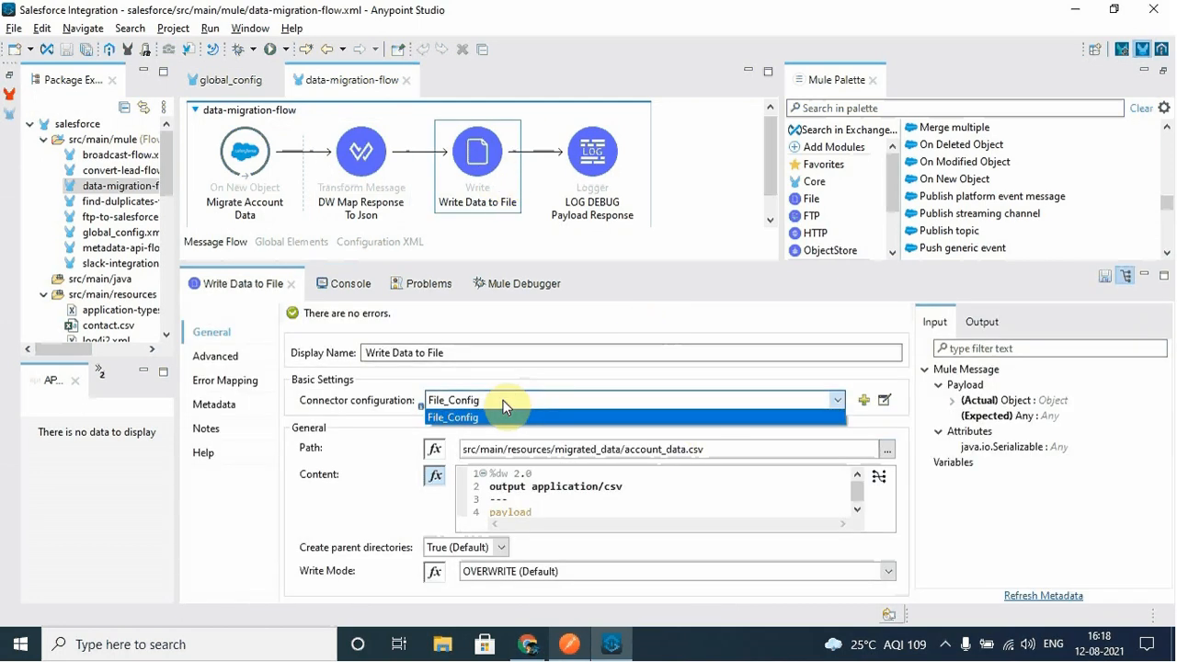
{"action": "left_click", "coordinate": [502, 400]}
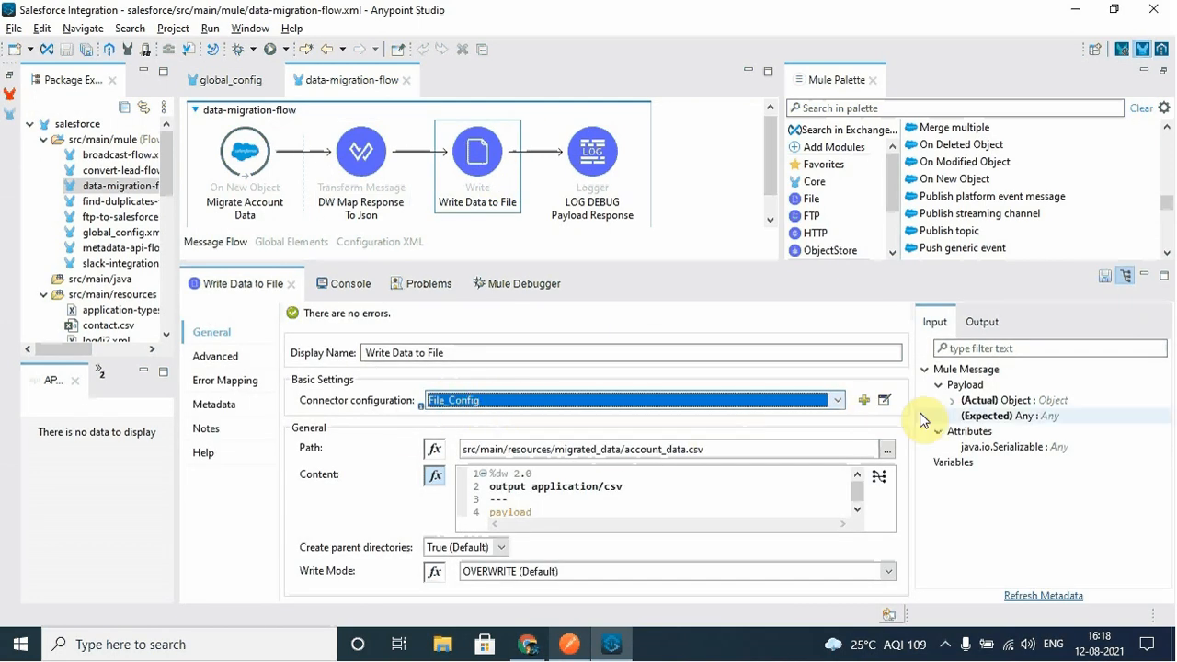
{"action": "left_click", "coordinate": [725, 451]}
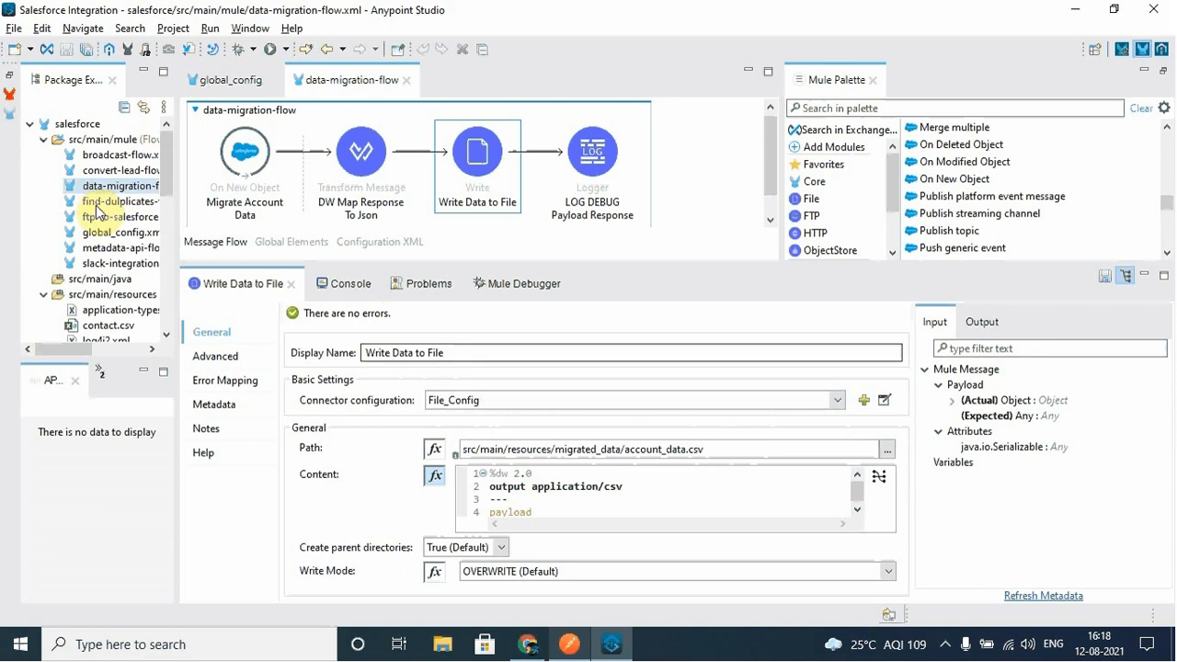
- Delete account_data.csv from the migrated_data folder in src/main/resources
{"action": "scroll", "coordinate": [98, 210], "scroll_direction": "down", "scroll_amount": 2}
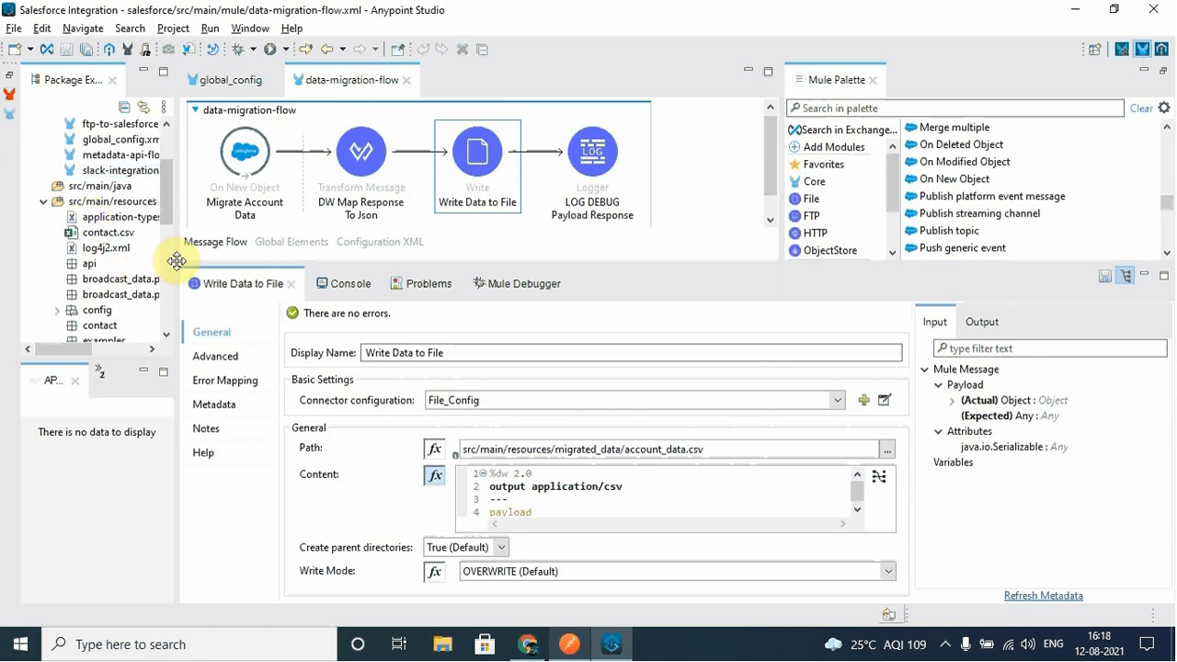
{"action": "left_click_drag", "start_coordinate": [175, 228], "coordinate": [210, 229]}
{"action": "scroll", "coordinate": [165, 255], "scroll_direction": "down", "scroll_amount": 2}
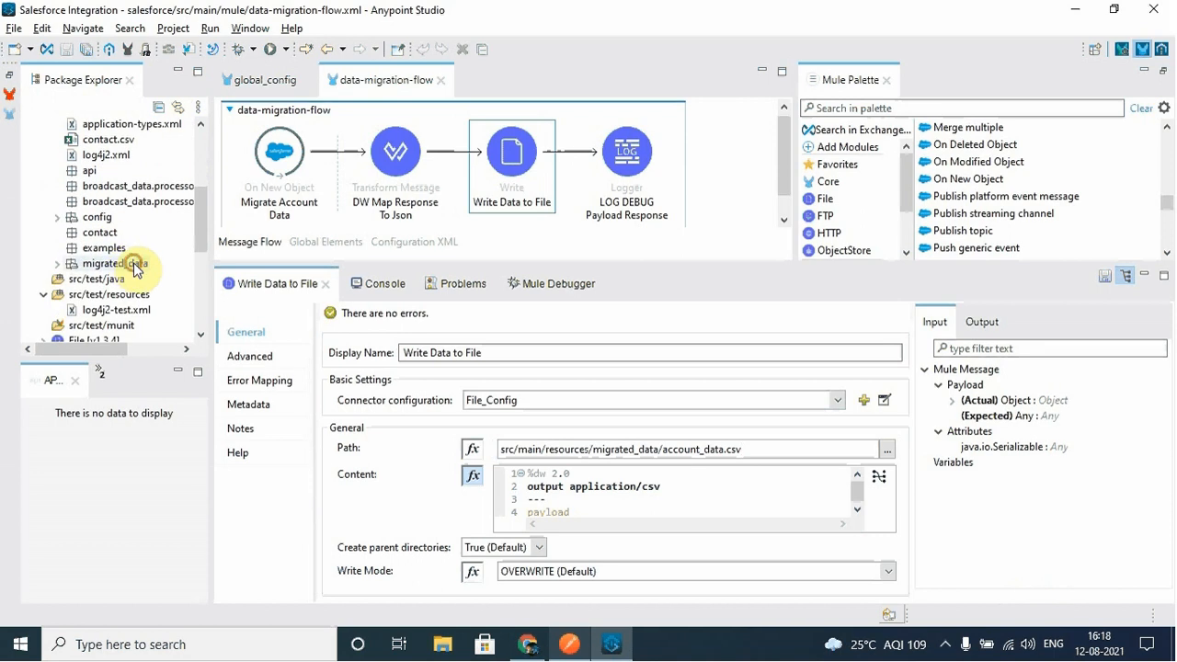
{"action": "left_click", "coordinate": [136, 264]}
{"action": "left_click", "coordinate": [57, 264]}
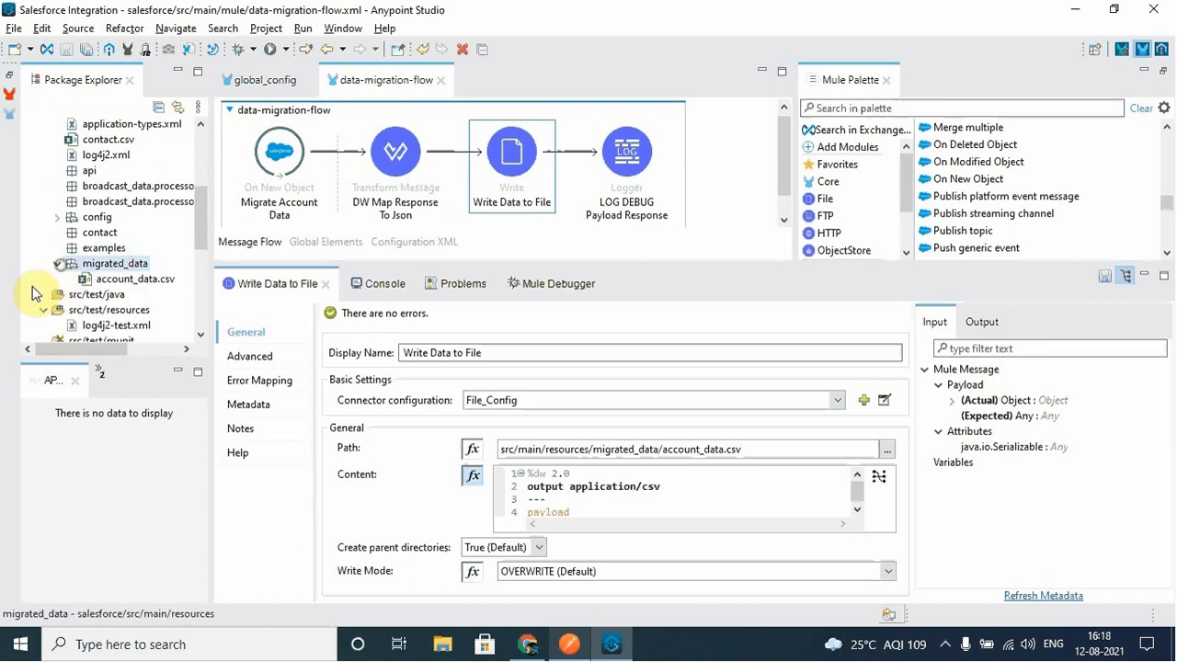
{"action": "left_click", "coordinate": [154, 280]}
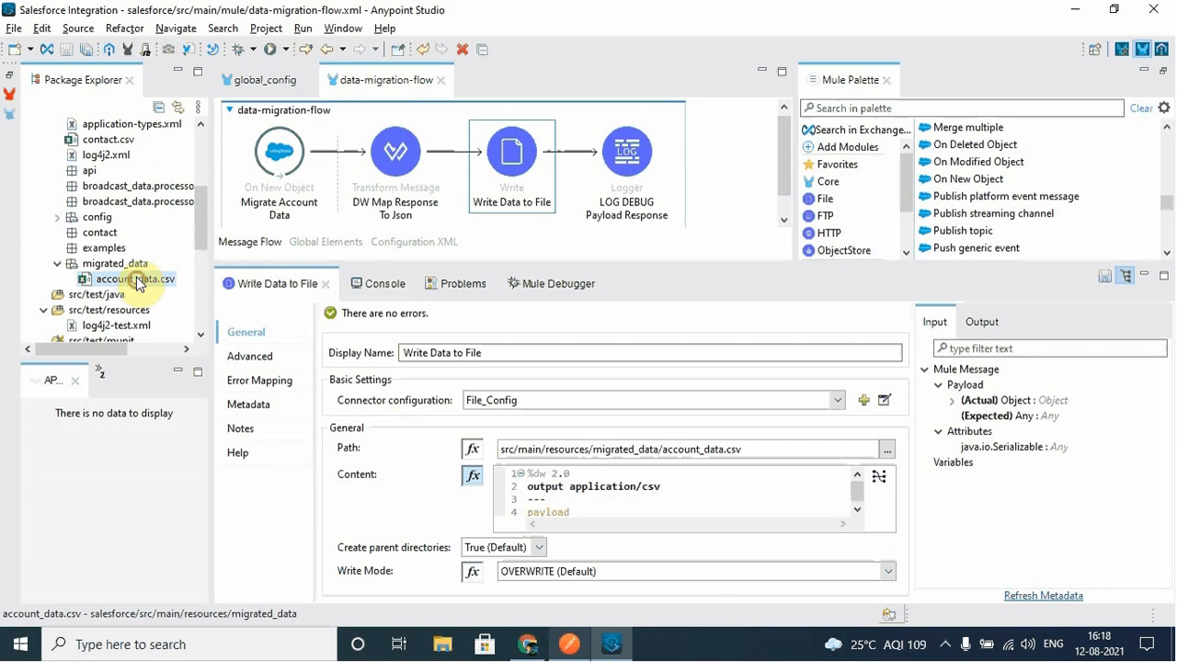
{"action": "key", "text": "Delete"}
{"action": "key", "text": "Return"}
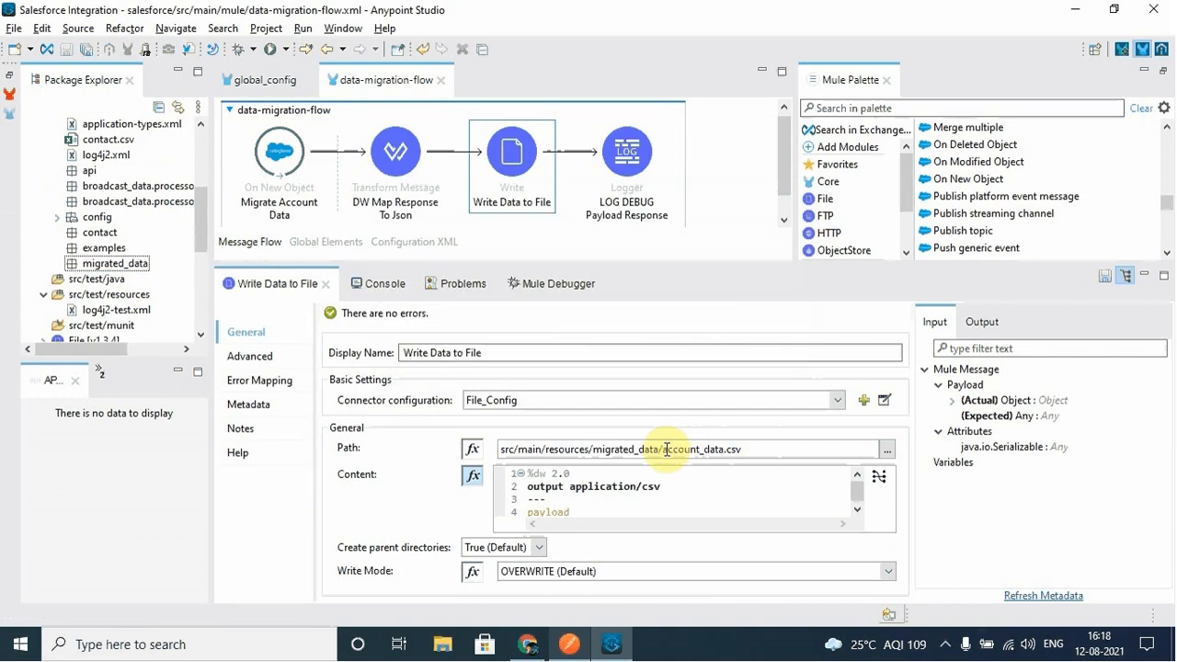
- Examine the file name in the Write Data to File path and the output format in its content script
{"action": "left_click_drag", "start_coordinate": [662, 449], "coordinate": [741, 448]}
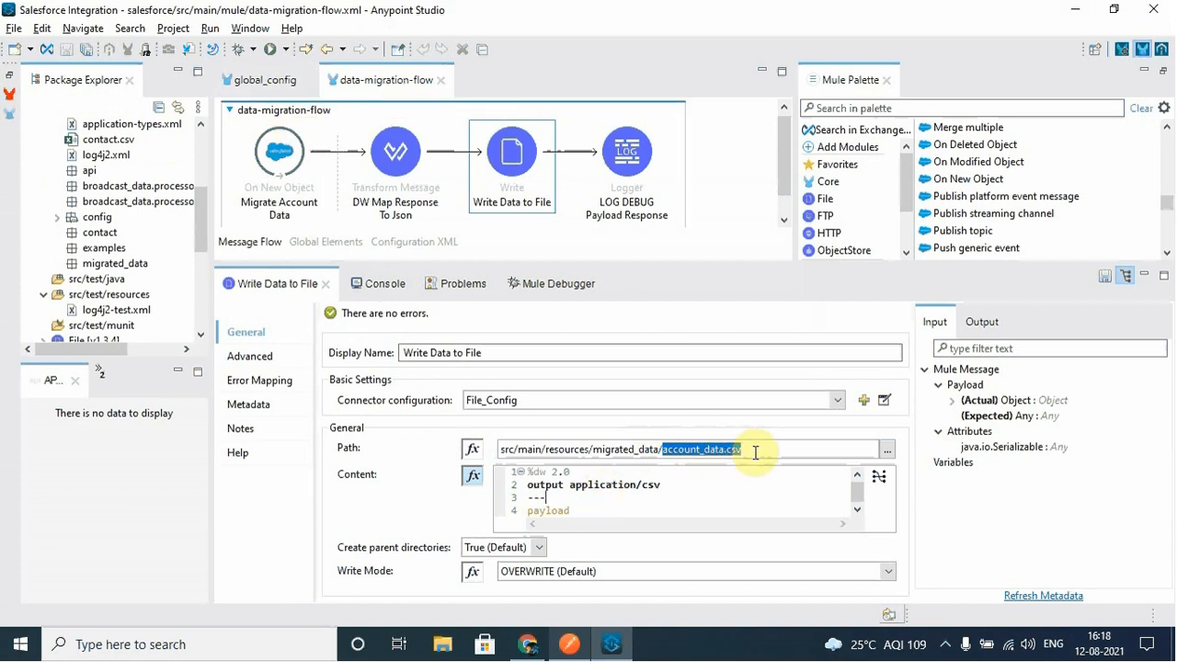
{"action": "left_click", "coordinate": [662, 449]}
{"action": "left_click_drag", "start_coordinate": [660, 449], "coordinate": [740, 446]}
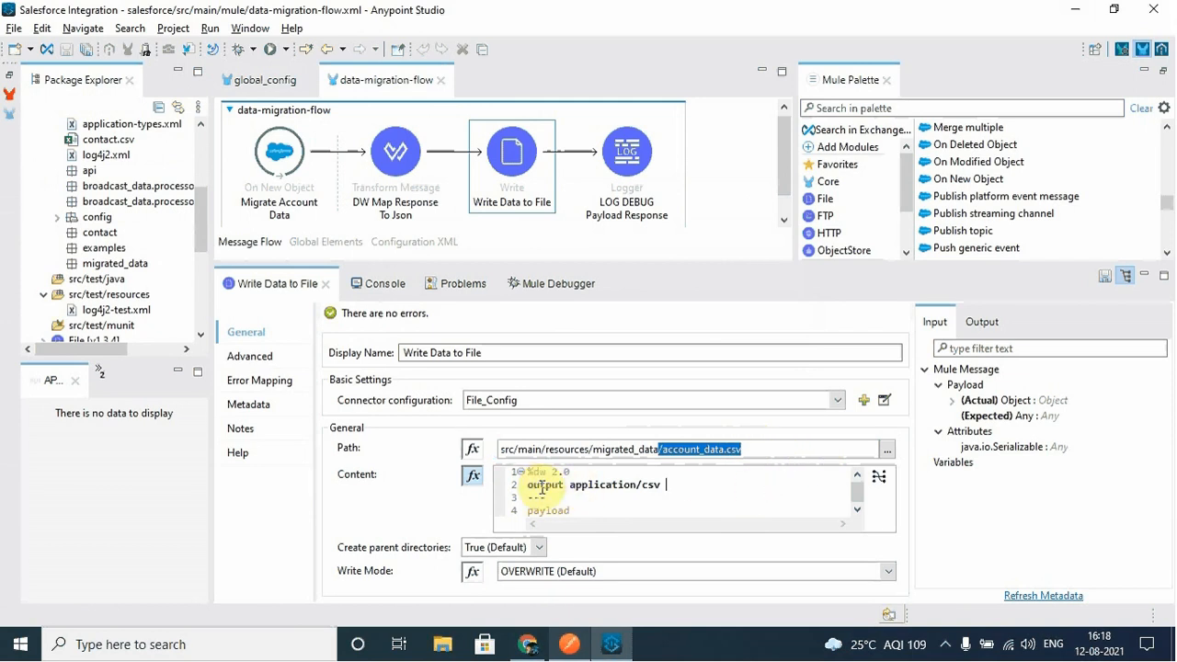
{"action": "left_click_drag", "start_coordinate": [570, 485], "coordinate": [660, 485]}
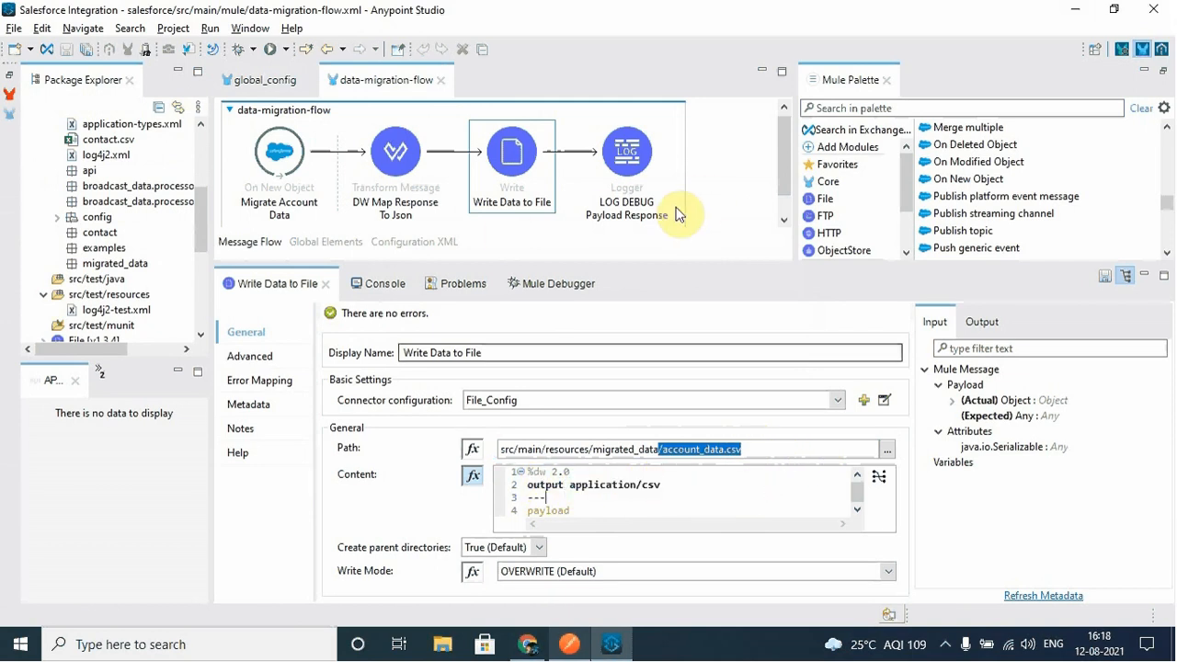
- Show the settings of the LOG DEBUG Payload Response logger and enlarge the flow canvas
{"action": "left_click", "coordinate": [632, 193]}
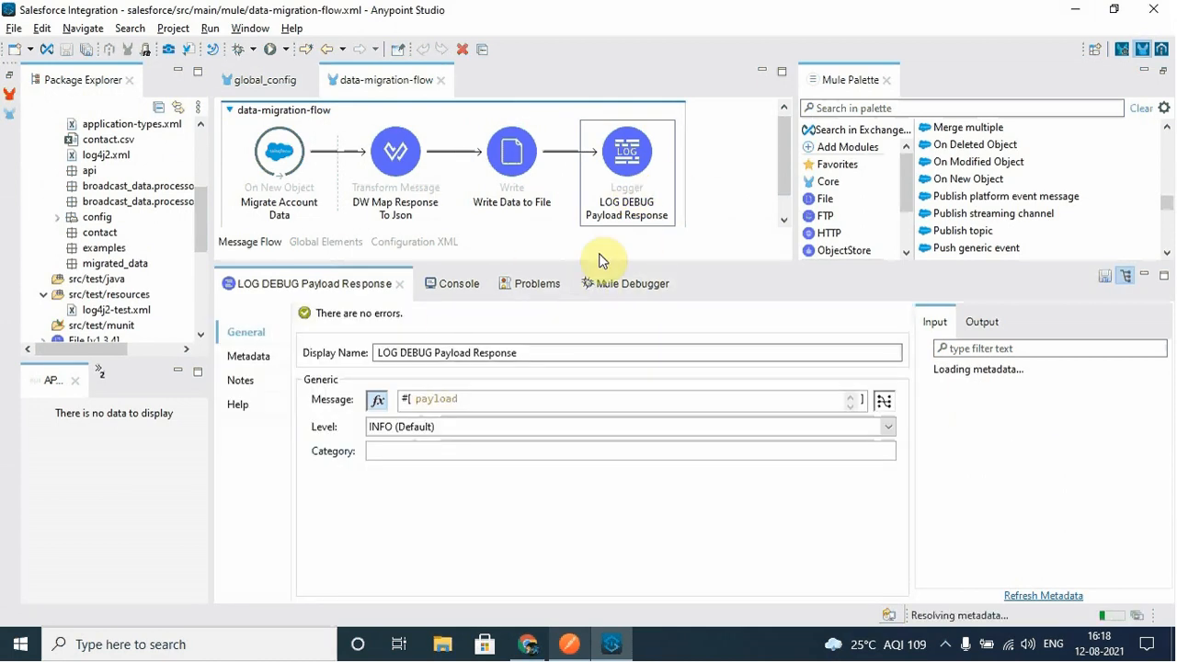
{"action": "left_click_drag", "start_coordinate": [601, 262], "coordinate": [599, 322]}
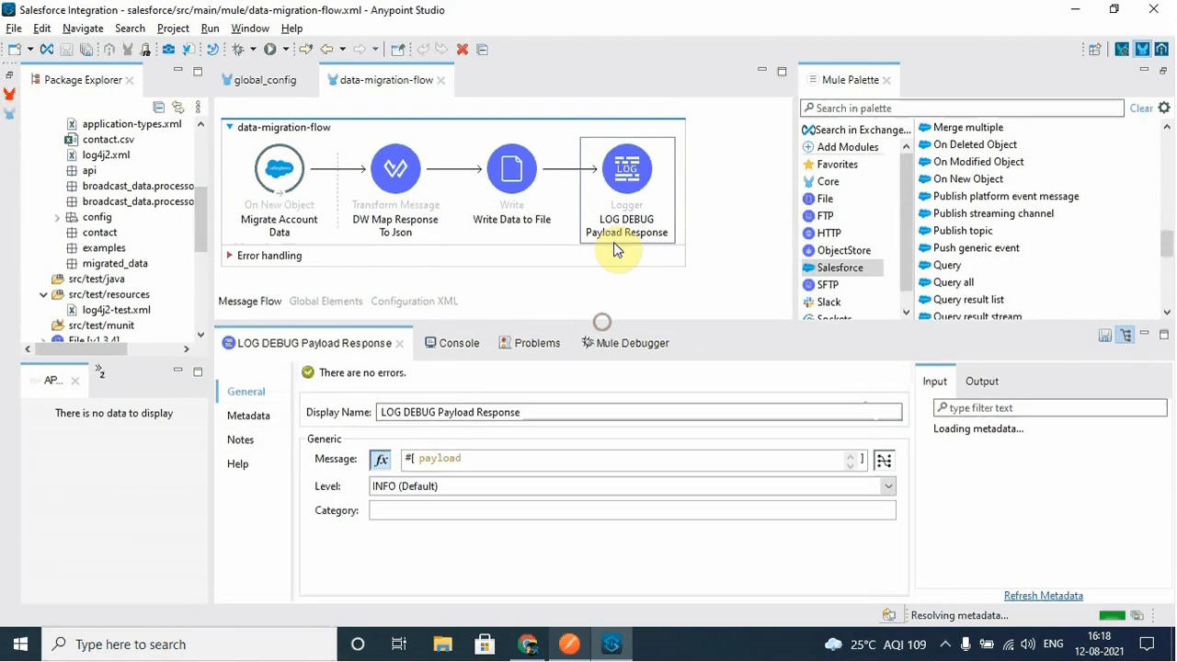
- Stop the running salesforce application and remove its terminated launch from the console
{"action": "right_click", "coordinate": [716, 189]}
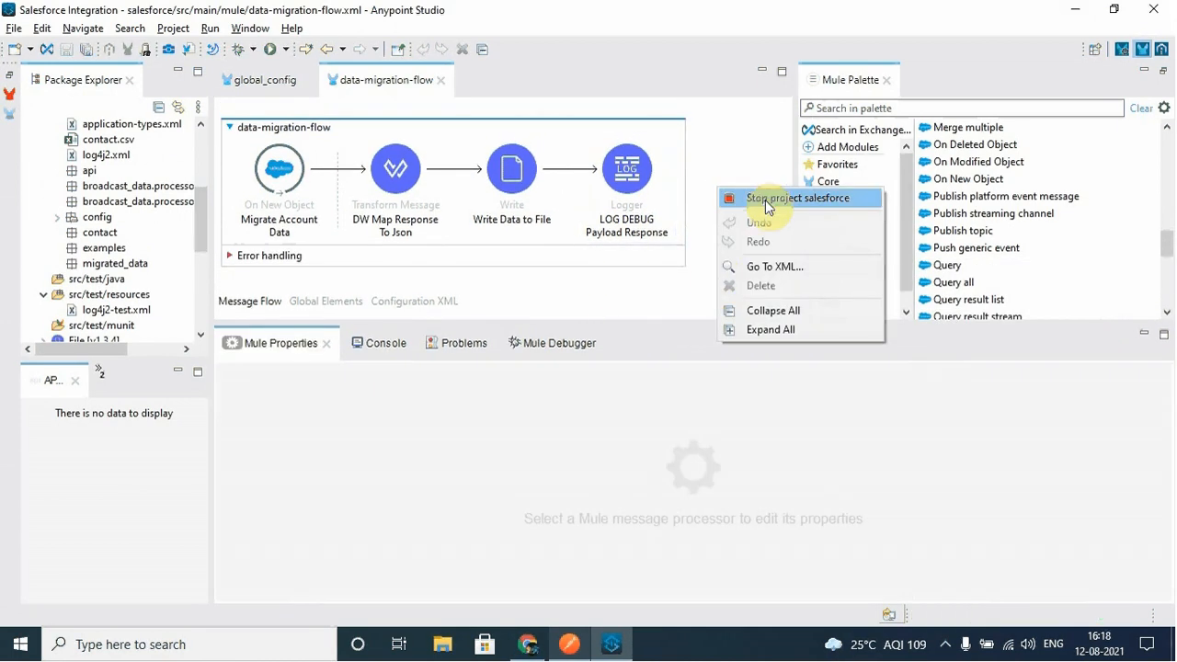
{"action": "left_click", "coordinate": [379, 346]}
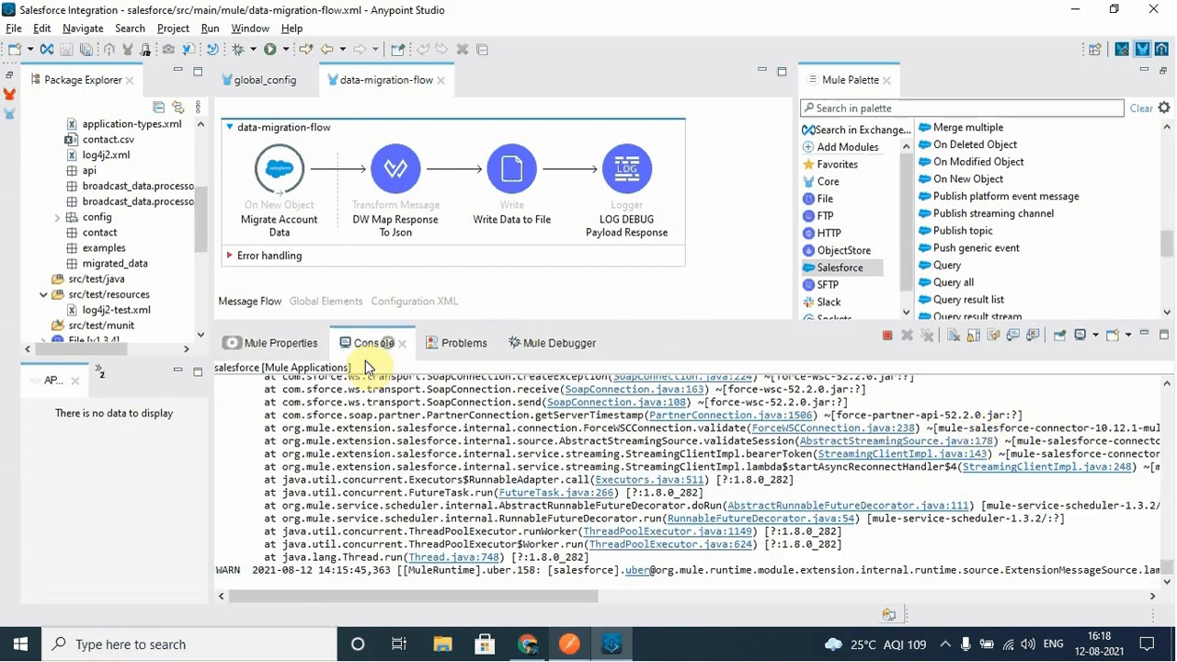
{"action": "left_click", "coordinate": [886, 335]}
{"action": "left_click", "coordinate": [906, 336]}
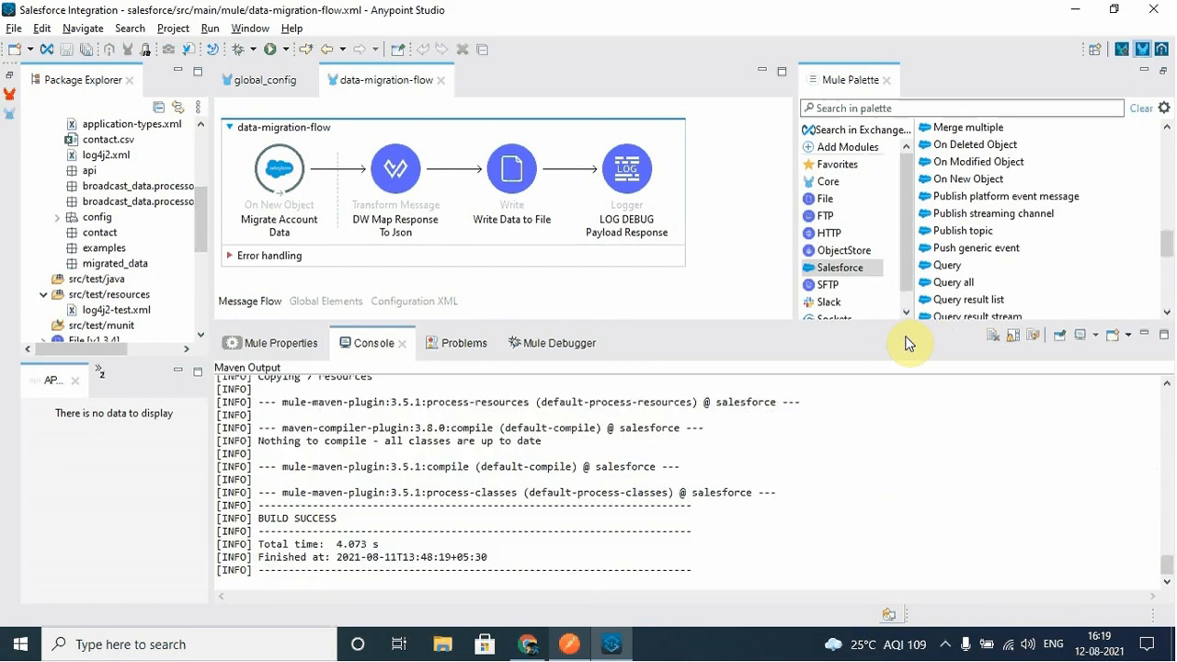
- Clear the Maven output and run the salesforce project
{"action": "right_click", "coordinate": [873, 455]}
{"action": "left_click", "coordinate": [927, 381]}
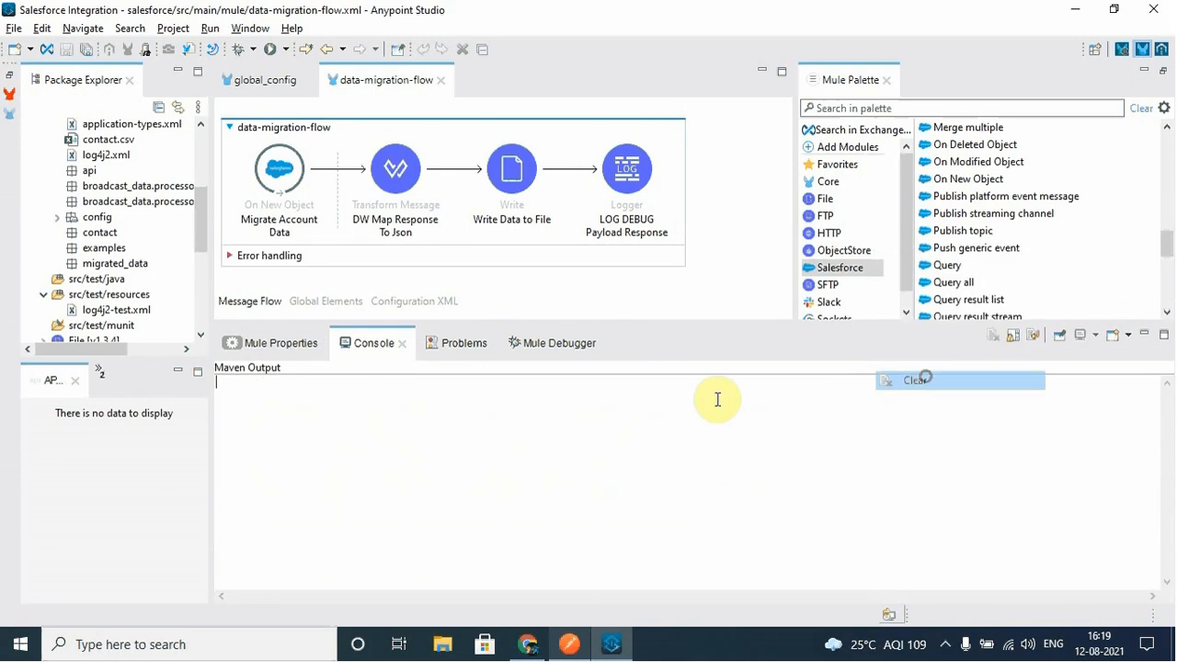
{"action": "right_click", "coordinate": [725, 163]}
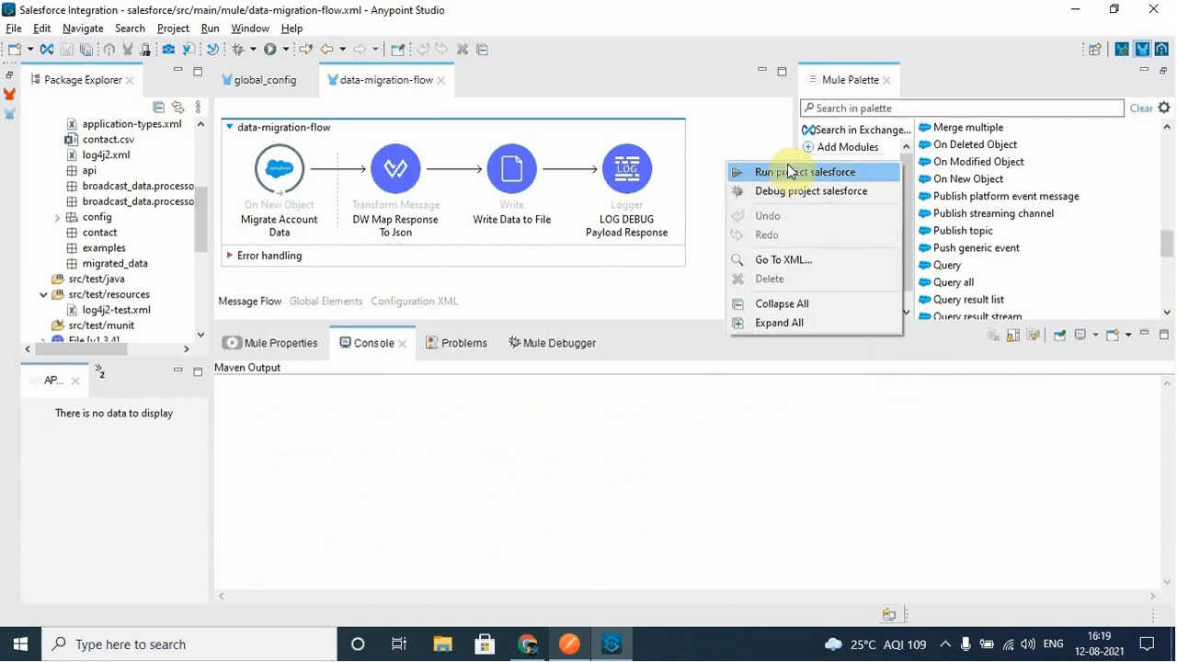
{"action": "left_click", "coordinate": [784, 173]}
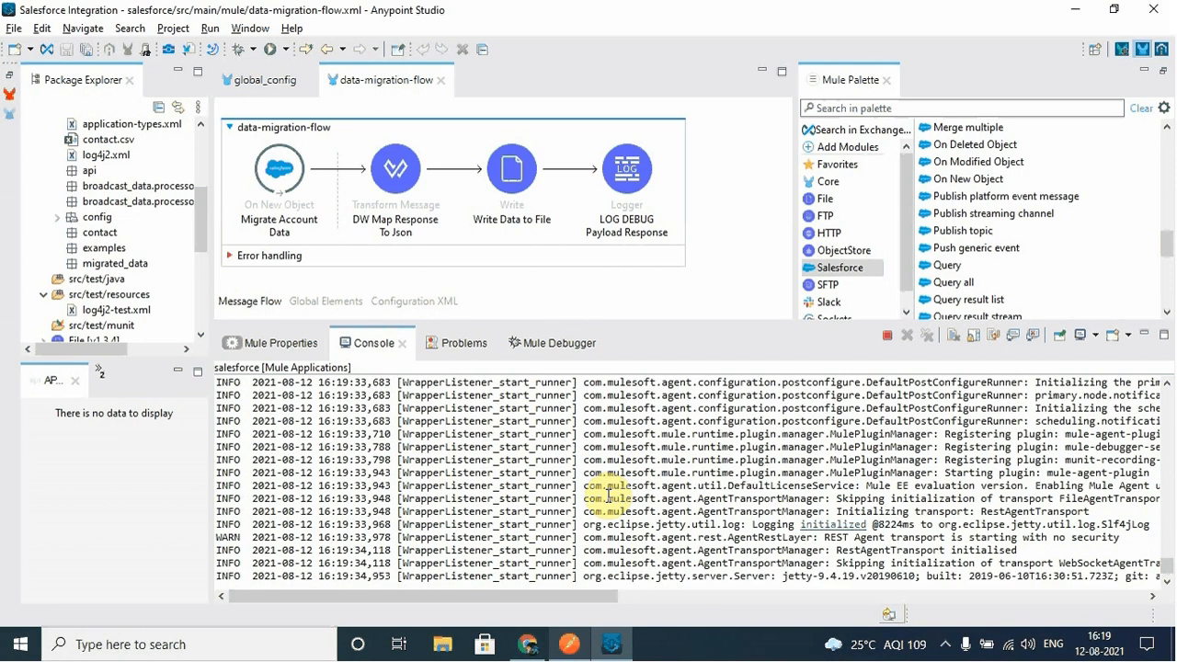
{"action": "left_click", "coordinate": [945, 643]}
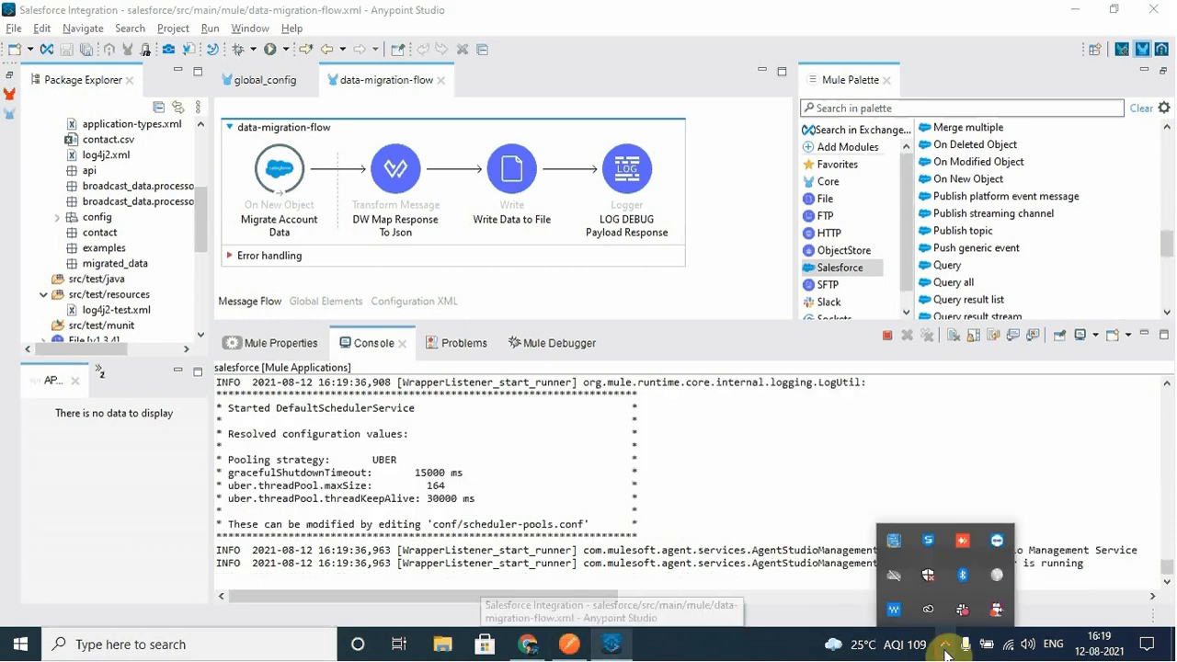
{"action": "right_click", "coordinate": [994, 614]}
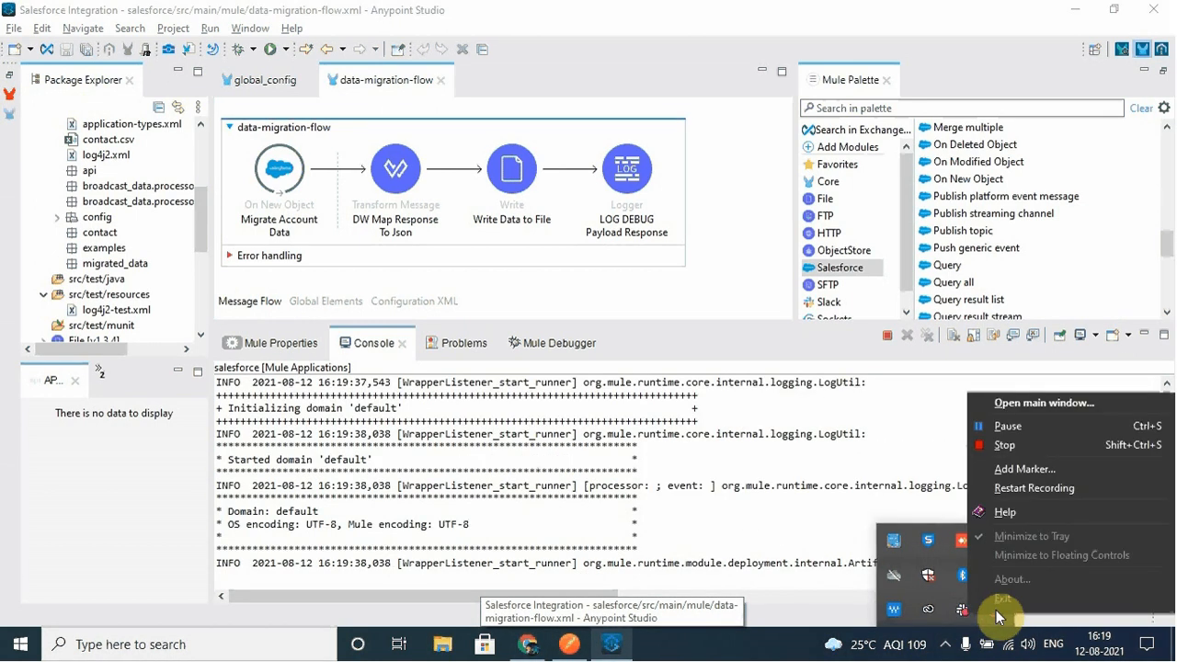
{"action": "left_click", "coordinate": [995, 610]}
{"action": "left_click", "coordinate": [944, 649]}
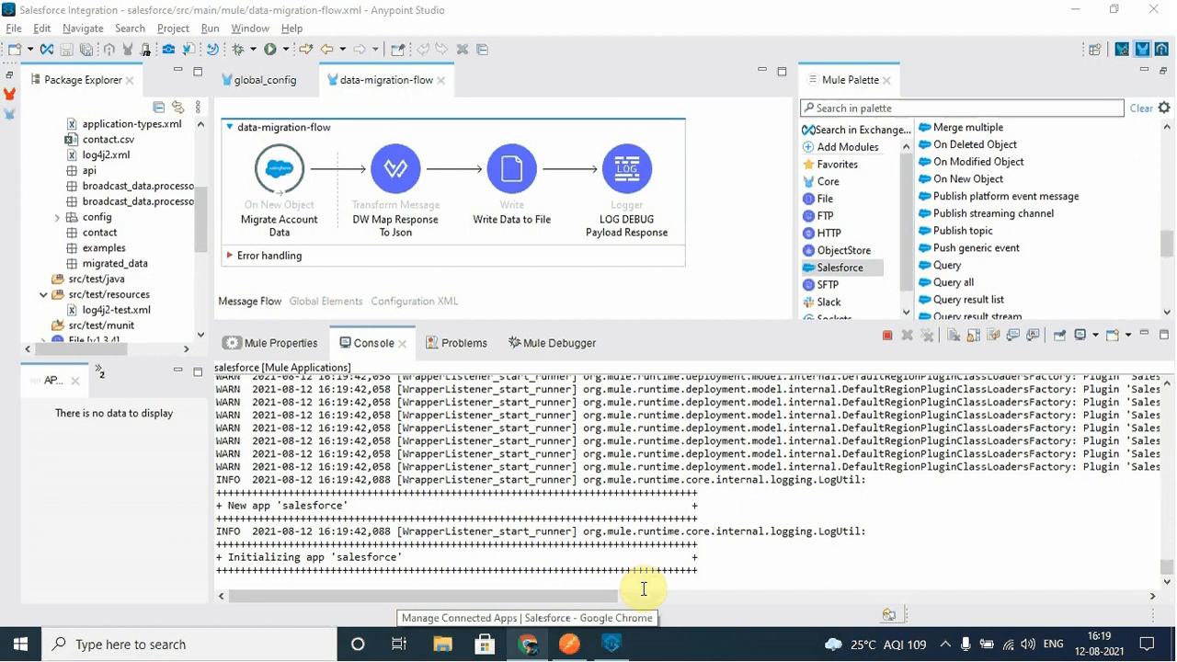
- Close the Manage Connected Apps page in Chrome, and check the salesforce application's deployment status in the Anypoint Studio console
{"action": "left_click", "coordinate": [527, 643]}
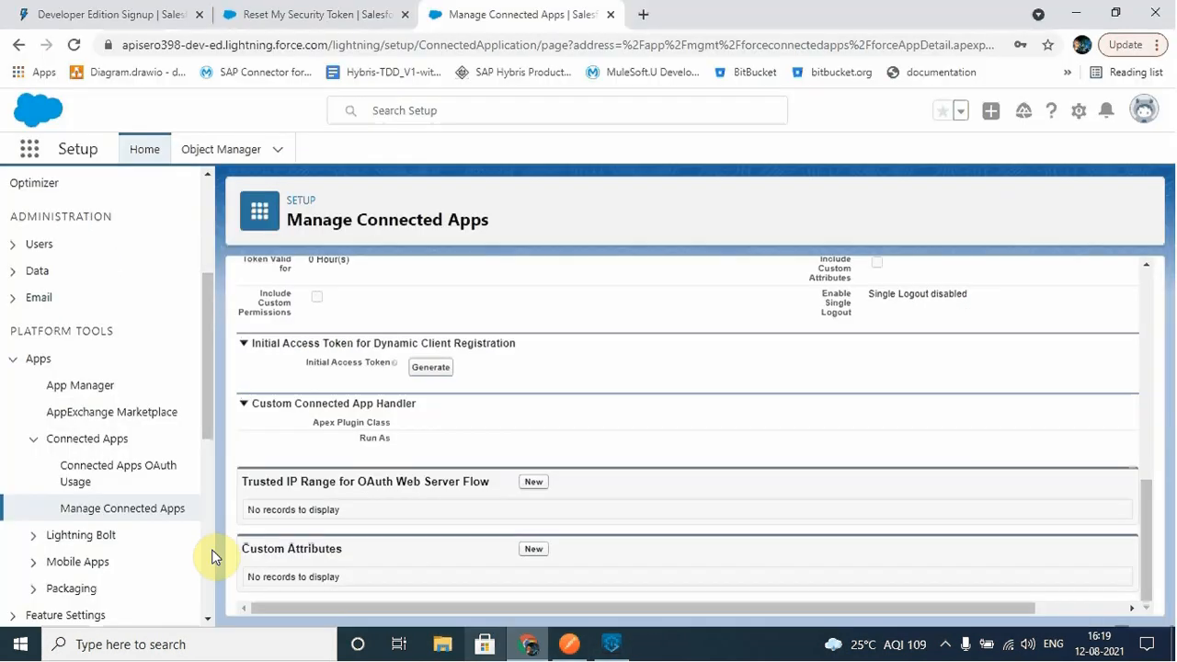
{"action": "left_click", "coordinate": [612, 17]}
{"action": "left_click", "coordinate": [605, 649]}
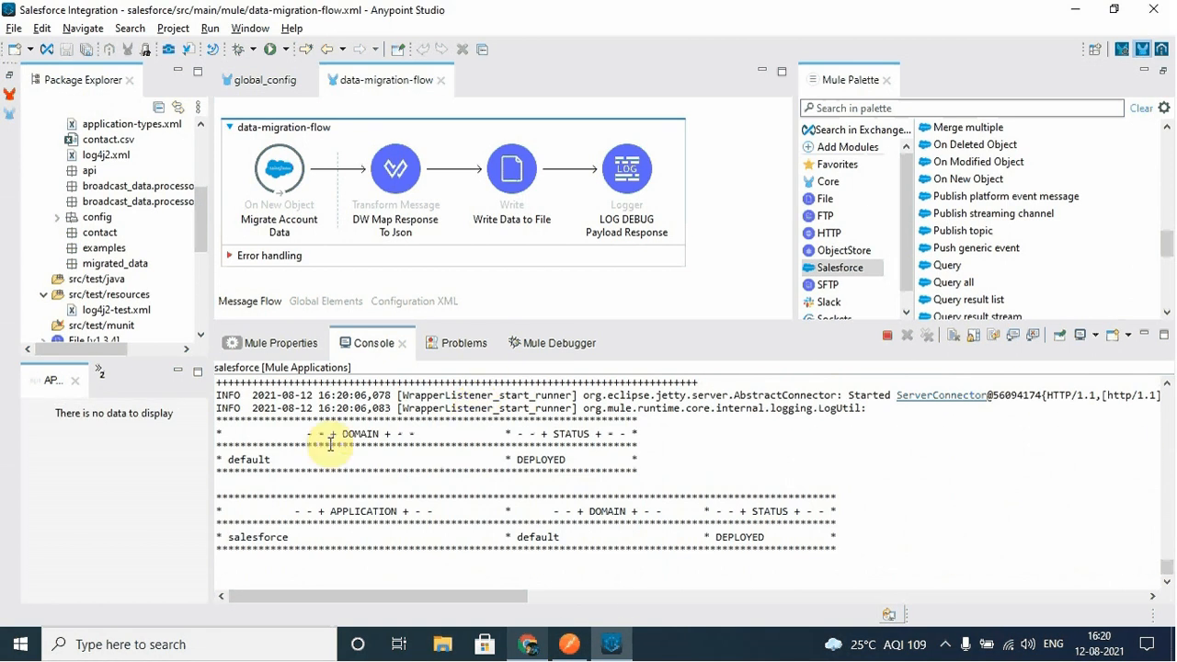
{"action": "left_click_drag", "start_coordinate": [775, 537], "coordinate": [650, 537]}
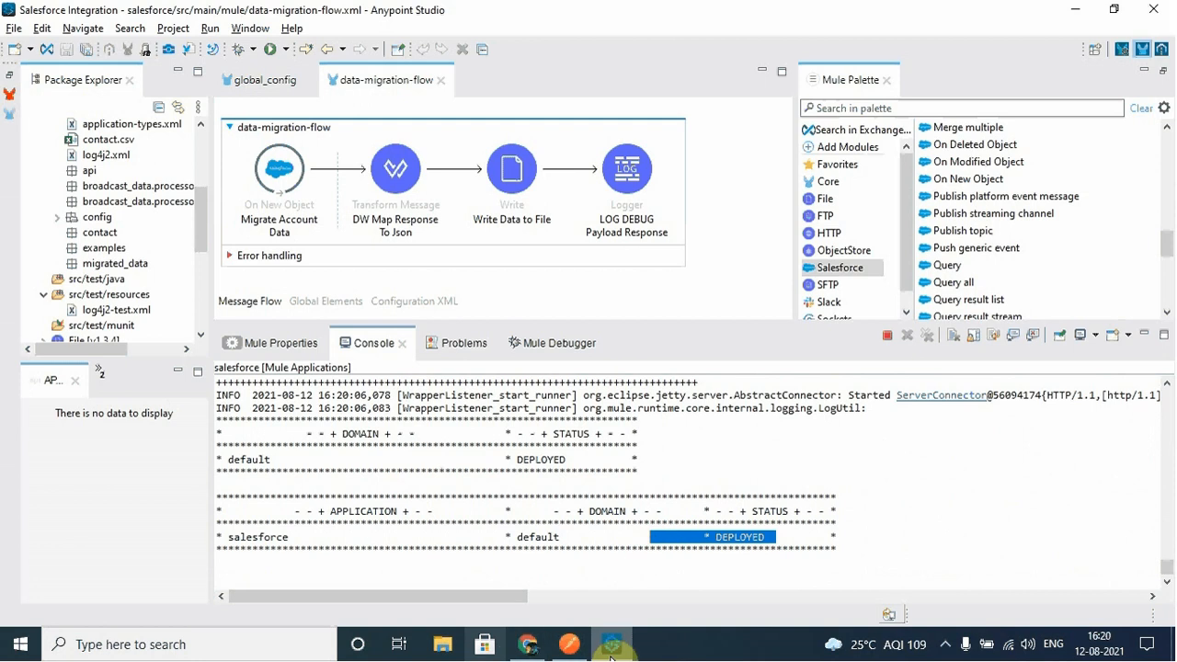
- Switch to Salesforce in Chrome and open the Account object's details in Object Manager
{"action": "left_click", "coordinate": [527, 643]}
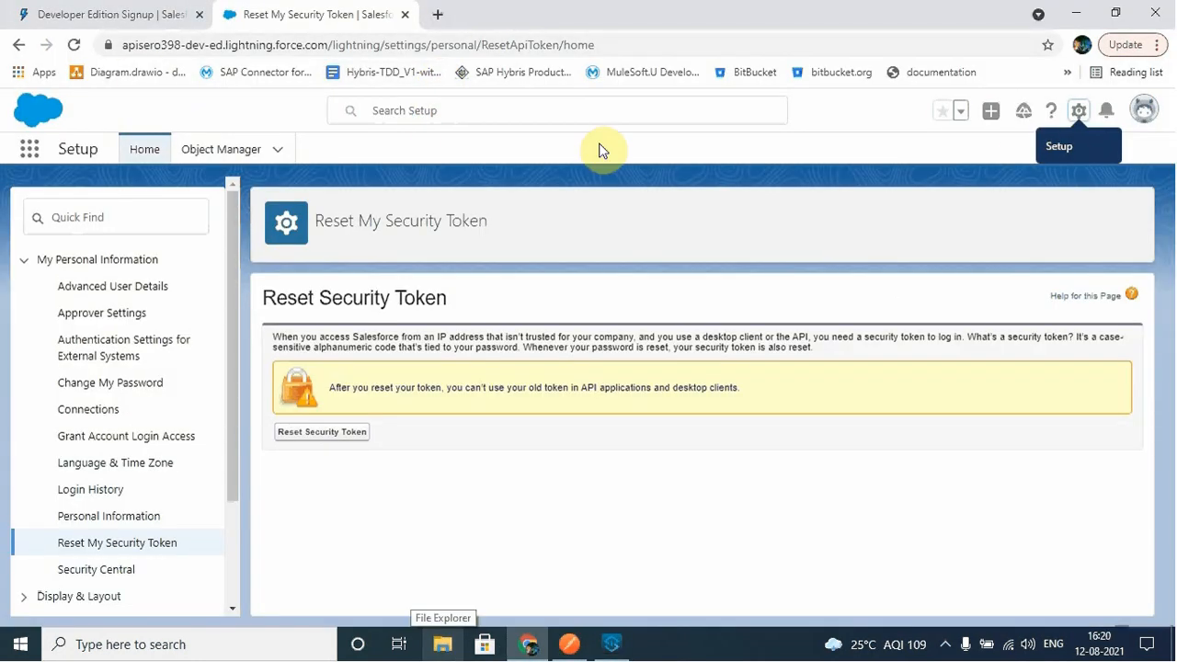
{"action": "left_click", "coordinate": [230, 149]}
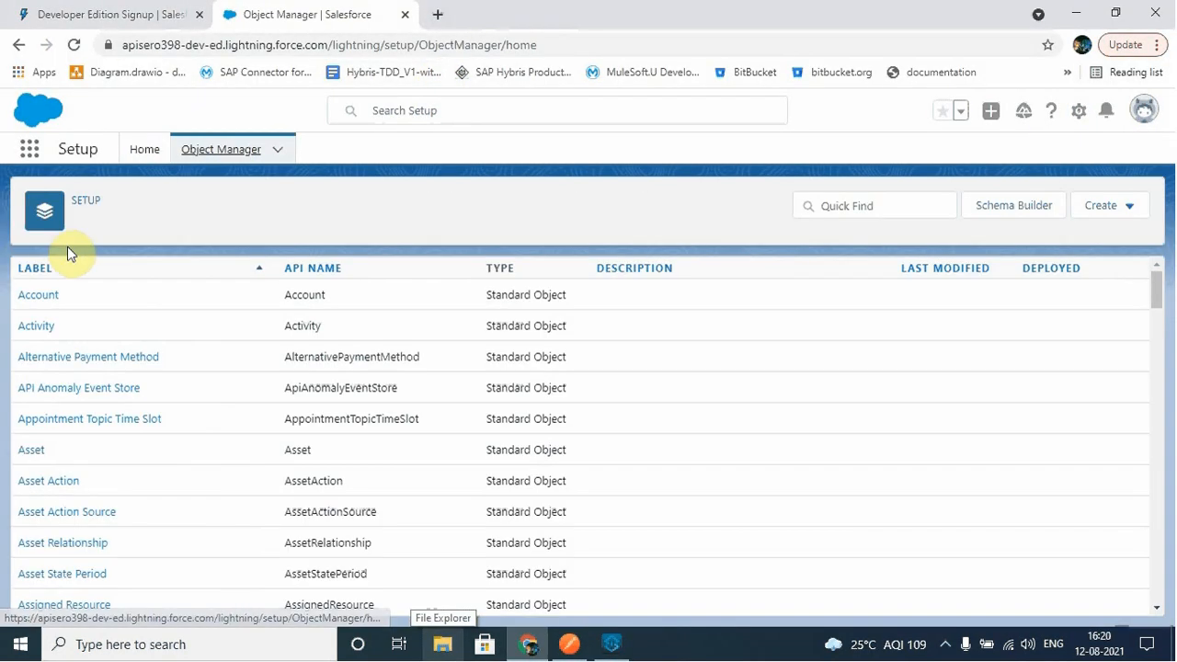
{"action": "left_click", "coordinate": [33, 295]}
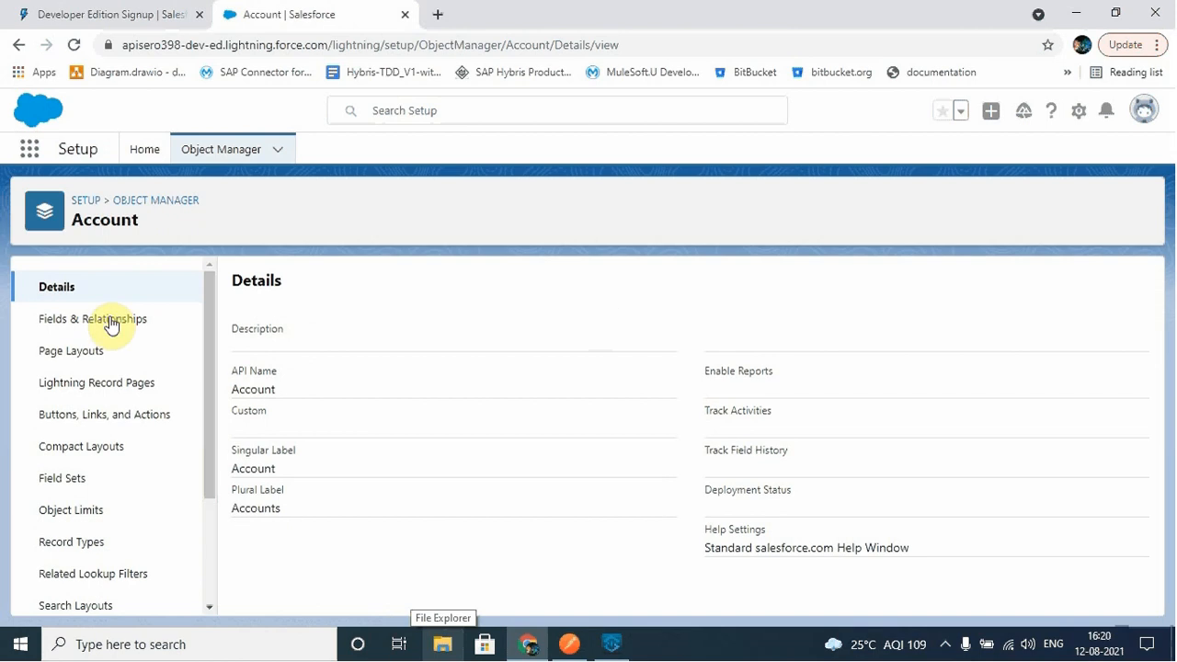
- Leave Salesforce Setup using the switch to Salesforce Classic option and open the Accounts list in the Sales app
{"action": "left_click", "coordinate": [1147, 120]}
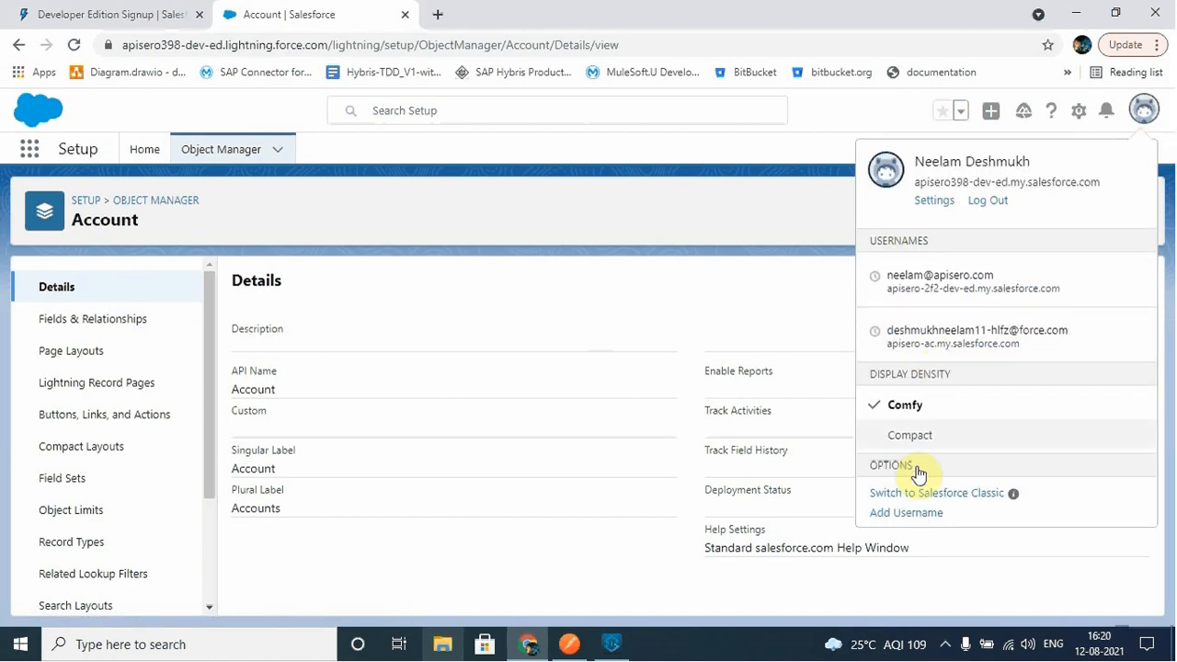
{"action": "left_click", "coordinate": [922, 494]}
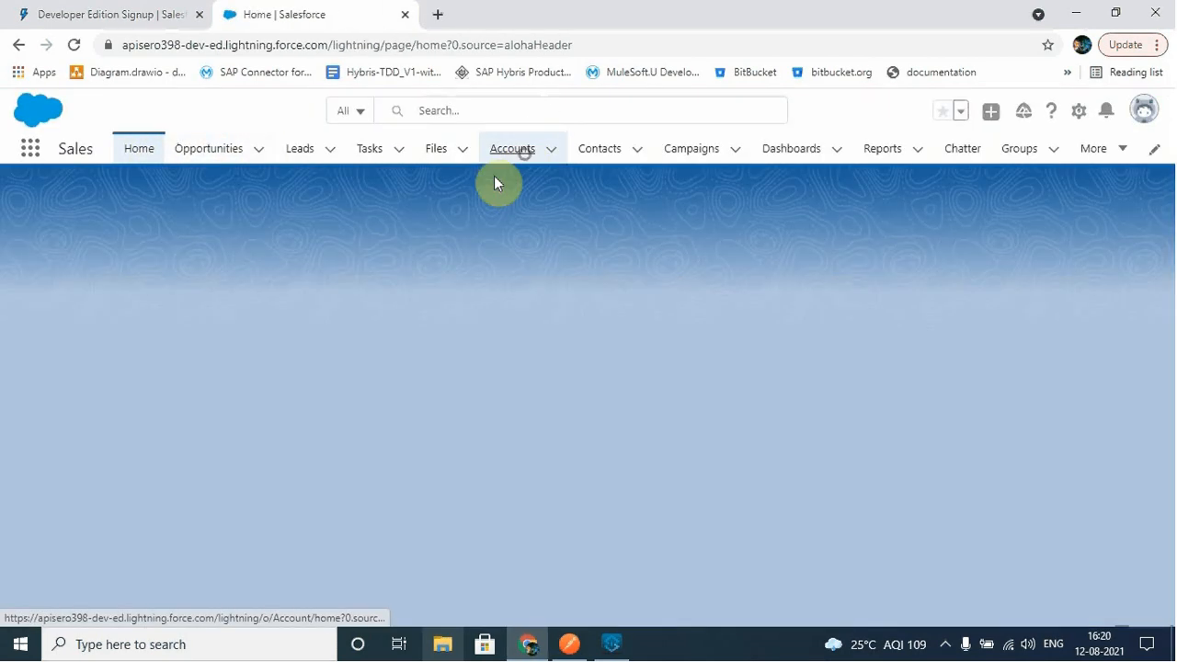
{"action": "left_click", "coordinate": [501, 154]}
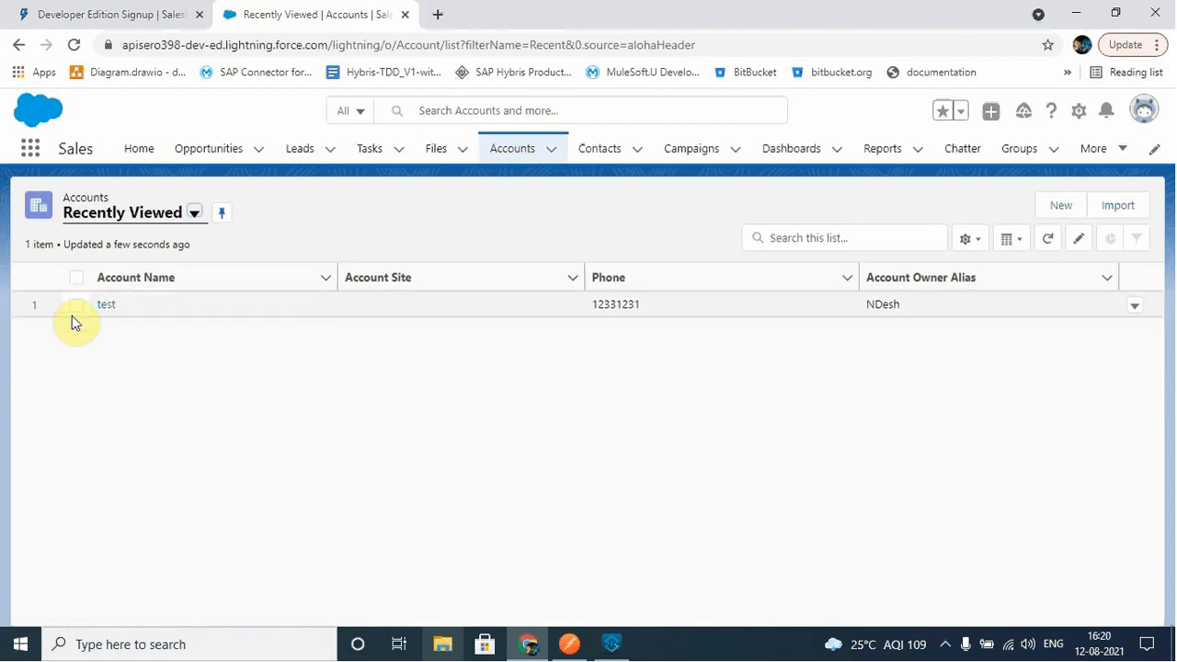
- Start a new account and enter SalesforceTest as its account name
{"action": "left_click", "coordinate": [1061, 205]}
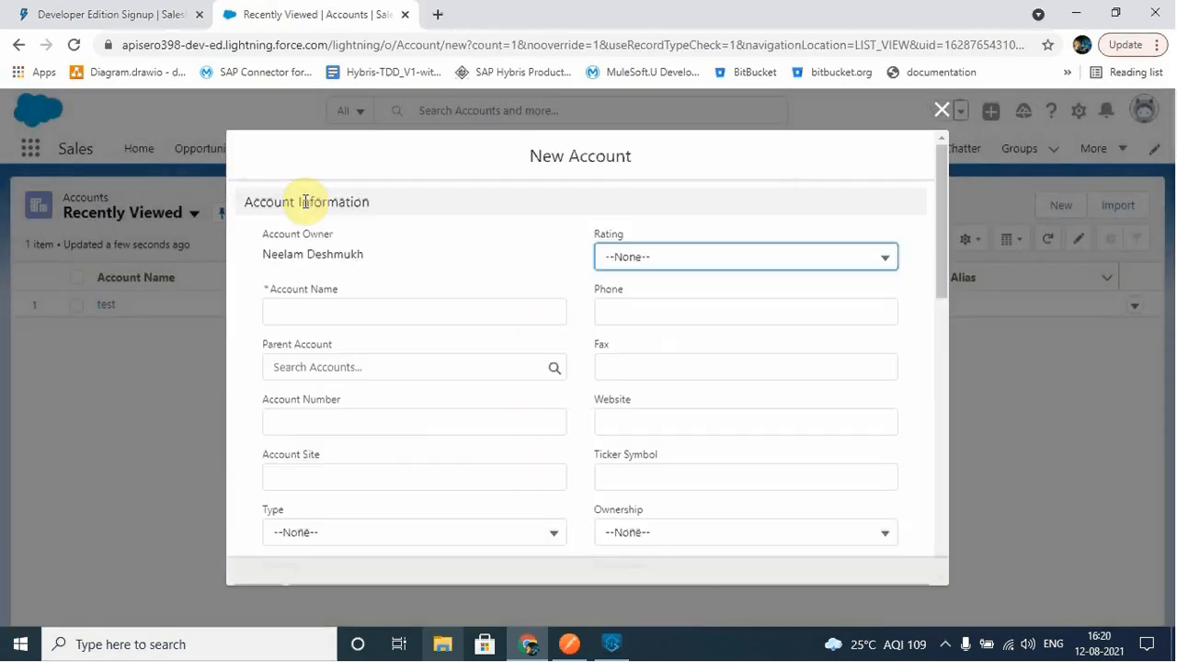
{"action": "left_click", "coordinate": [361, 308]}
{"action": "type", "text": "SalesforceTest"}
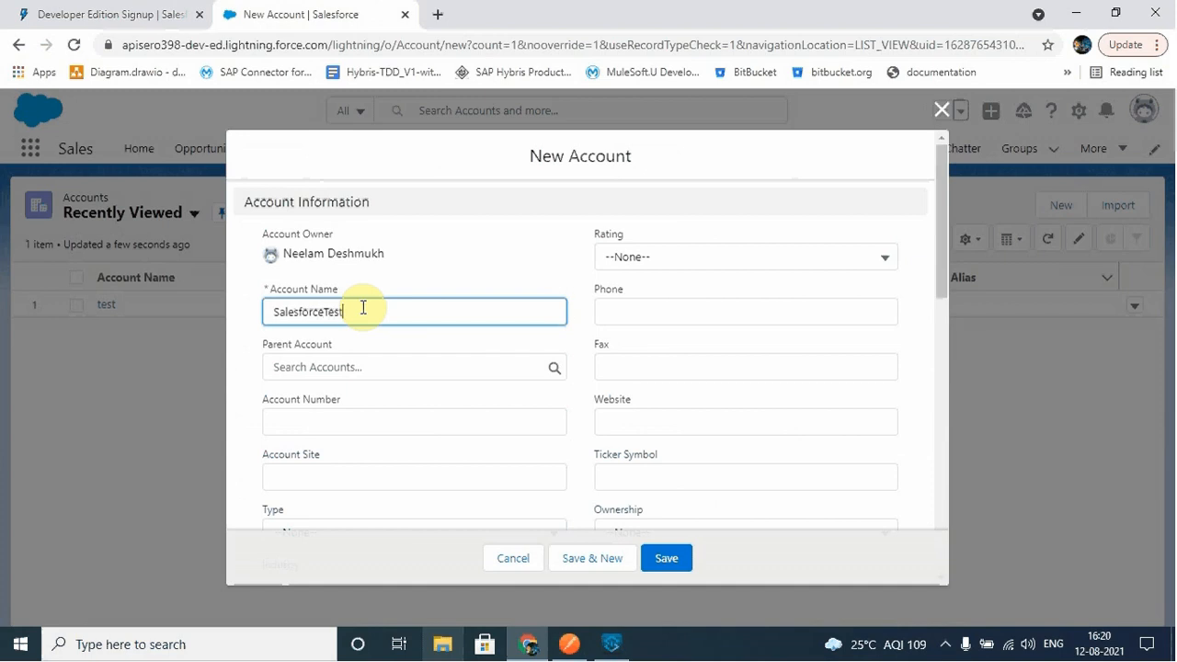
- Check in Anypoint Studio which account fields the DW Map Response To Json transform maps, and return to the new account form
{"action": "scroll", "coordinate": [429, 377], "scroll_direction": "down", "scroll_amount": 1}
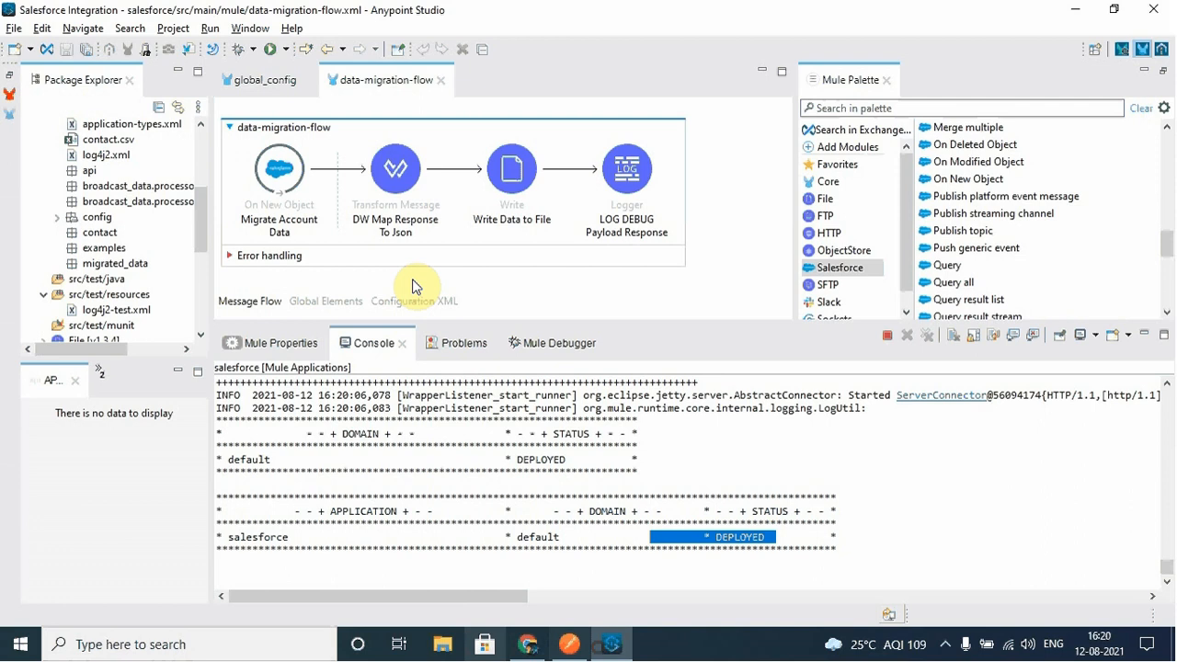
{"action": "left_click", "coordinate": [396, 177]}
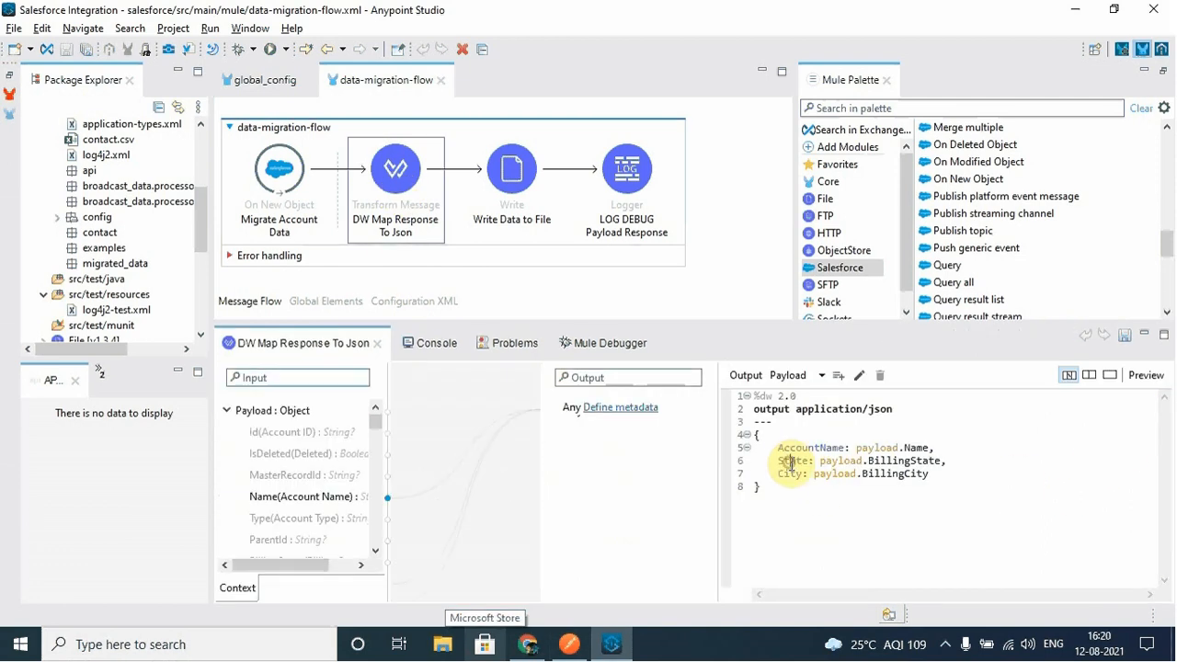
{"action": "key", "text": "alt+Tab"}
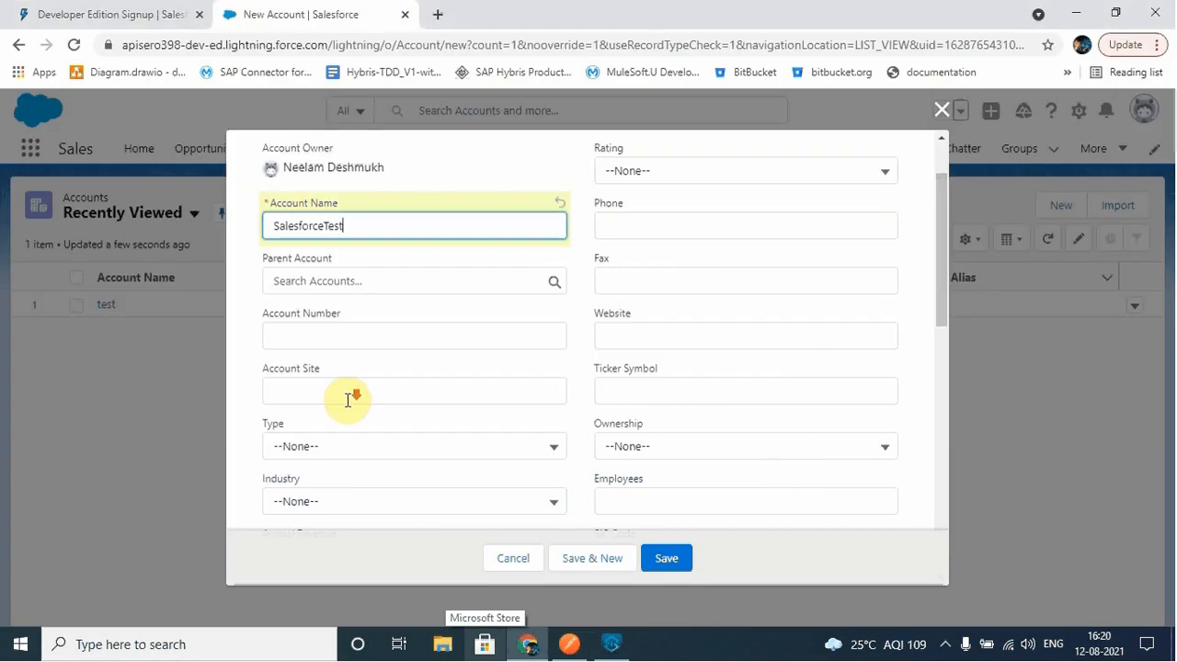
- Enter Pune as the billing city and MH as the billing state, and save the new account
{"action": "scroll", "coordinate": [348, 400], "scroll_direction": "down", "scroll_amount": 5}
{"action": "left_click", "coordinate": [306, 316]}
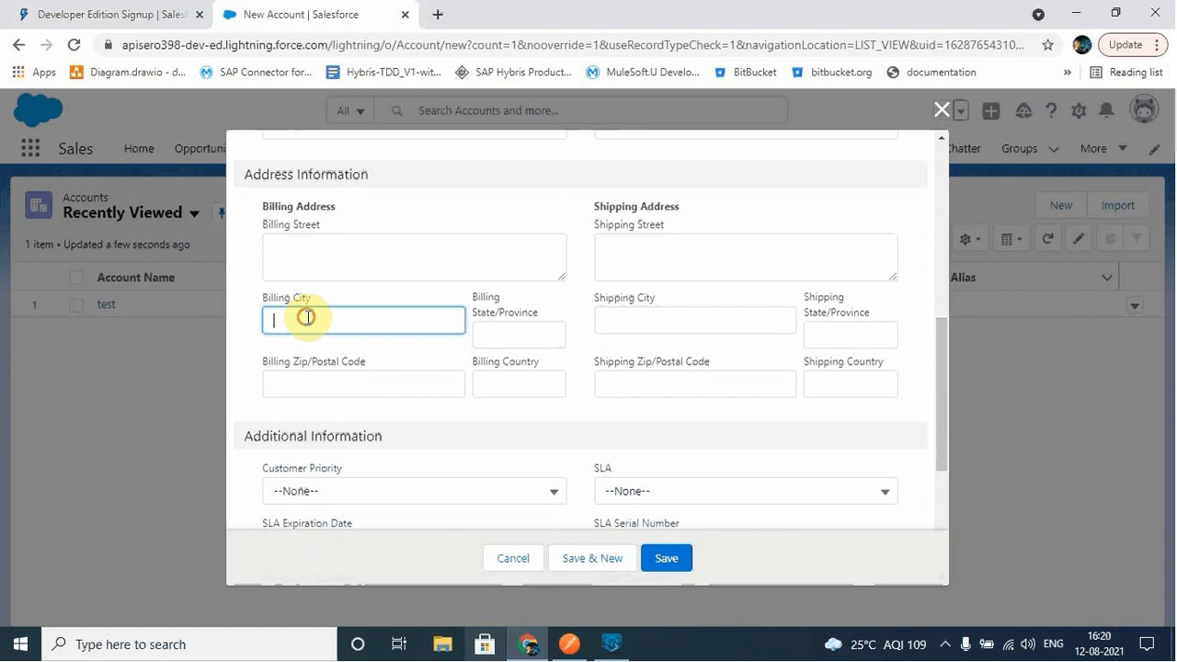
{"action": "type", "text": "Pune"}
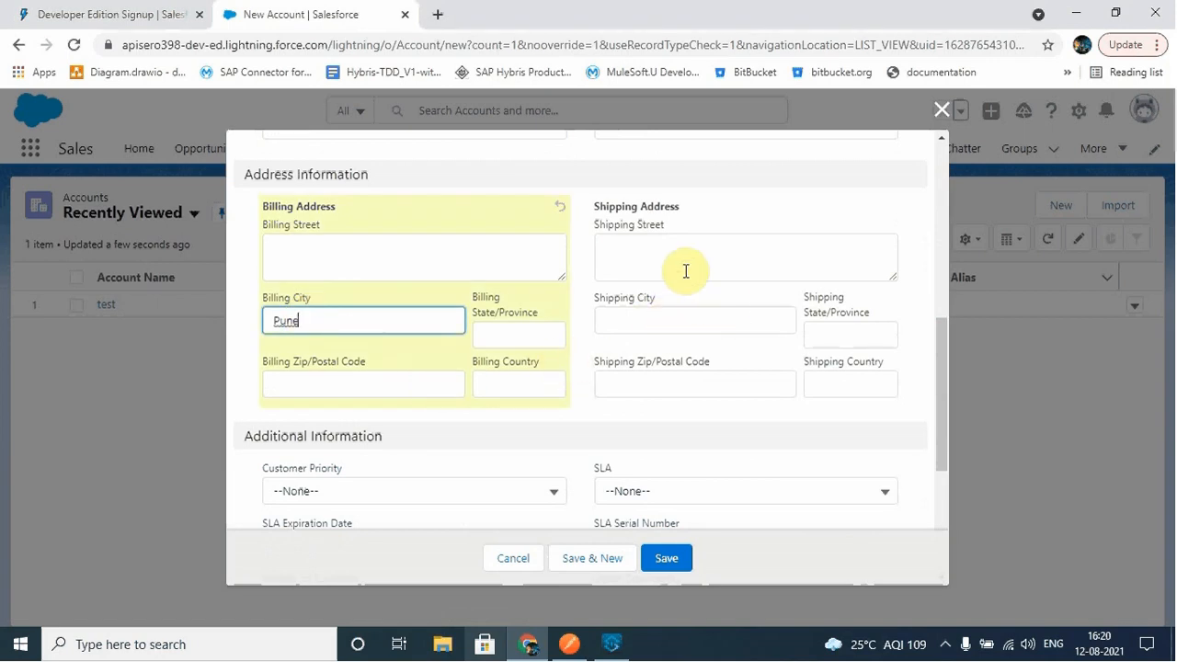
{"action": "left_click", "coordinate": [587, 255]}
{"action": "left_click", "coordinate": [518, 335]}
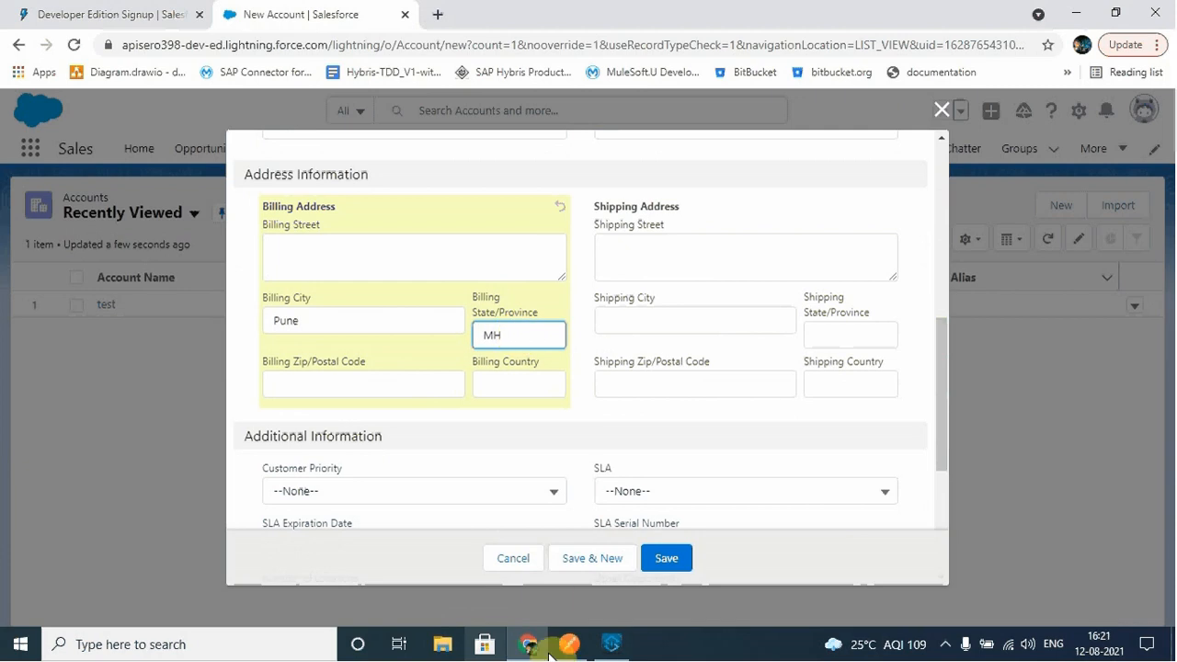
{"action": "left_click", "coordinate": [668, 560]}
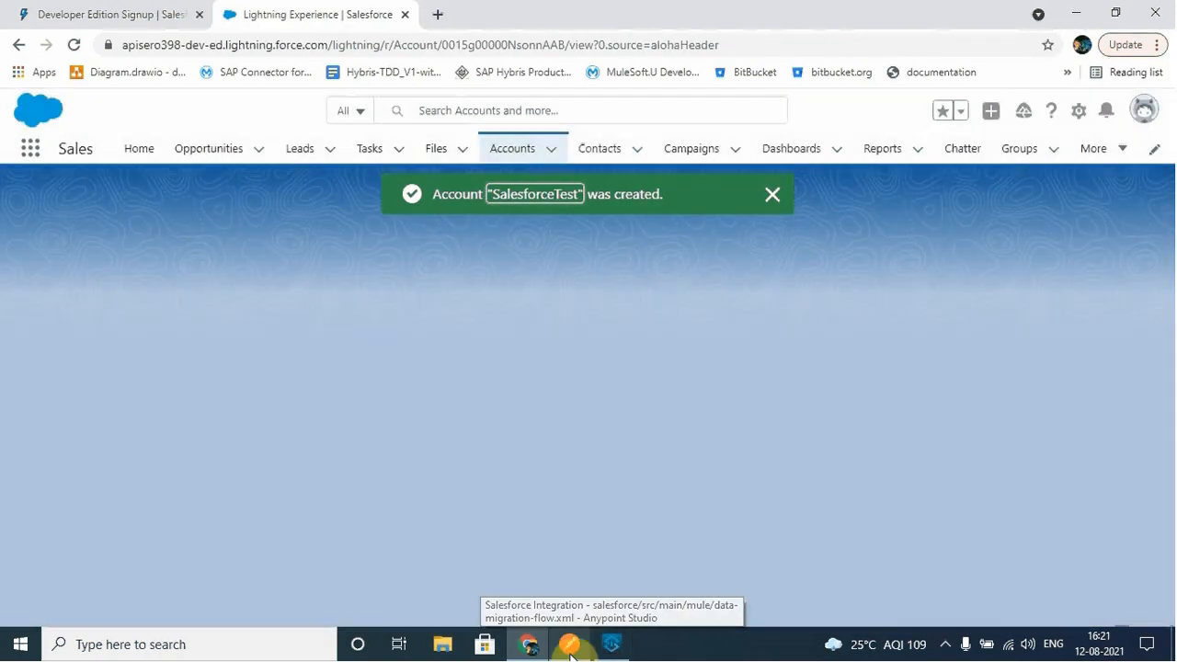
- Switch to Anypoint Studio and check the console for the log entry of the newly created account
{"action": "left_click", "coordinate": [610, 643]}
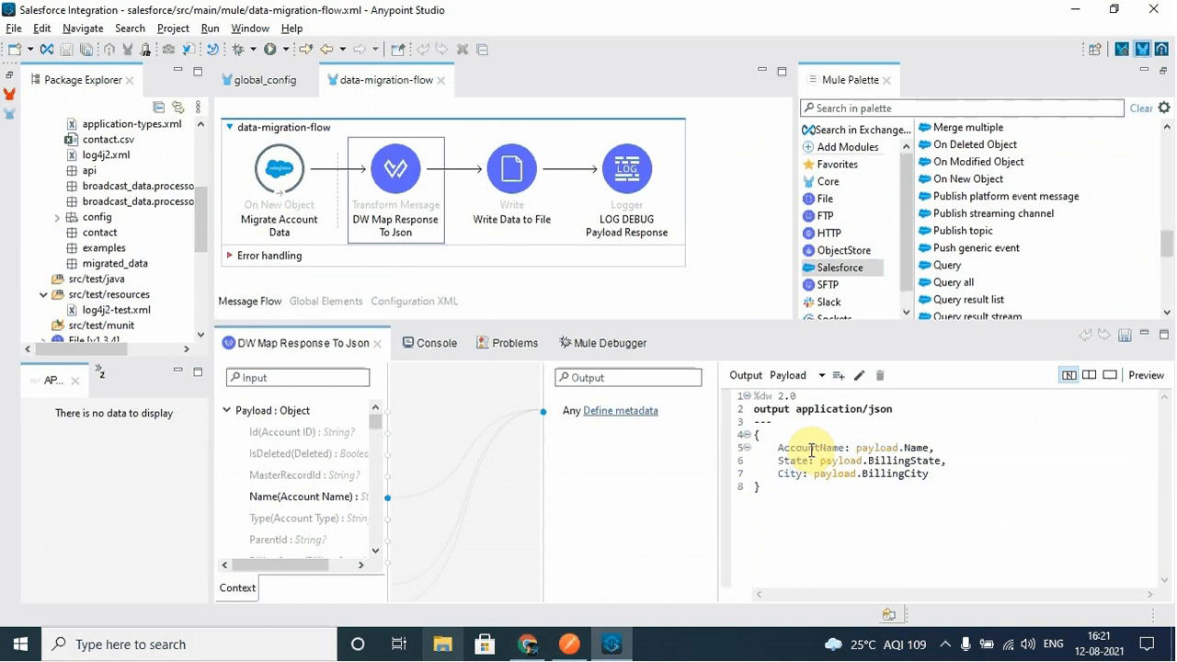
{"action": "left_click", "coordinate": [432, 345]}
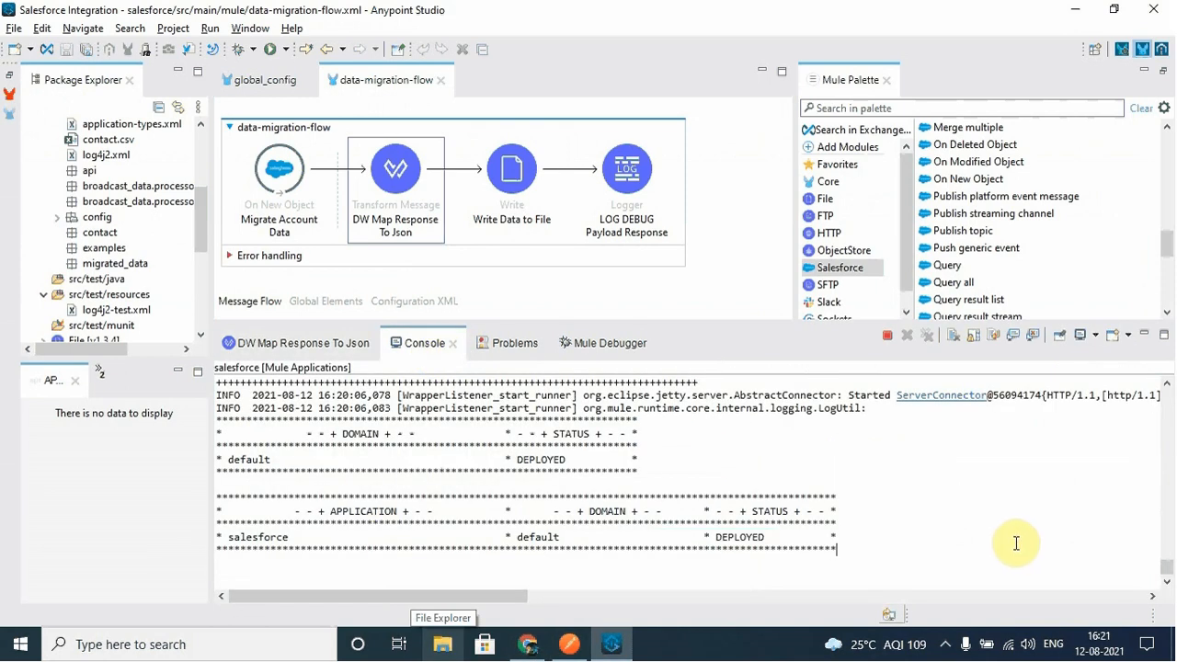
{"action": "scroll", "coordinate": [598, 503], "scroll_direction": "up", "scroll_amount": 1}
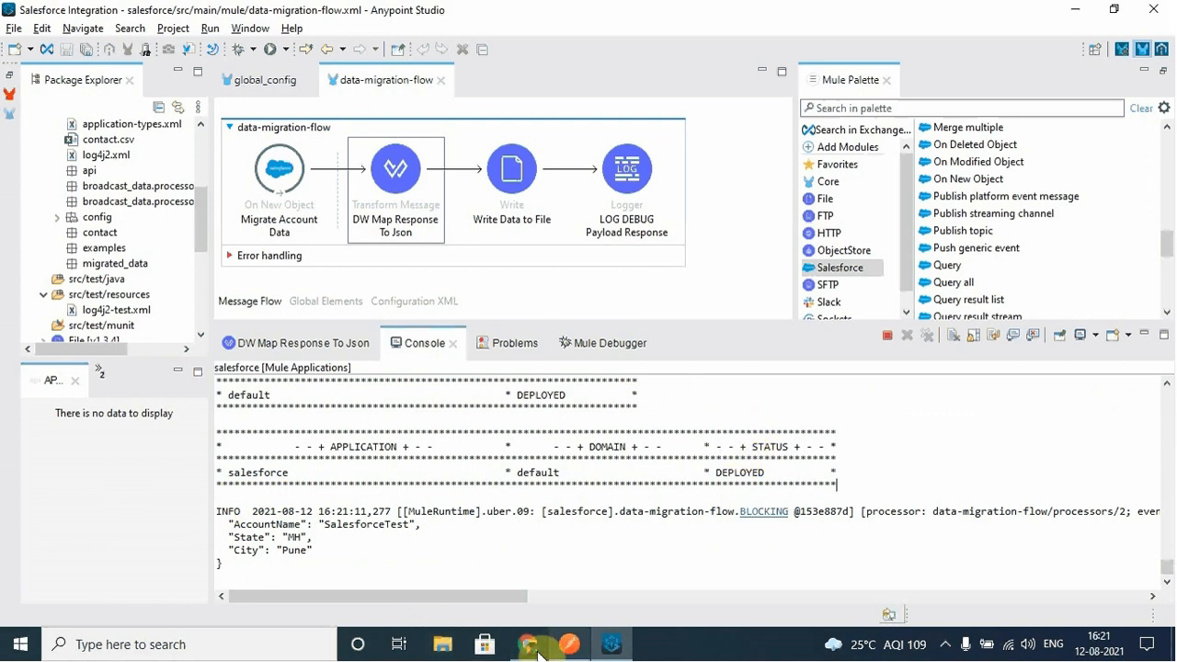
- Compare the SalesforceTest account page in Salesforce with the account name, state and city logged in the Anypoint Studio console
{"action": "left_click", "coordinate": [527, 643]}
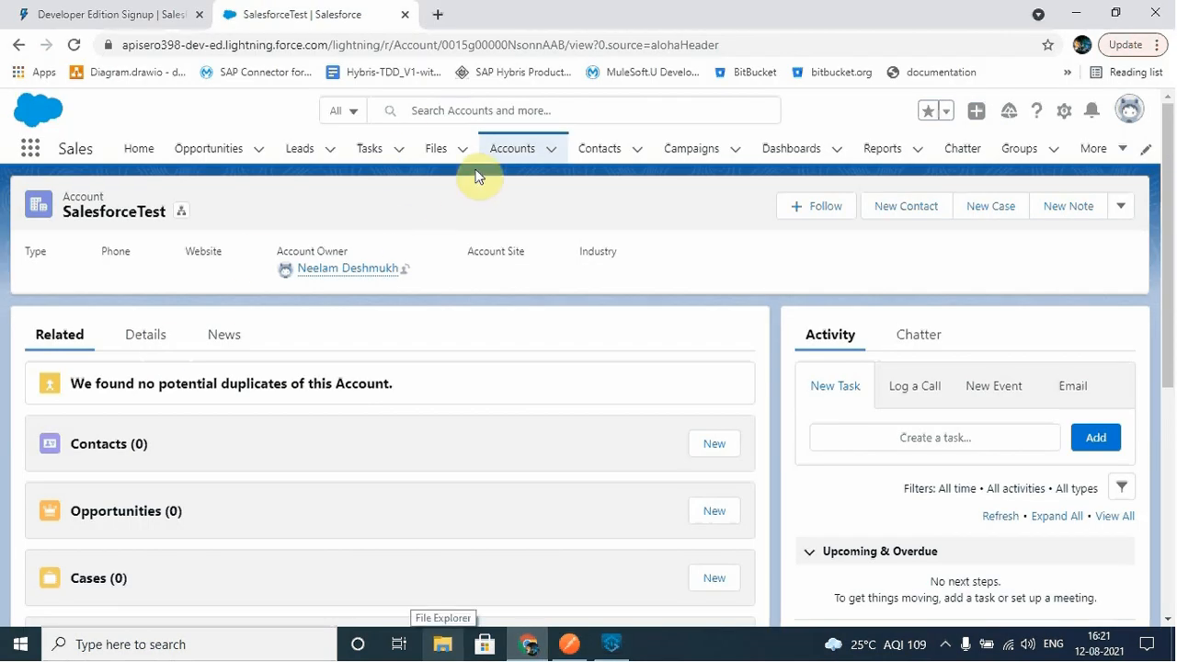
{"action": "left_click", "coordinate": [619, 654]}
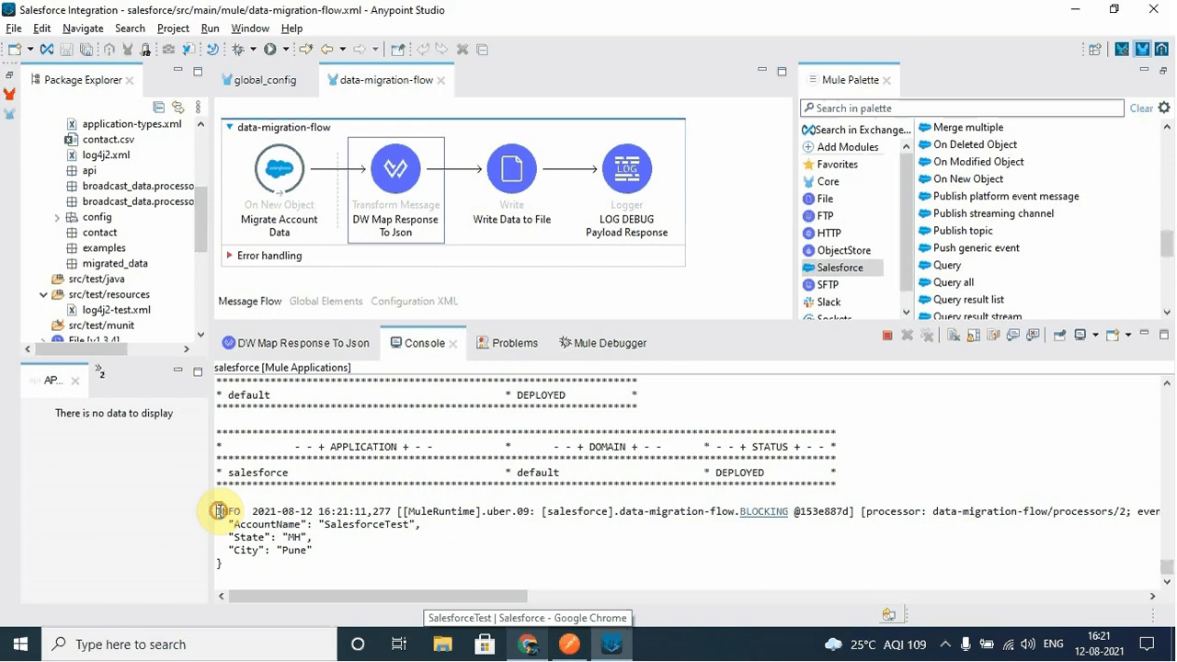
{"action": "left_click_drag", "start_coordinate": [219, 511], "coordinate": [260, 597]}
{"action": "scroll", "coordinate": [287, 596], "scroll_direction": "right", "scroll_amount": 3}
{"action": "double_click", "coordinate": [366, 524]}
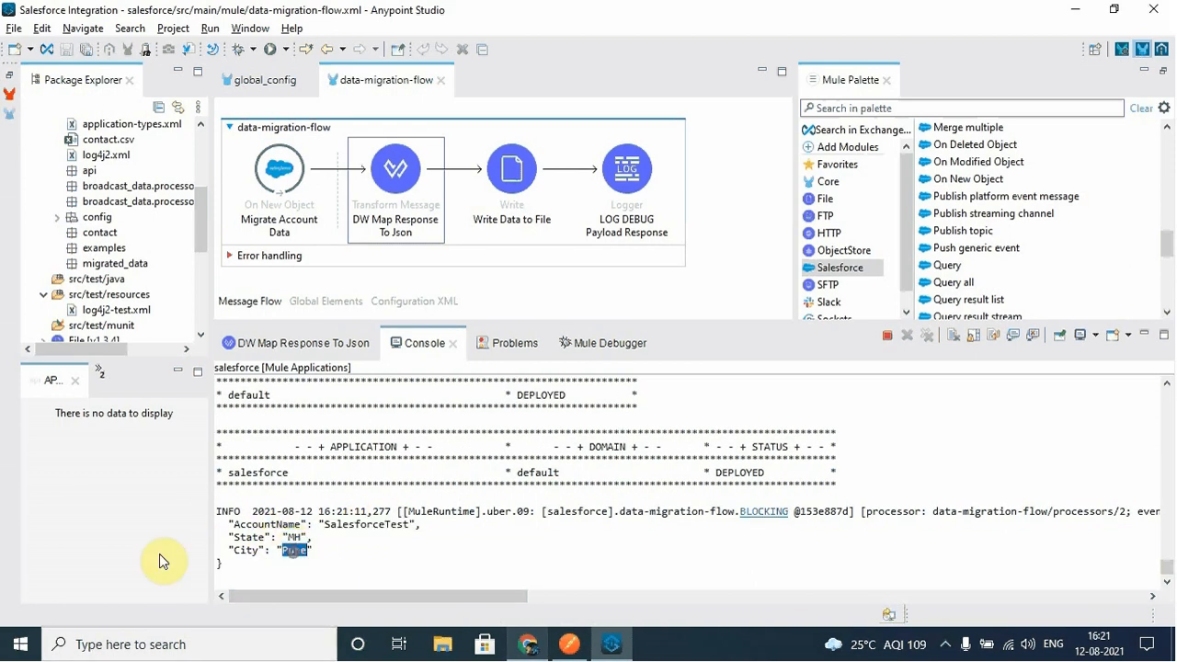
- Refresh the src/main/resources folder of the salesforce project
{"action": "scroll", "coordinate": [102, 230], "scroll_direction": "down", "scroll_amount": 1}
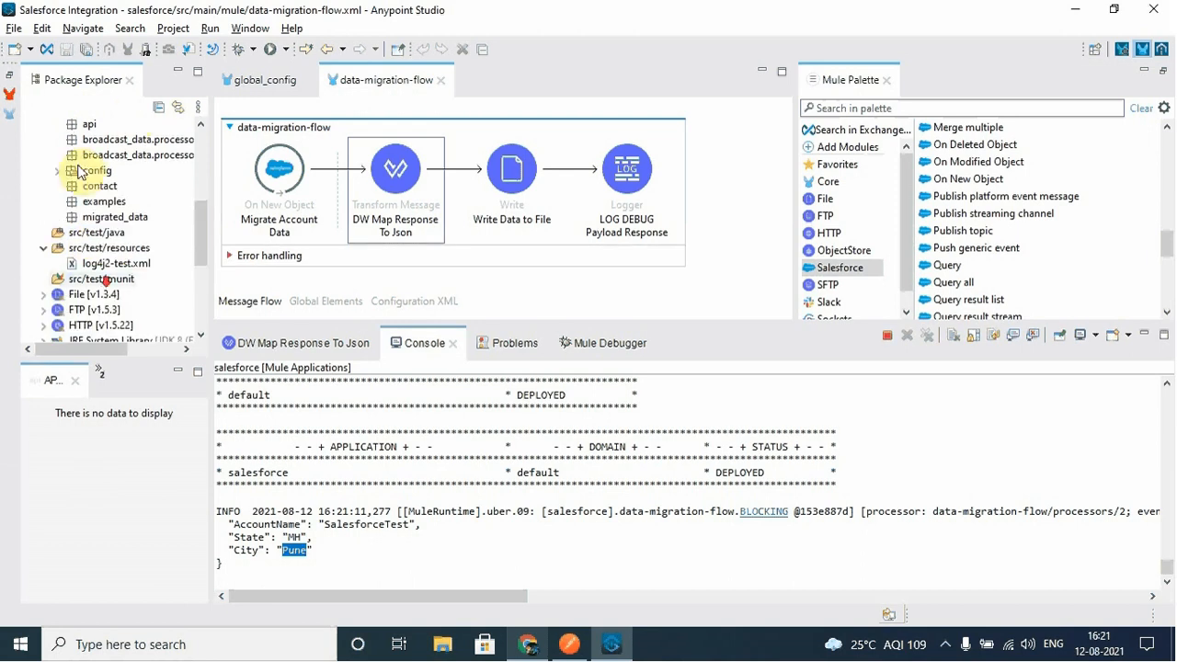
{"action": "left_click", "coordinate": [114, 220]}
{"action": "scroll", "coordinate": [114, 225], "scroll_direction": "up", "scroll_amount": 3}
{"action": "left_click", "coordinate": [119, 200]}
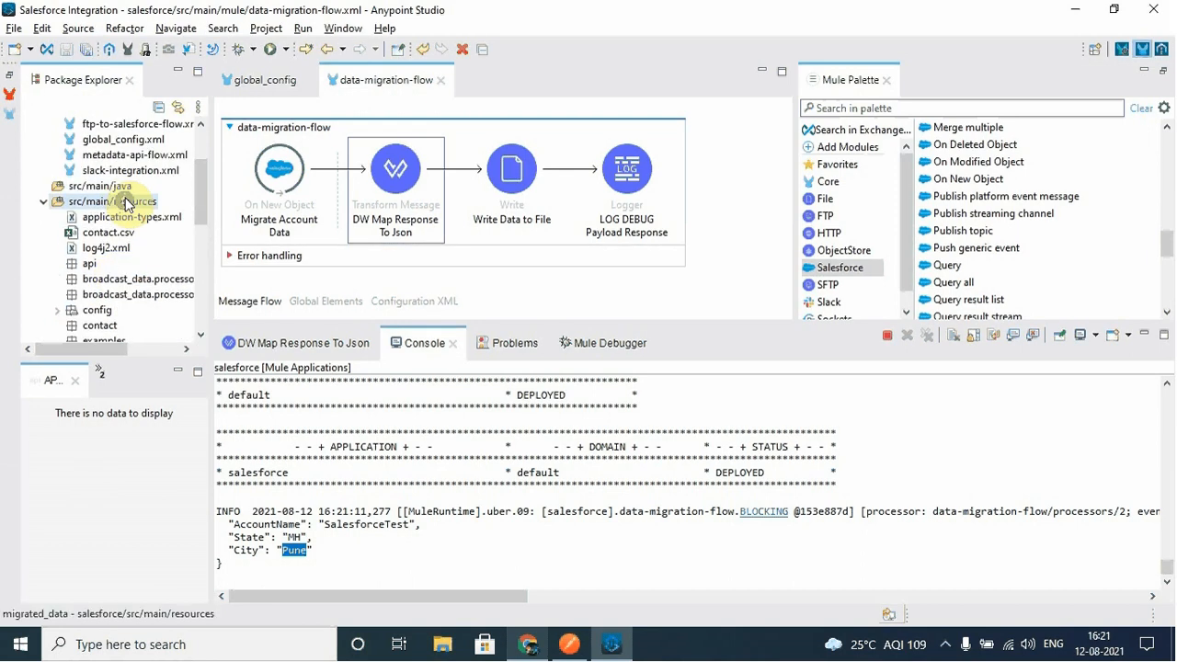
{"action": "right_click", "coordinate": [122, 201]}
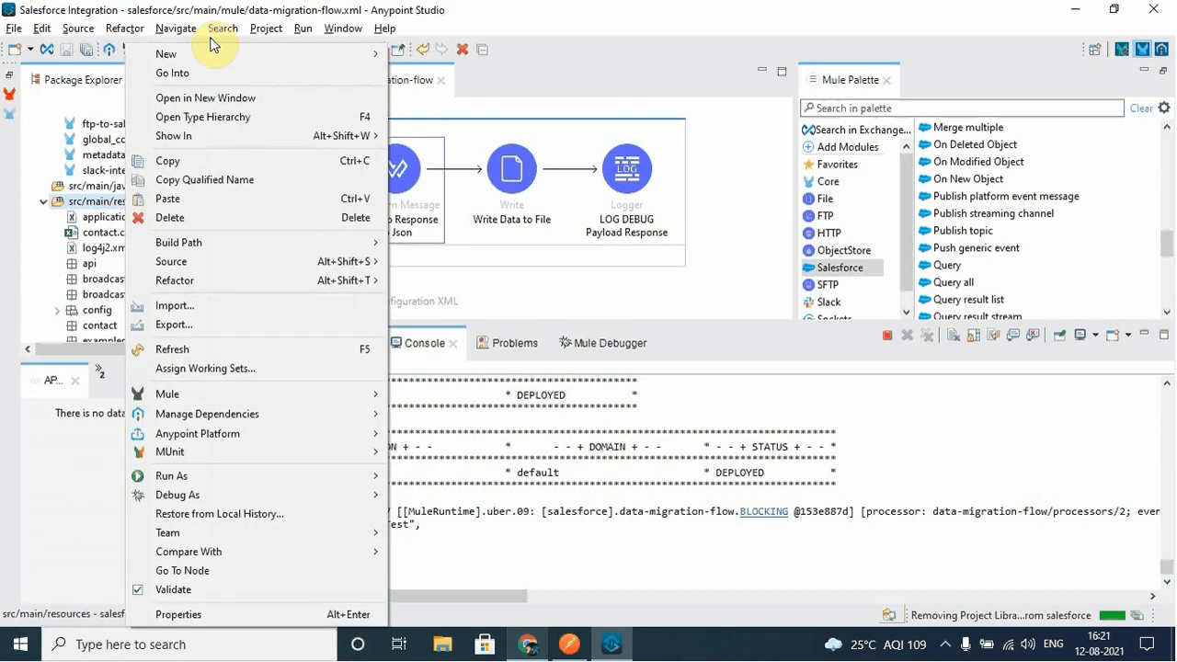
{"action": "left_click", "coordinate": [192, 361]}
- Expand the migrated_data folder and open account_data.csv
{"action": "scroll", "coordinate": [104, 263], "scroll_direction": "down", "scroll_amount": 3}
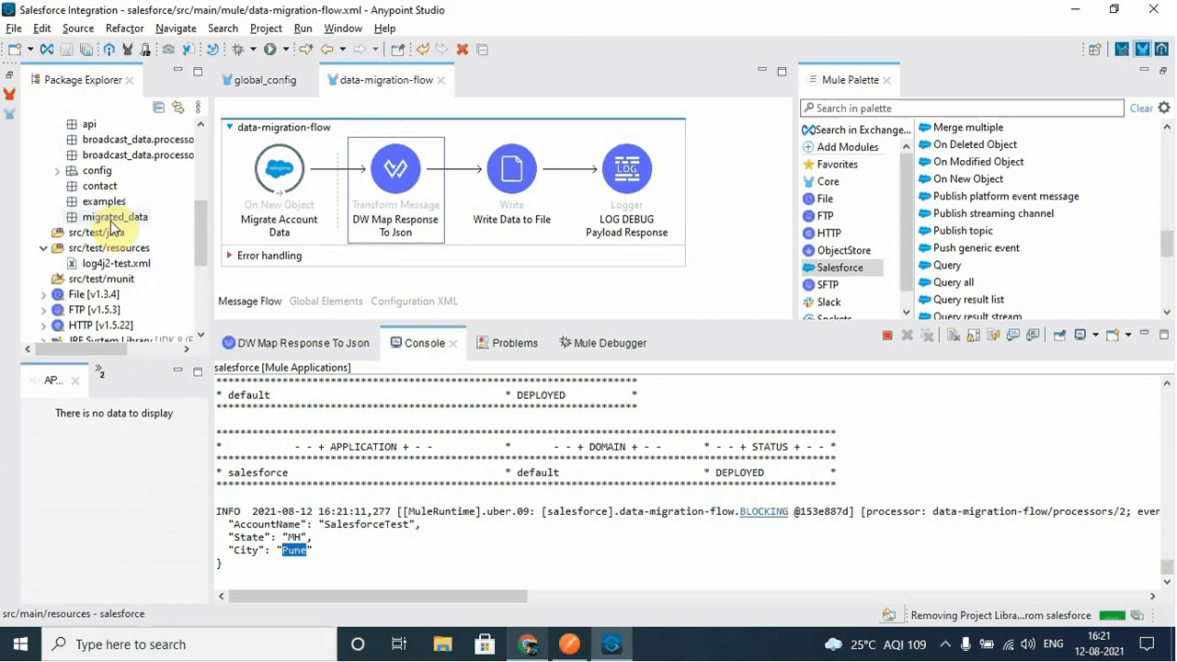
{"action": "double_click", "coordinate": [111, 219]}
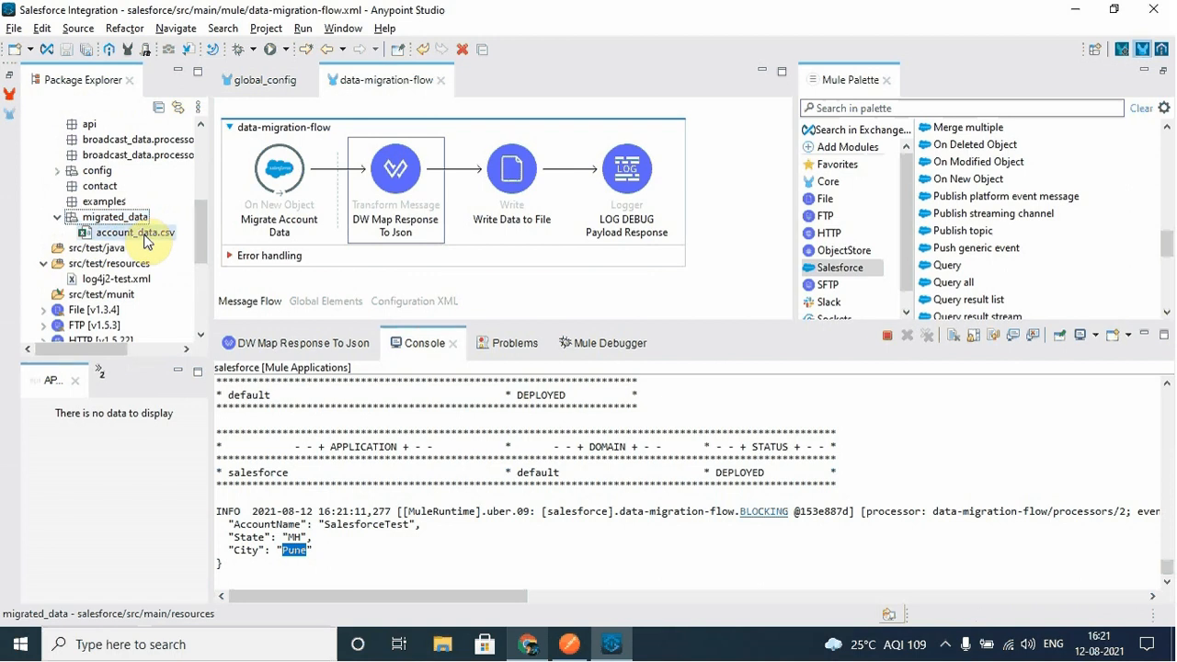
{"action": "left_click", "coordinate": [144, 236]}
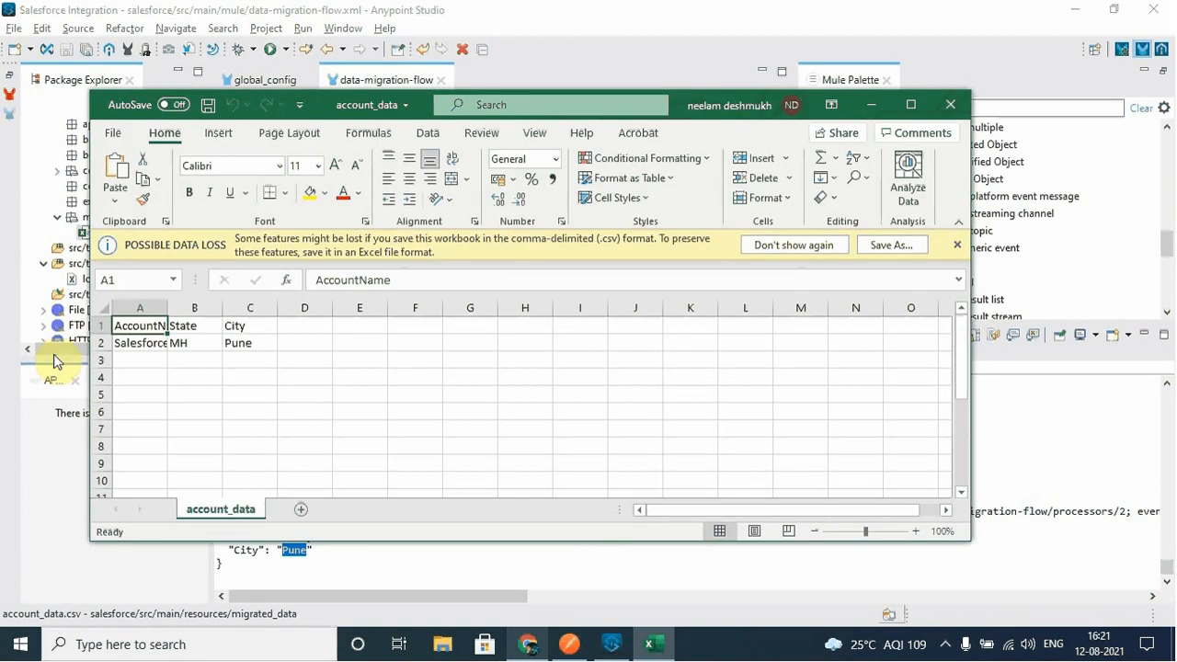
- Widen column A slightly and examine the account name, state and city values in row 2 of the CSV
{"action": "left_click", "coordinate": [158, 342]}
{"action": "left_click_drag", "start_coordinate": [167, 306], "coordinate": [180, 306]}
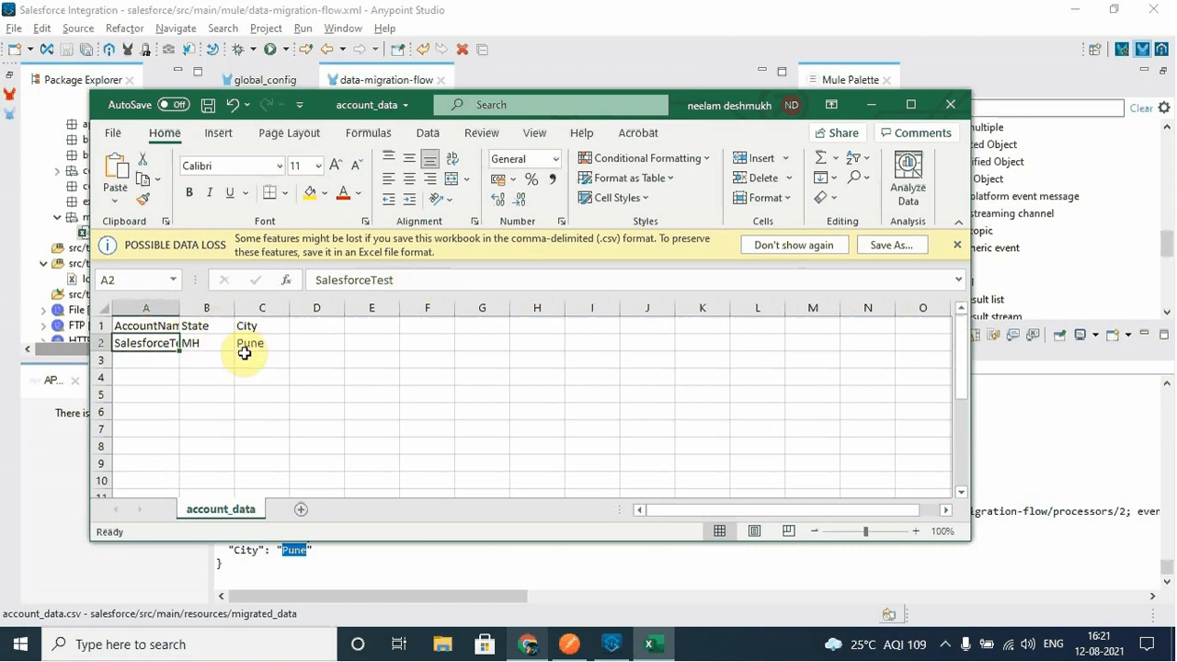
{"action": "left_click", "coordinate": [206, 342]}
{"action": "left_click", "coordinate": [258, 342]}
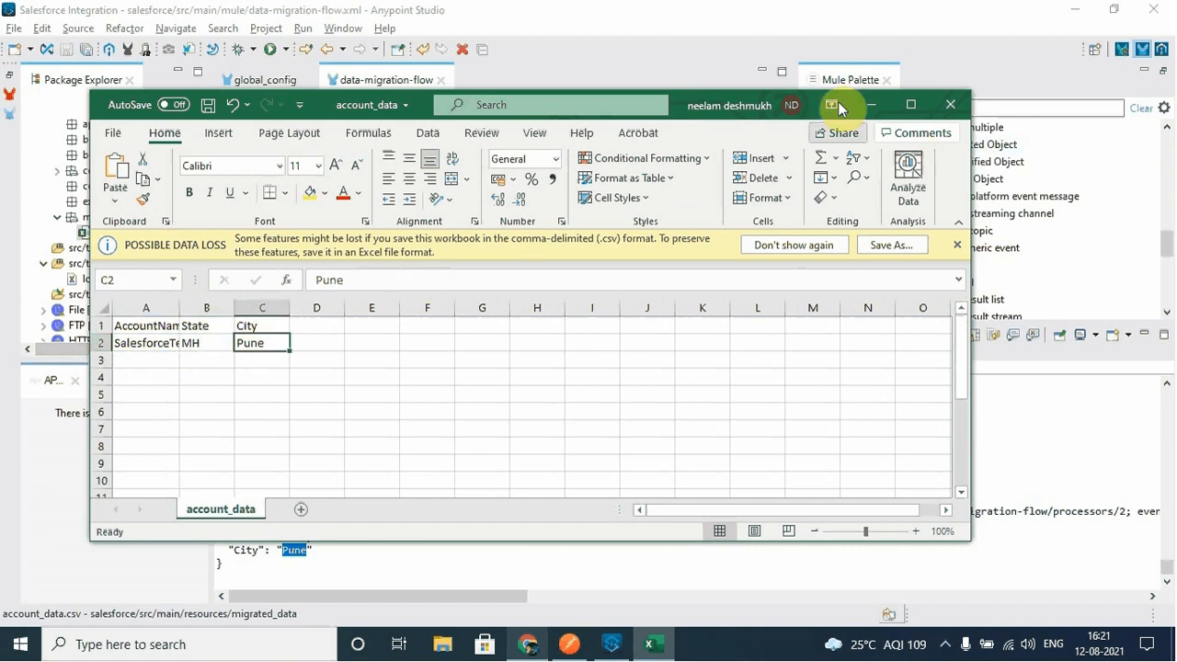
- Close account_data.csv without saving changes and close the data-migration-flow editor in Anypoint Studio
{"action": "left_click", "coordinate": [951, 104]}
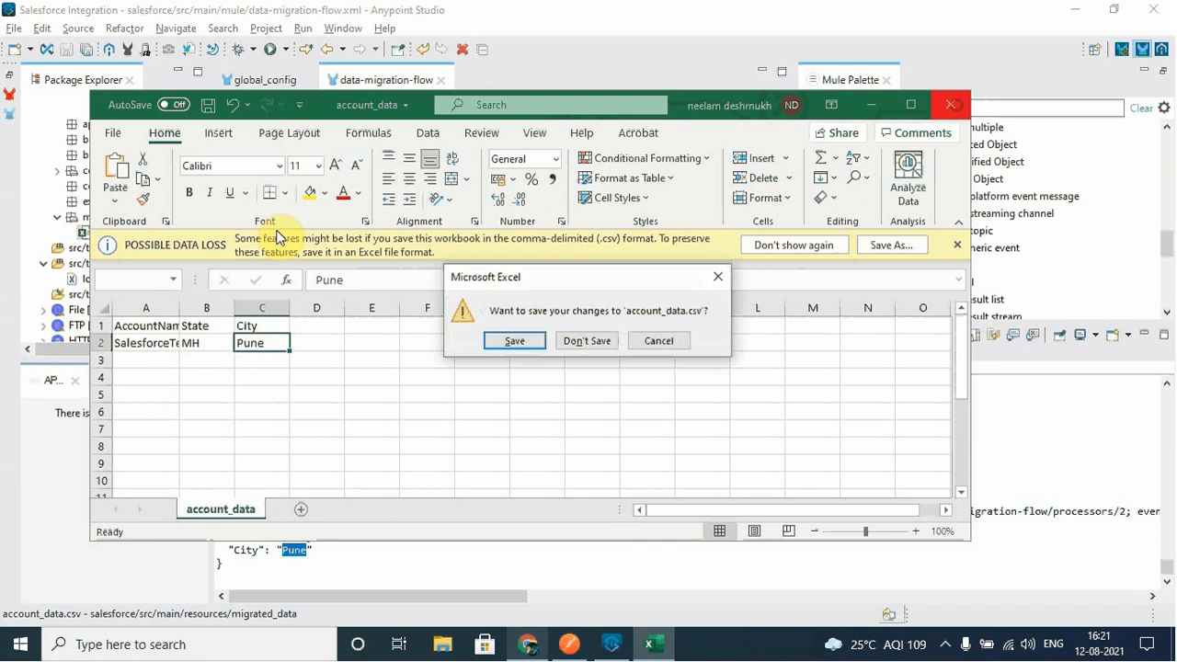
{"action": "left_click", "coordinate": [606, 340]}
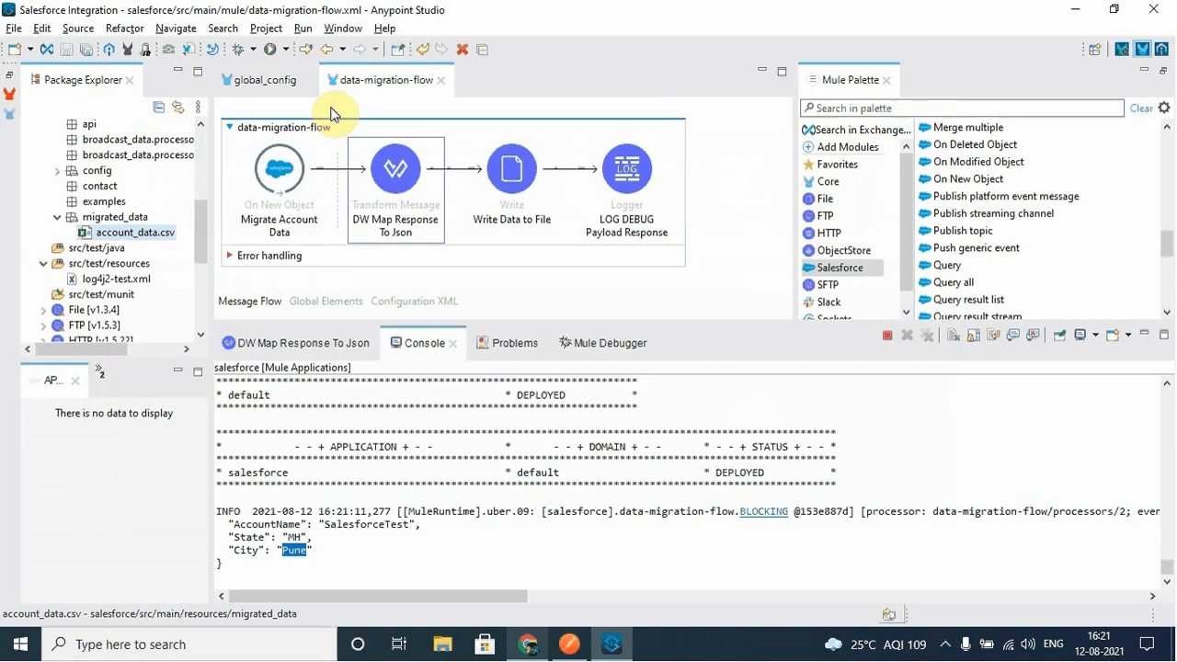
{"action": "left_click", "coordinate": [441, 82]}
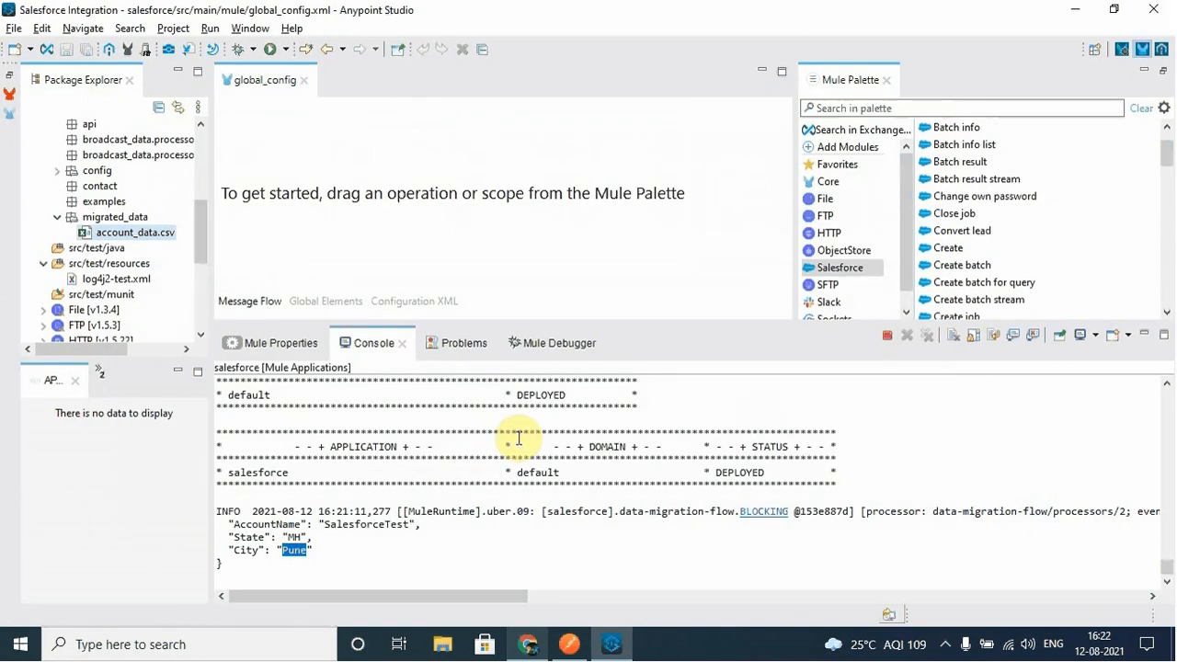
- Open broadcast-flow.xml from src/main/mule and enlarge the canvas so the flow fits from the Salesforce source to the logger
{"action": "scroll", "coordinate": [101, 226], "scroll_direction": "up", "scroll_amount": 1}
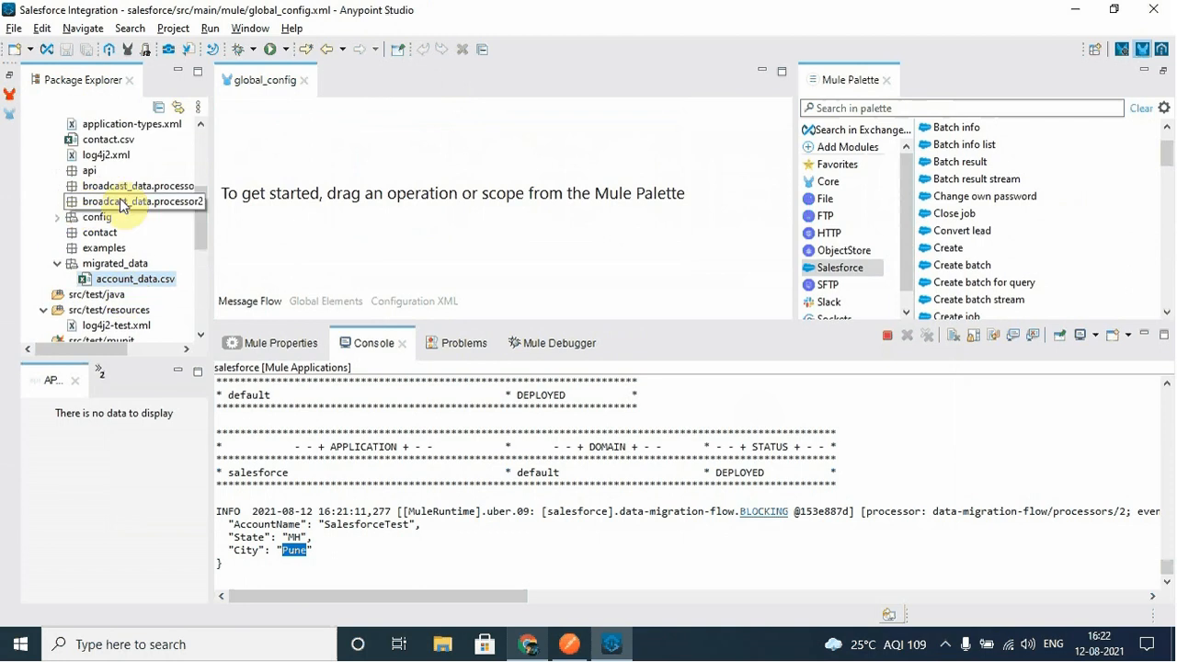
{"action": "scroll", "coordinate": [115, 207], "scroll_direction": "up", "scroll_amount": 4}
{"action": "double_click", "coordinate": [155, 158]}
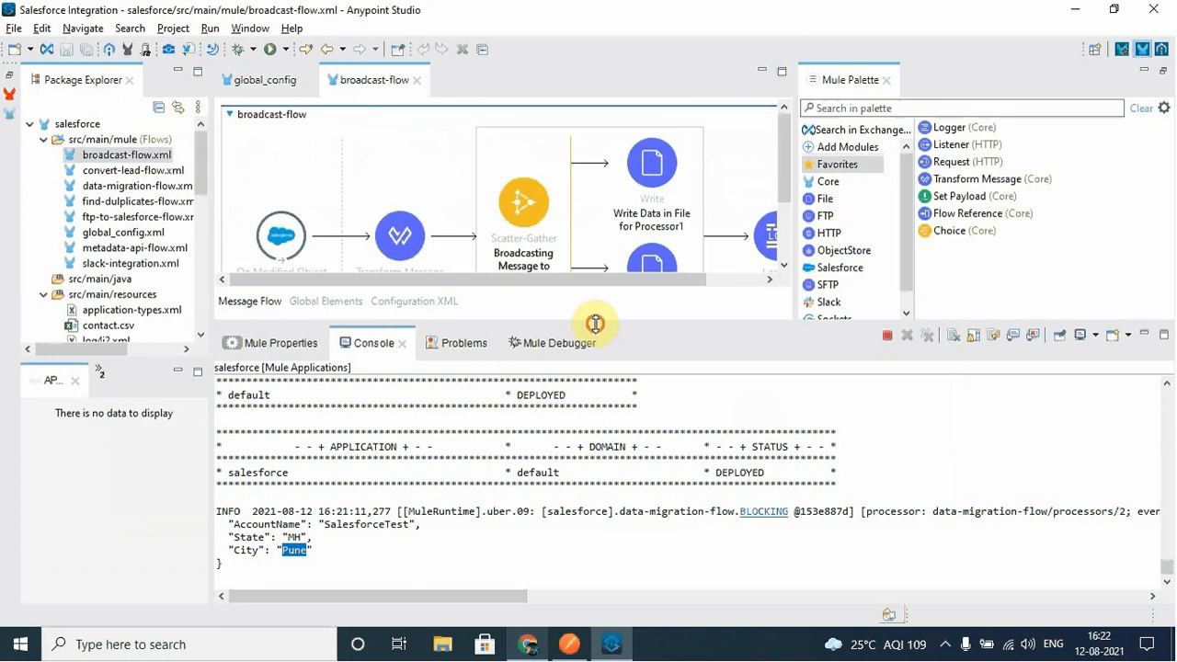
{"action": "left_click_drag", "start_coordinate": [594, 323], "coordinate": [597, 380]}
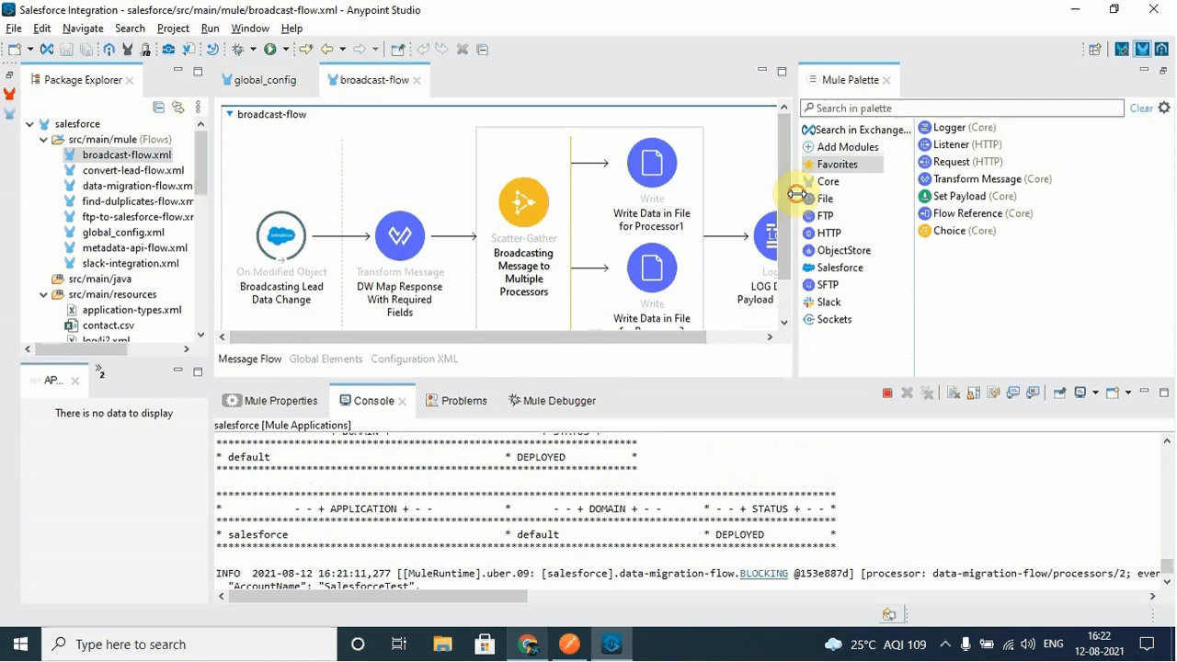
{"action": "left_click_drag", "start_coordinate": [796, 195], "coordinate": [866, 193]}
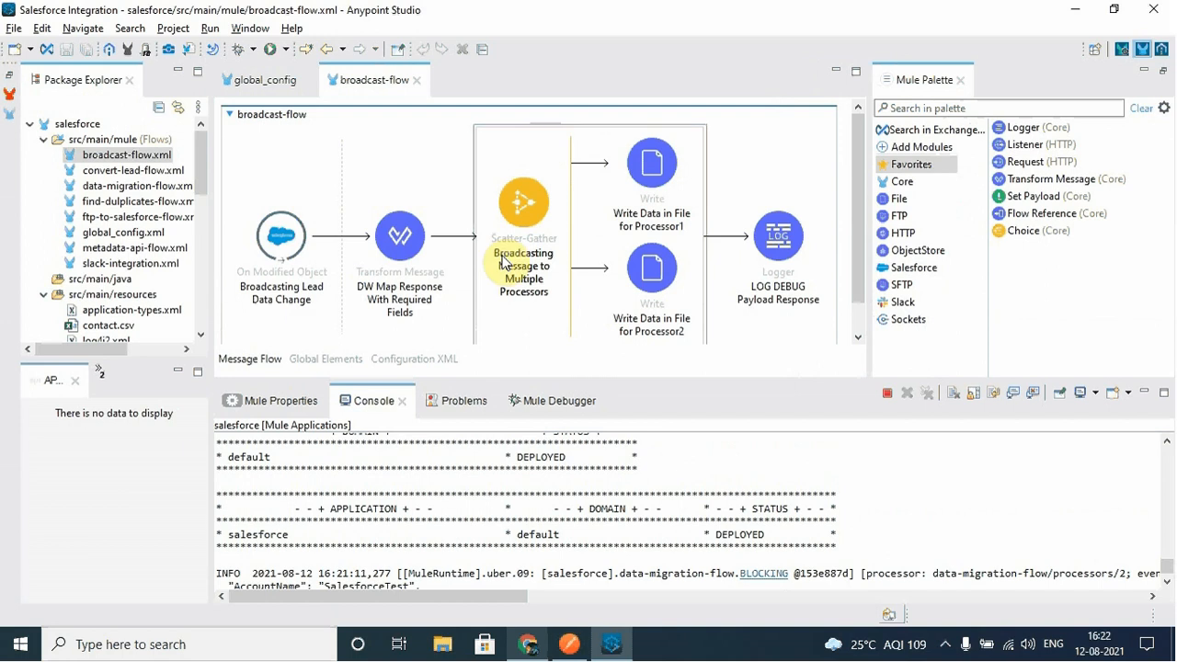
{"action": "left_click_drag", "start_coordinate": [761, 379], "coordinate": [764, 389]}
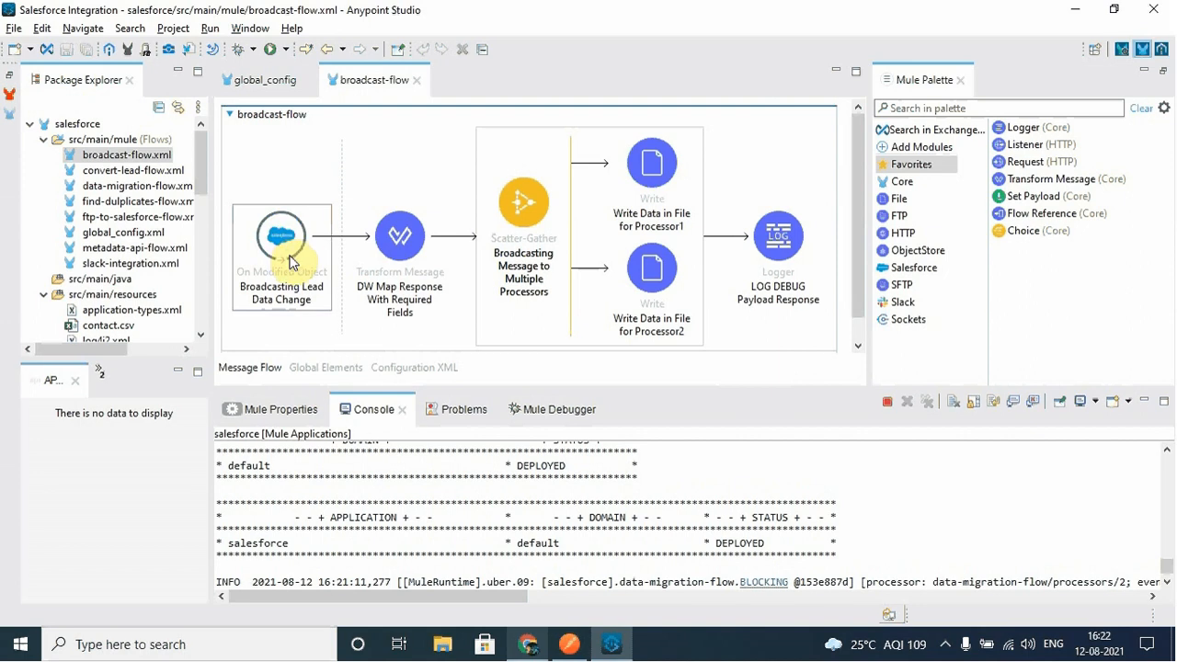
- Browse the Salesforce connector operations around On Modified Object and check the lead fields mapped in the Transform Message component
{"action": "left_click", "coordinate": [912, 267]}
{"action": "scroll", "coordinate": [1108, 267], "scroll_direction": "down", "scroll_amount": 12}
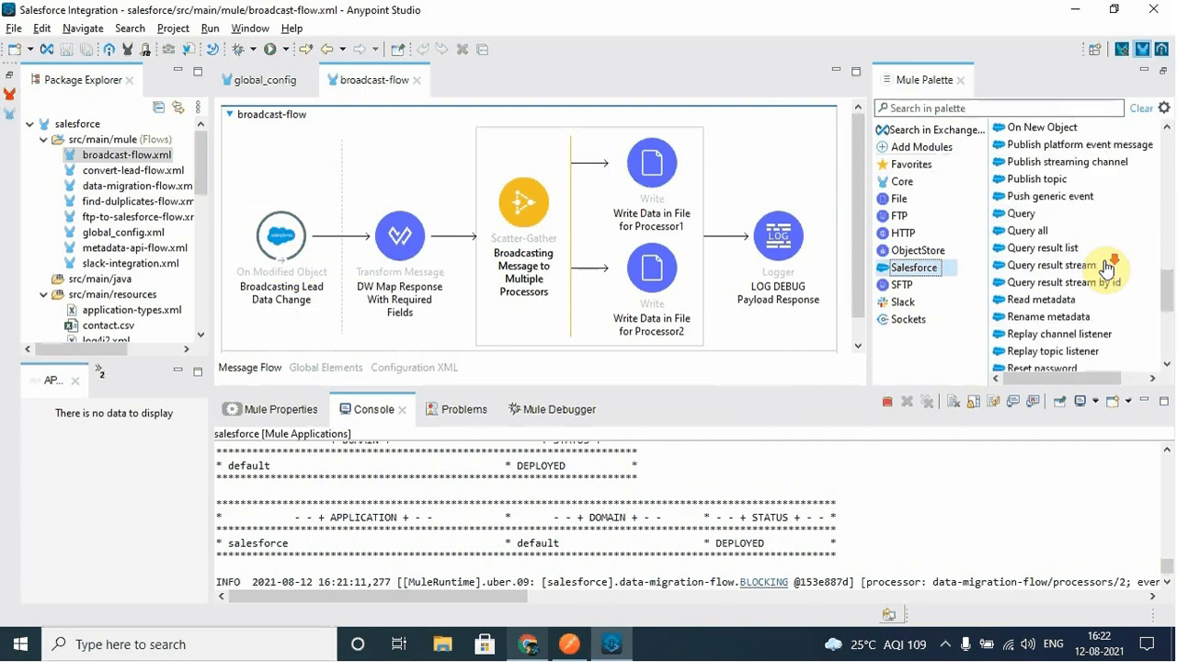
{"action": "scroll", "coordinate": [1103, 266], "scroll_direction": "up", "scroll_amount": 3}
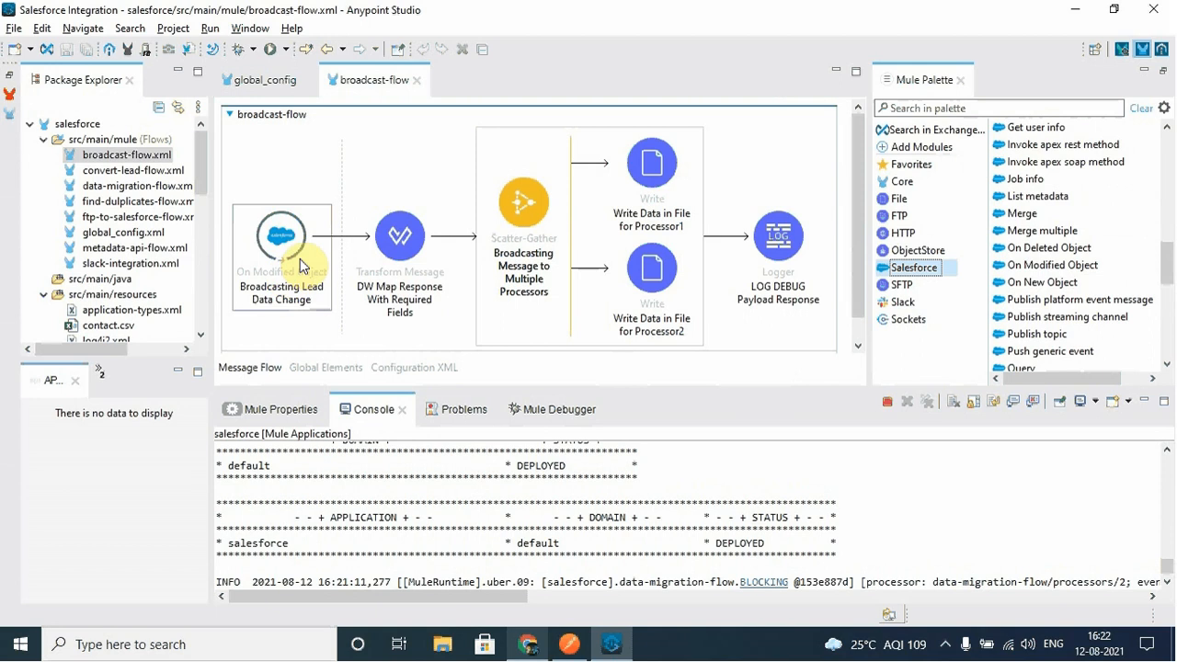
{"action": "left_click", "coordinate": [397, 241]}
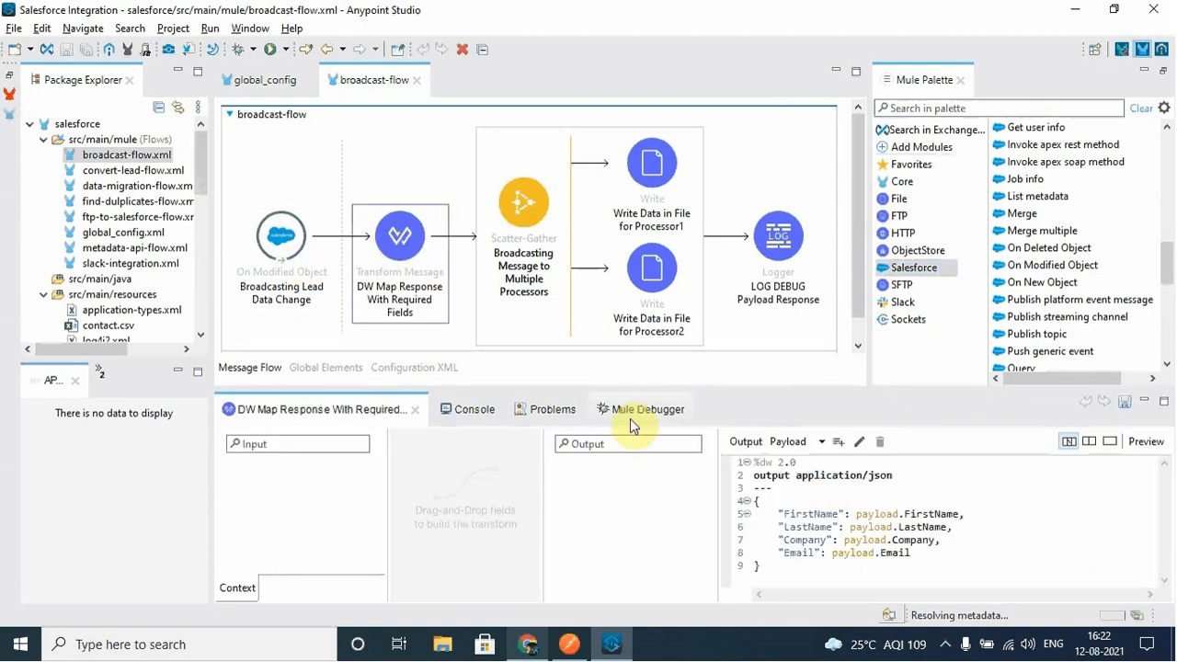
{"action": "left_click_drag", "start_coordinate": [778, 513], "coordinate": [956, 542]}
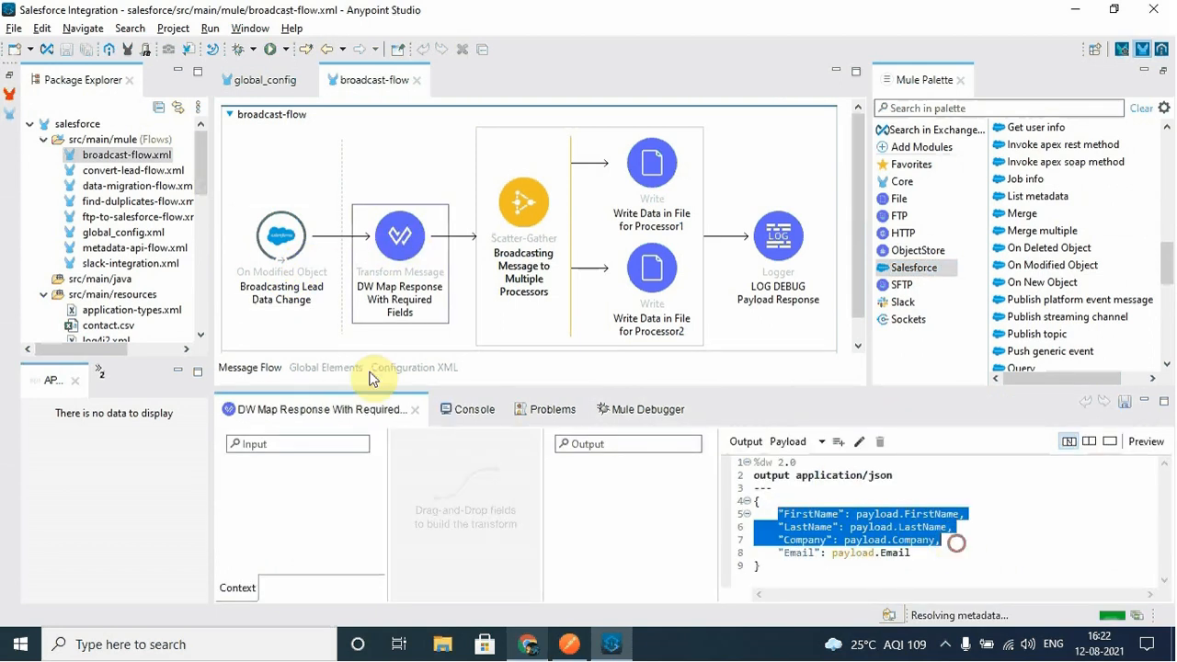
- Examine the object type, since date and polling frequency of the Broadcasting Lead Data Change source
{"action": "left_click", "coordinate": [291, 274]}
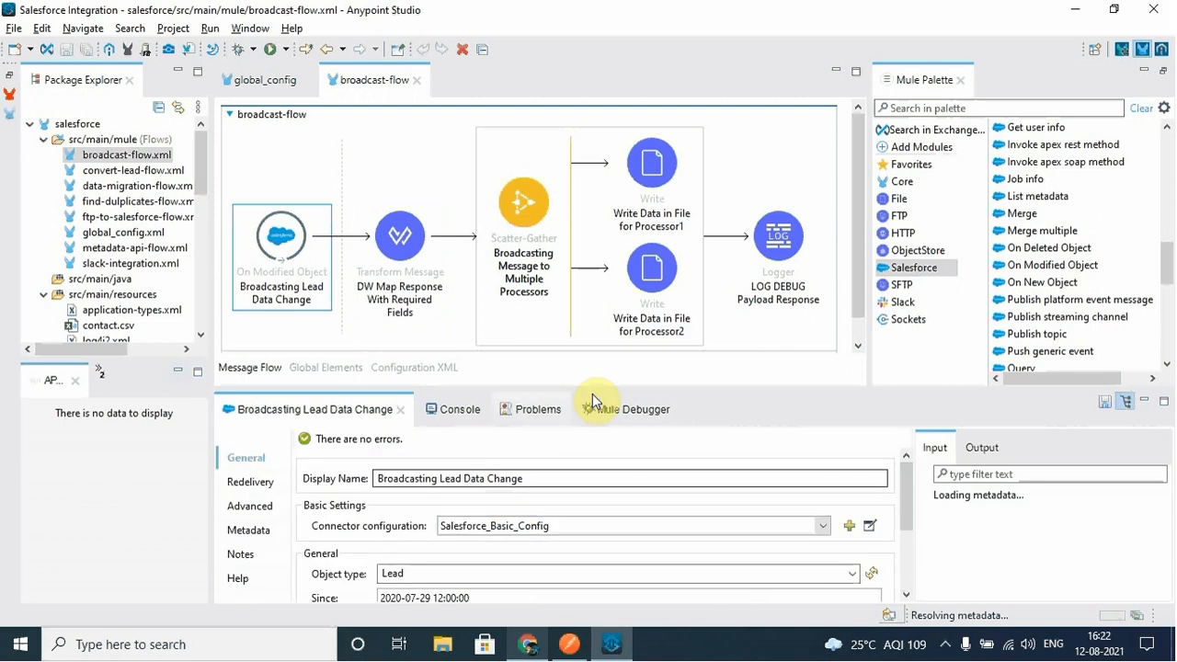
{"action": "left_click_drag", "start_coordinate": [606, 364], "coordinate": [607, 315]}
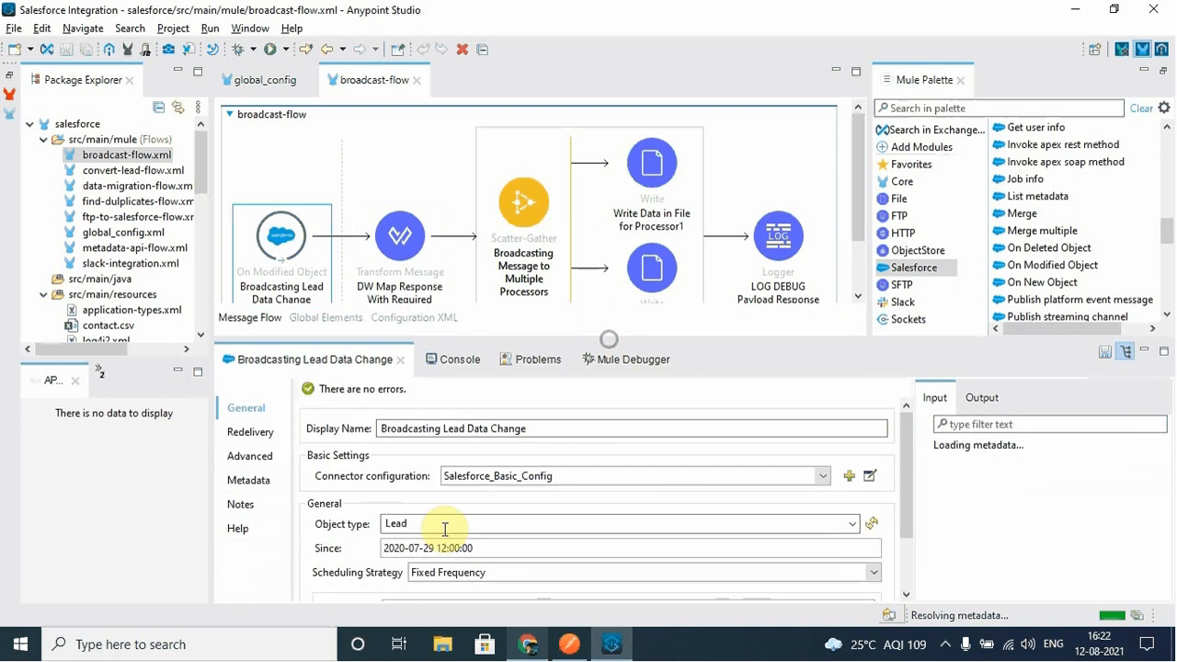
{"action": "left_click_drag", "start_coordinate": [902, 464], "coordinate": [911, 531]}
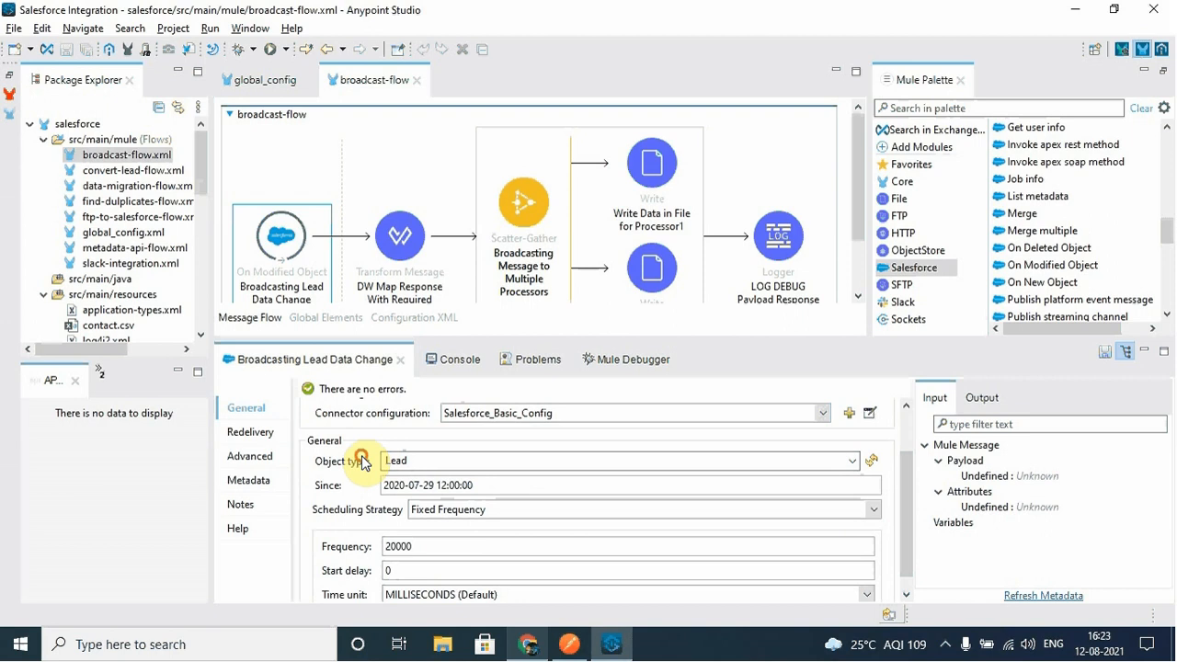
{"action": "left_click", "coordinate": [428, 544]}
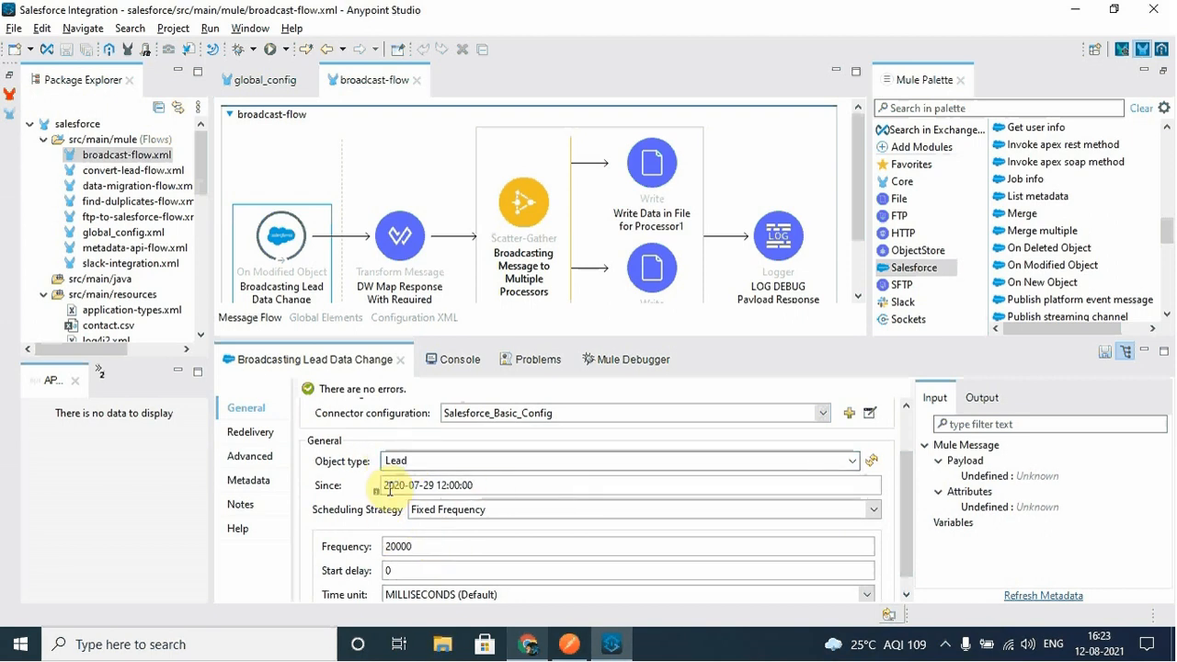
{"action": "left_click_drag", "start_coordinate": [496, 485], "coordinate": [381, 485]}
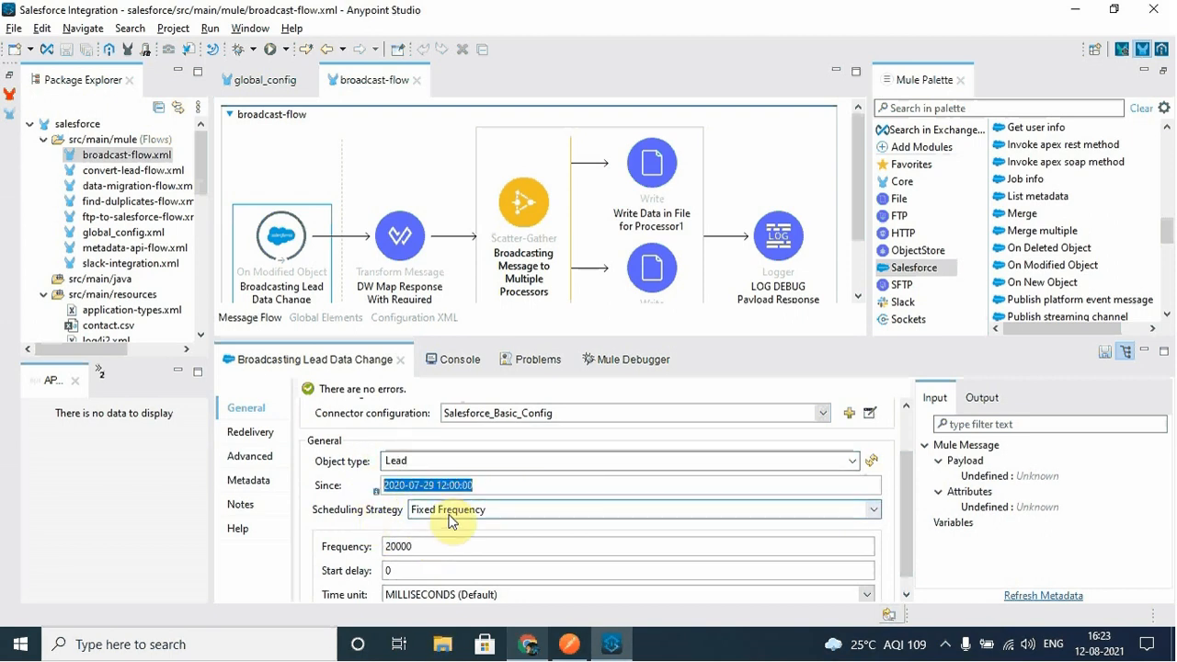
{"action": "scroll", "coordinate": [441, 533], "scroll_direction": "down", "scroll_amount": 1}
{"action": "double_click", "coordinate": [416, 530]}
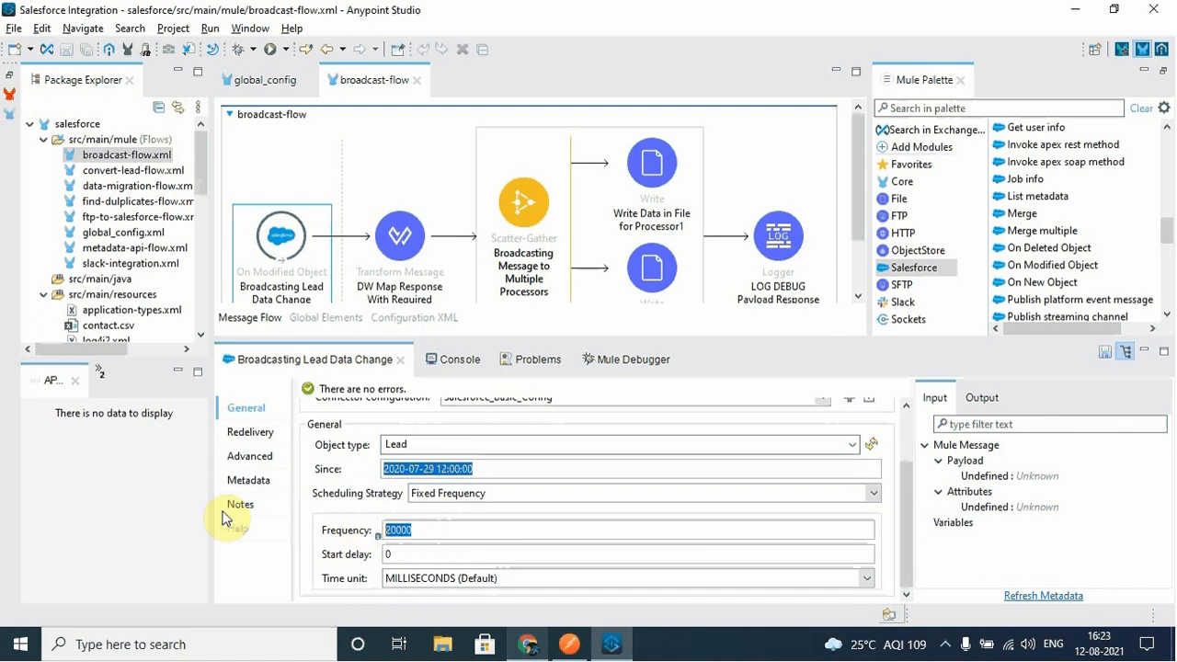
- Review the output payload mapping of DW Map Response With Required Fields and enlarge the canvas to show both Write processors
{"action": "left_click", "coordinate": [409, 262]}
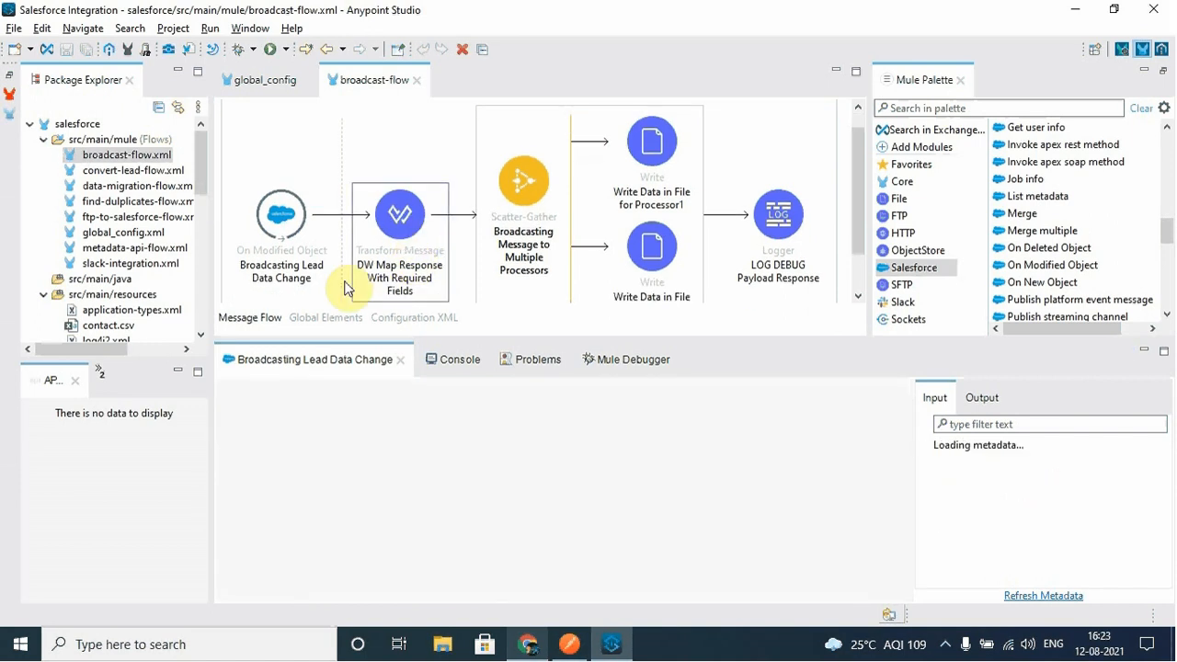
{"action": "left_click_drag", "start_coordinate": [843, 477], "coordinate": [954, 502]}
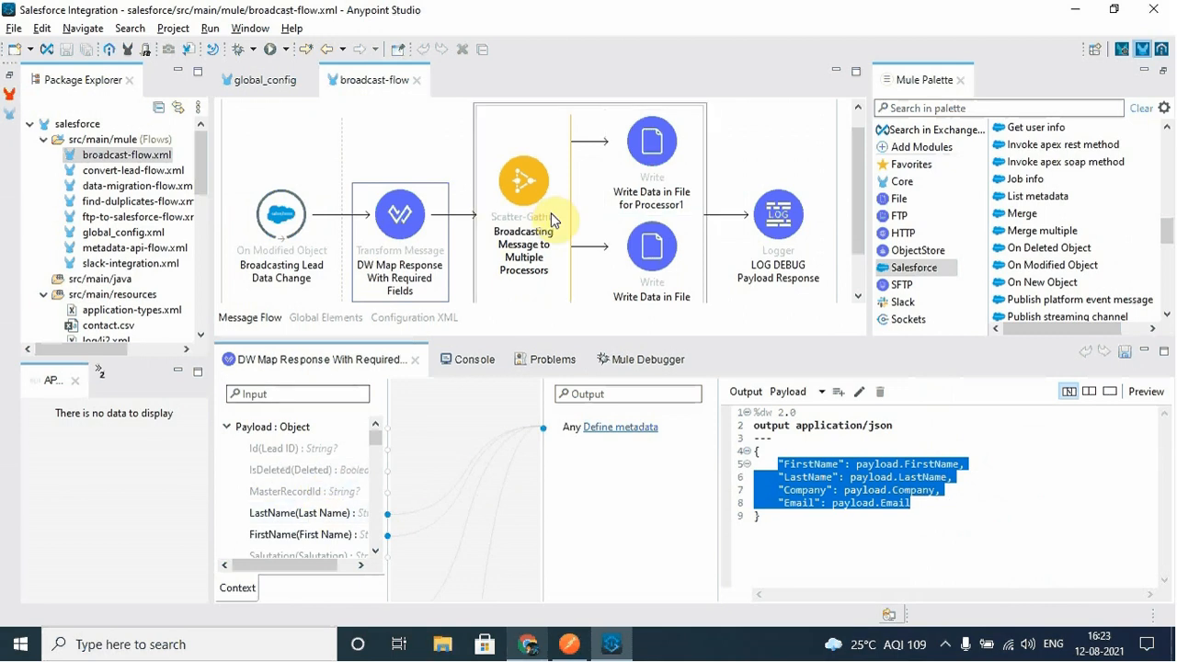
{"action": "left_click_drag", "start_coordinate": [861, 218], "coordinate": [865, 213]}
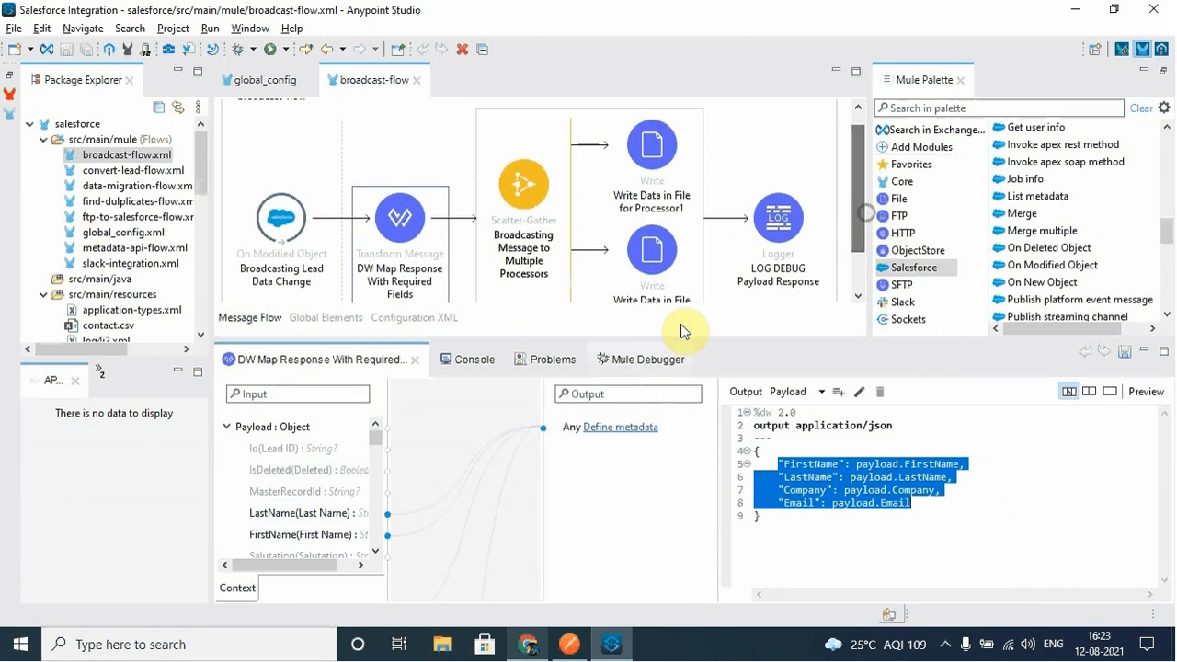
{"action": "left_click_drag", "start_coordinate": [684, 339], "coordinate": [684, 387]}
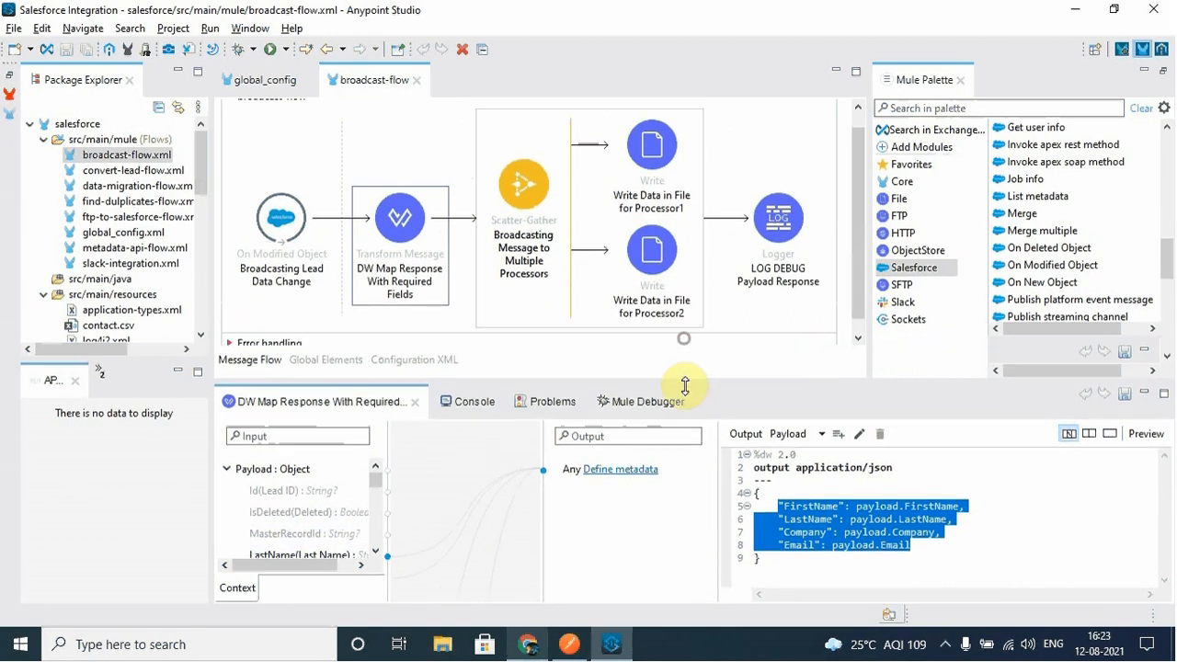
- Inspect the LOG DEBUG Payload Response logger's settings and show the console in a taller pane
{"action": "left_click", "coordinate": [277, 214]}
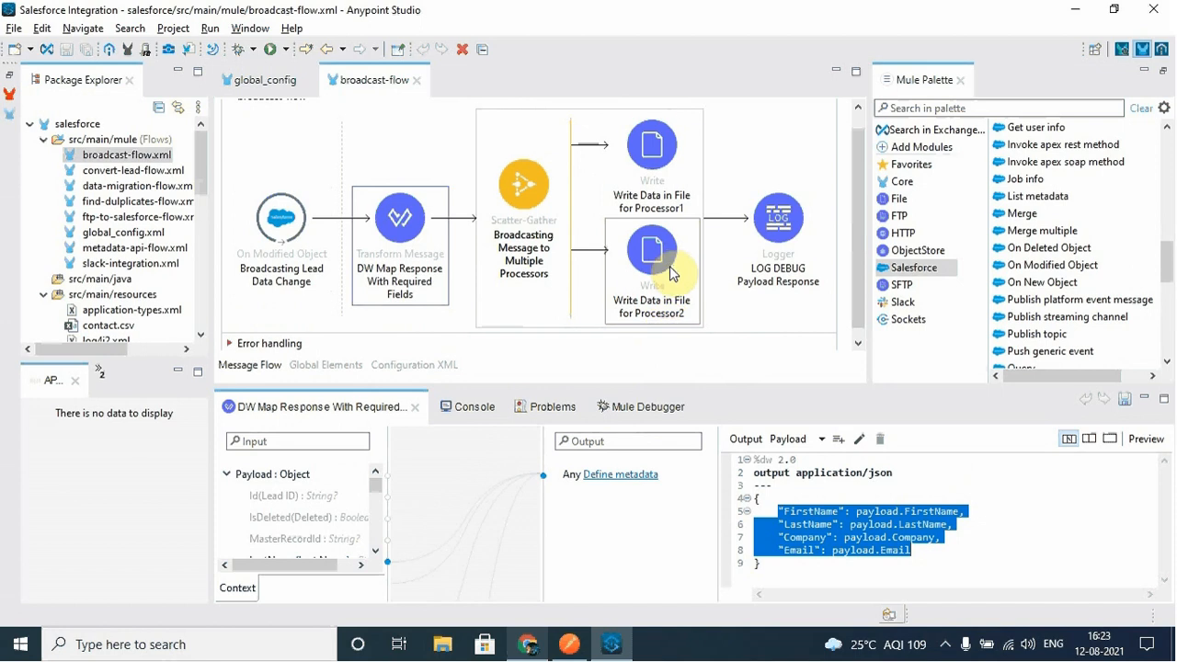
{"action": "left_click", "coordinate": [1032, 525]}
{"action": "left_click", "coordinate": [803, 266]}
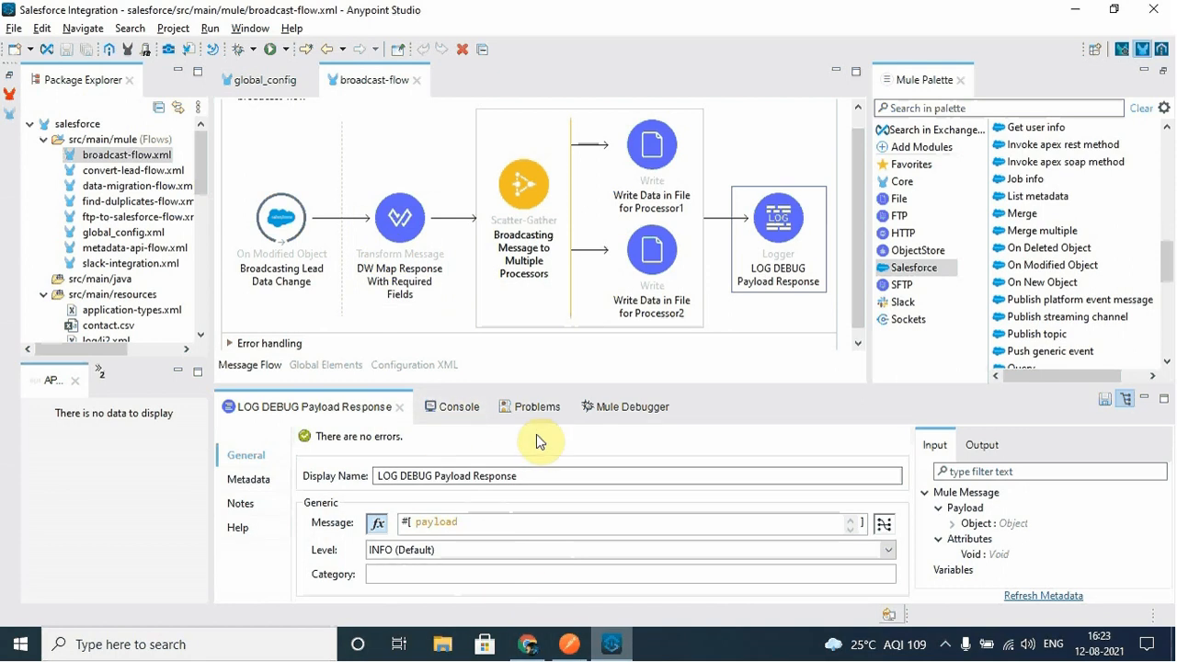
{"action": "left_click", "coordinate": [454, 412]}
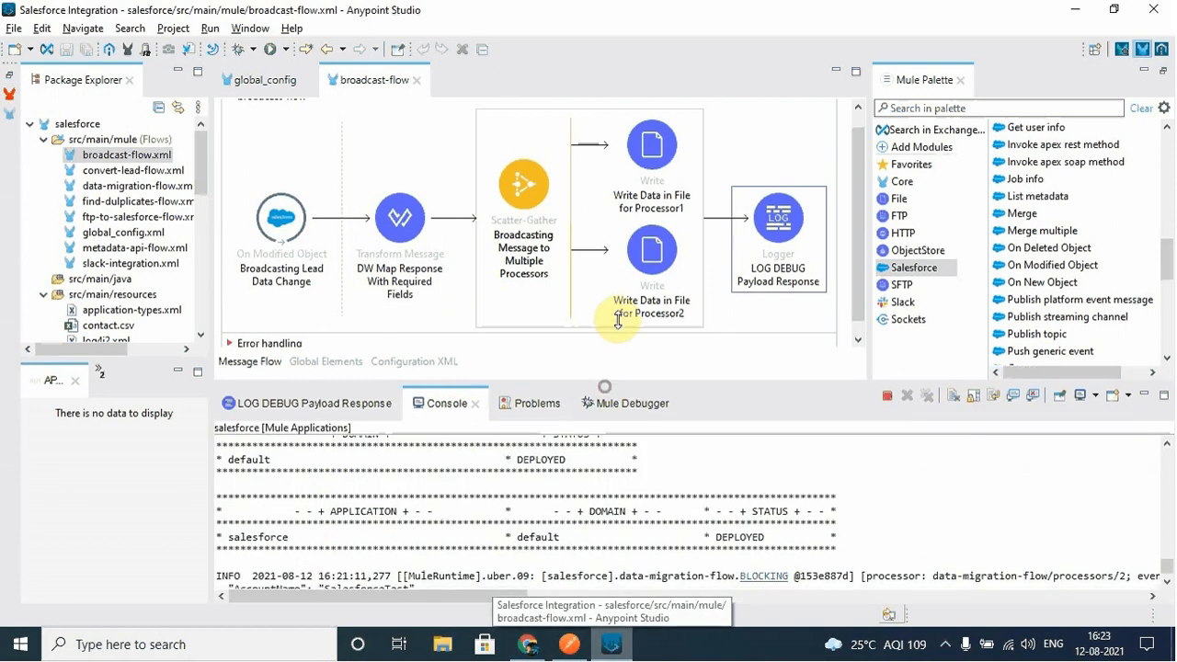
{"action": "left_click_drag", "start_coordinate": [605, 386], "coordinate": [605, 321]}
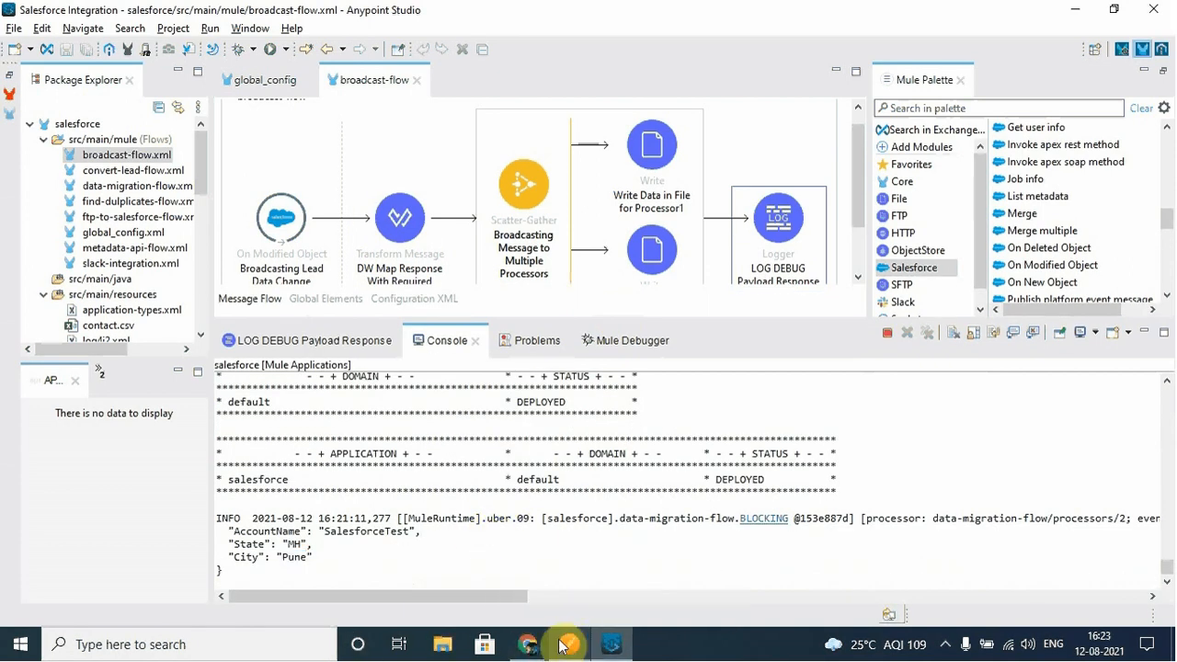
- Switch to Salesforce in Chrome and open the lead of company XYZ for editing from the Leads list
{"action": "left_click", "coordinate": [527, 644]}
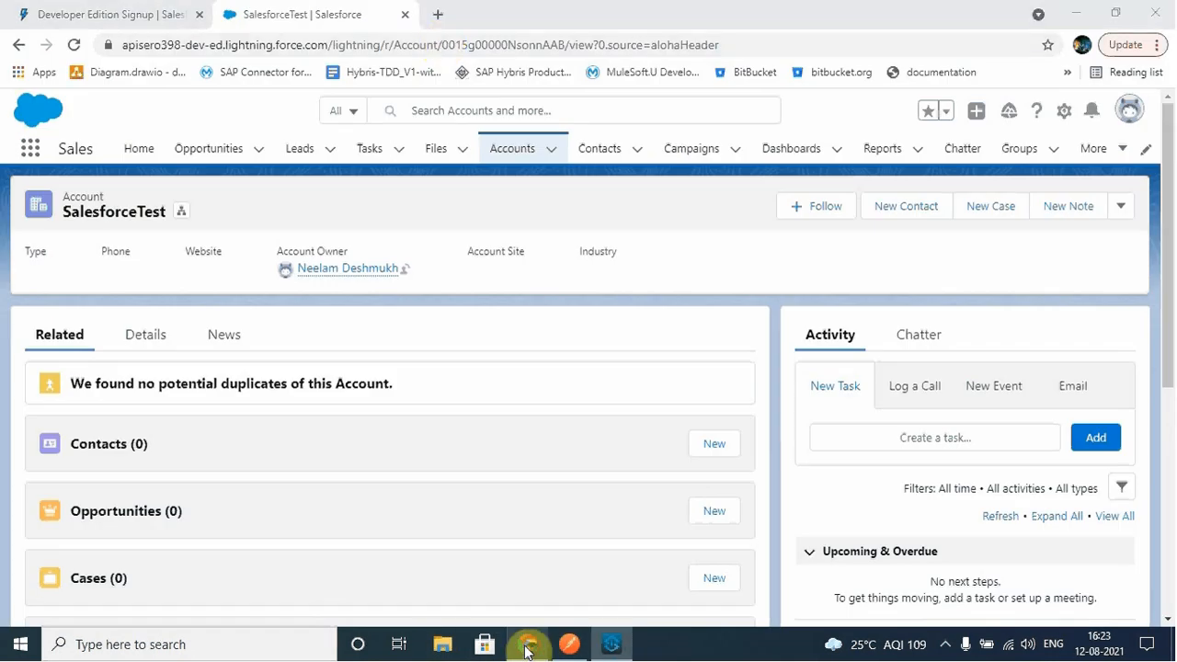
{"action": "left_click", "coordinate": [309, 152]}
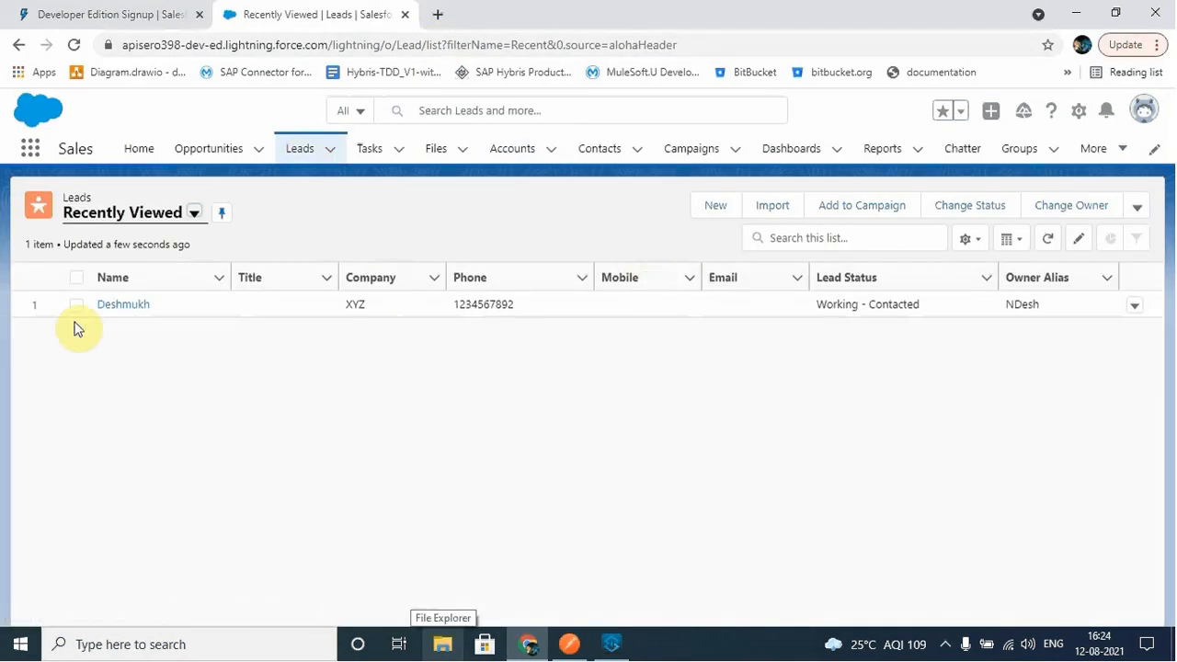
{"action": "left_click", "coordinate": [1135, 307]}
{"action": "left_click", "coordinate": [1076, 340]}
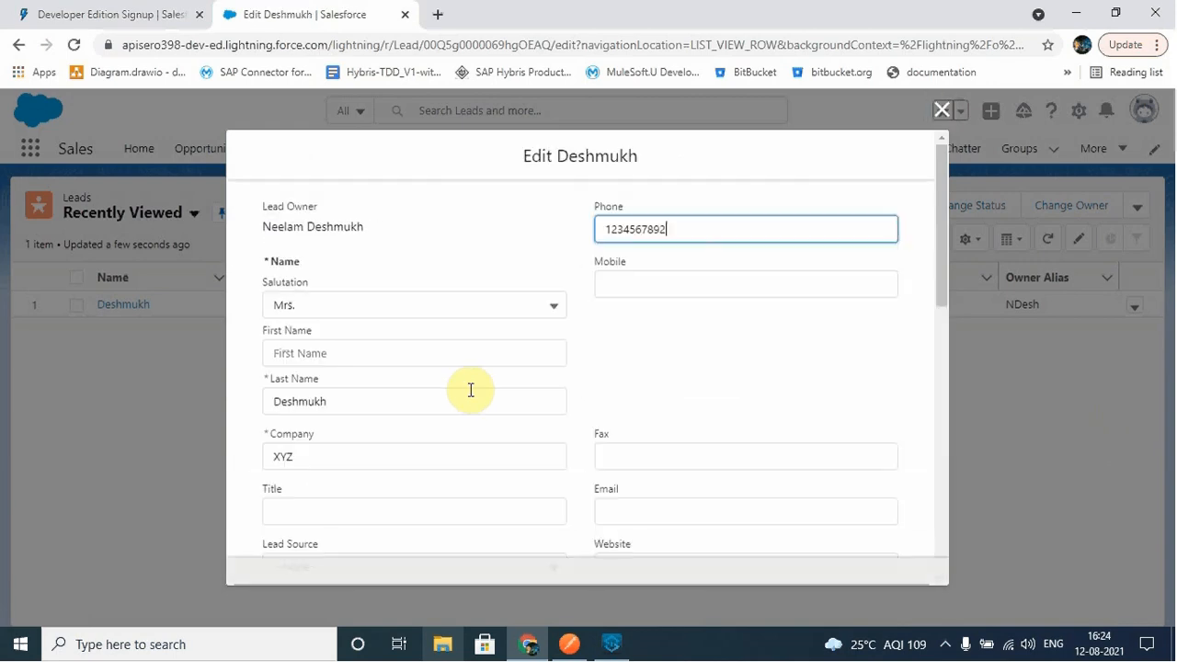
- Change the lead's Lead Status to Open - Not Contacted and save the record
{"action": "scroll", "coordinate": [764, 393], "scroll_direction": "down", "scroll_amount": 2}
{"action": "scroll", "coordinate": [764, 392], "scroll_direction": "down", "scroll_amount": 1}
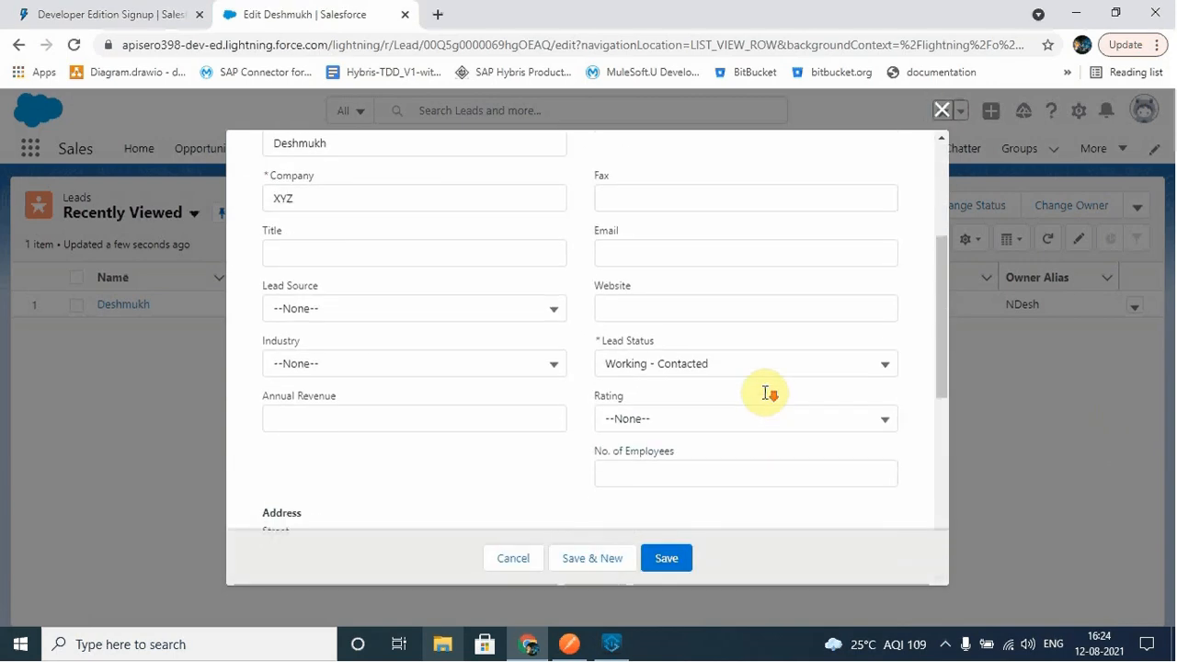
{"action": "left_click_drag", "start_coordinate": [683, 344], "coordinate": [597, 341]}
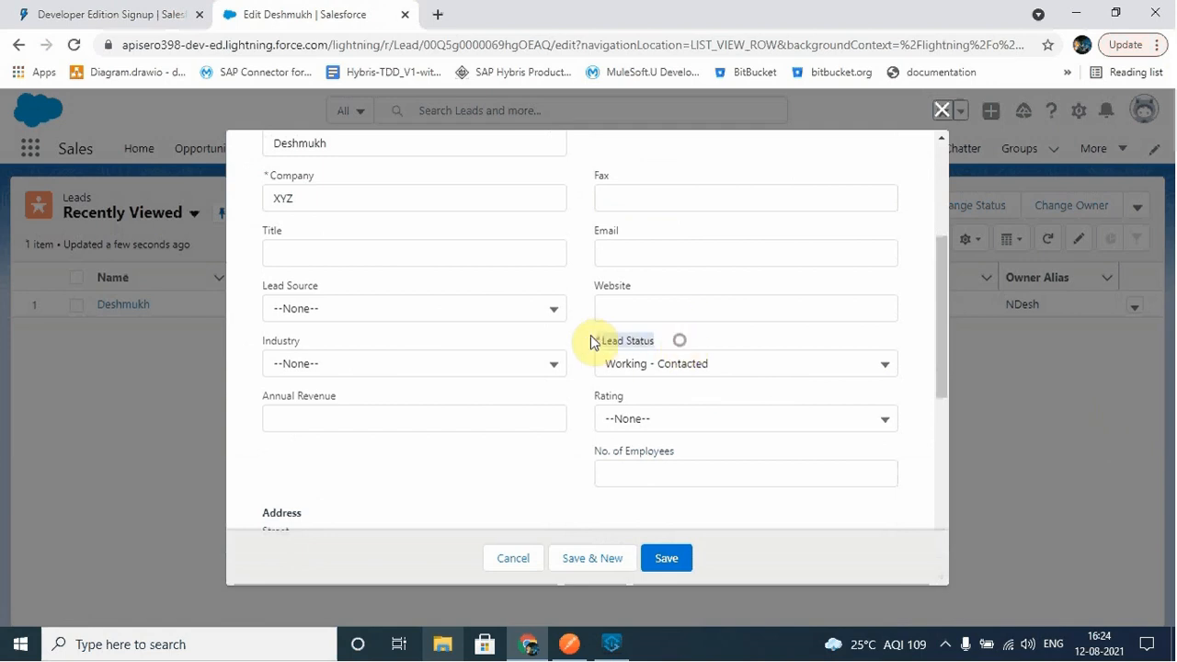
{"action": "left_click", "coordinate": [884, 363]}
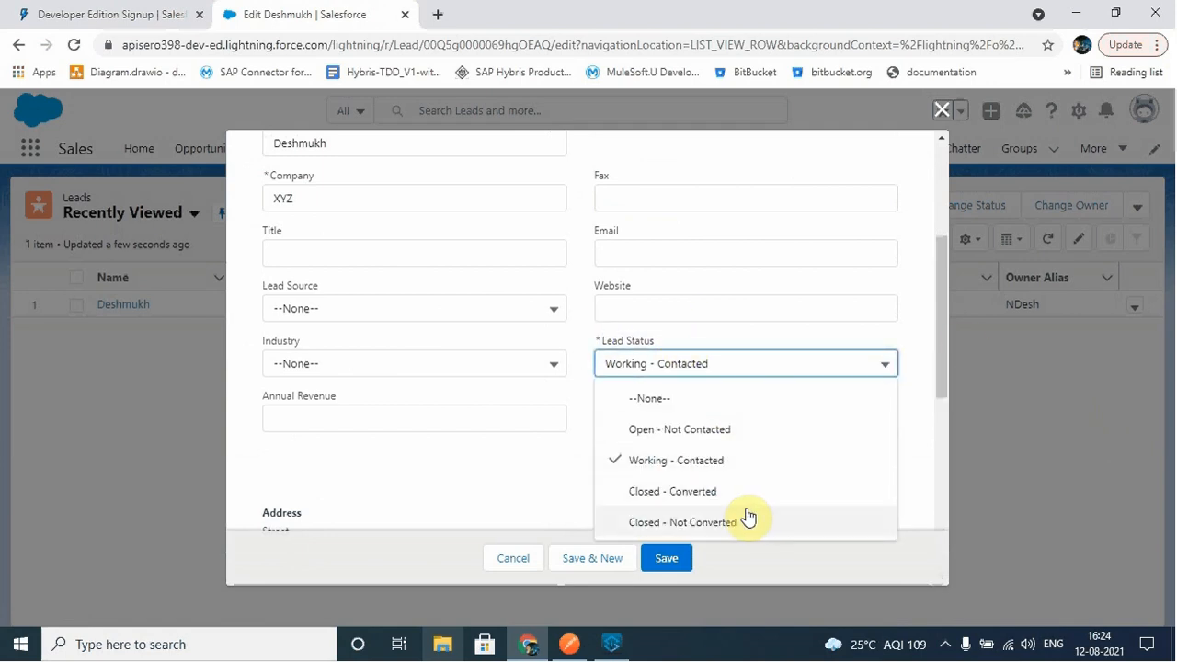
{"action": "left_click", "coordinate": [676, 430]}
{"action": "left_click", "coordinate": [663, 559]}
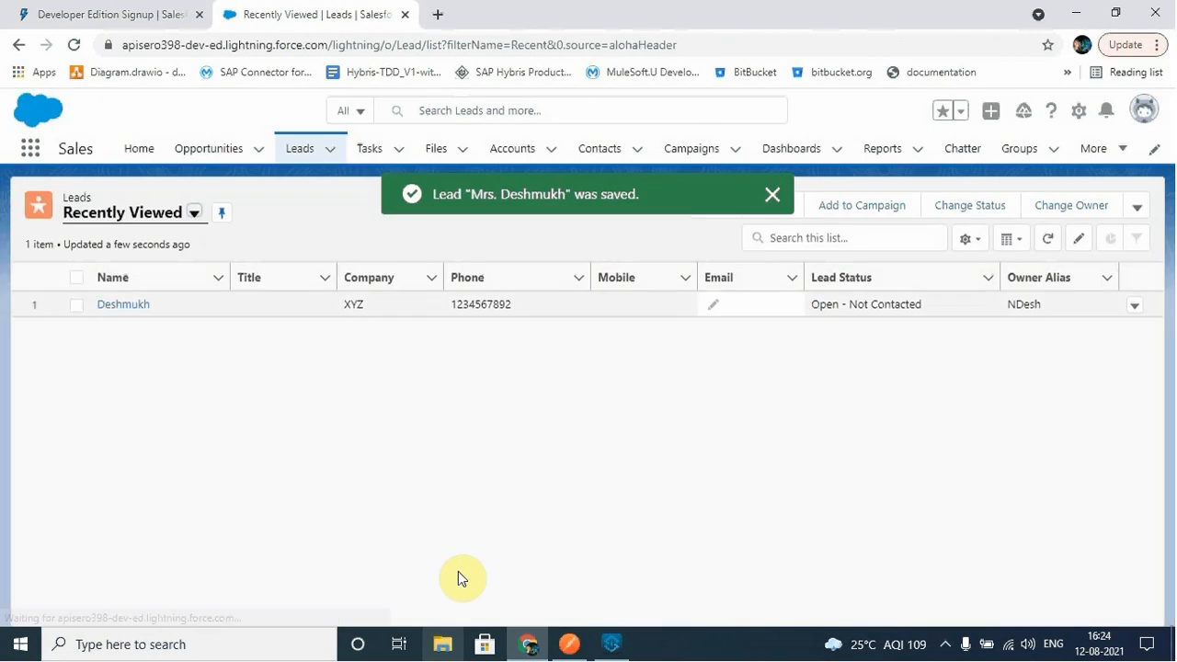
- Switch back to Anypoint Studio and examine the broadcast-flow entry logged in the console
{"action": "left_click", "coordinate": [611, 644]}
{"action": "scroll", "coordinate": [119, 212], "scroll_direction": "down", "scroll_amount": 2}
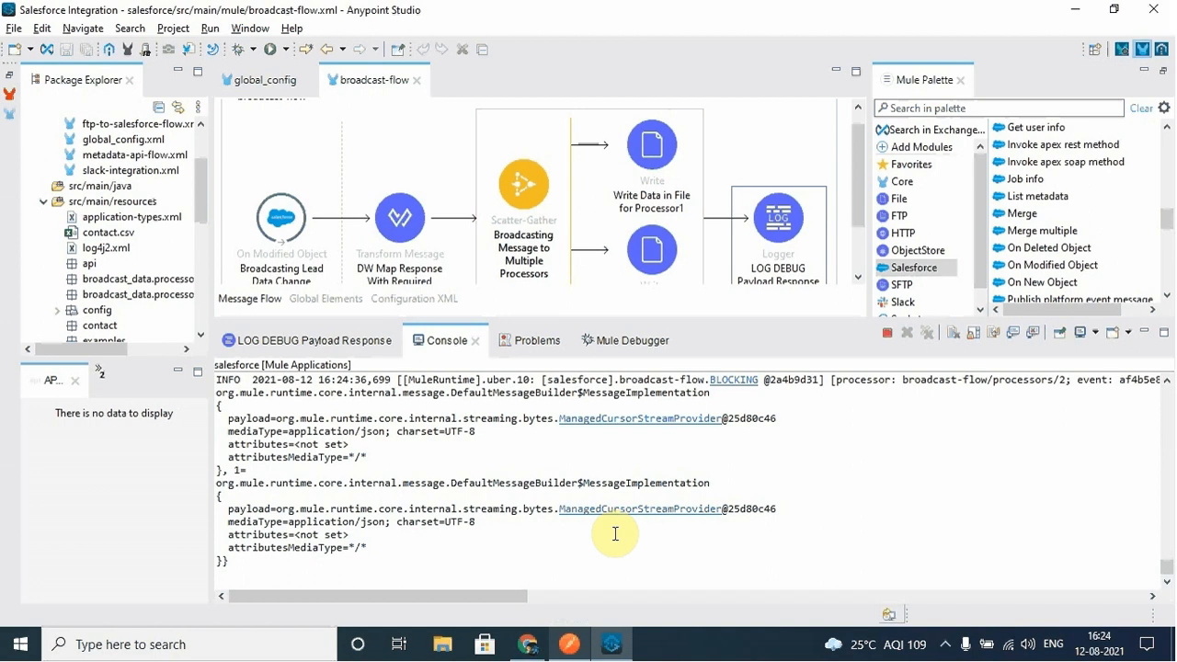
{"action": "scroll", "coordinate": [615, 533], "scroll_direction": "up", "scroll_amount": 1}
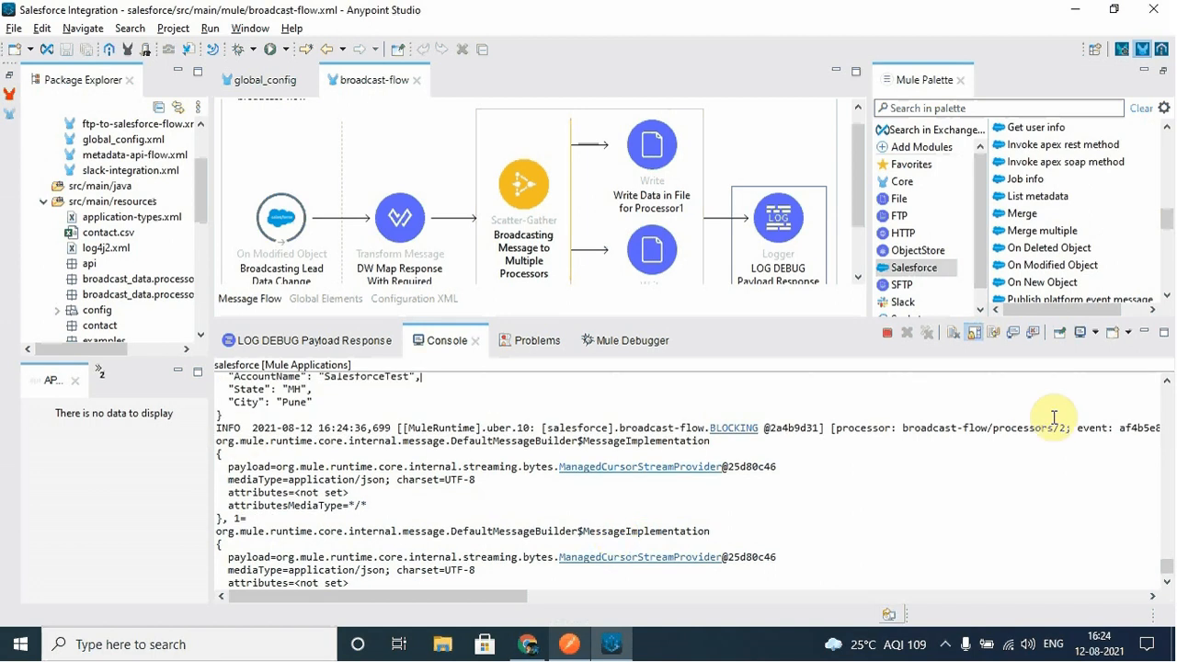
- Read the console log to its end and refresh the broadcast_data processor1 and processor2 folders in the project
{"action": "scroll", "coordinate": [374, 473], "scroll_direction": "down", "scroll_amount": 1}
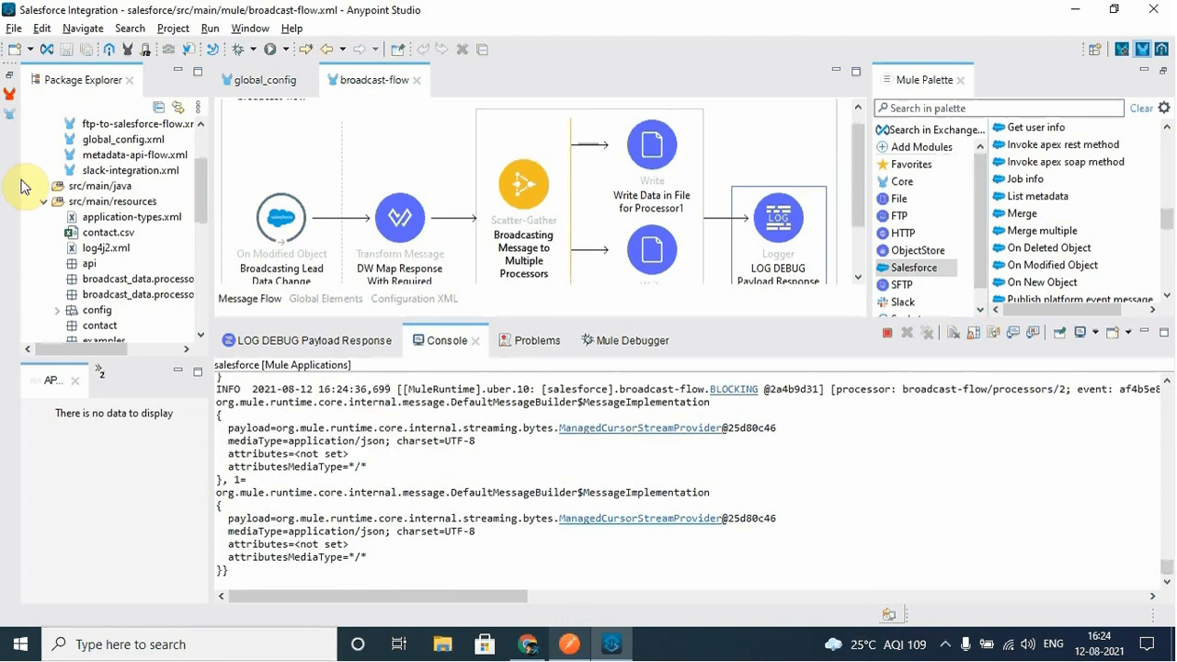
{"action": "left_click", "coordinate": [129, 279]}
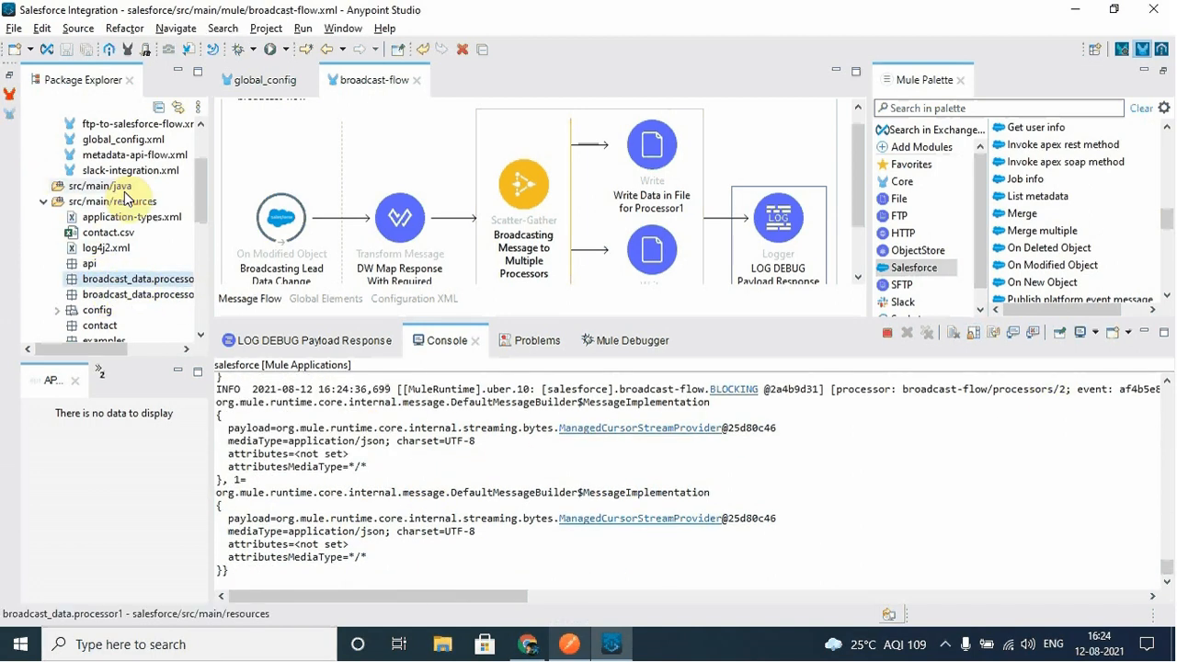
{"action": "left_click", "coordinate": [136, 294], "text": "ctrl"}
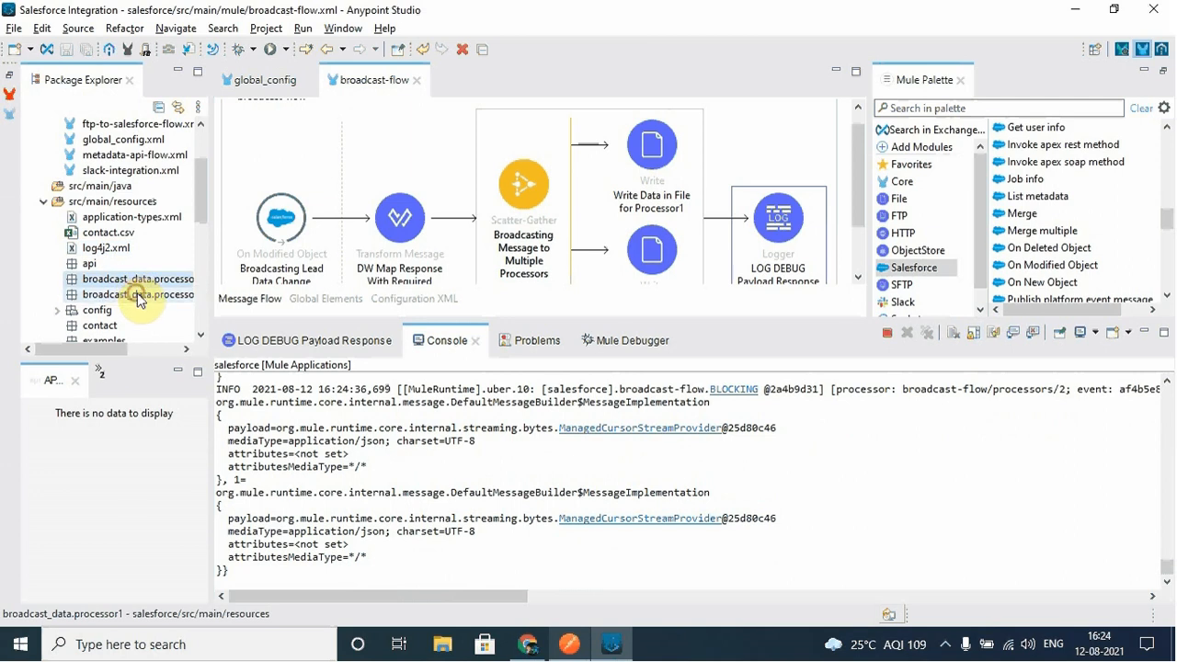
{"action": "right_click", "coordinate": [154, 343]}
{"action": "left_click", "coordinate": [188, 377]}
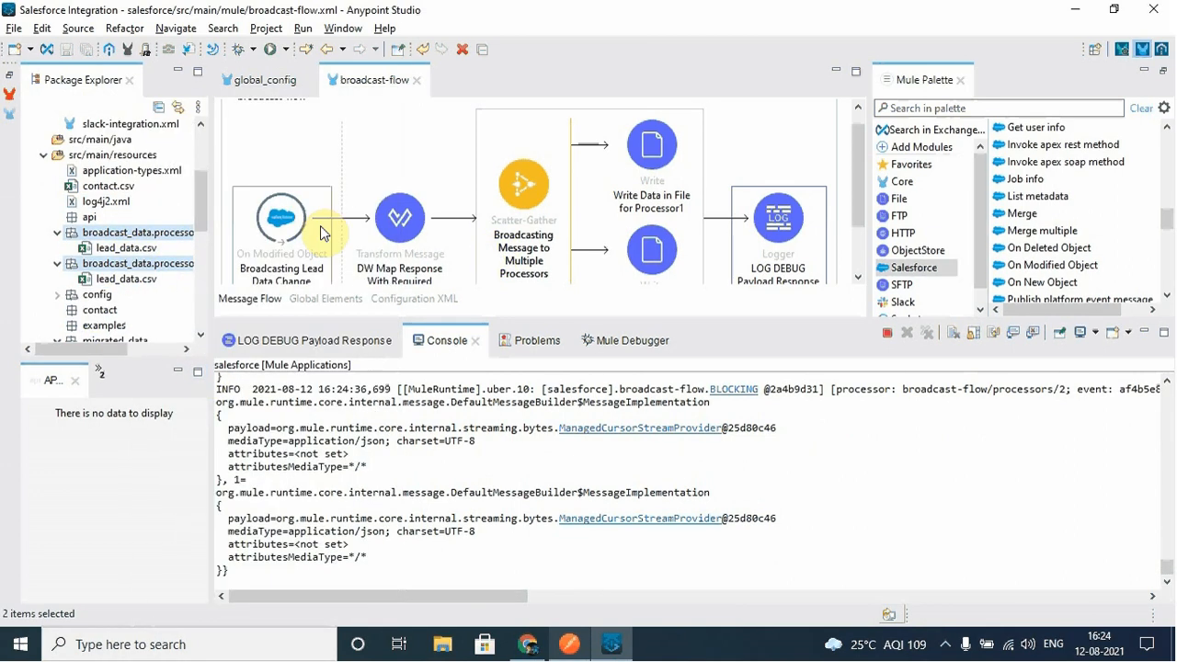
- Check the Leads list in Chrome and open processor1's lead_data.csv in Excel from Anypoint Studio, dismissing the subscription and data-loss notices
{"action": "left_click", "coordinate": [527, 643]}
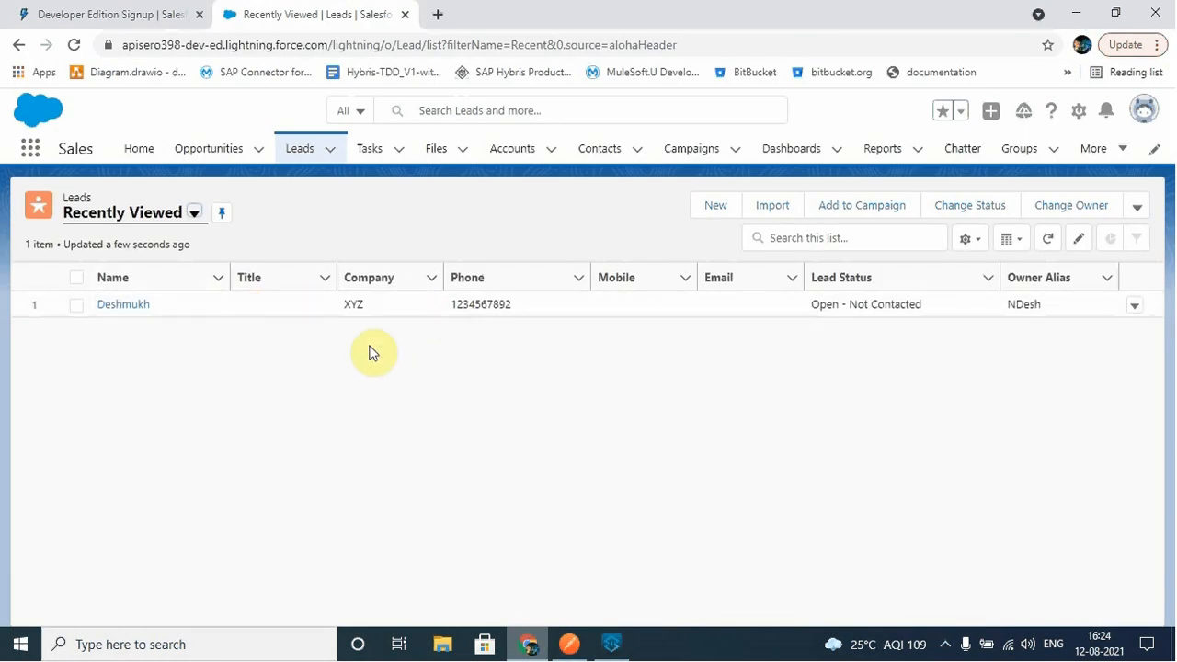
{"action": "left_click", "coordinate": [609, 642]}
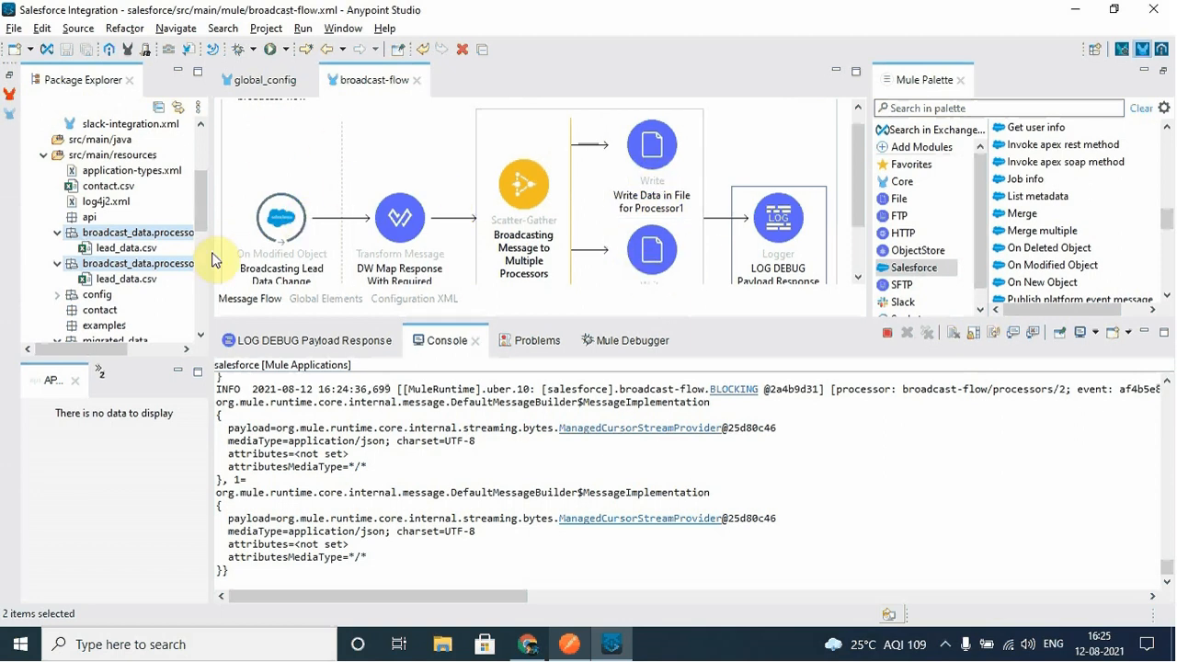
{"action": "double_click", "coordinate": [138, 250]}
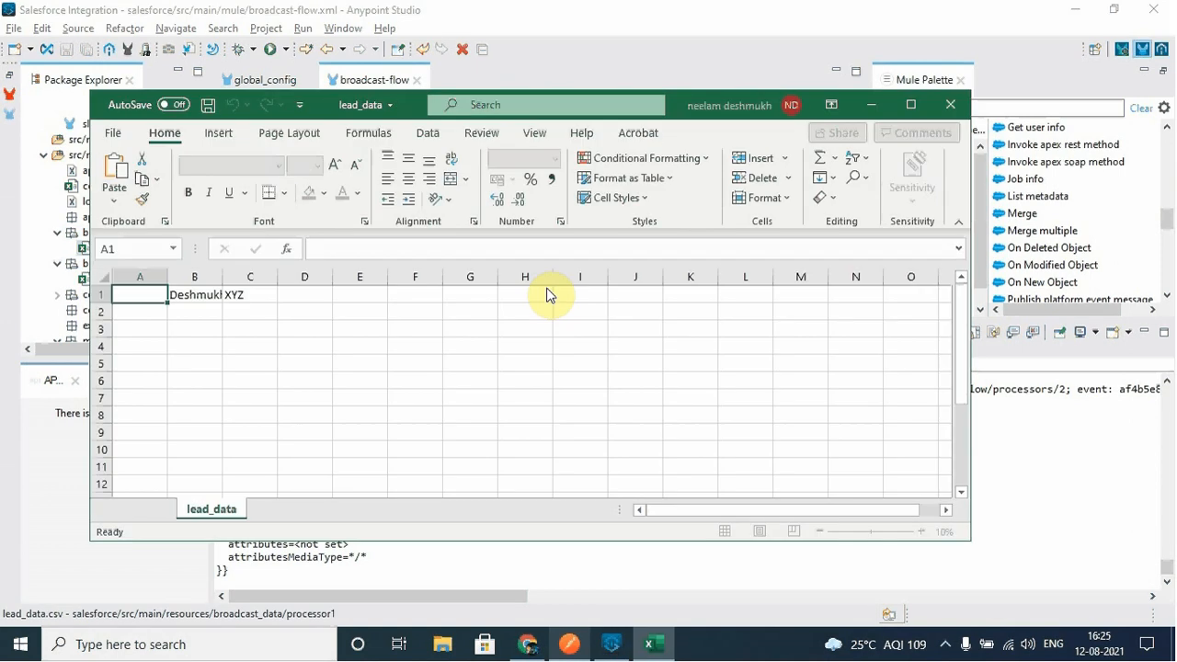
{"action": "left_click", "coordinate": [206, 331]}
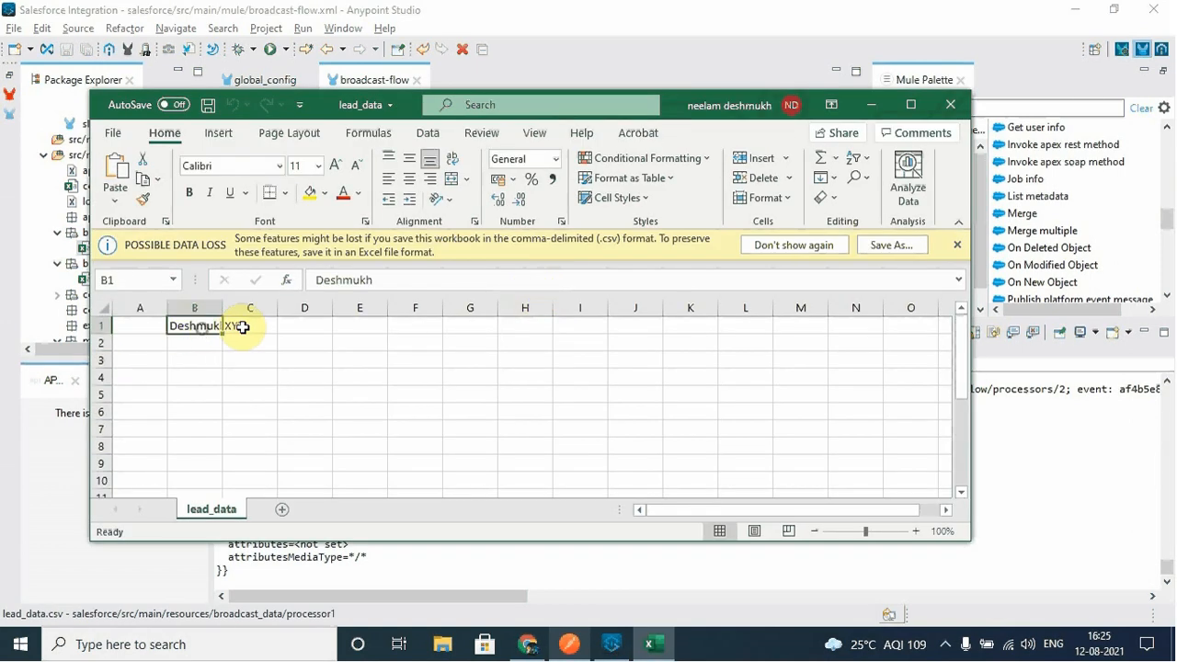
{"action": "left_click", "coordinate": [243, 327]}
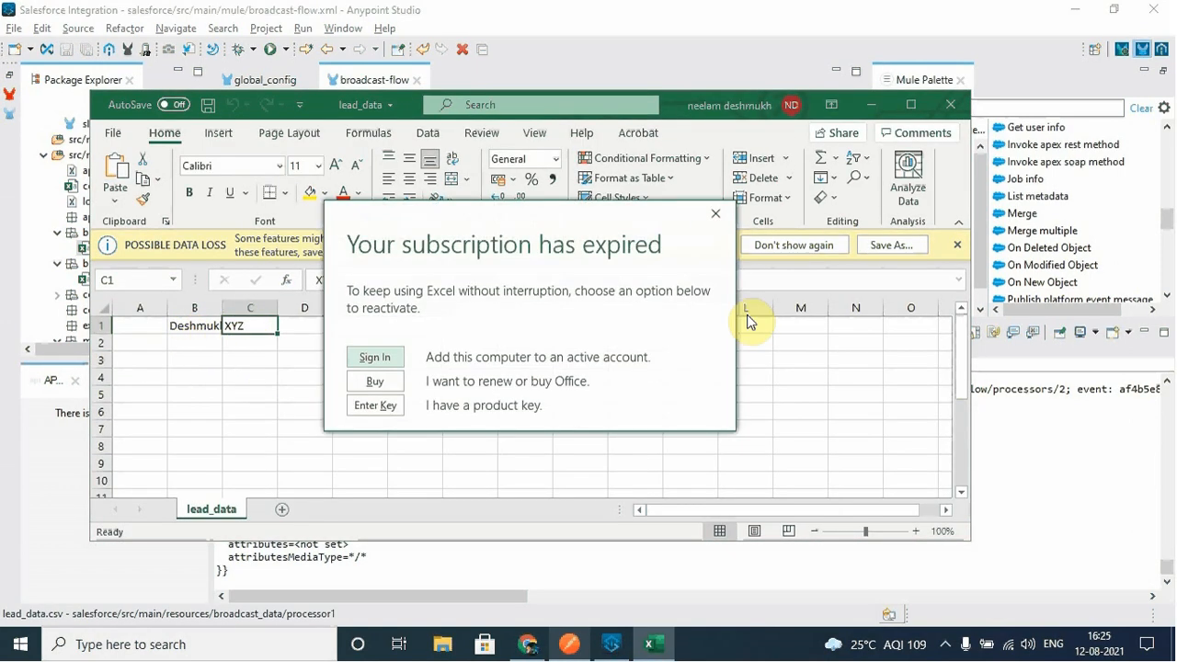
{"action": "left_click", "coordinate": [722, 217]}
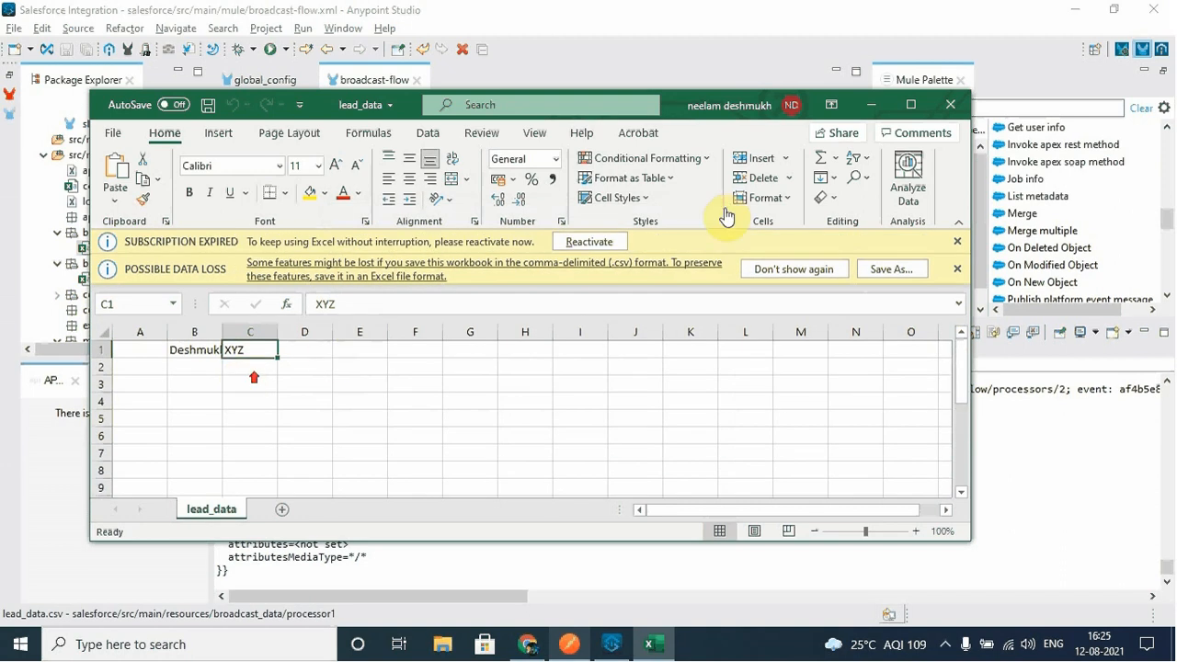
{"action": "left_click", "coordinate": [957, 268]}
{"action": "left_click", "coordinate": [956, 240]}
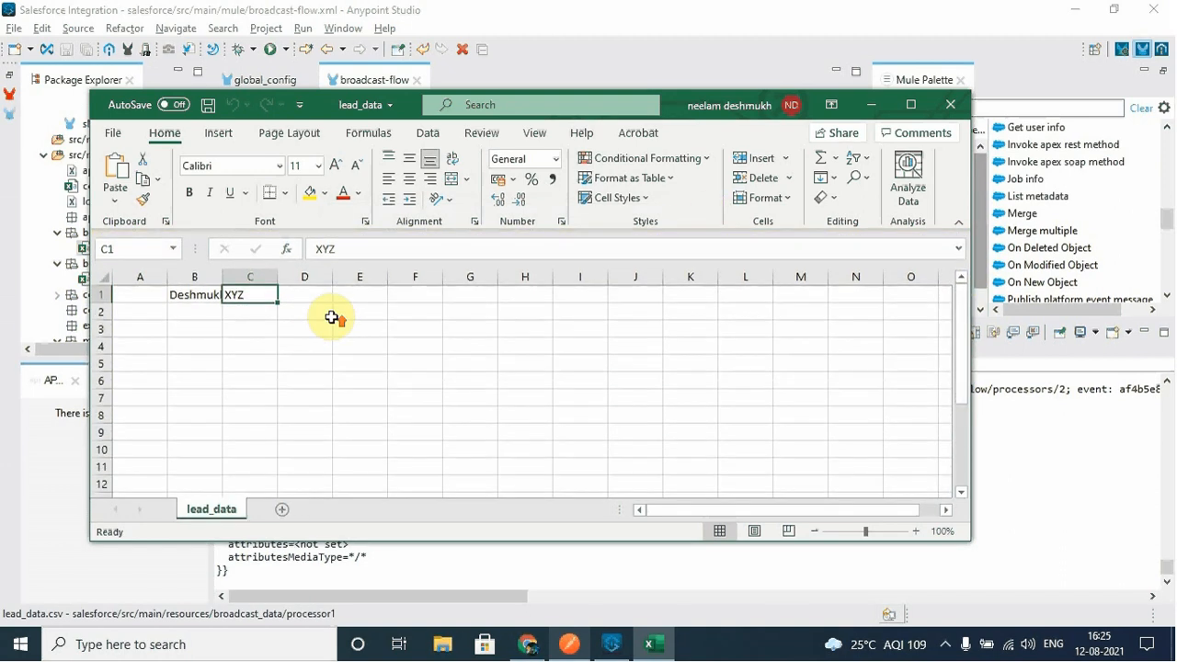
- Switch back to Anypoint Studio and inspect the path, content and write mode of Write Data in File for Processor1
{"action": "left_click", "coordinate": [614, 643]}
{"action": "left_click", "coordinate": [666, 204]}
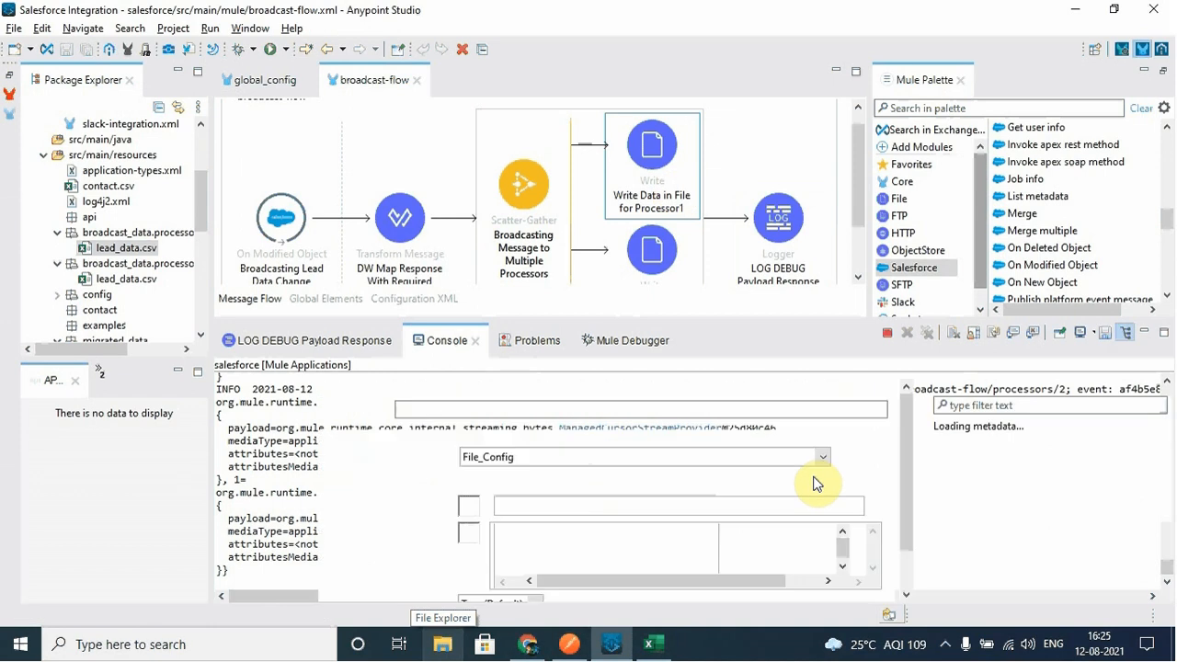
{"action": "left_click", "coordinate": [708, 555]}
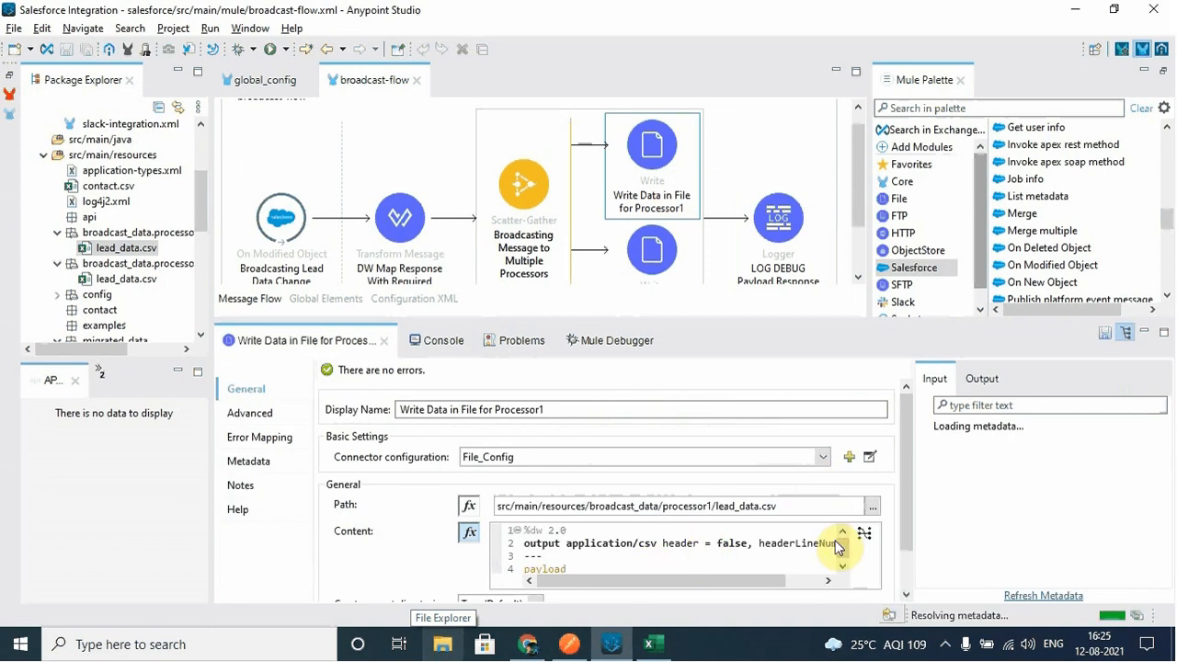
{"action": "left_click_drag", "start_coordinate": [901, 483], "coordinate": [906, 521]}
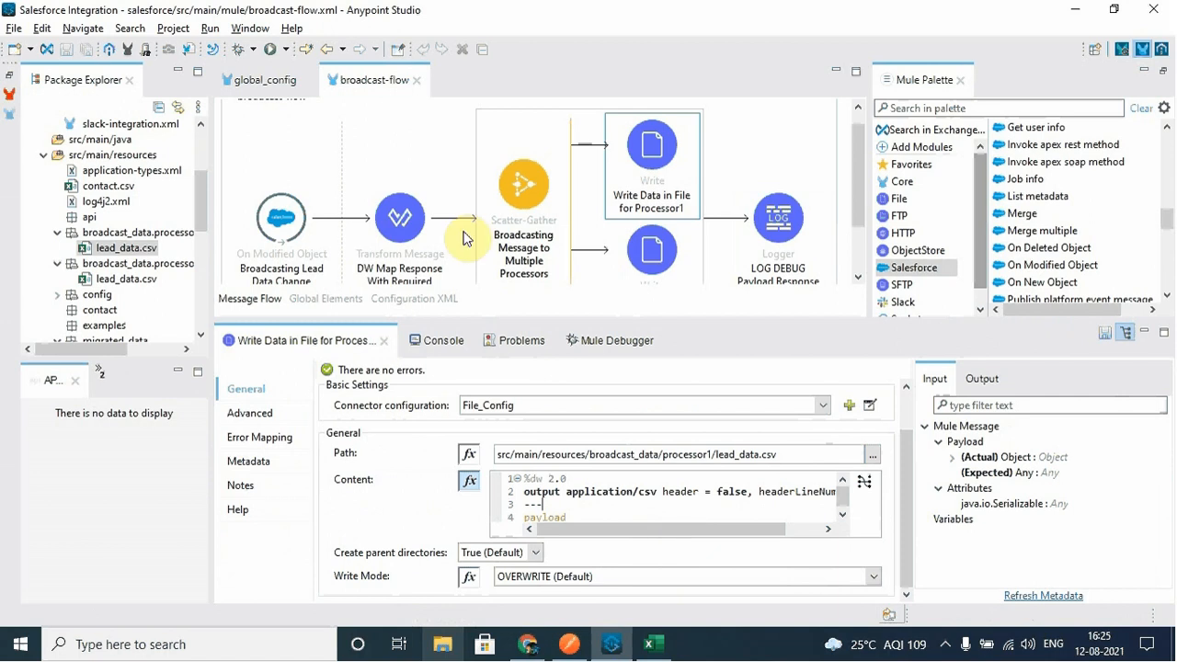
- Examine the fields mapped in DW Map Response With Required Fields and compare them with the cells of lead_data.csv in Excel
{"action": "left_click", "coordinate": [400, 275]}
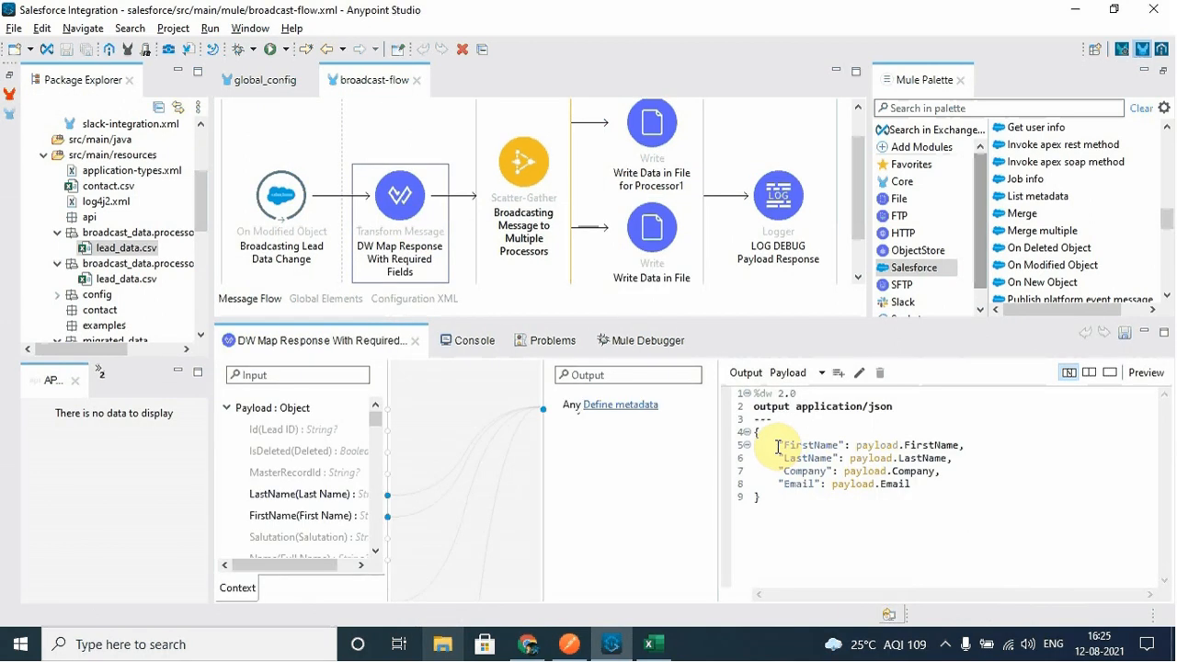
{"action": "left_click_drag", "start_coordinate": [778, 447], "coordinate": [844, 446]}
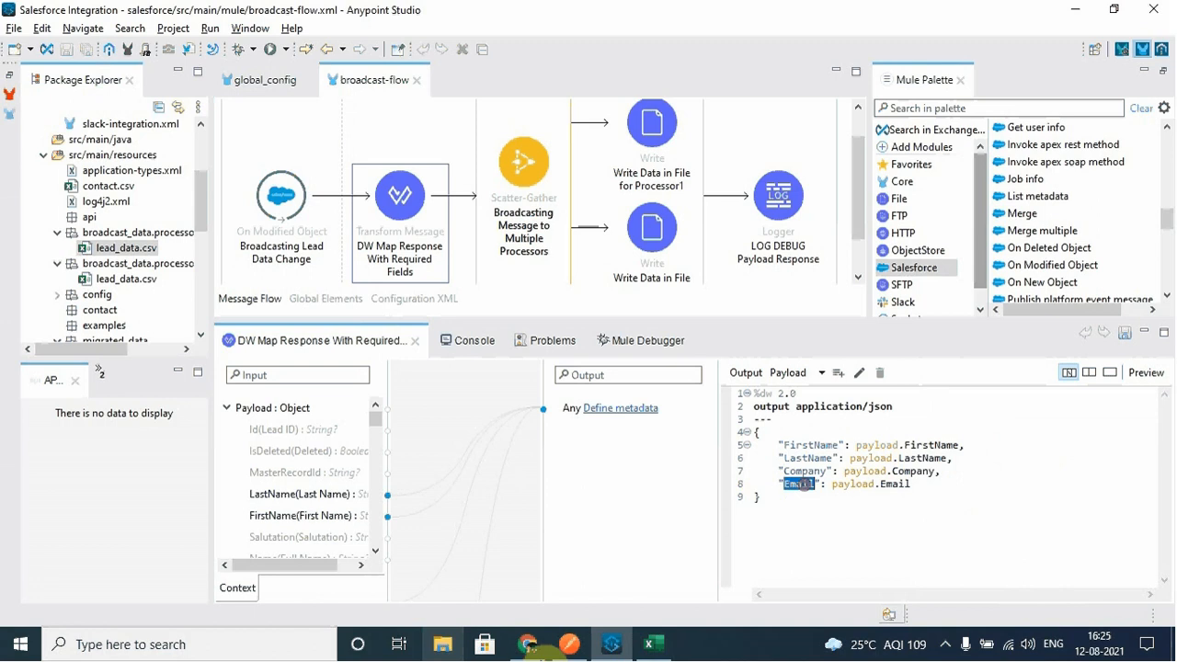
{"action": "left_click", "coordinate": [653, 643]}
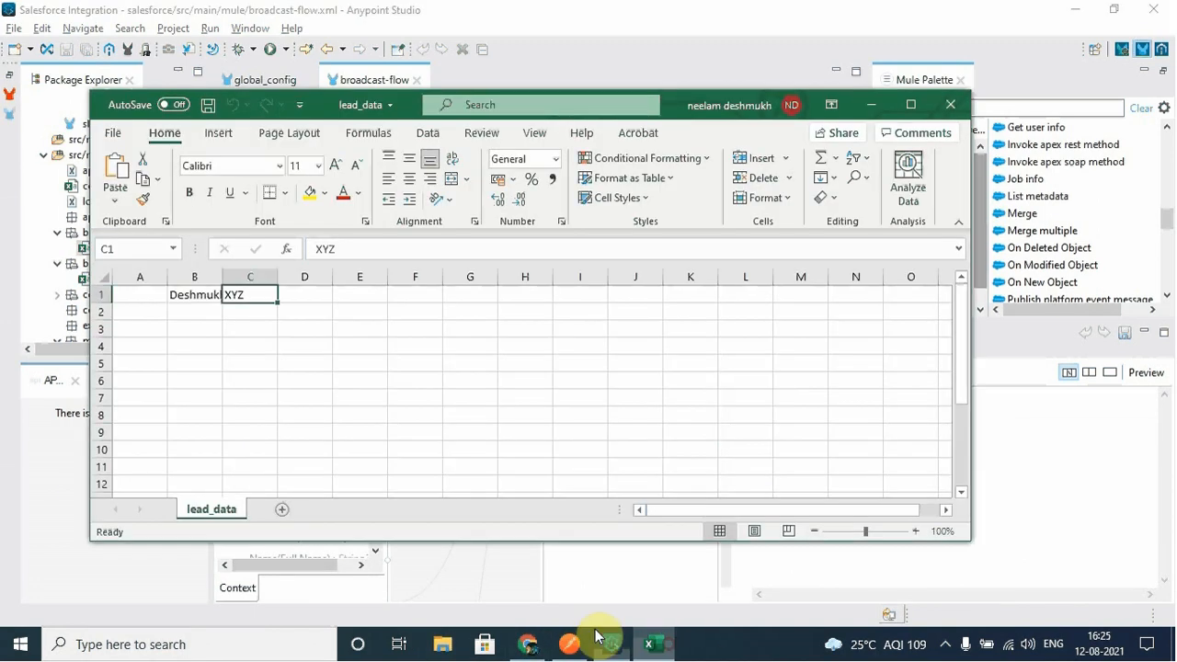
{"action": "left_click", "coordinate": [198, 301]}
{"action": "left_click", "coordinate": [244, 294]}
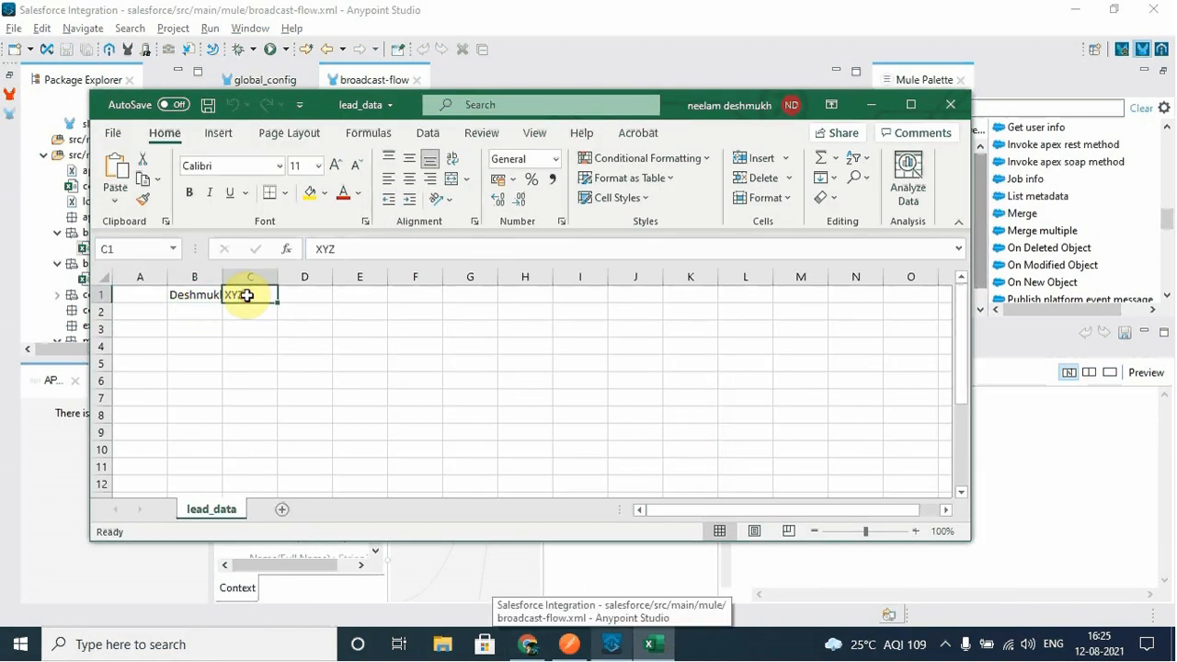
- Compare the lead record in Chrome, the field mapping in Anypoint Studio and the last name and company cells in Excel
{"action": "left_click", "coordinate": [526, 644]}
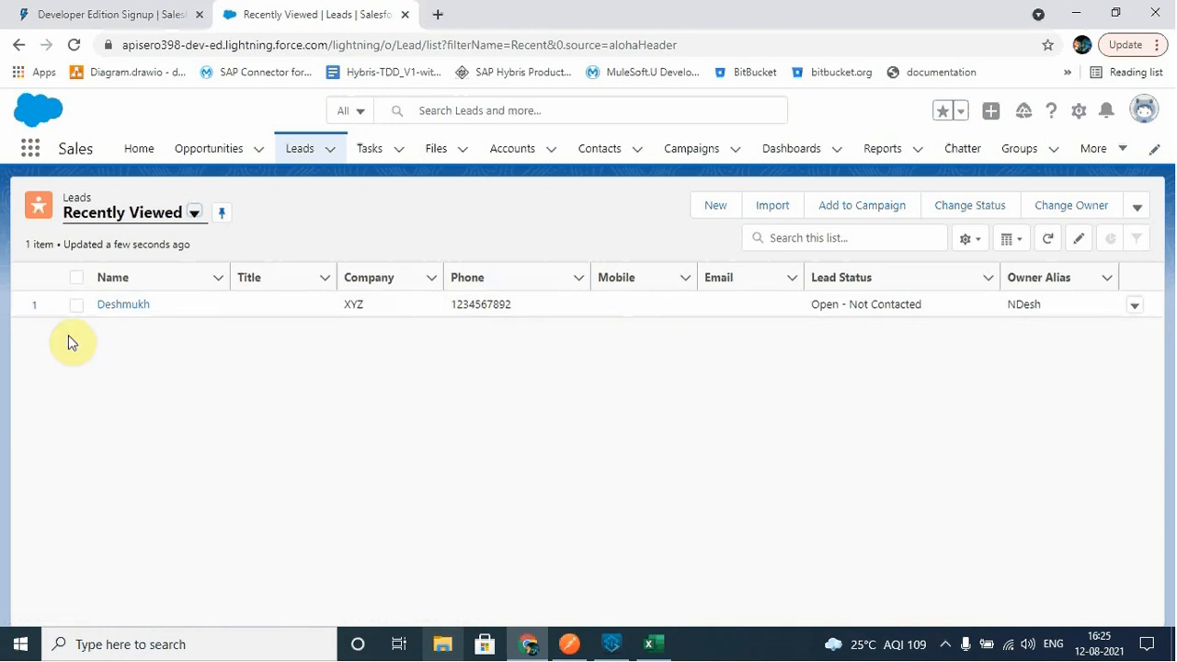
{"action": "left_click", "coordinate": [612, 644]}
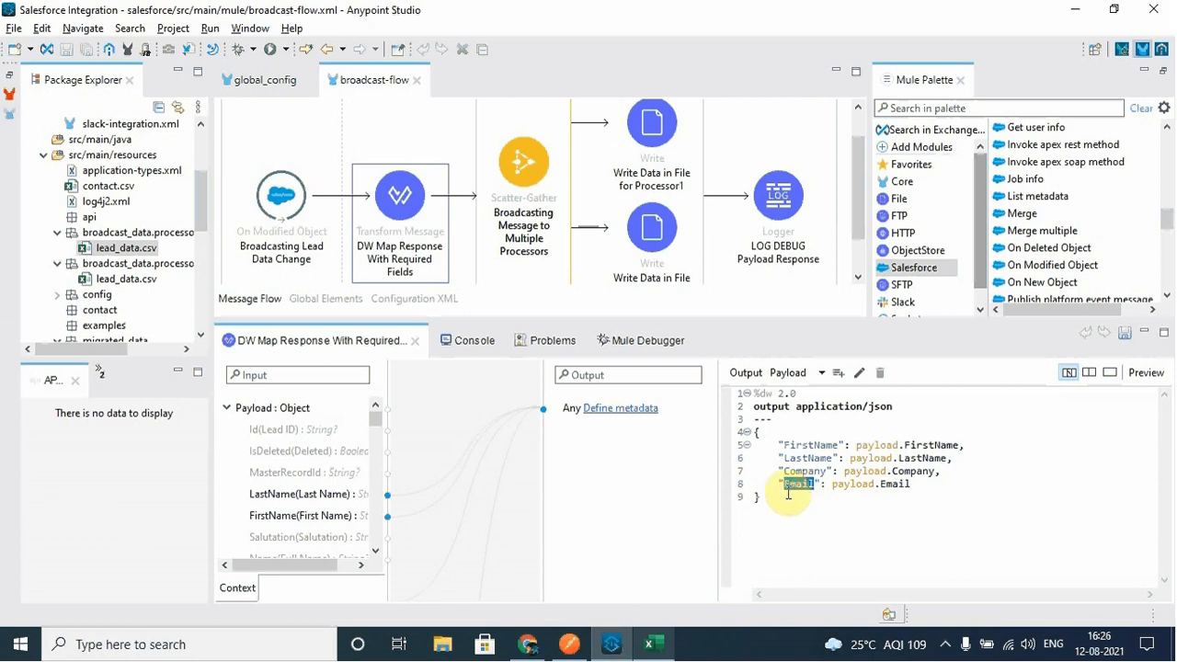
{"action": "left_click", "coordinate": [651, 643]}
{"action": "left_click", "coordinate": [188, 295]}
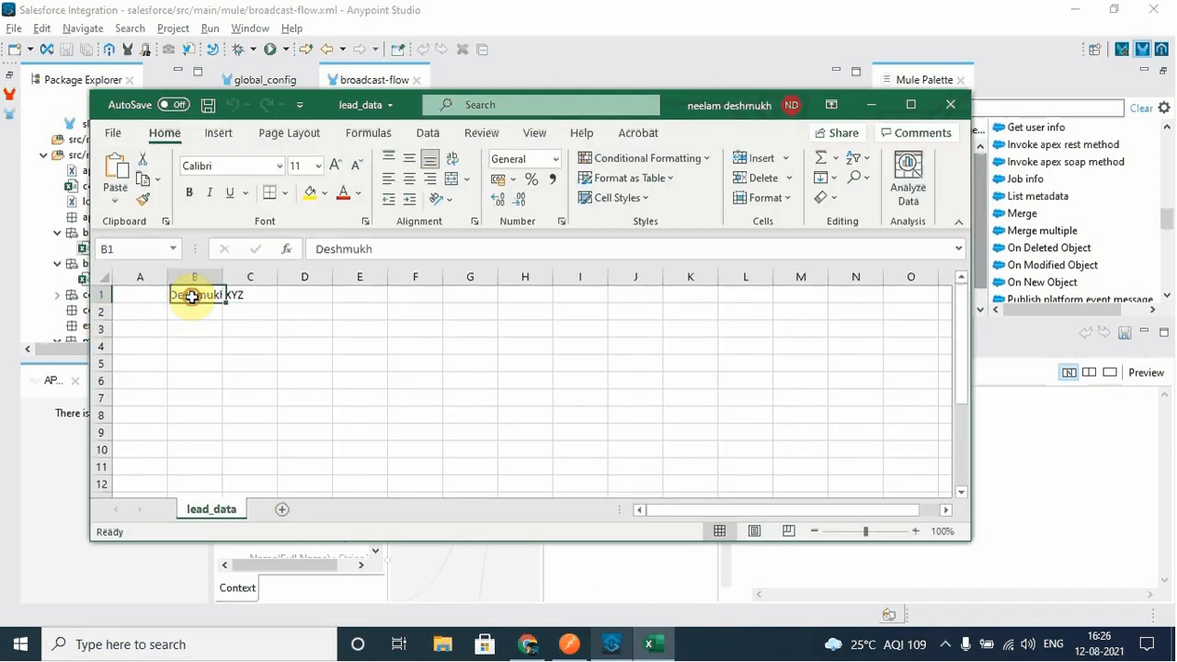
{"action": "left_click", "coordinate": [254, 294]}
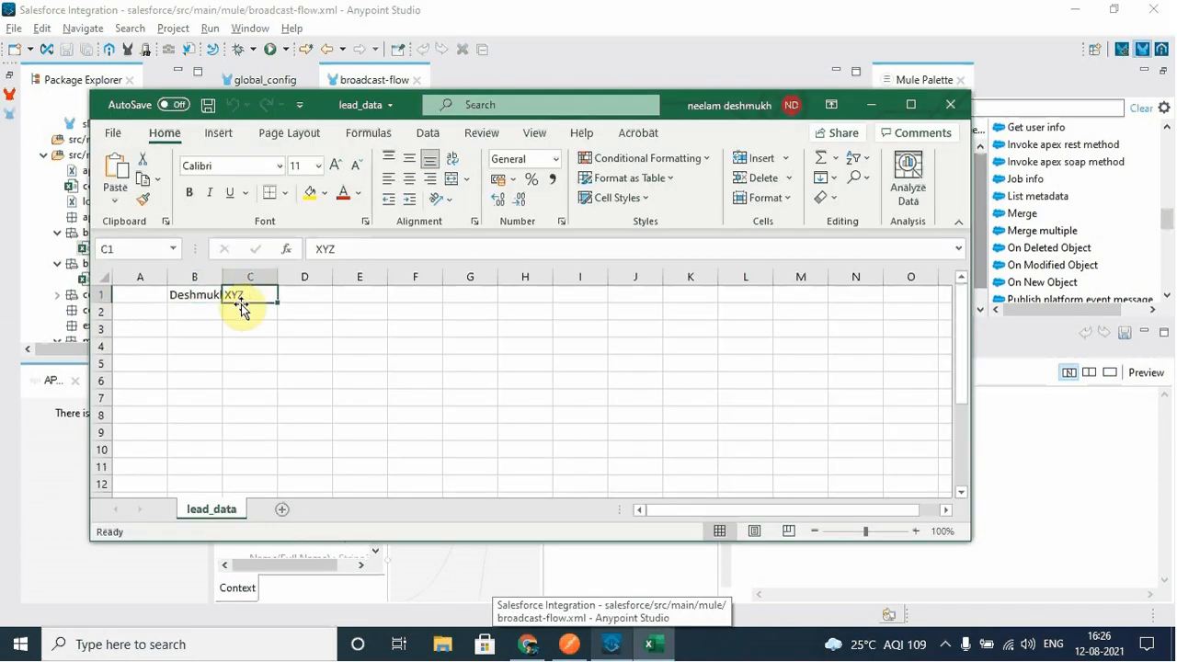
- Highlight the FirstName, LastName, Company and Email mappings in the transform script, recheck processor1's lead_data.csv and close it
{"action": "left_click", "coordinate": [872, 106]}
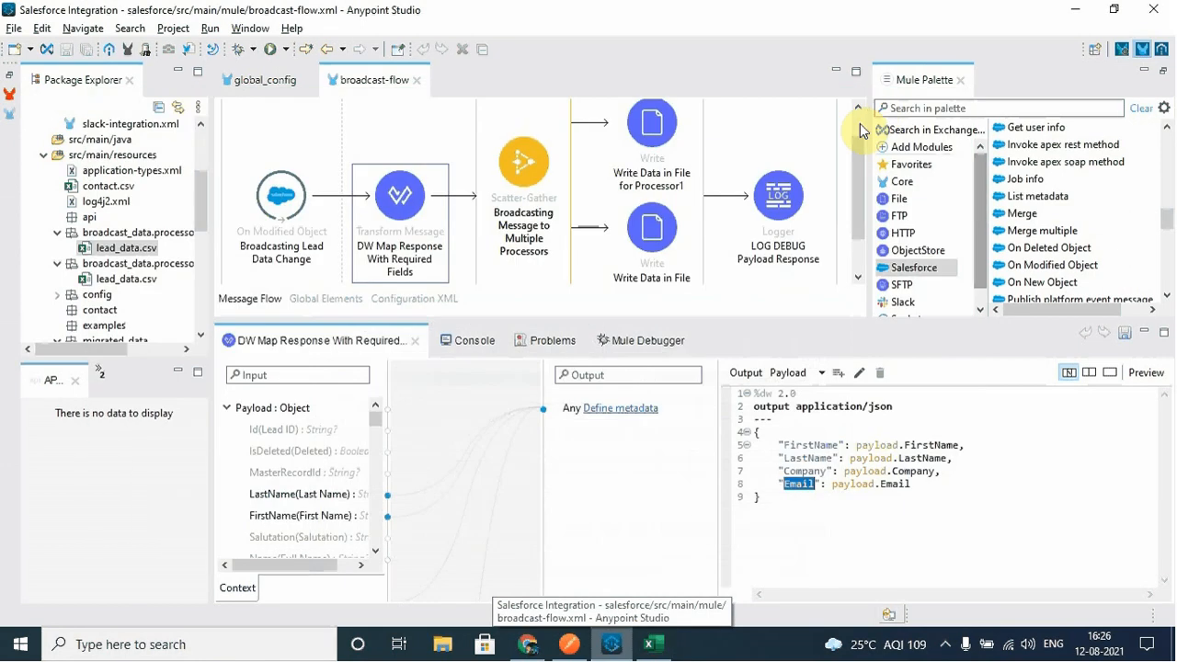
{"action": "left_click_drag", "start_coordinate": [771, 441], "coordinate": [998, 488]}
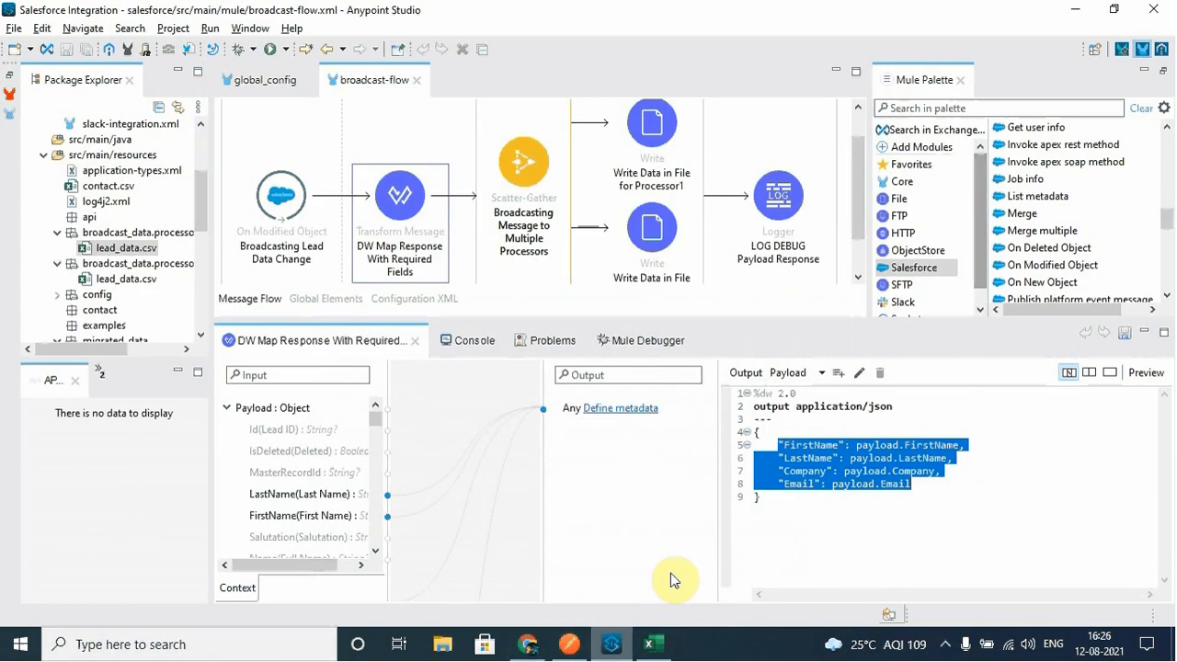
{"action": "left_click", "coordinate": [671, 654]}
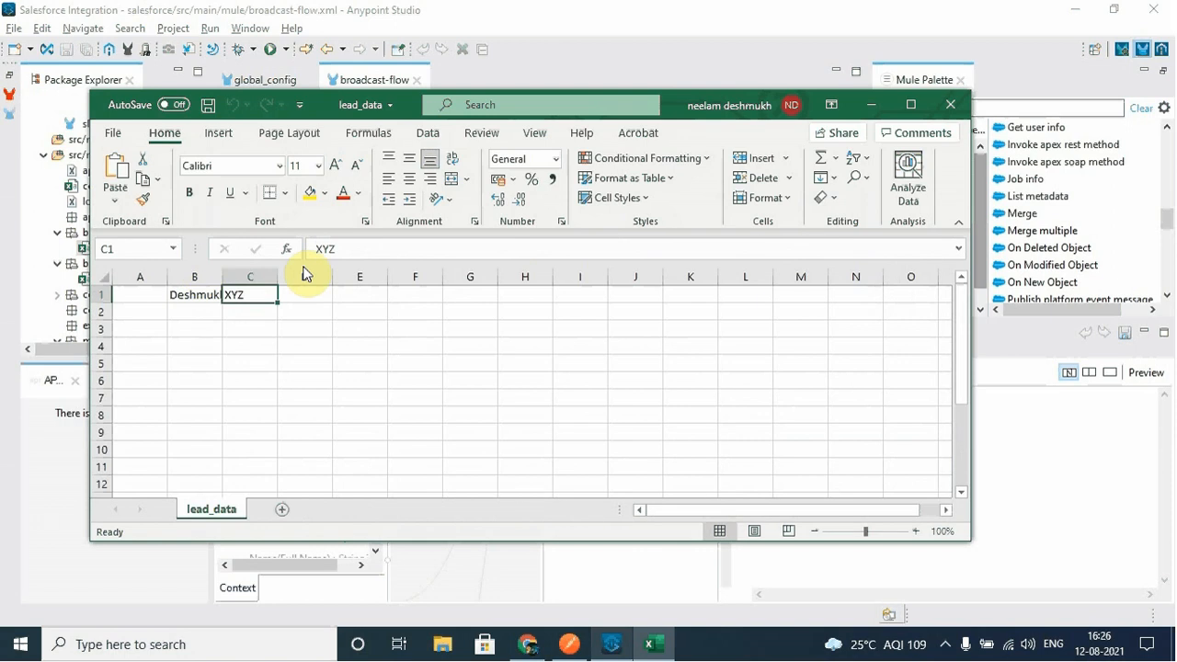
{"action": "left_click", "coordinate": [947, 105]}
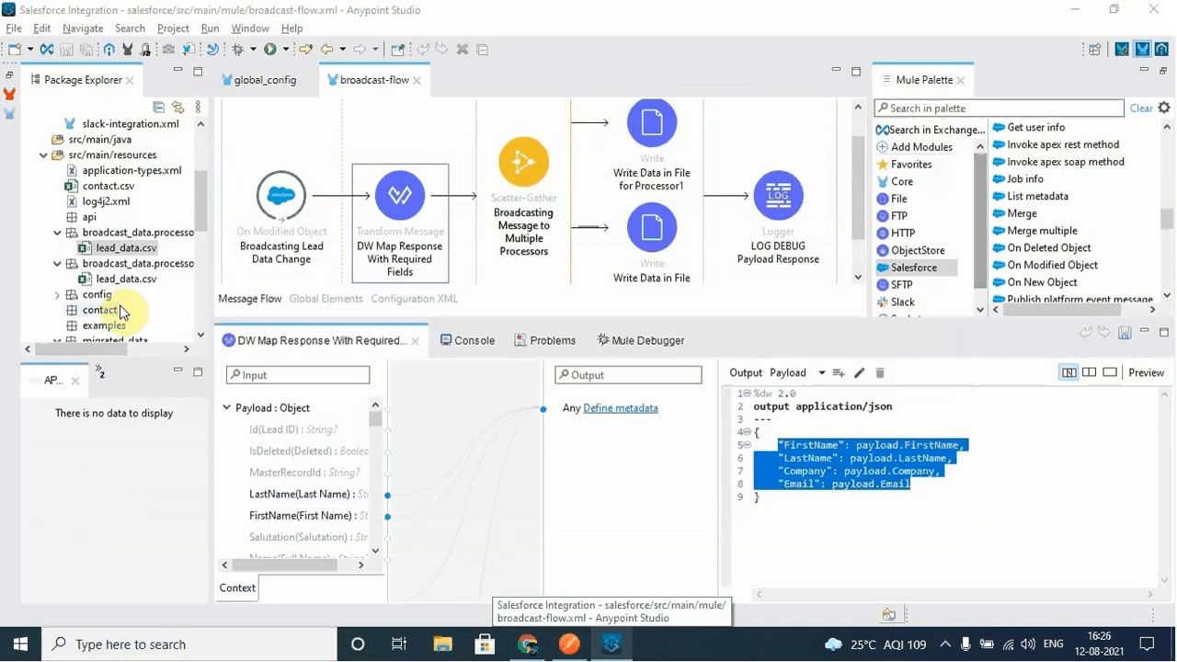
- Open processor2's lead_data.csv in Excel, check its company cell, dismiss the subscription notice and close the file
{"action": "double_click", "coordinate": [133, 281]}
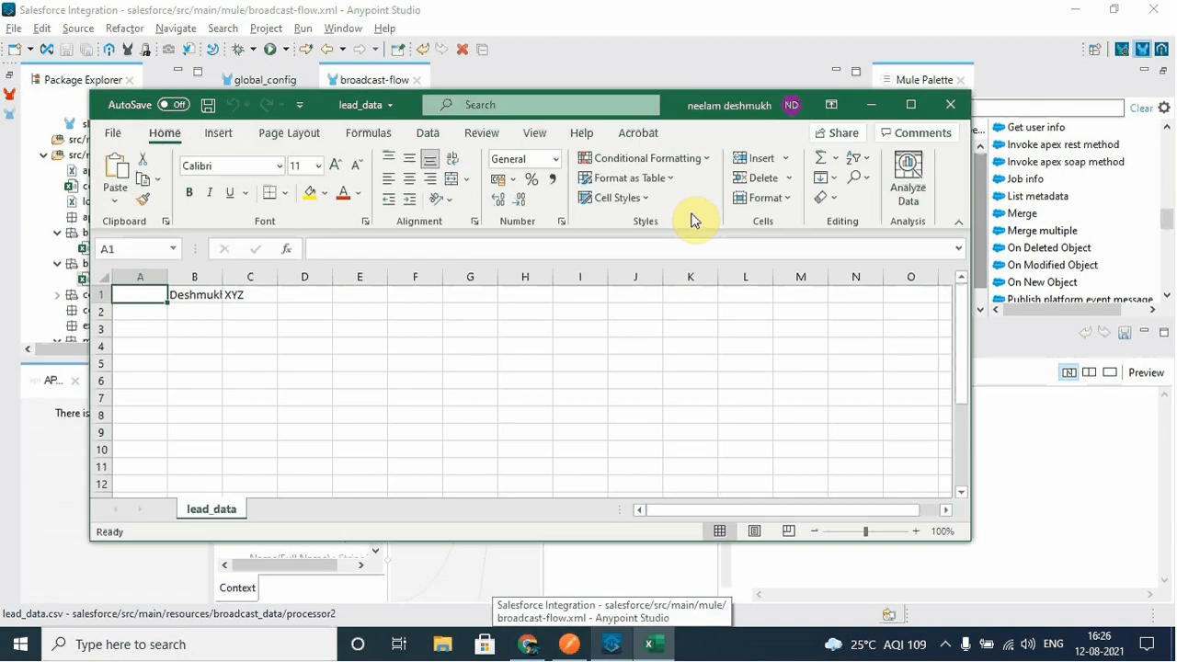
{"action": "left_click", "coordinate": [240, 325]}
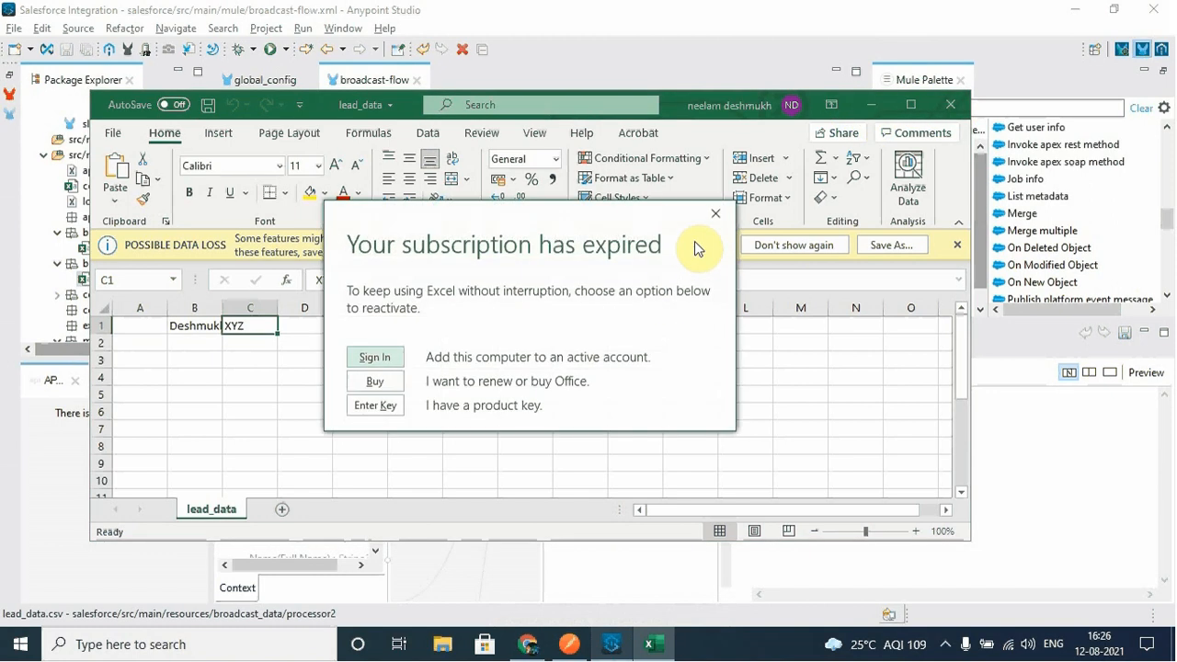
{"action": "left_click", "coordinate": [716, 213]}
{"action": "left_click", "coordinate": [939, 104]}
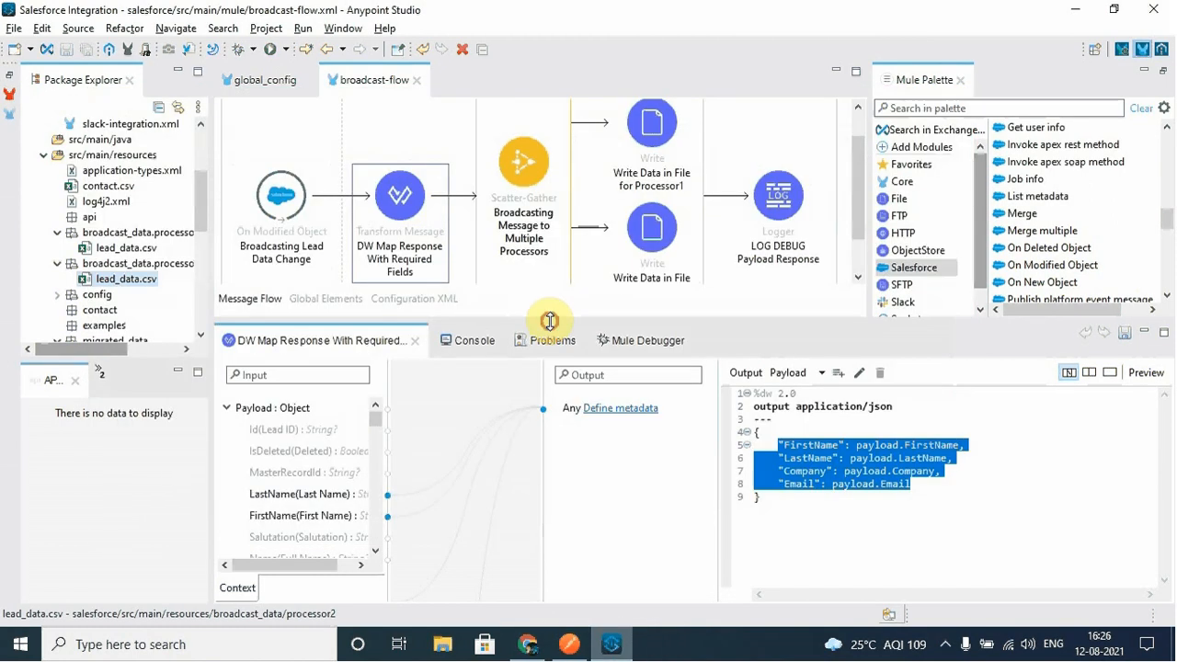
- Enlarge the flow canvas and review broadcast-flow from the modified-lead source to both file write processors
{"action": "left_click_drag", "start_coordinate": [549, 320], "coordinate": [554, 387]}
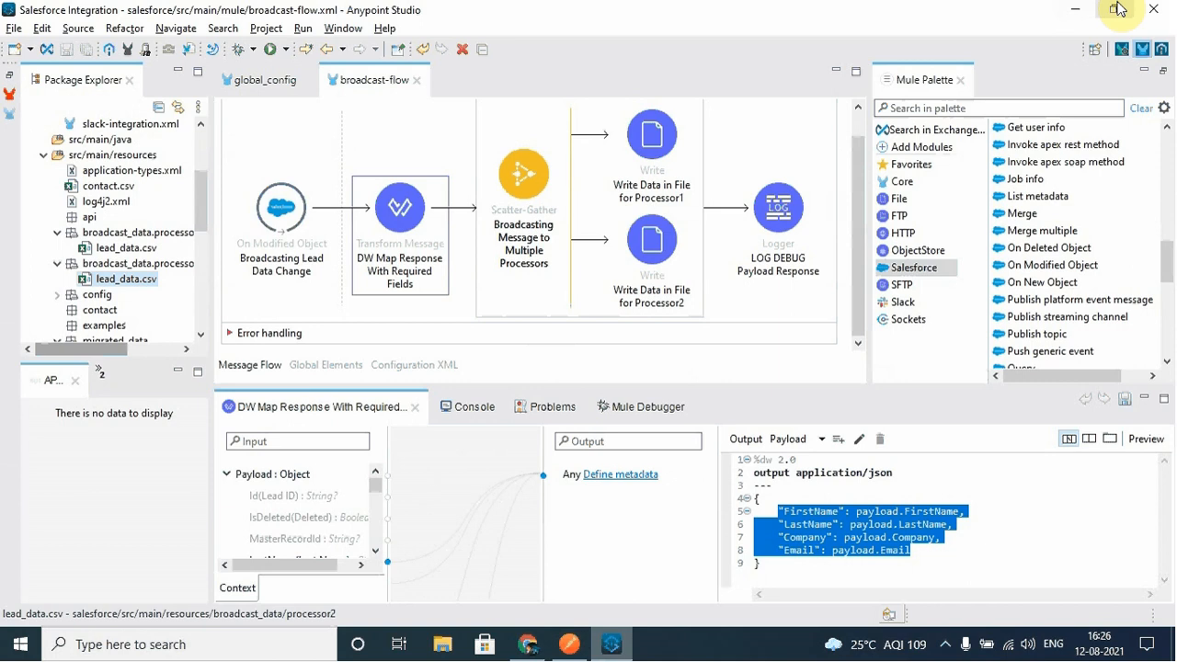
{"action": "left_click", "coordinate": [276, 206]}
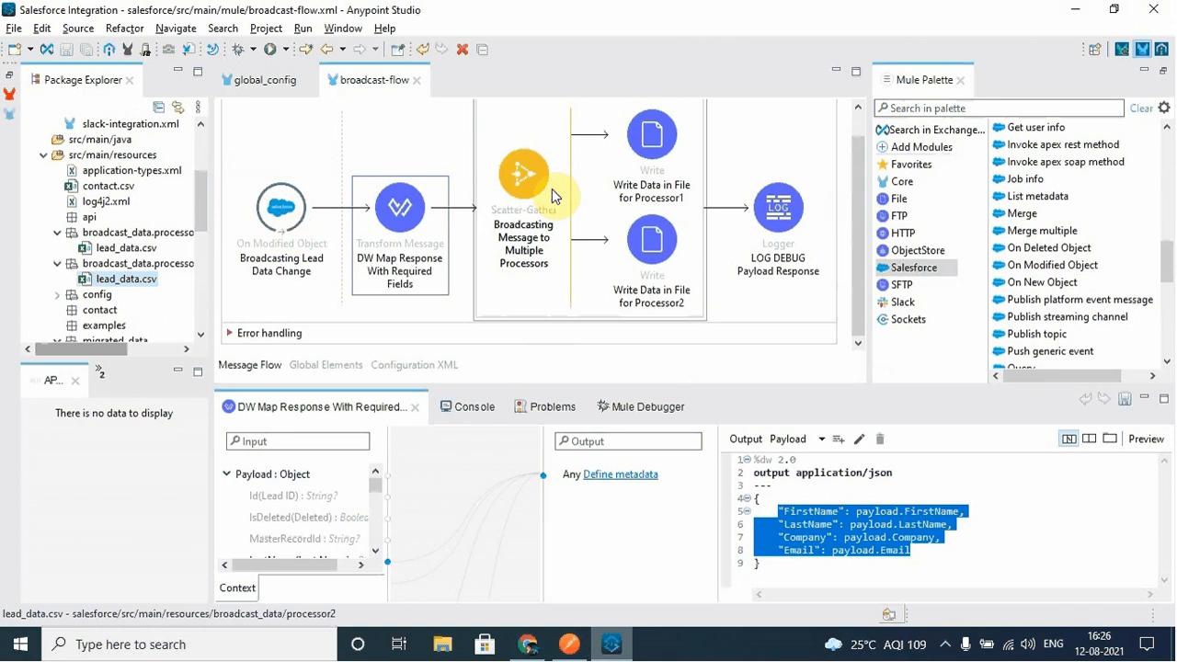
{"action": "left_click", "coordinate": [627, 131]}
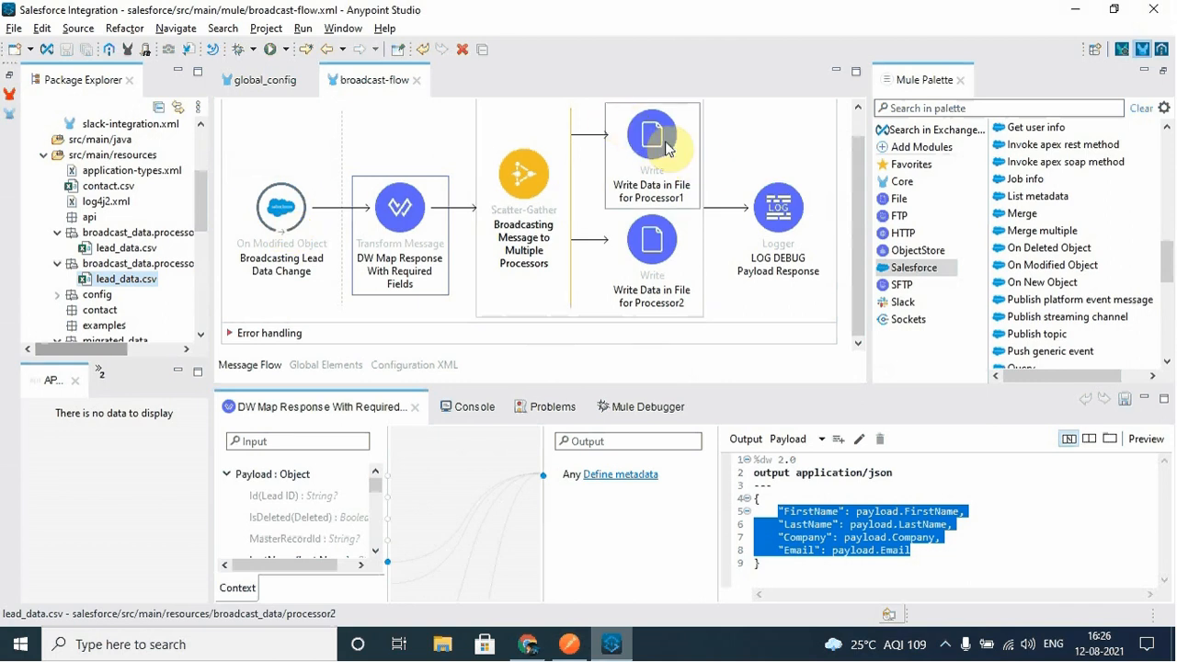
{"action": "left_click", "coordinate": [655, 243]}
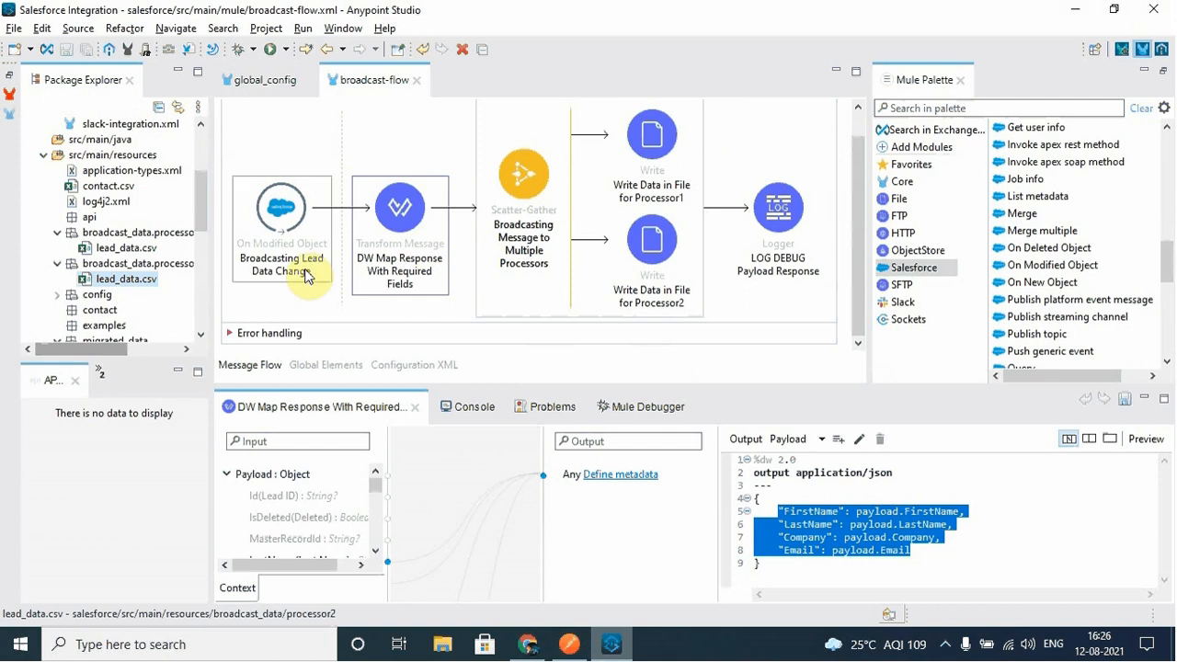
- Open ftp-to-salesforce-flow.xml from the src/main/mule flows of the salesforce project
{"action": "scroll", "coordinate": [103, 262], "scroll_direction": "up", "scroll_amount": 2}
{"action": "scroll", "coordinate": [101, 263], "scroll_direction": "up", "scroll_amount": 1}
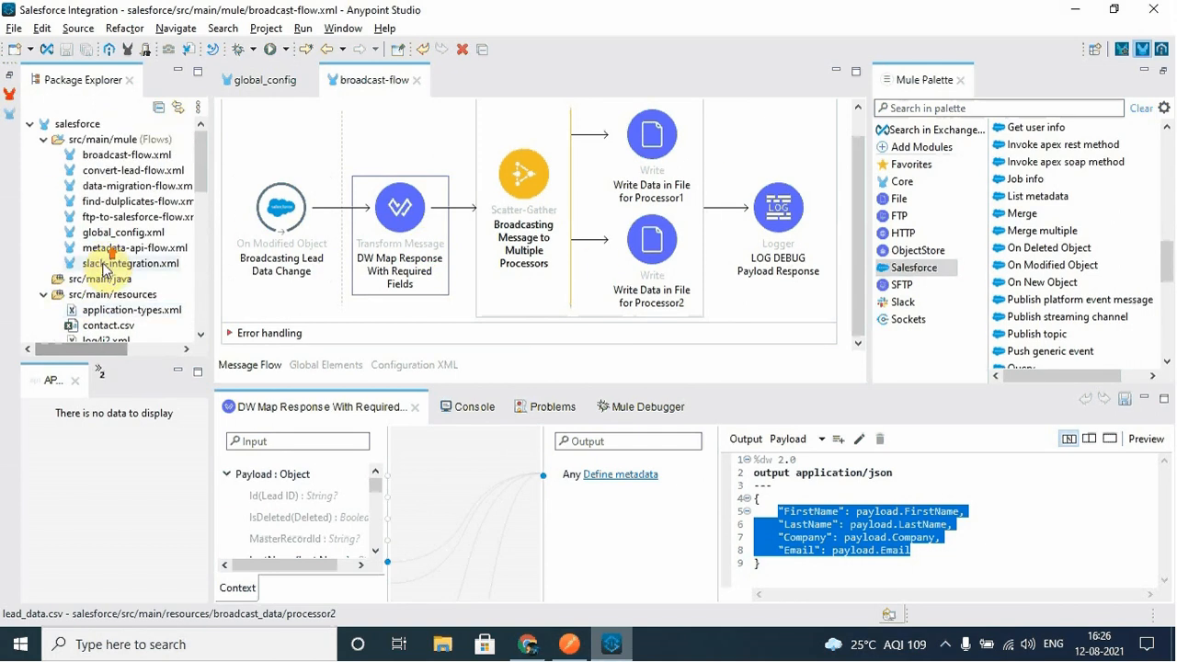
{"action": "scroll", "coordinate": [104, 268], "scroll_direction": "down", "scroll_amount": 2}
{"action": "scroll", "coordinate": [115, 265], "scroll_direction": "up", "scroll_amount": 2}
{"action": "double_click", "coordinate": [133, 217]}
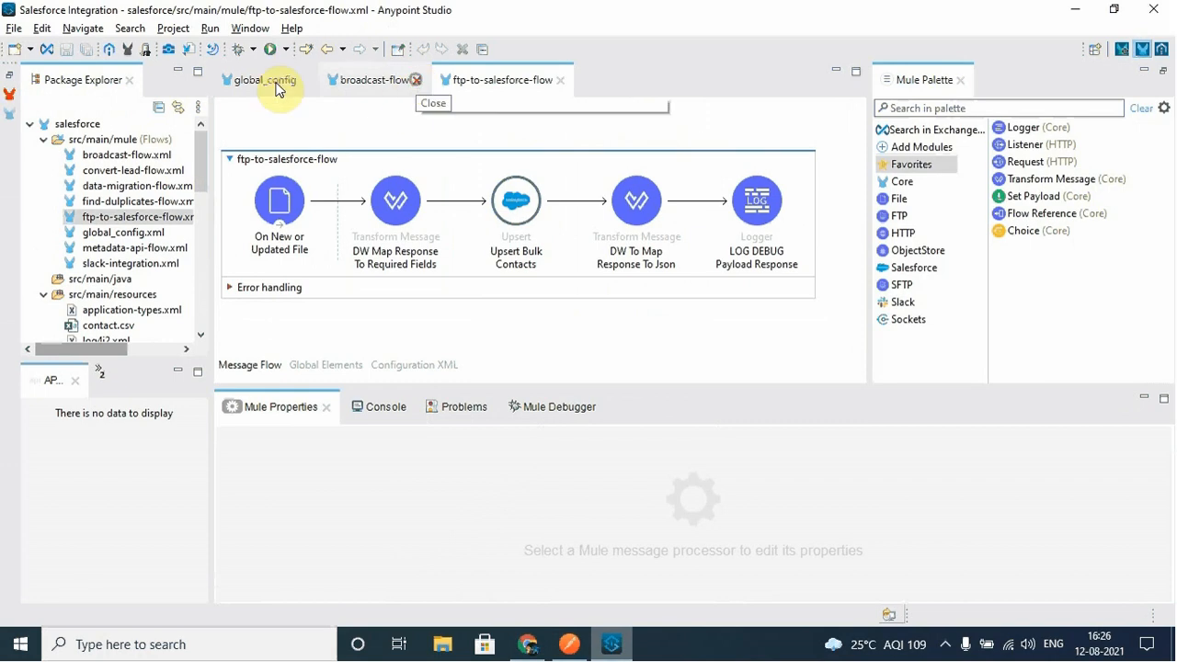
- Close the broadcast-flow file and open the settings of the Upsert Bulk Contacts processor in ftp-to-salesforce-flow
{"action": "left_click", "coordinate": [416, 81]}
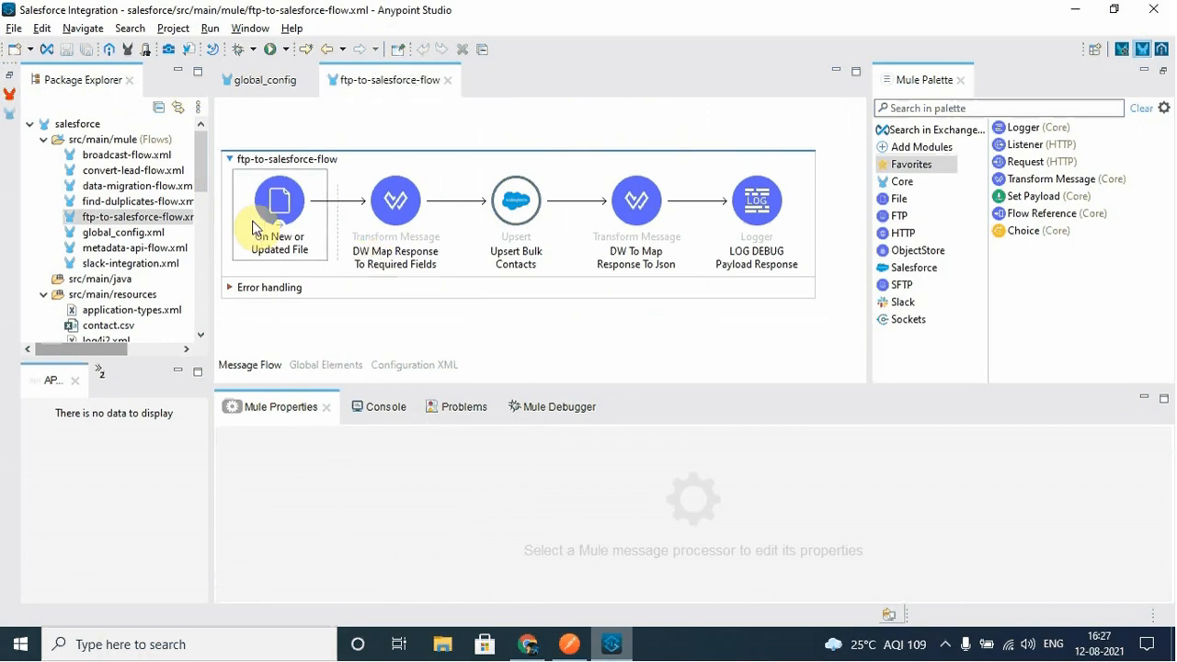
{"action": "left_click", "coordinate": [516, 225]}
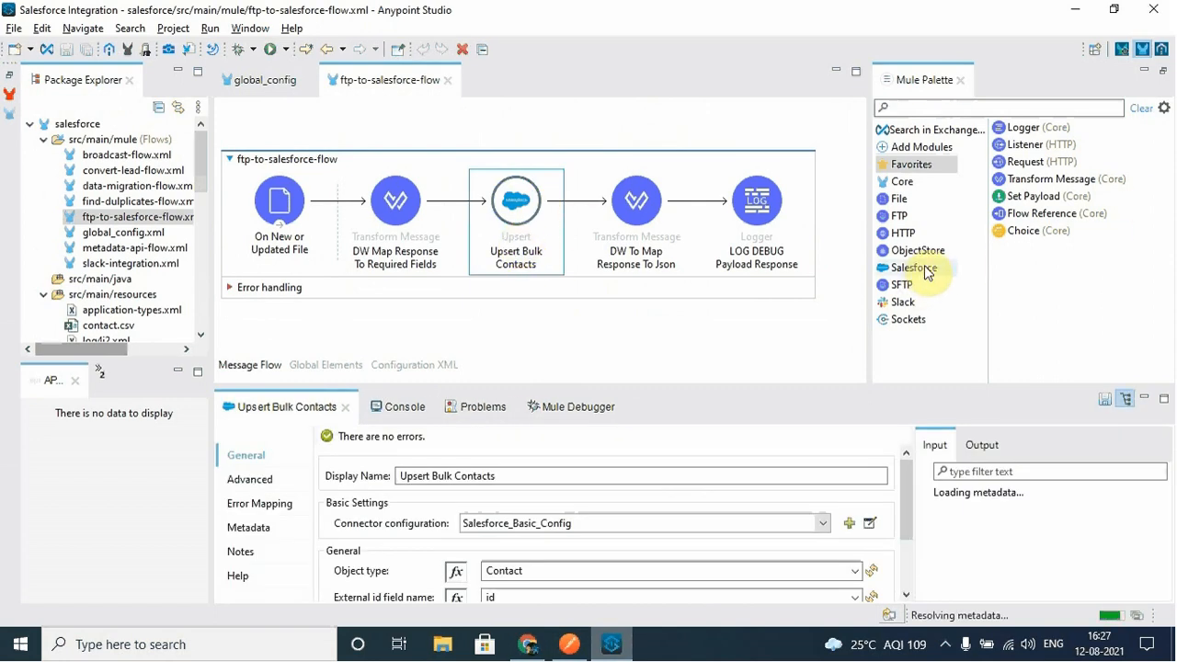
- Browse the Salesforce connector's available operations, from the create and delete operations through to Upsert metadata
{"action": "left_click", "coordinate": [924, 270]}
{"action": "scroll", "coordinate": [1052, 292], "scroll_direction": "down", "scroll_amount": 12}
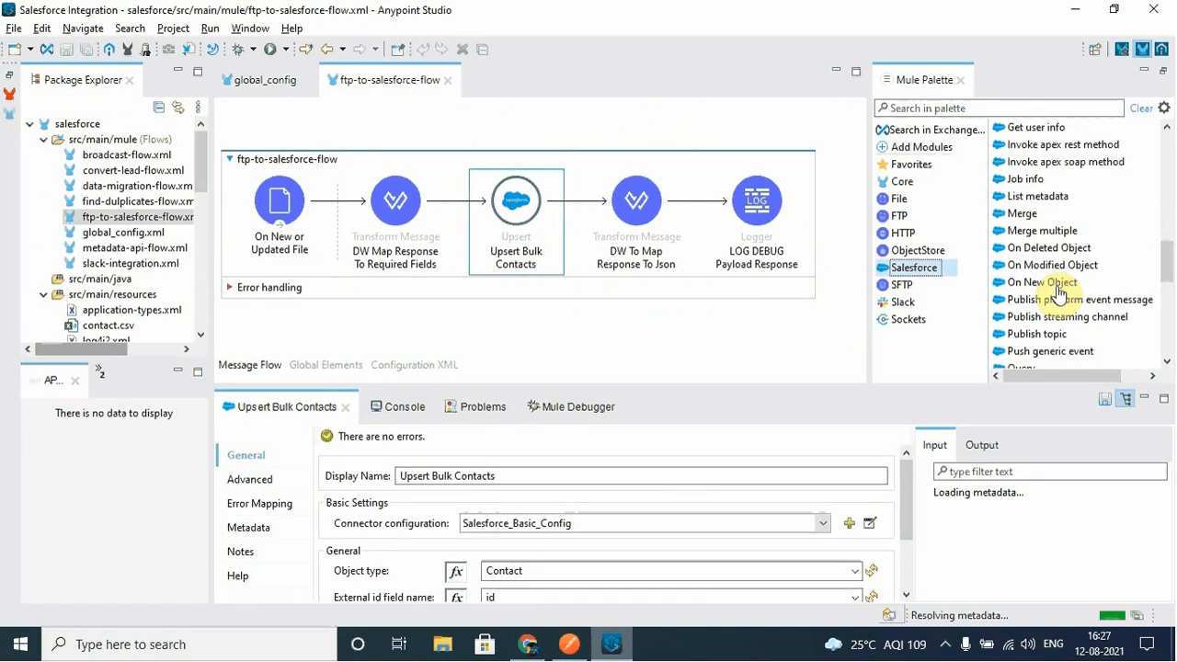
{"action": "scroll", "coordinate": [1059, 294], "scroll_direction": "down", "scroll_amount": 3}
{"action": "scroll", "coordinate": [1066, 304], "scroll_direction": "down", "scroll_amount": 6}
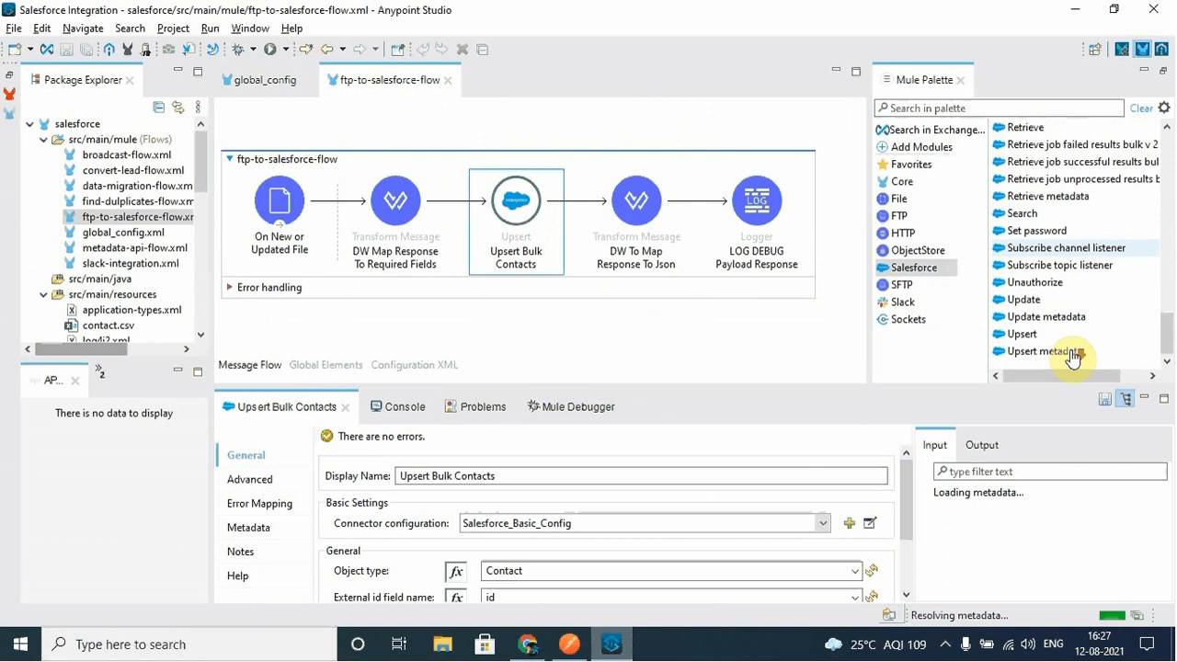
{"action": "scroll", "coordinate": [1058, 294], "scroll_direction": "up", "scroll_amount": 4}
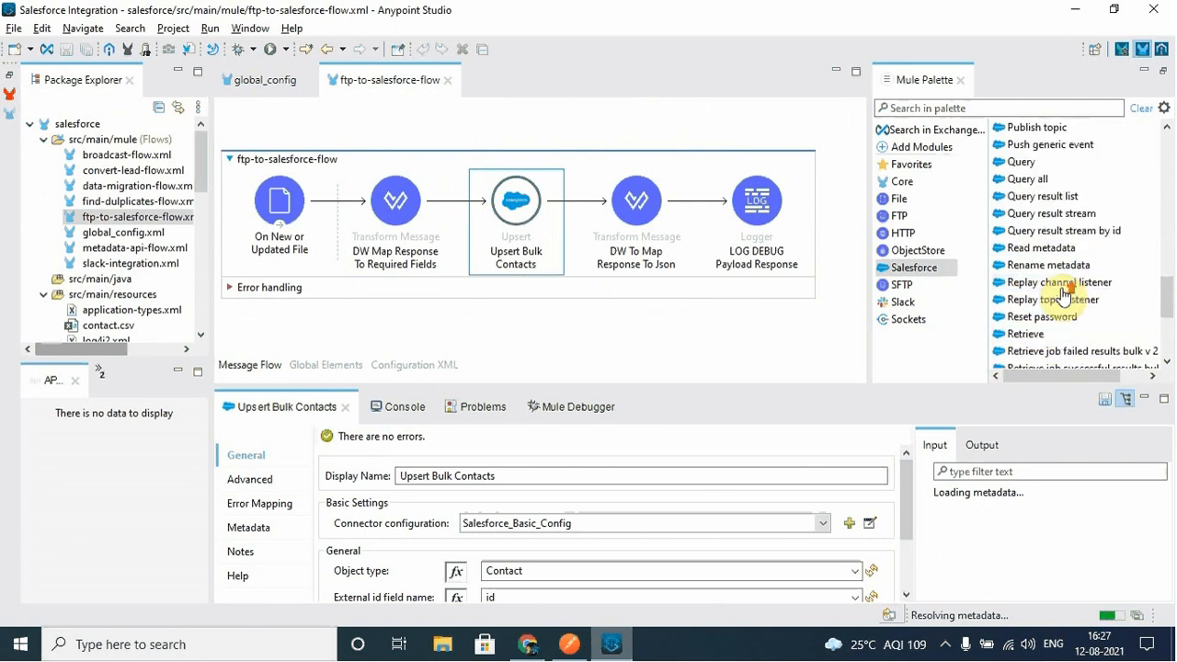
{"action": "scroll", "coordinate": [1063, 296], "scroll_direction": "up", "scroll_amount": 1}
{"action": "scroll", "coordinate": [1065, 276], "scroll_direction": "up", "scroll_amount": 2}
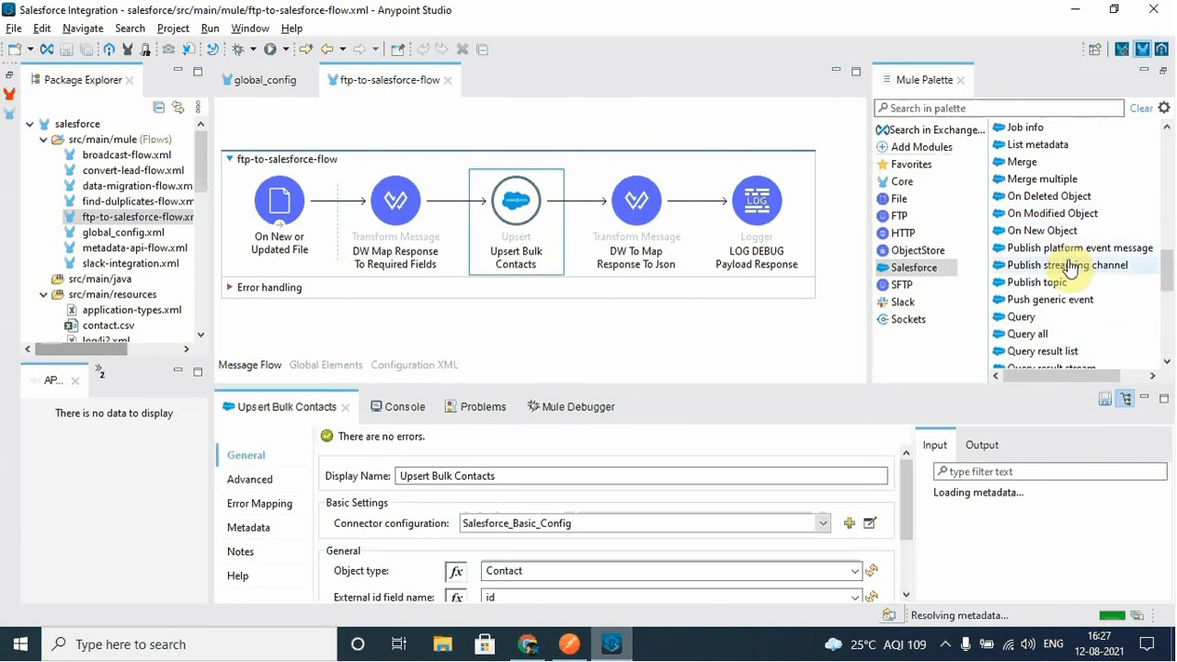
{"action": "scroll", "coordinate": [1068, 267], "scroll_direction": "up", "scroll_amount": 10}
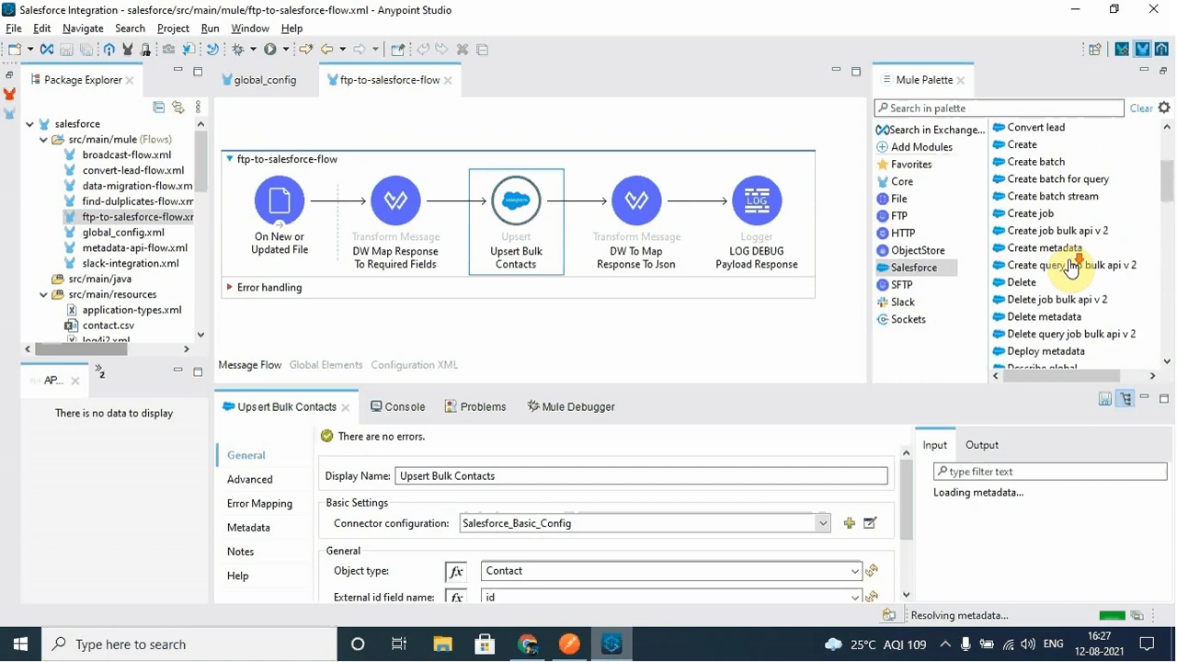
{"action": "scroll", "coordinate": [1068, 267], "scroll_direction": "down", "scroll_amount": 11}
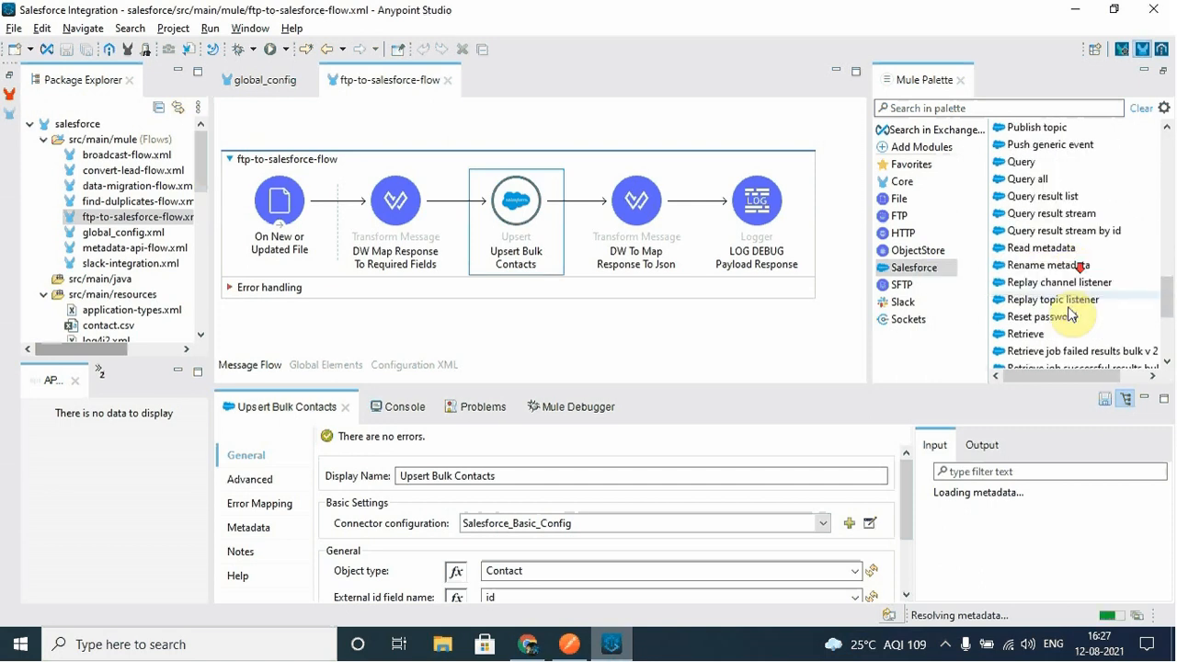
{"action": "scroll", "coordinate": [1070, 315], "scroll_direction": "down", "scroll_amount": 4}
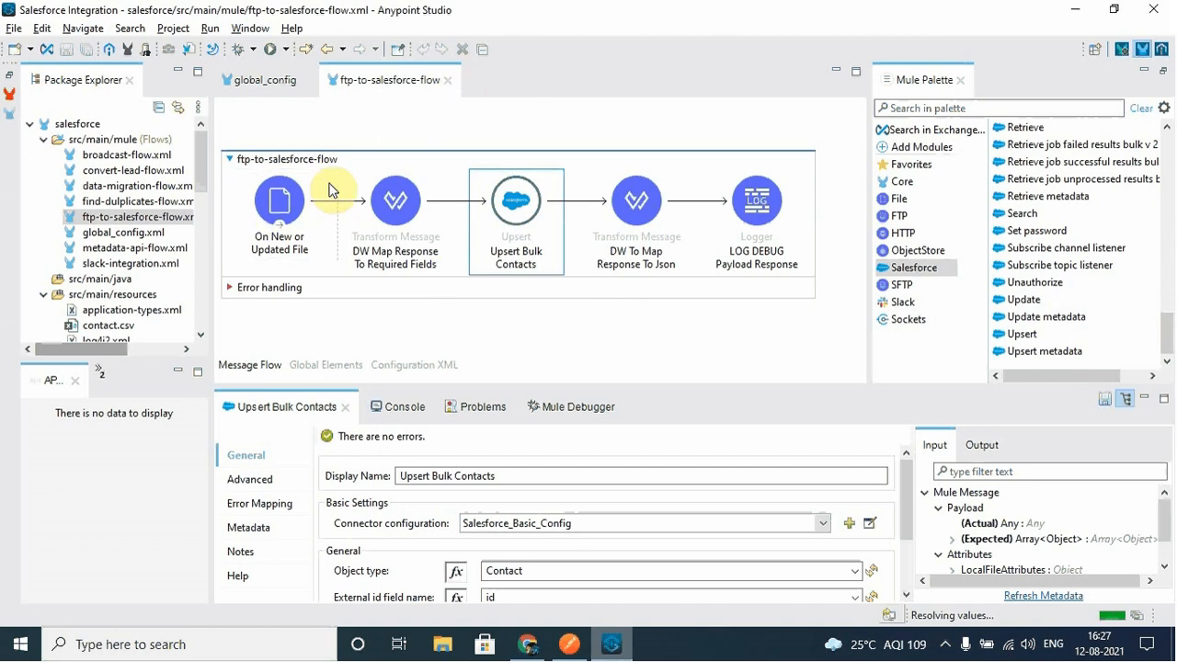
- Open the On New or Updated File source, enlarge its properties area and highlight the src/main/resources/contact directory path
{"action": "left_click", "coordinate": [273, 211]}
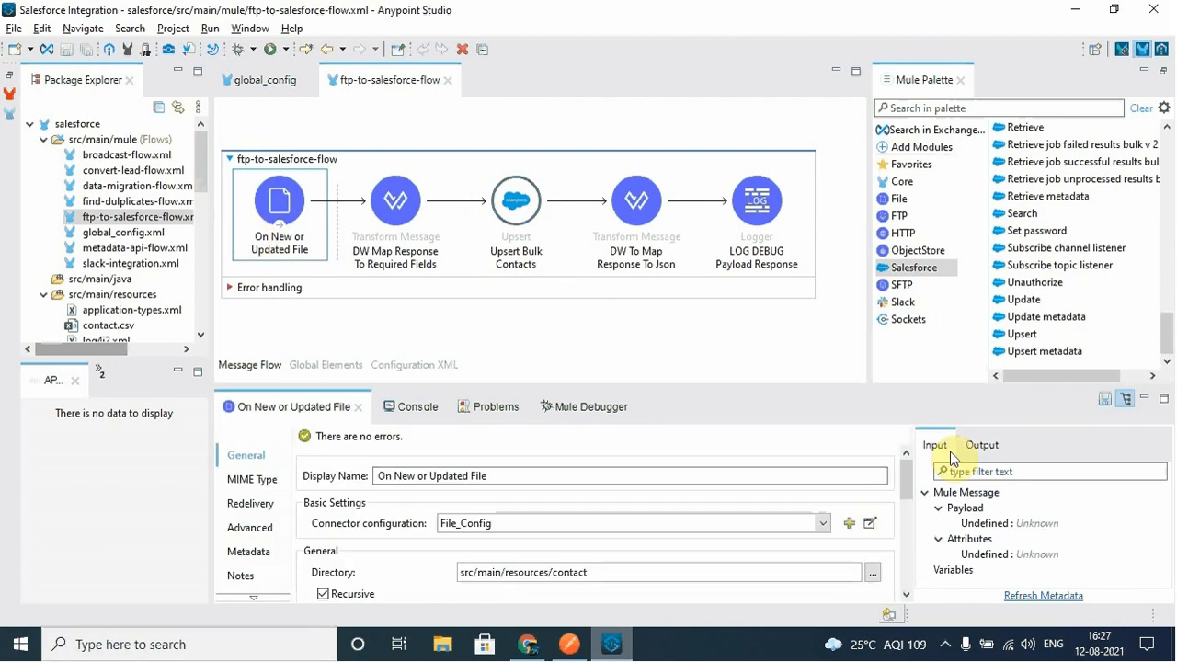
{"action": "left_click_drag", "start_coordinate": [834, 396], "coordinate": [846, 326]}
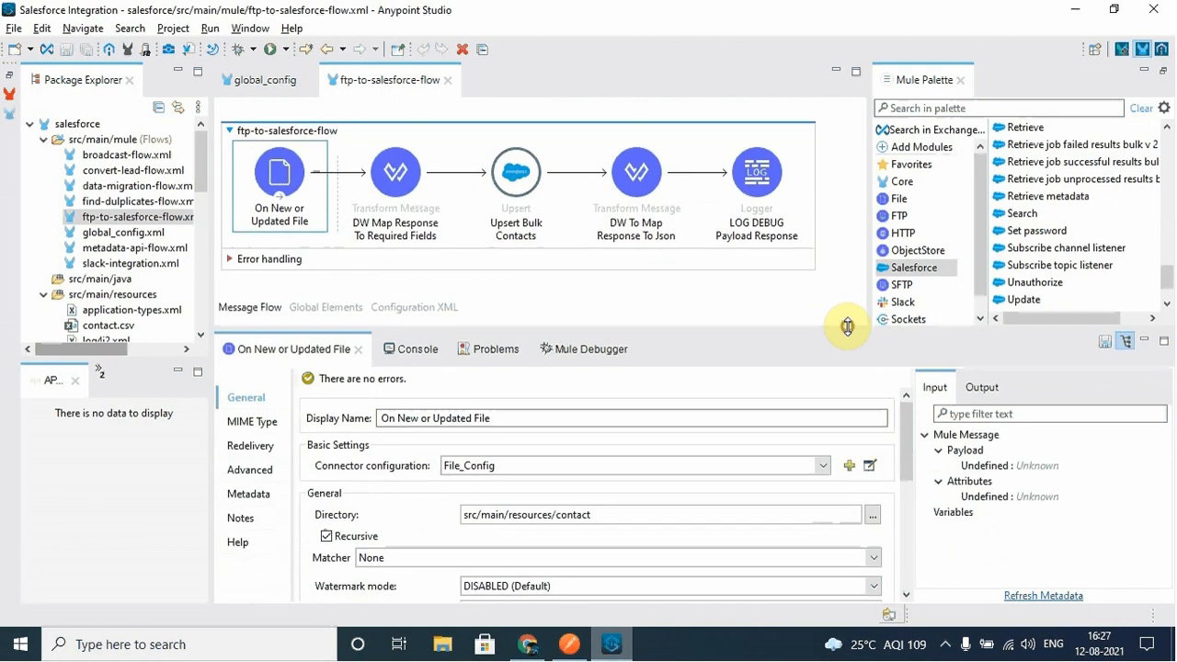
{"action": "left_click_drag", "start_coordinate": [909, 431], "coordinate": [920, 460]}
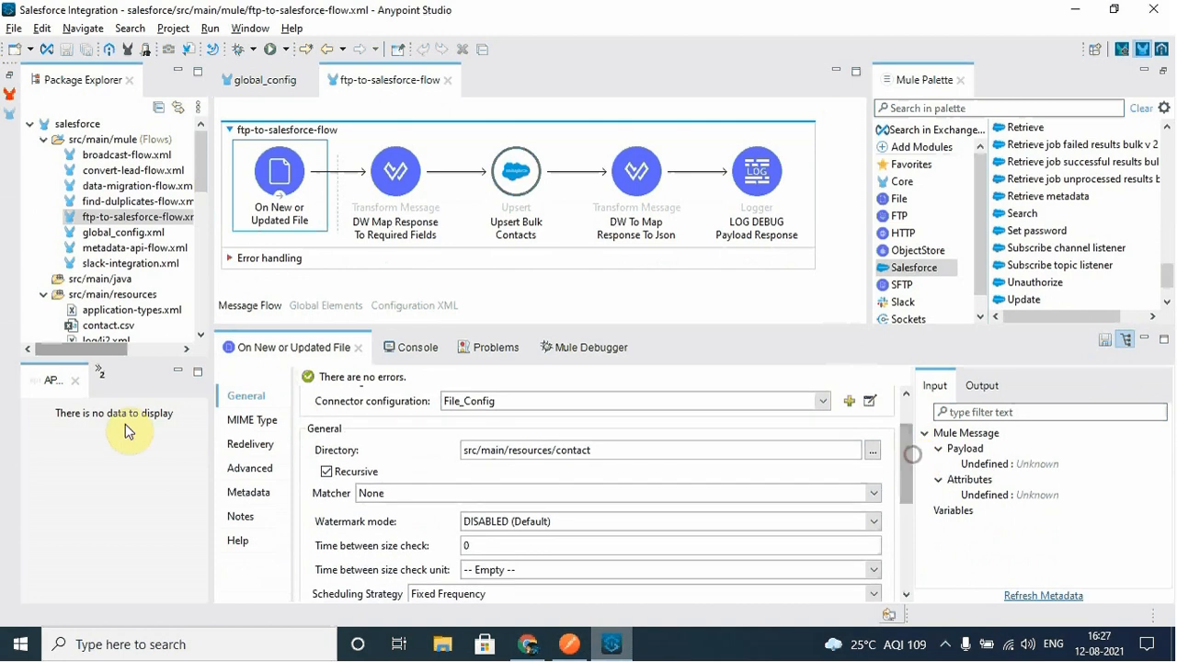
{"action": "left_click_drag", "start_coordinate": [611, 449], "coordinate": [470, 451]}
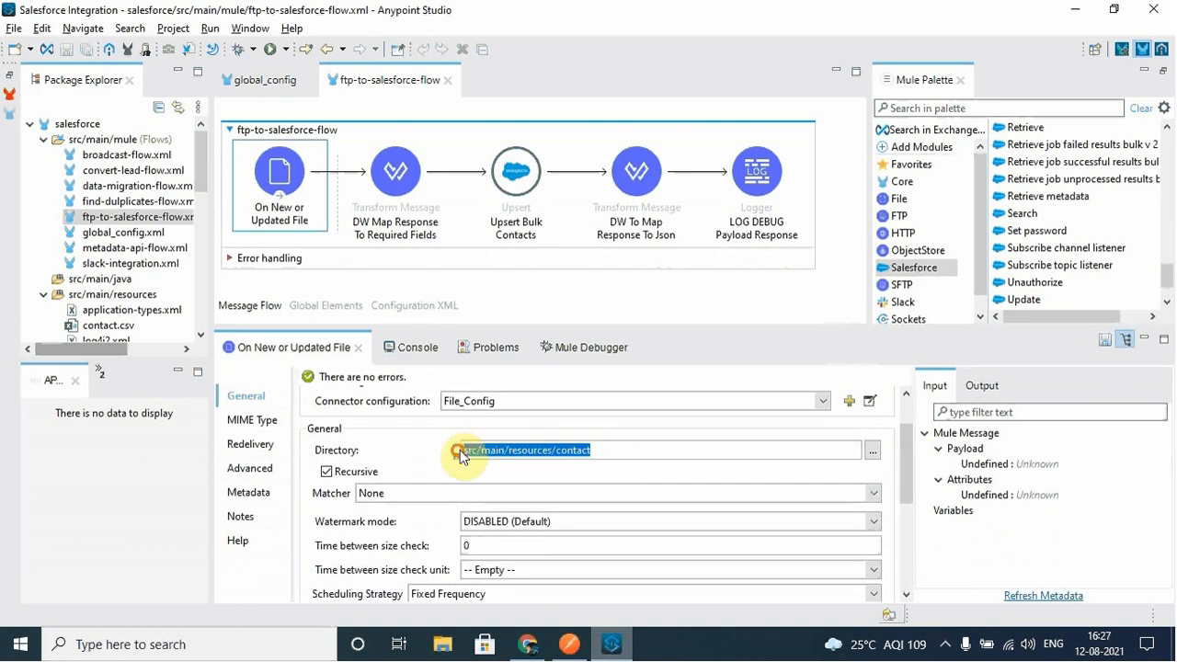
{"action": "left_click", "coordinate": [617, 447]}
- Examine the project's src/main/resources contents, locating the contact folder watched by the file source and contact.csv
{"action": "scroll", "coordinate": [58, 197], "scroll_direction": "down", "scroll_amount": 1}
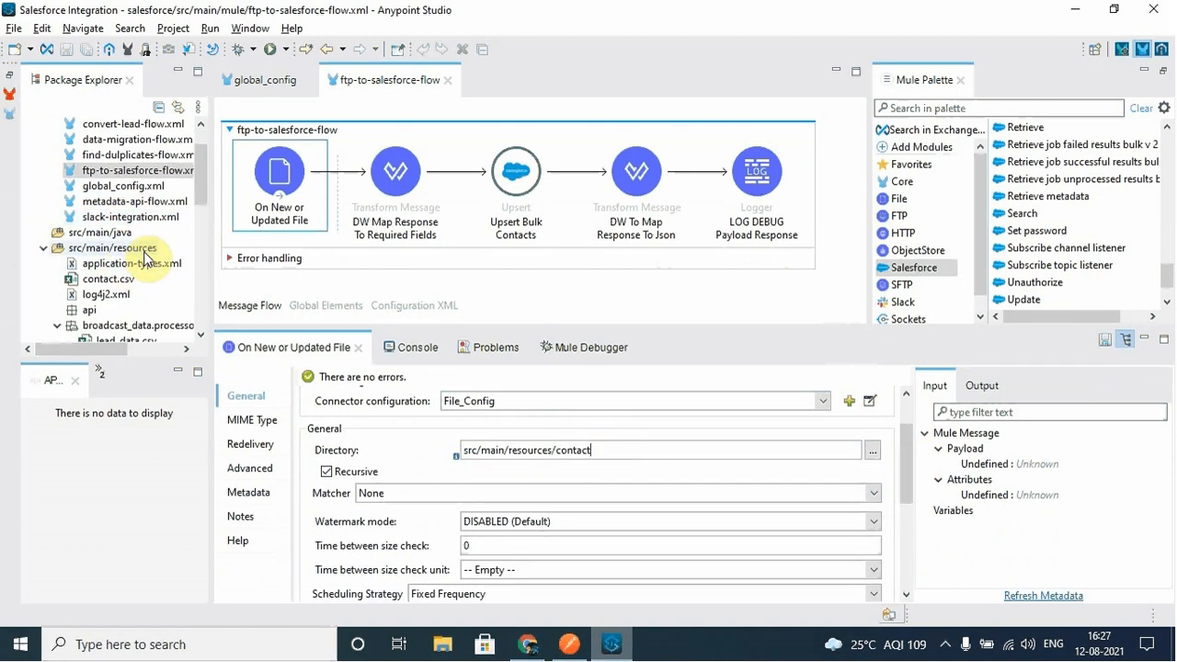
{"action": "scroll", "coordinate": [145, 259], "scroll_direction": "down", "scroll_amount": 3}
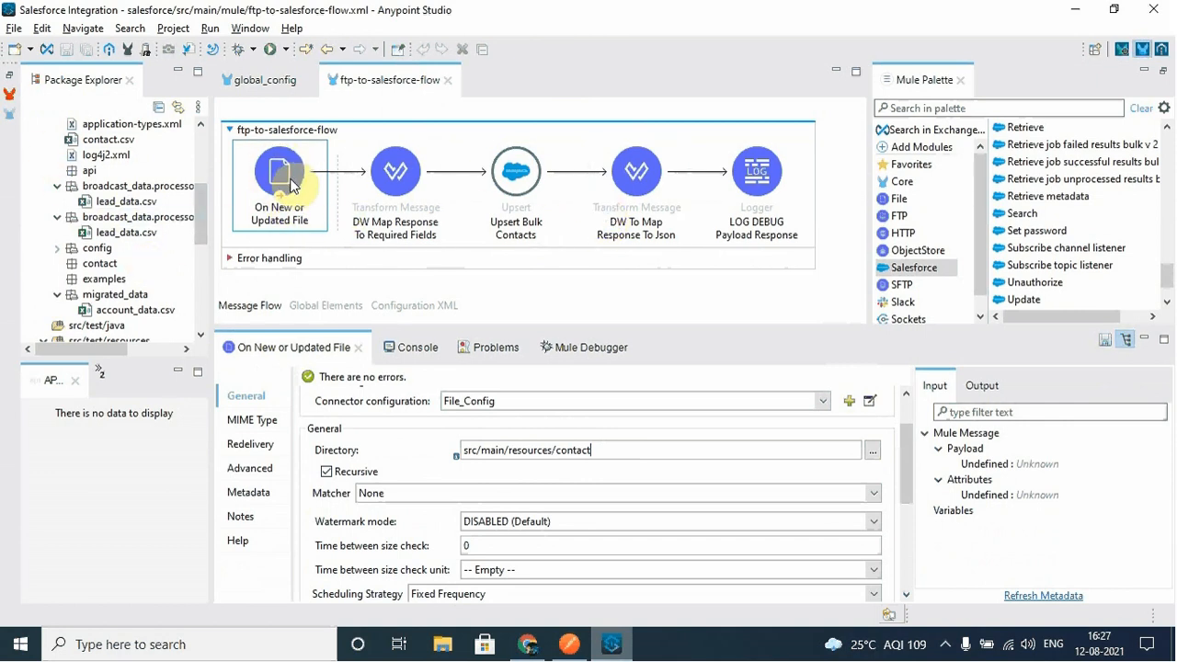
{"action": "scroll", "coordinate": [138, 262], "scroll_direction": "up", "scroll_amount": 2}
{"action": "scroll", "coordinate": [143, 262], "scroll_direction": "up", "scroll_amount": 2}
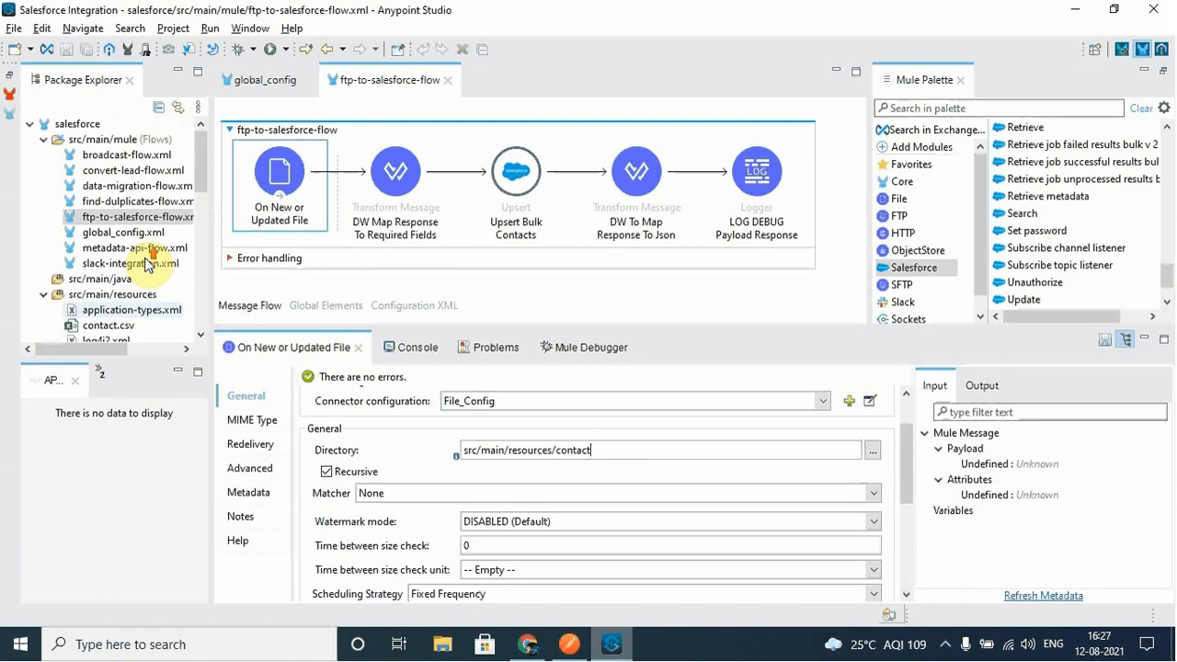
{"action": "scroll", "coordinate": [147, 262], "scroll_direction": "down", "scroll_amount": 4}
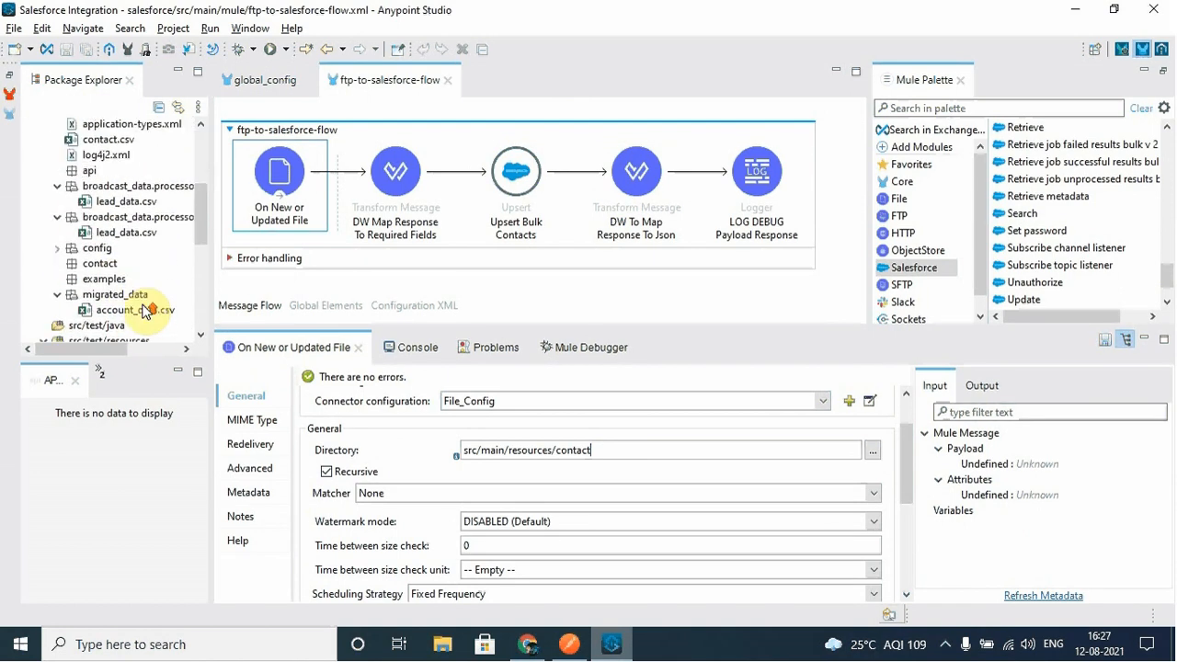
{"action": "scroll", "coordinate": [144, 313], "scroll_direction": "down", "scroll_amount": 2}
{"action": "scroll", "coordinate": [143, 311], "scroll_direction": "up", "scroll_amount": 3}
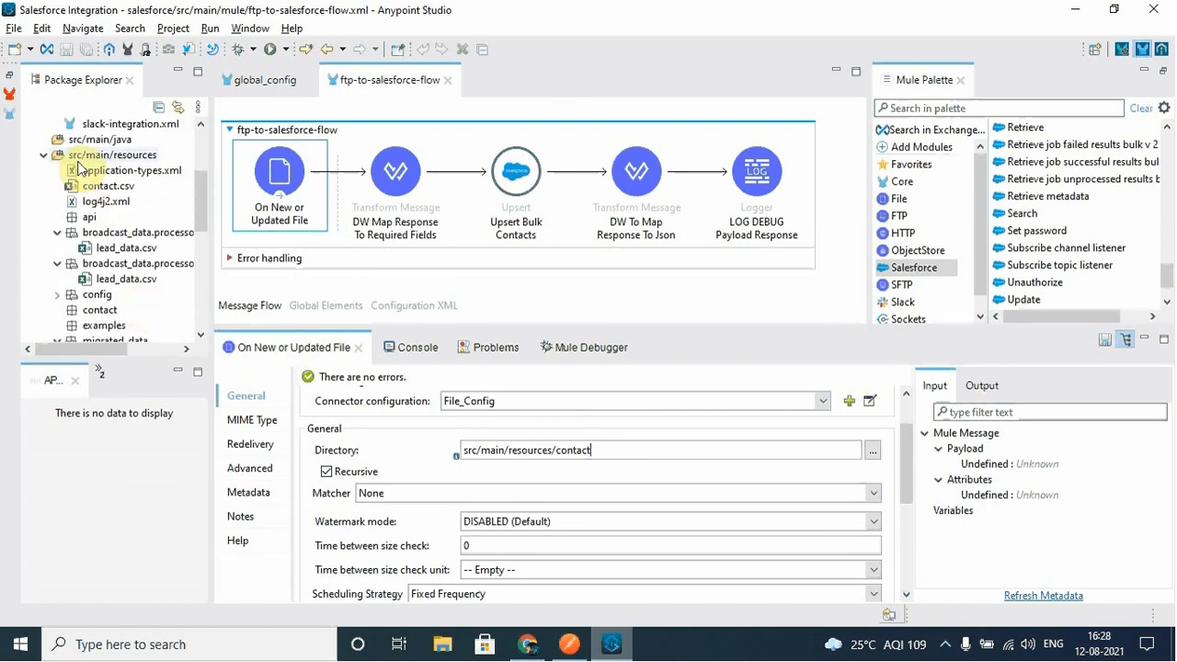
{"action": "scroll", "coordinate": [138, 235], "scroll_direction": "down", "scroll_amount": 1}
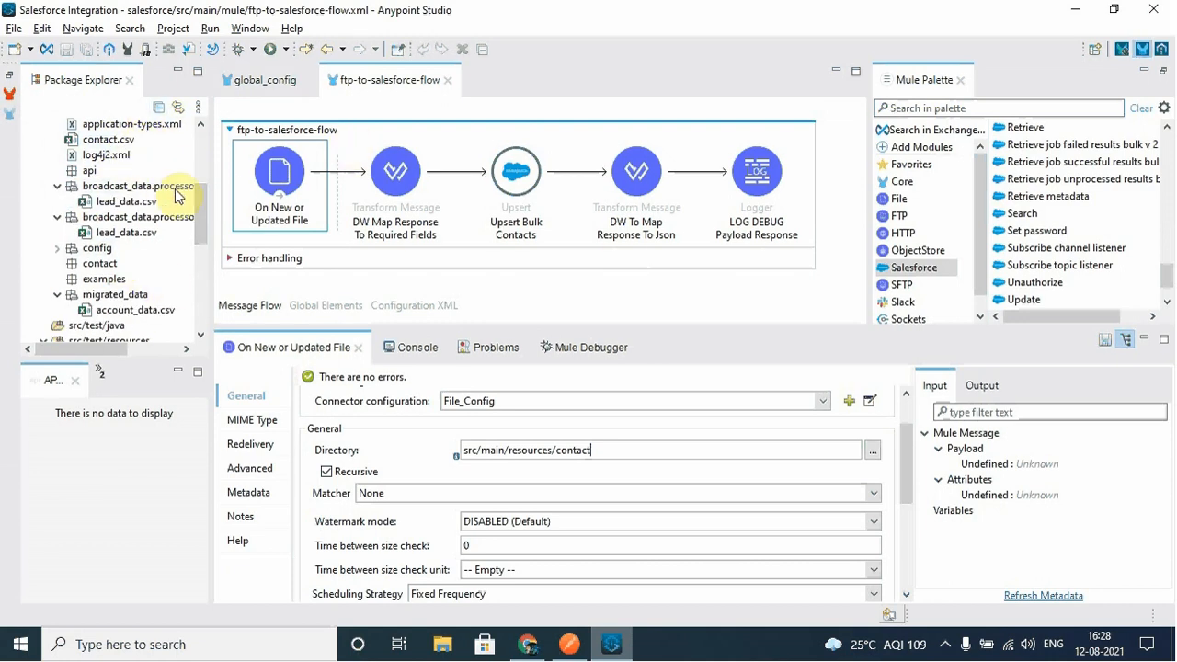
- Open the DW Map Response To Required Fields transform and review its FirstName, LastName and Phone mappings
{"action": "left_click", "coordinate": [395, 174]}
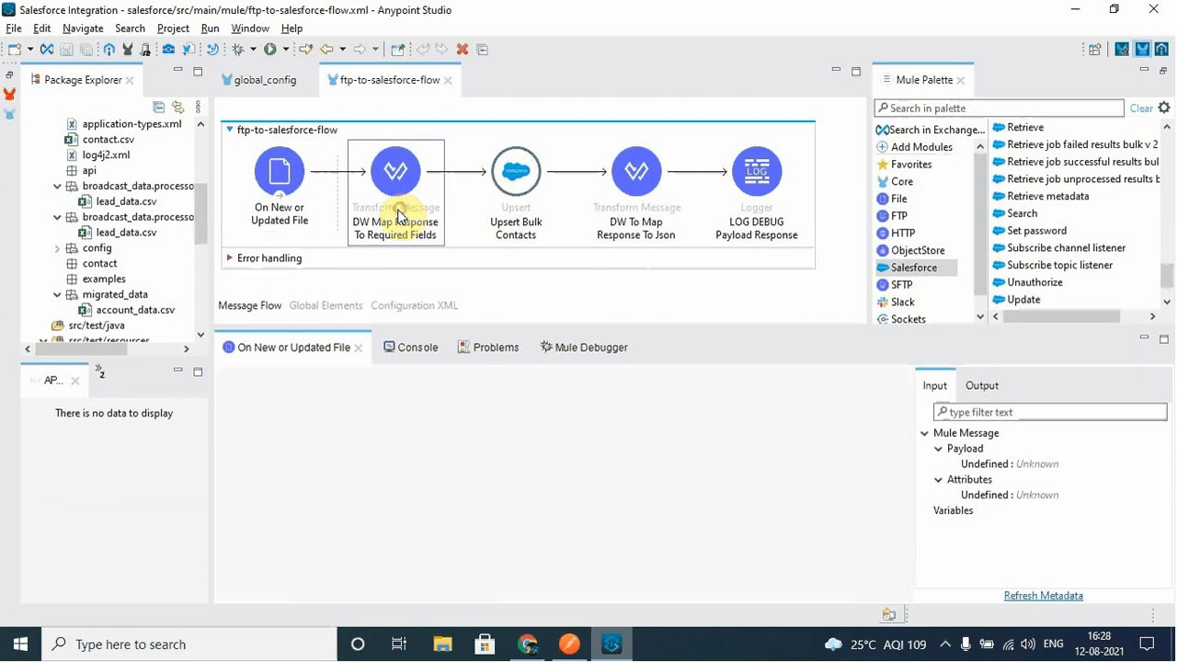
{"action": "left_click_drag", "start_coordinate": [776, 453], "coordinate": [830, 466]}
{"action": "left_click", "coordinate": [808, 466]}
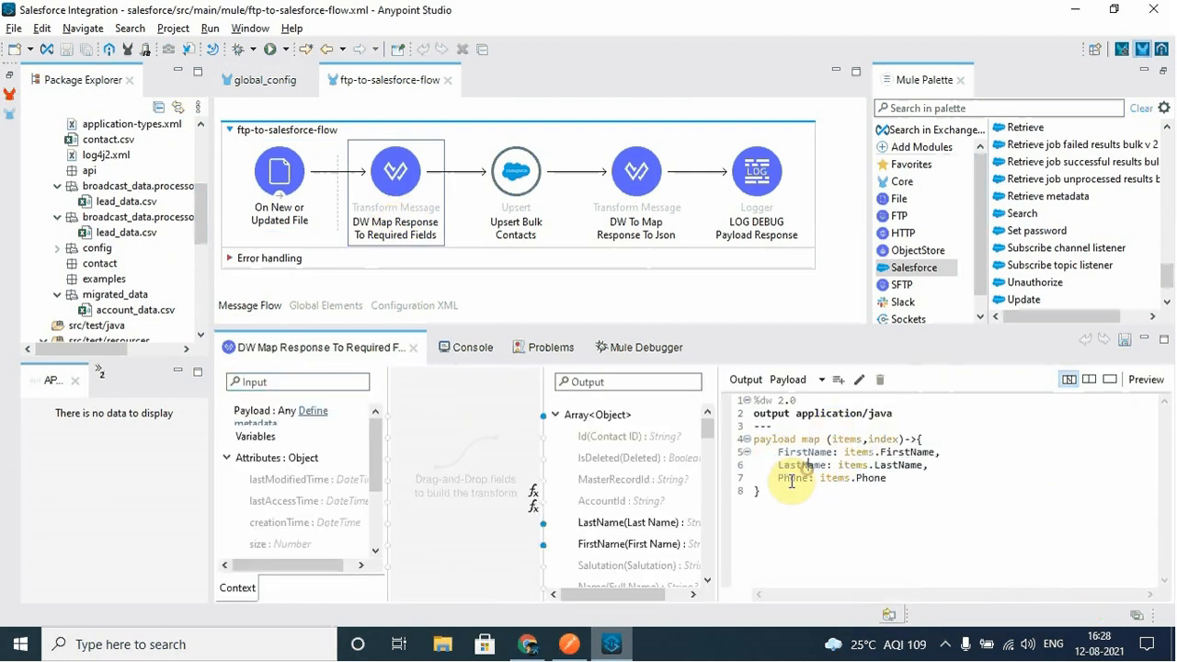
- Reopen the Upsert Bulk Contacts settings and locate the Upsert operation among the Salesforce connector operations
{"action": "left_click", "coordinate": [503, 204]}
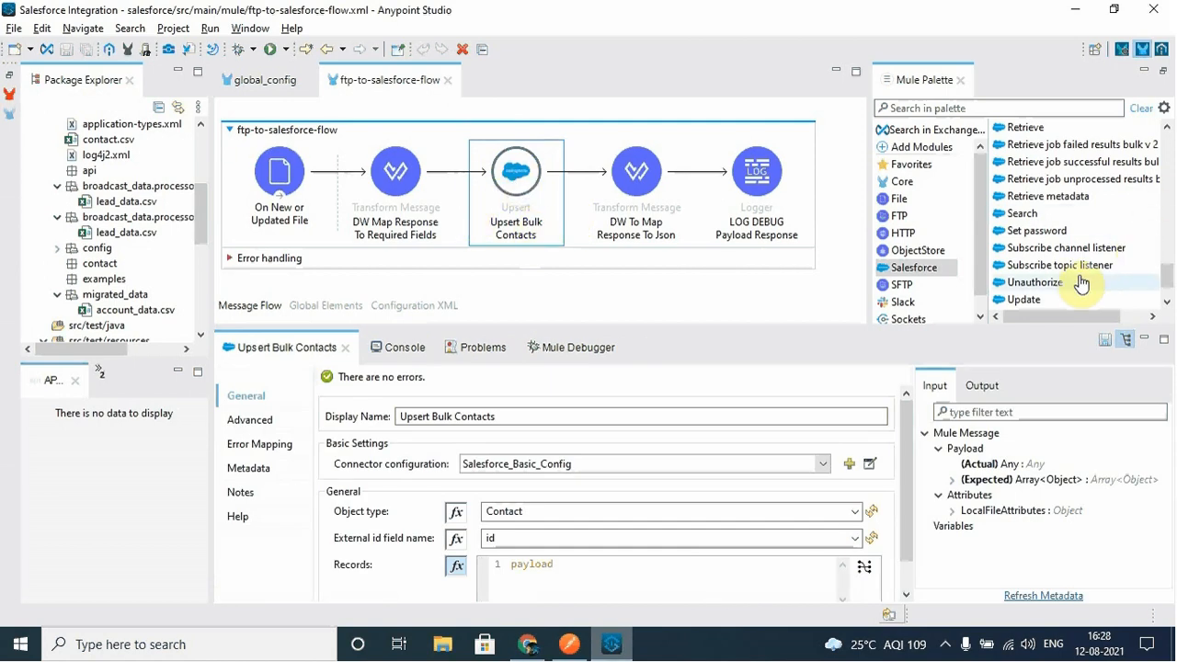
{"action": "scroll", "coordinate": [1039, 305], "scroll_direction": "down", "scroll_amount": 1}
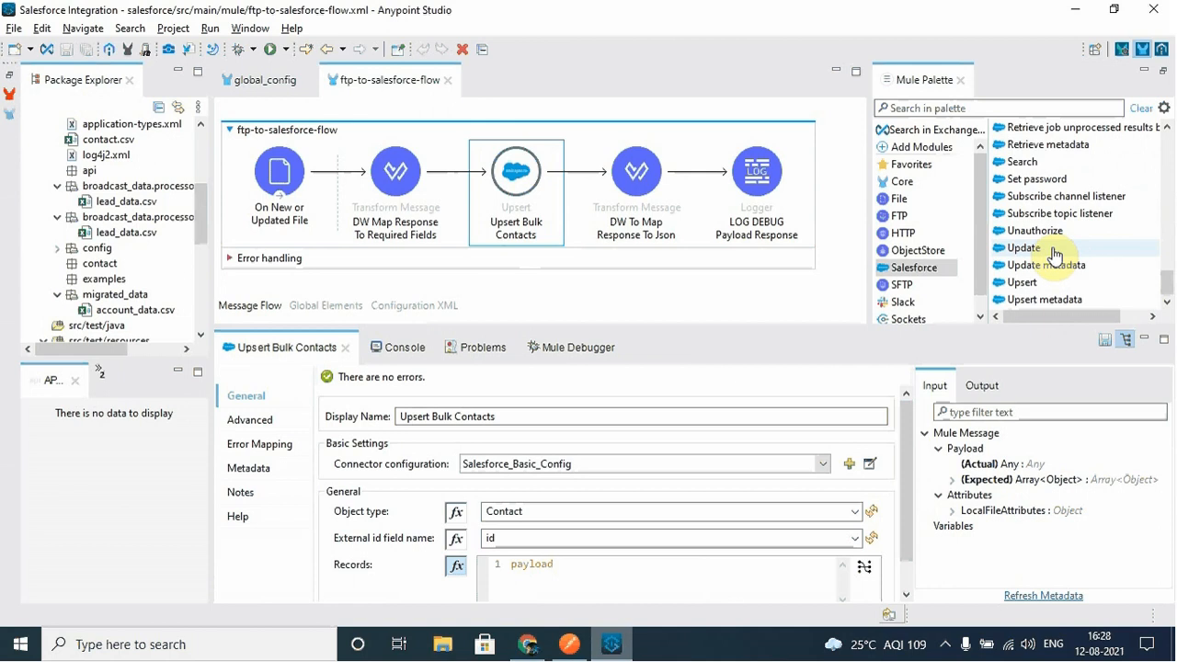
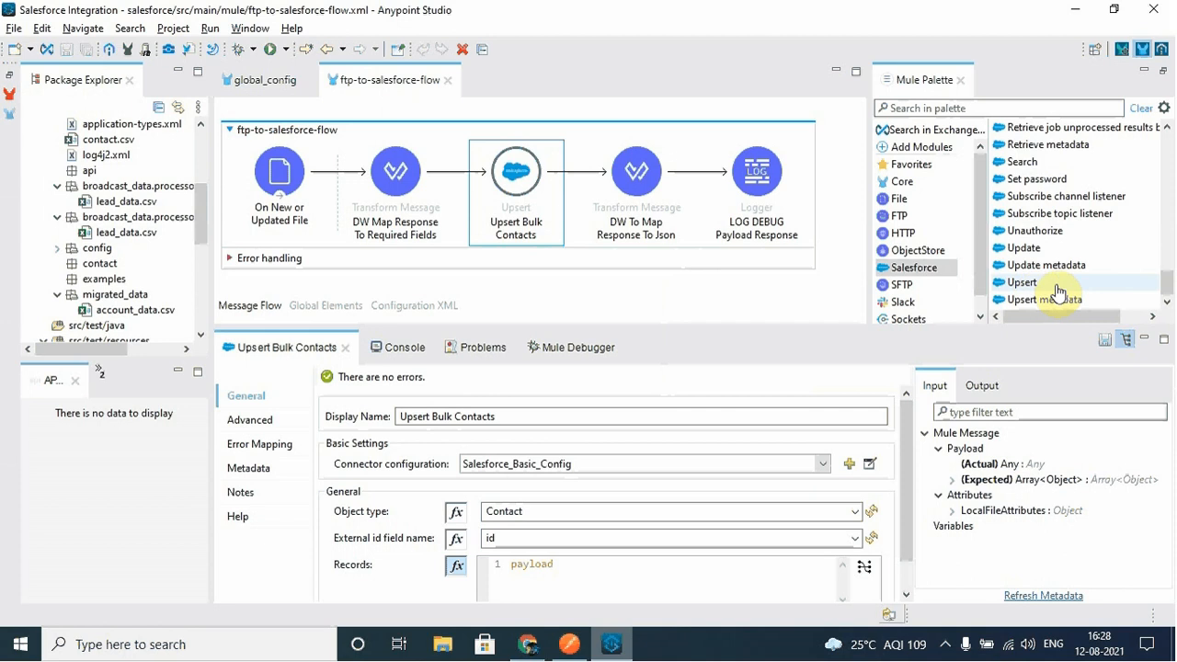
- Open contact.csv from src/main/resources in Excel, dismiss the subscription notice and check the first contact's FirstName cell
{"action": "scroll", "coordinate": [110, 164], "scroll_direction": "up", "scroll_amount": 1}
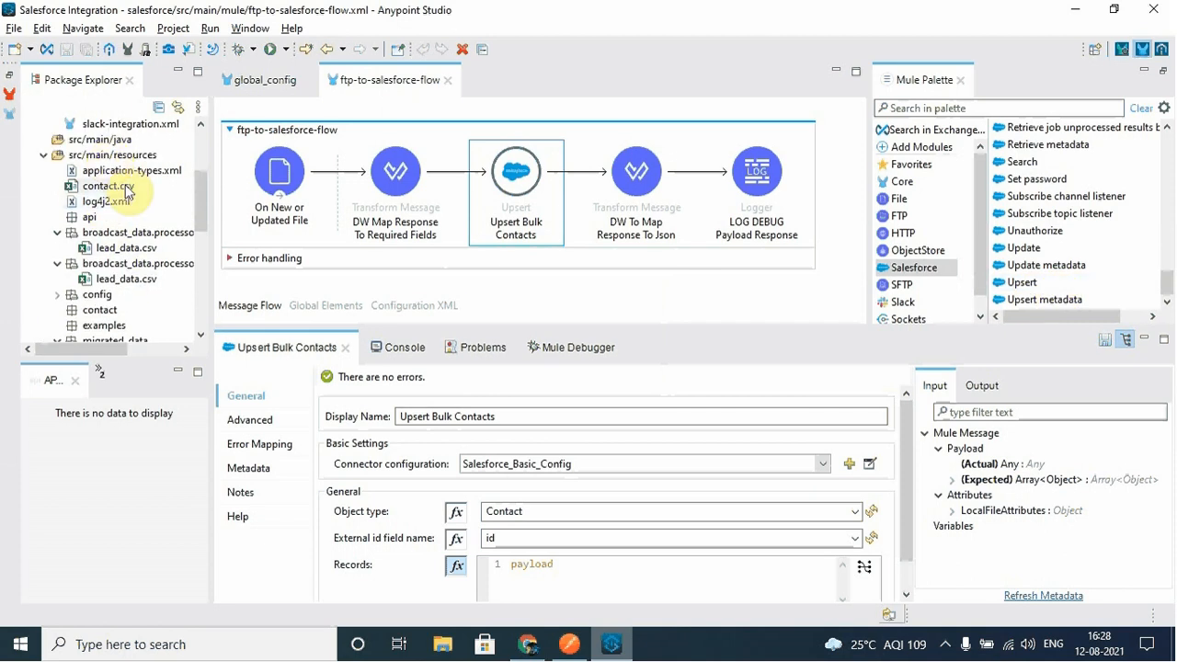
{"action": "double_click", "coordinate": [127, 187]}
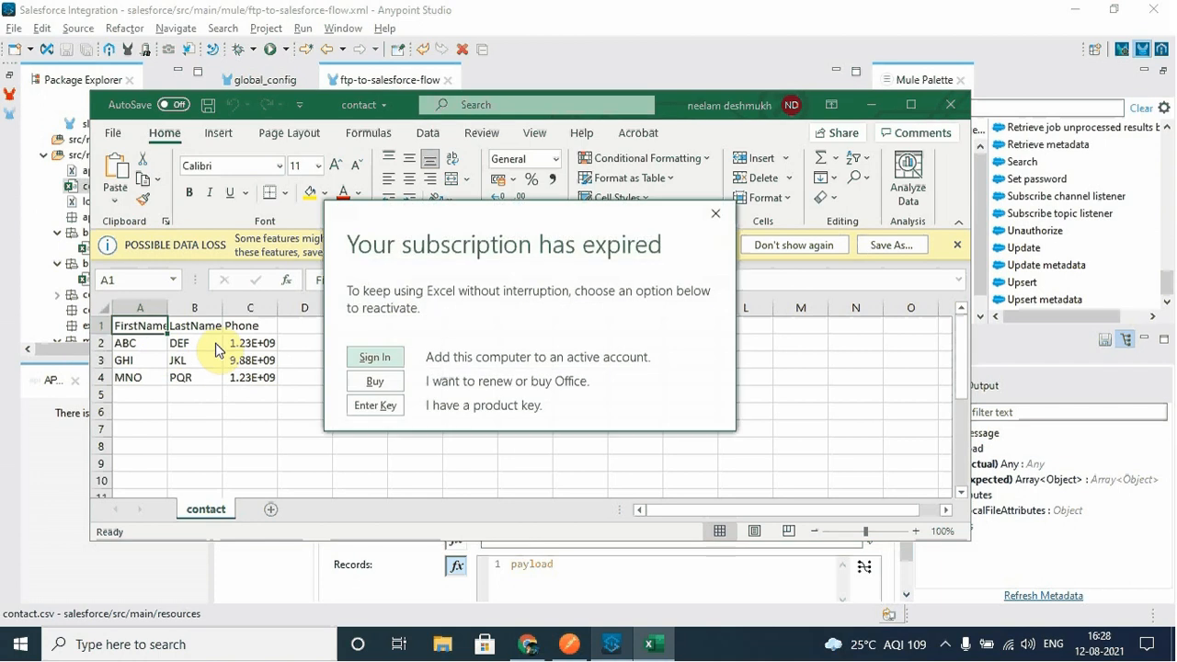
{"action": "left_click", "coordinate": [713, 218]}
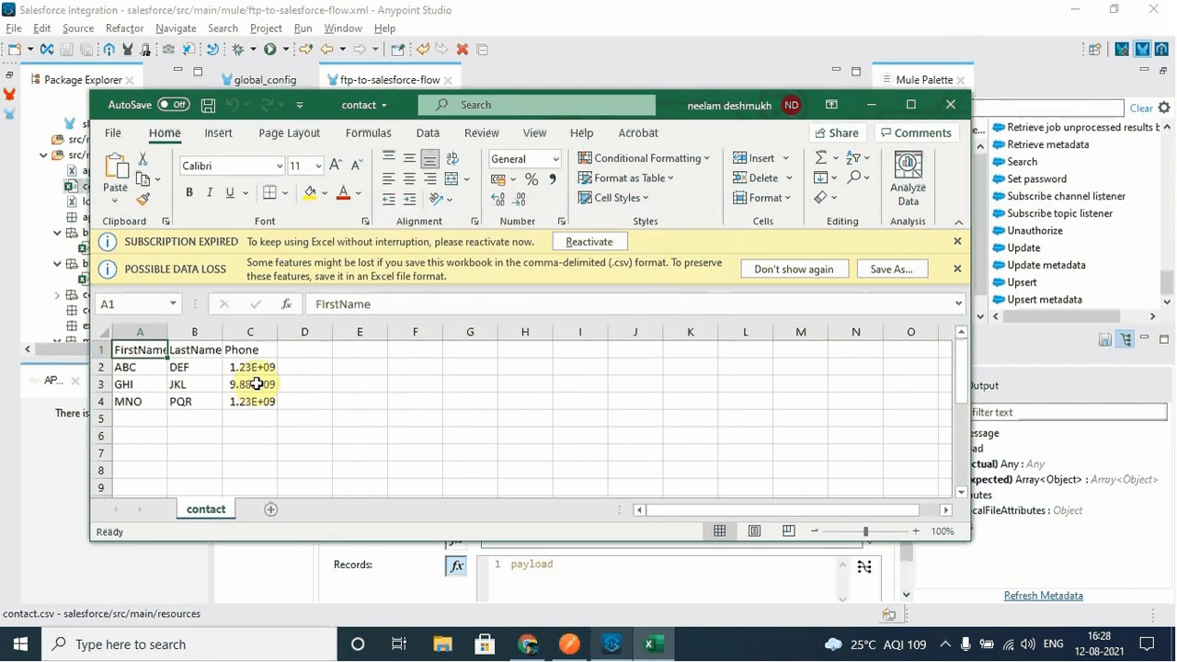
{"action": "double_click", "coordinate": [138, 370]}
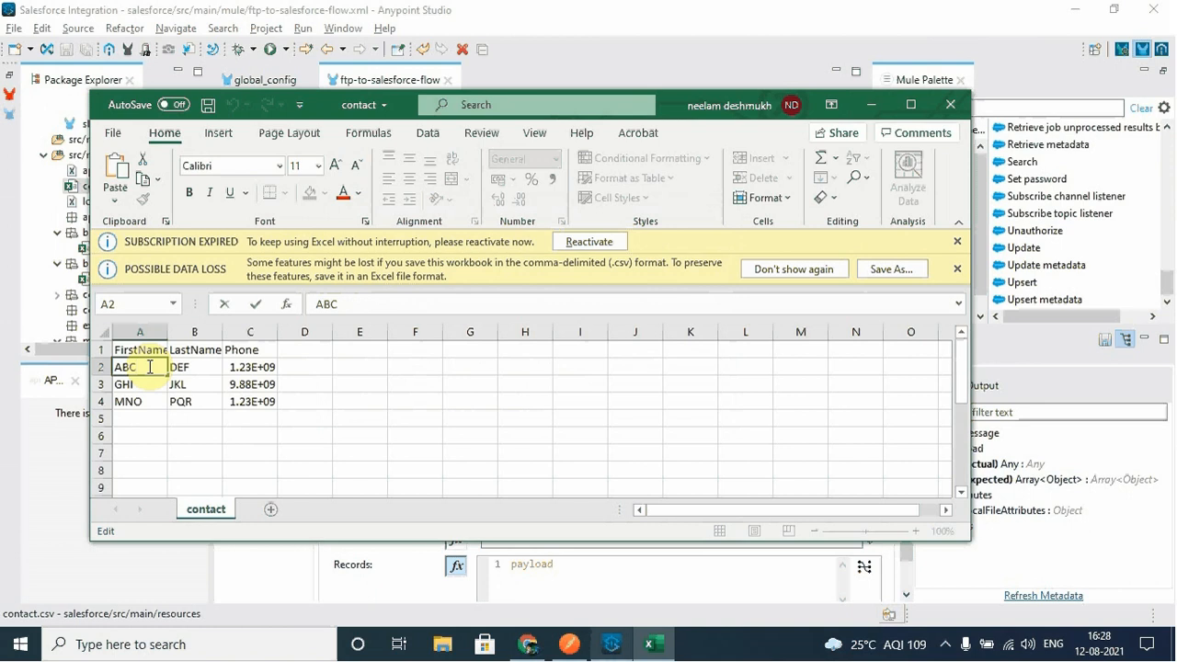
- Add a contact in row 5 with FirstName STU, LastName VWX and a phone number
{"action": "double_click", "coordinate": [148, 418]}
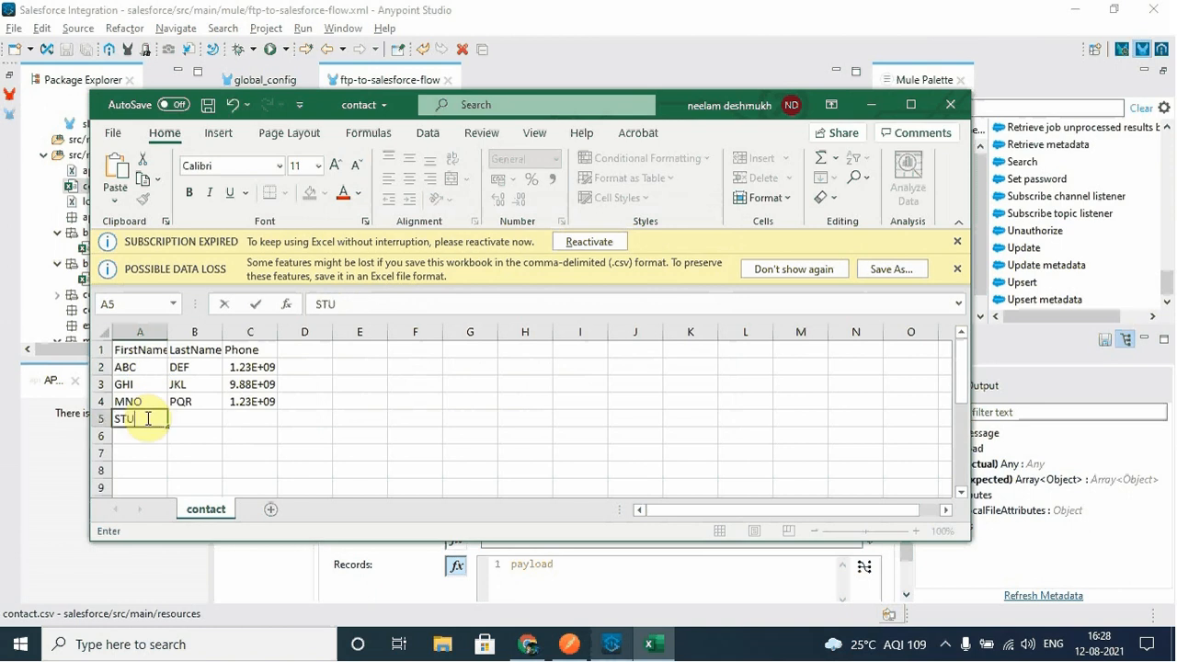
{"action": "type", "text": "STU"}
{"action": "left_click", "coordinate": [179, 417]}
{"action": "double_click", "coordinate": [192, 420]}
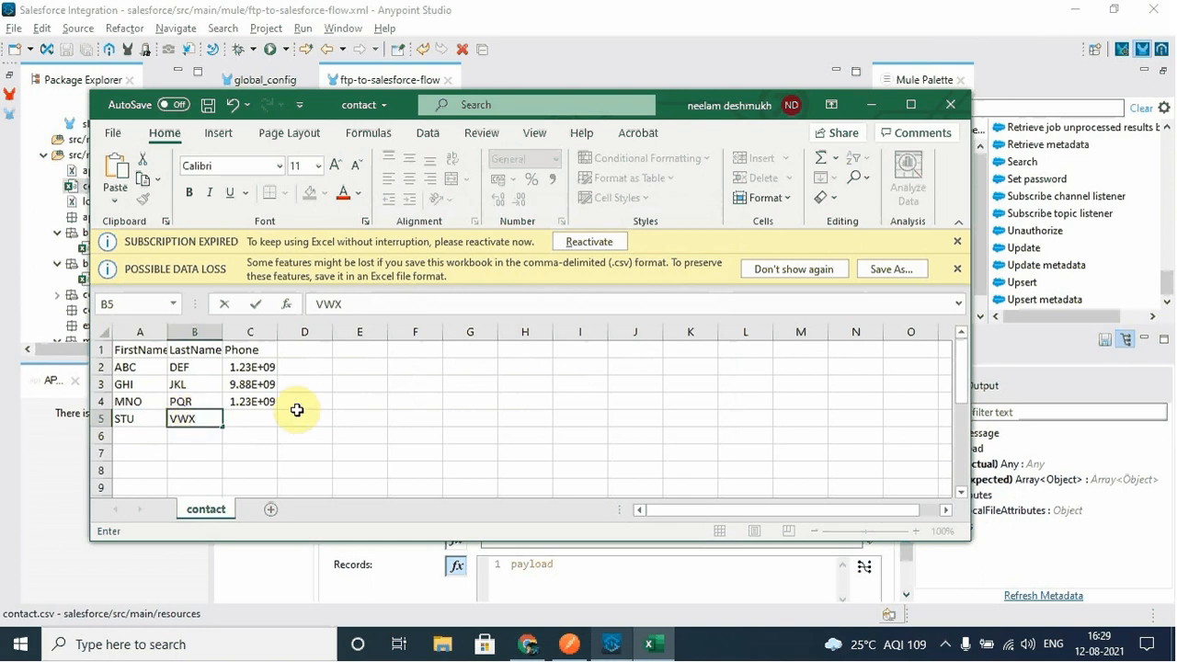
{"action": "left_click", "coordinate": [257, 413]}
{"action": "double_click", "coordinate": [262, 417]}
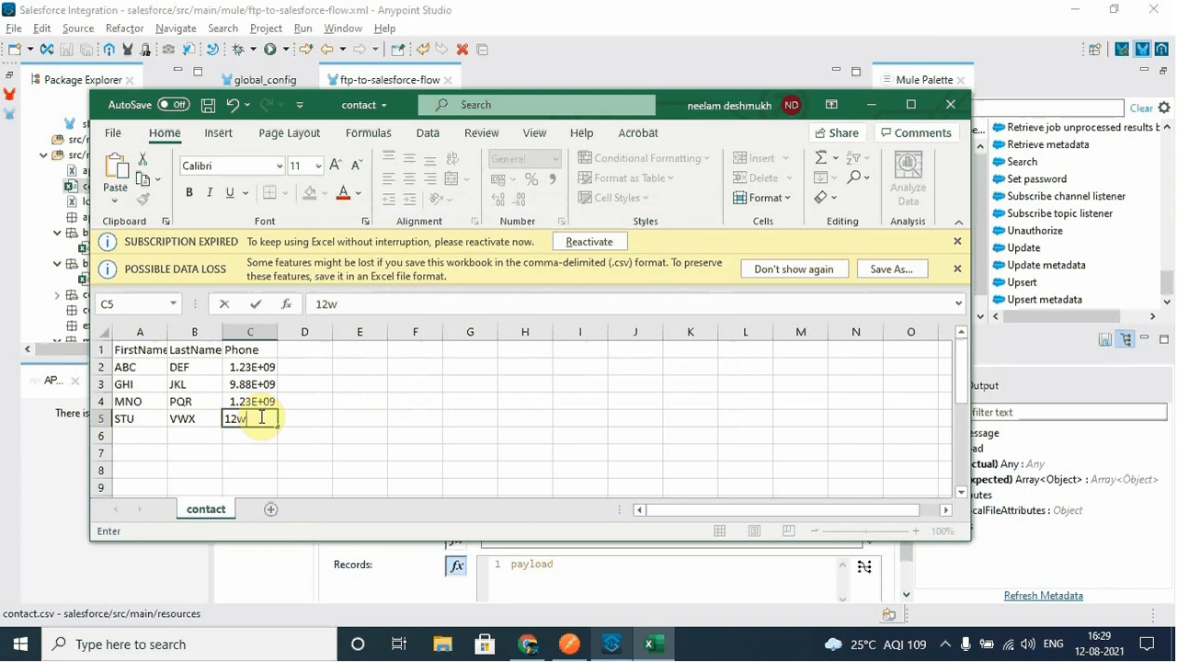
{"action": "left_click", "coordinate": [195, 420]}
- Close the workbook, saving the changes as contact in CSV (Comma delimited) format over the existing file in src/main/resources
{"action": "left_click", "coordinate": [950, 104]}
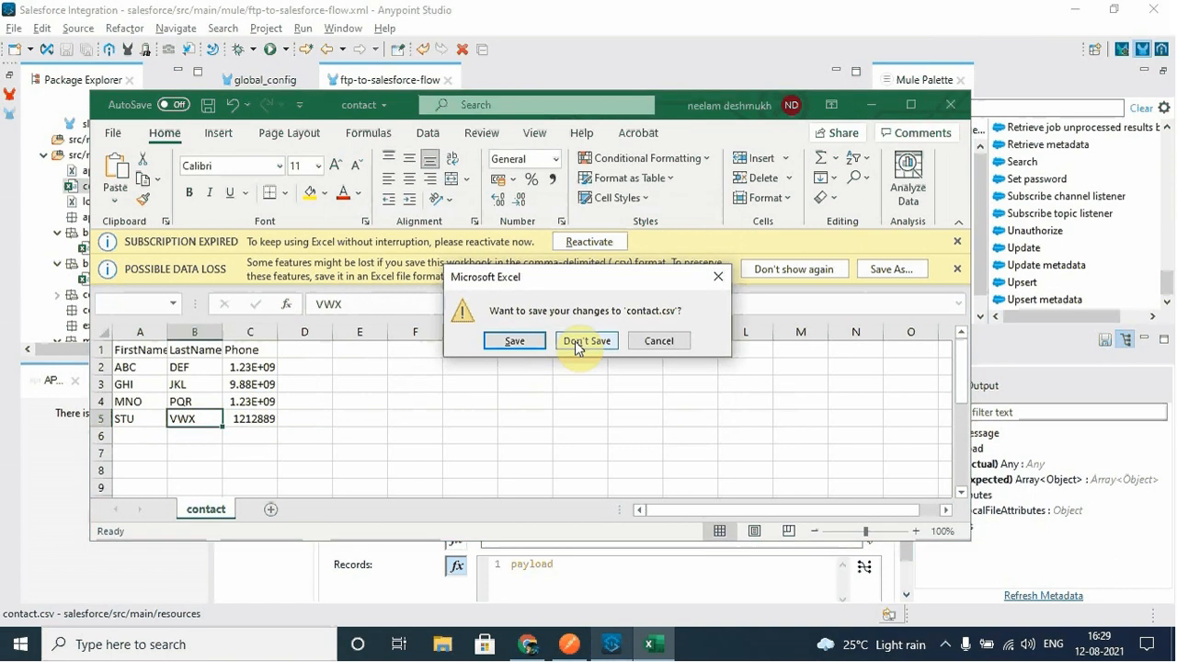
{"action": "left_click", "coordinate": [522, 338]}
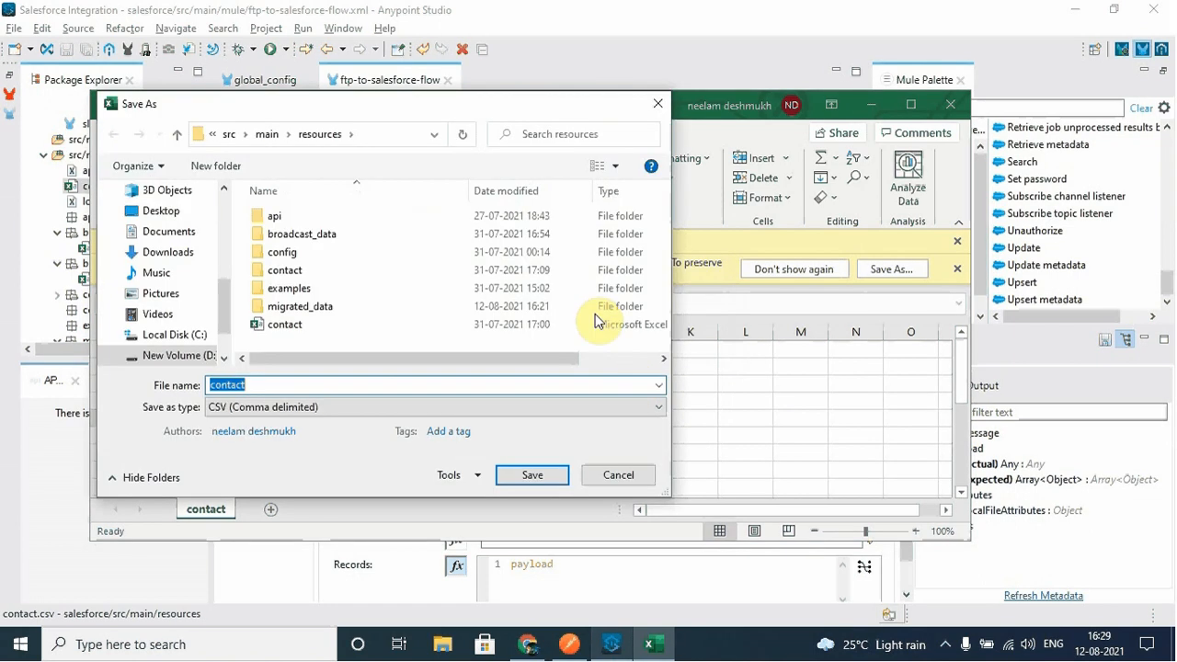
{"action": "left_click", "coordinate": [533, 475]}
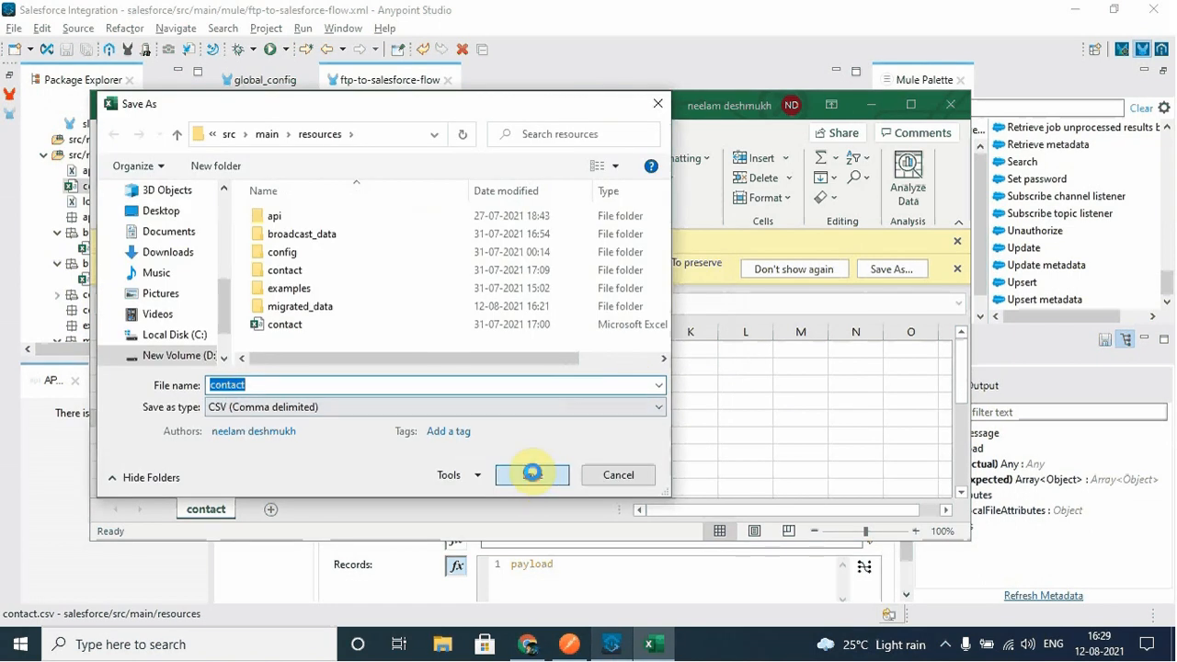
{"action": "left_click", "coordinate": [627, 322]}
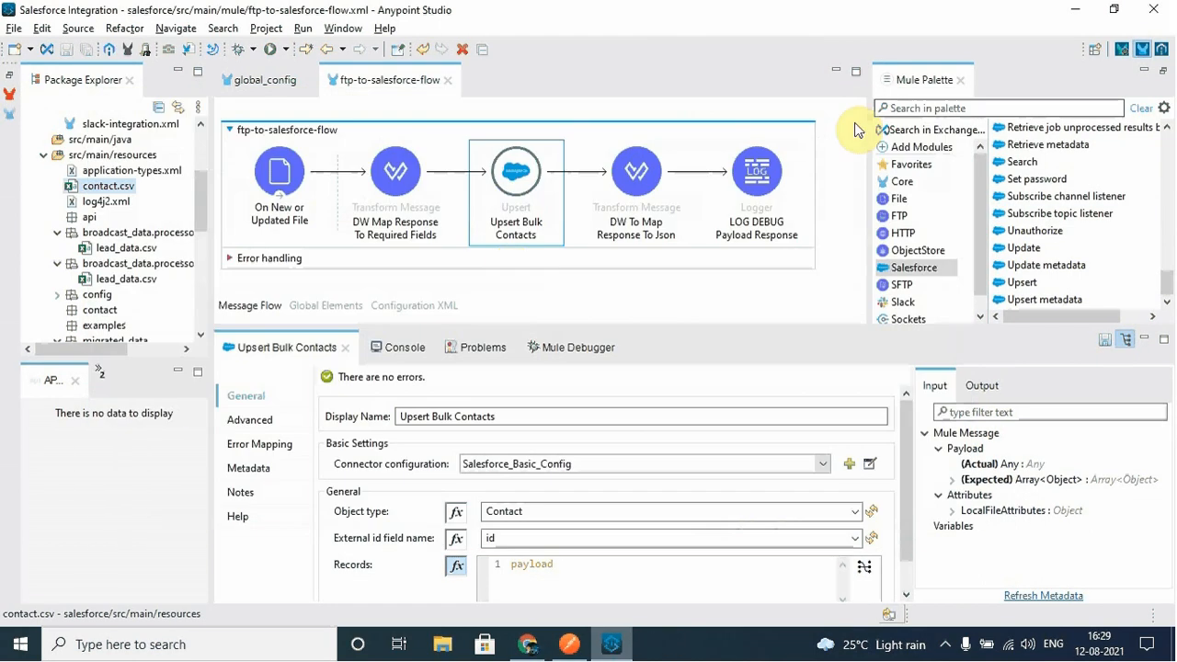
- Review the Upsert Bulk Contacts settings: object type, external id field name and records expression
{"action": "left_click", "coordinate": [554, 226]}
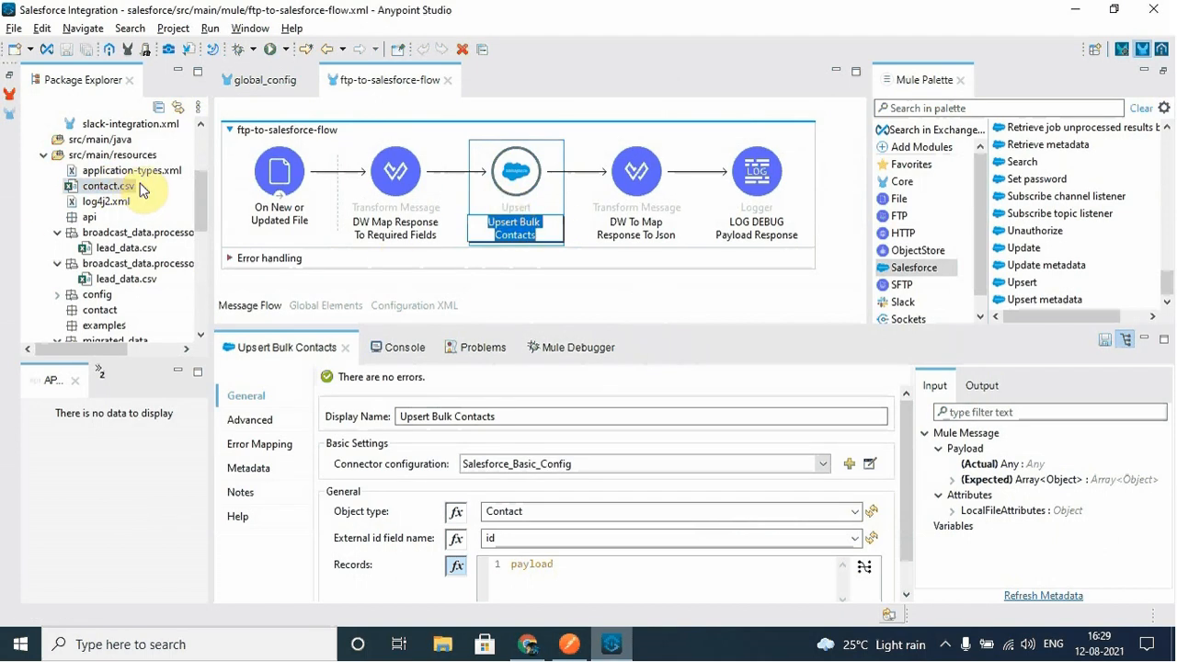
{"action": "left_click", "coordinate": [605, 269]}
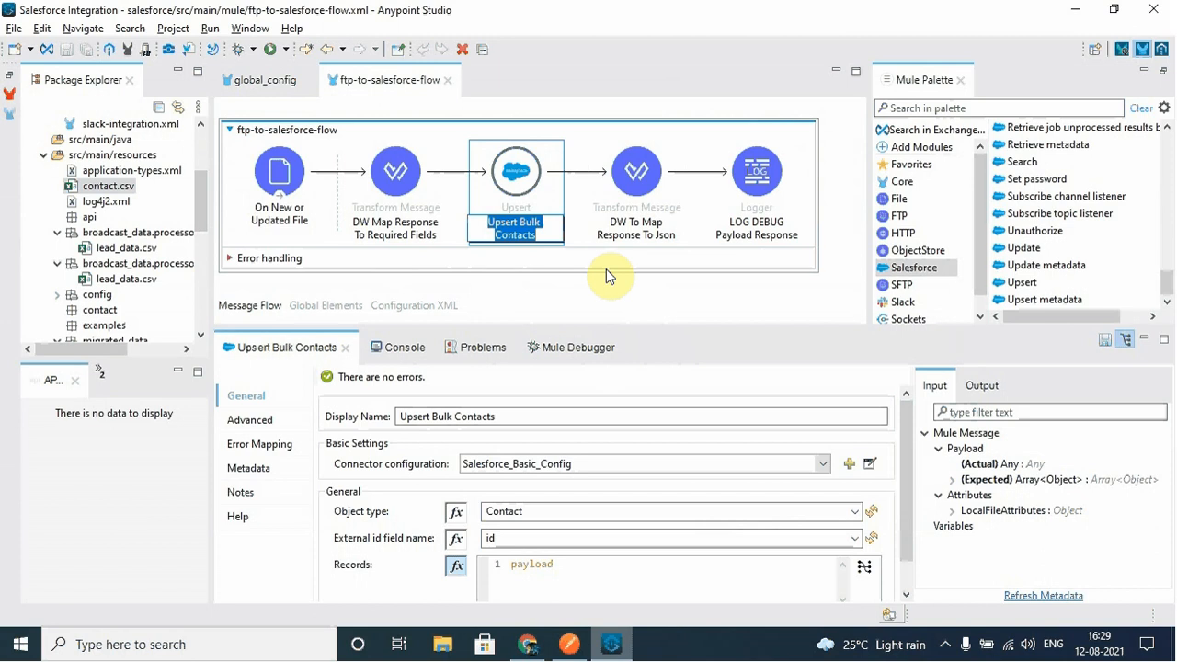
{"action": "left_click", "coordinate": [519, 170]}
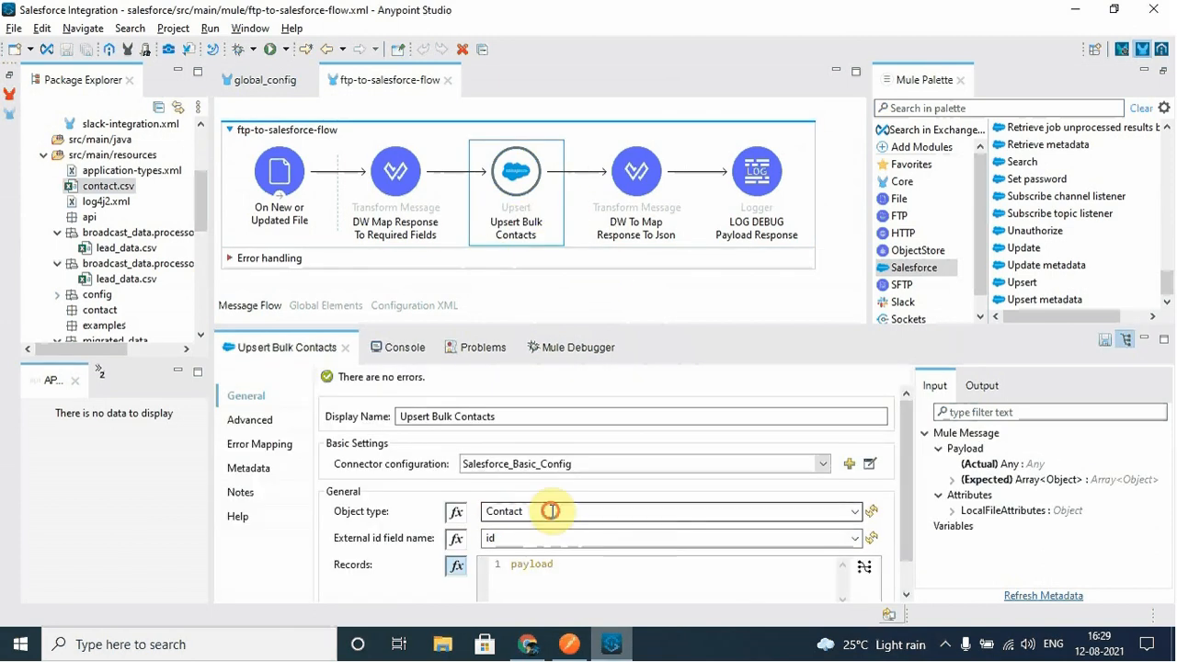
{"action": "left_click_drag", "start_coordinate": [549, 511], "coordinate": [470, 511]}
{"action": "scroll", "coordinate": [904, 463], "scroll_direction": "down", "scroll_amount": 2}
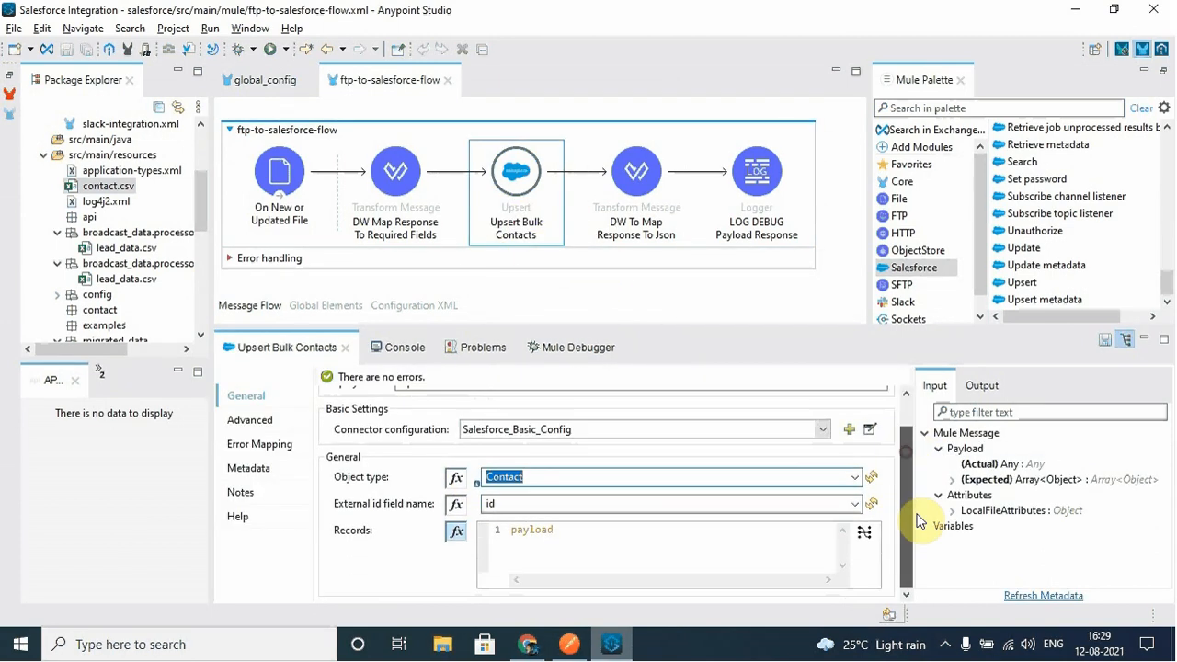
{"action": "left_click", "coordinate": [510, 500]}
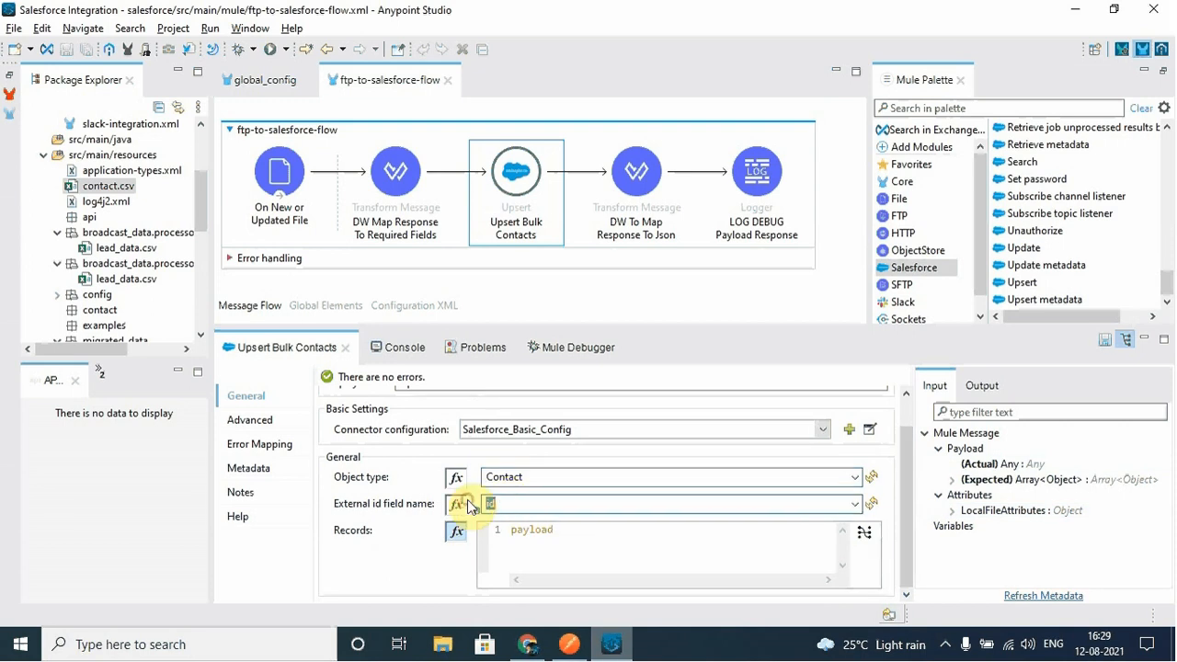
{"action": "left_click", "coordinate": [588, 534]}
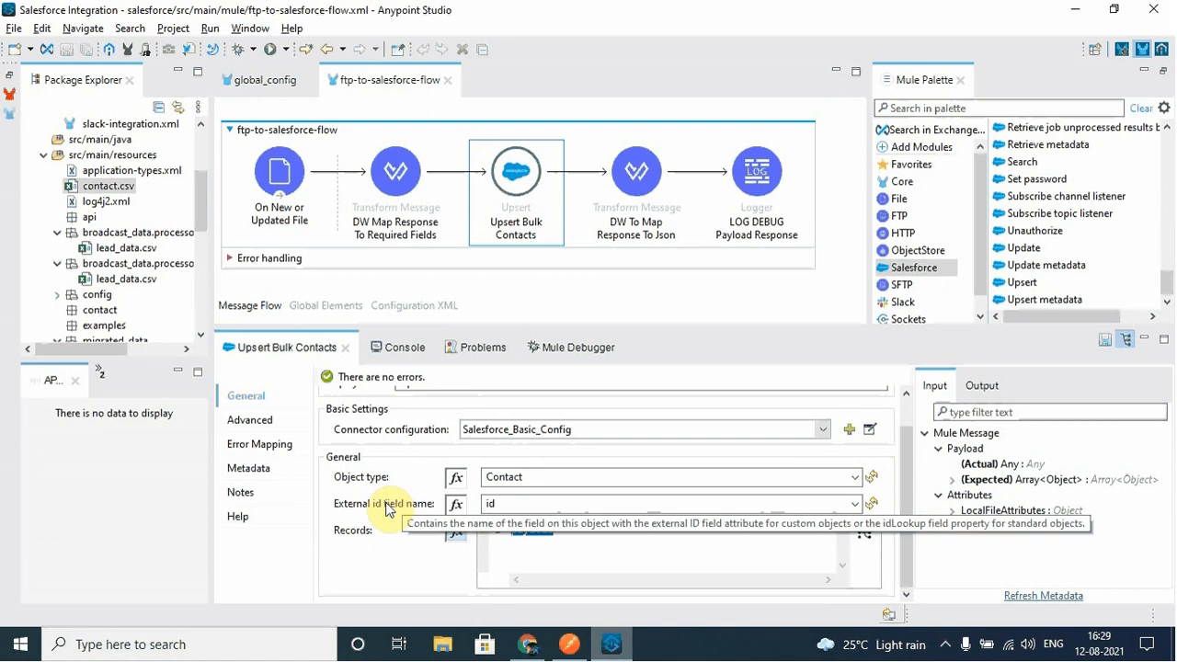
- Inspect the DW To Map Response To Json transform and the LOG DEBUG Payload Response logger, and show the console output
{"action": "left_click", "coordinate": [622, 230]}
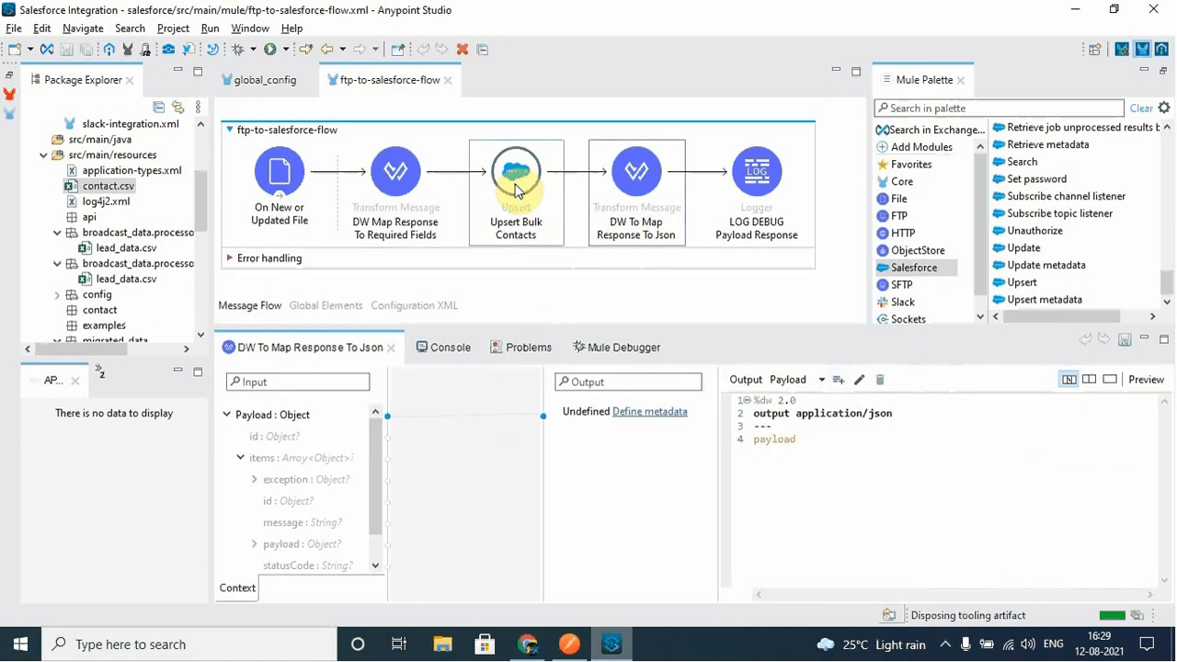
{"action": "left_click", "coordinate": [782, 216]}
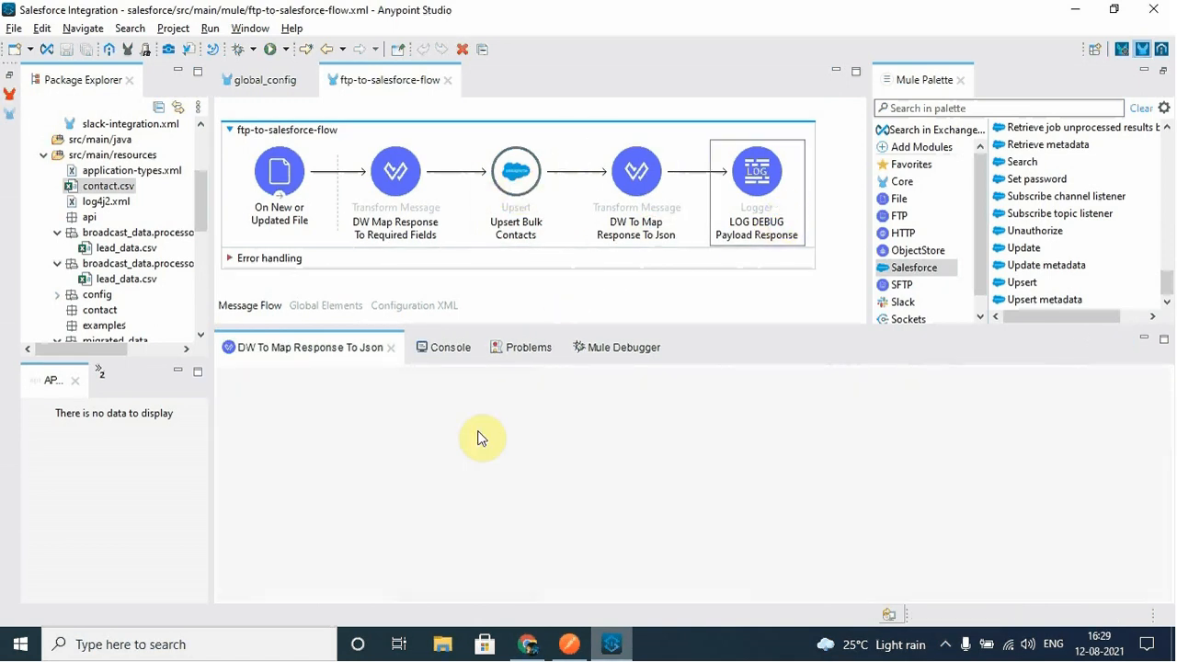
{"action": "left_click", "coordinate": [459, 349]}
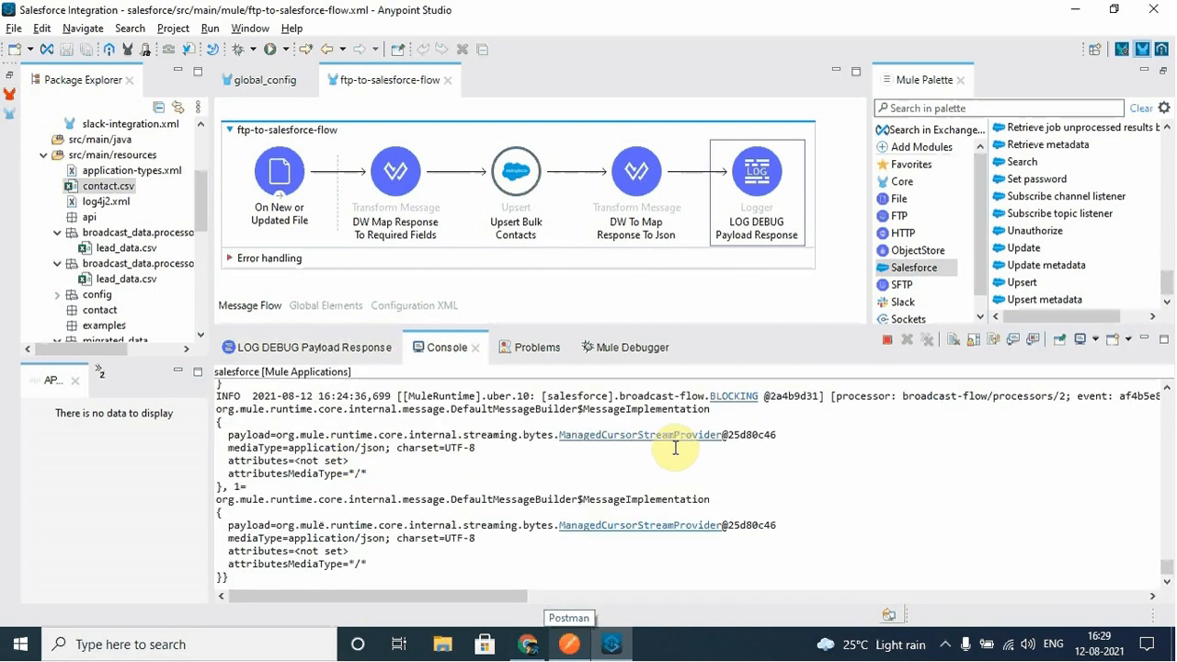
{"action": "left_click", "coordinate": [531, 646]}
{"action": "left_click", "coordinate": [612, 643]}
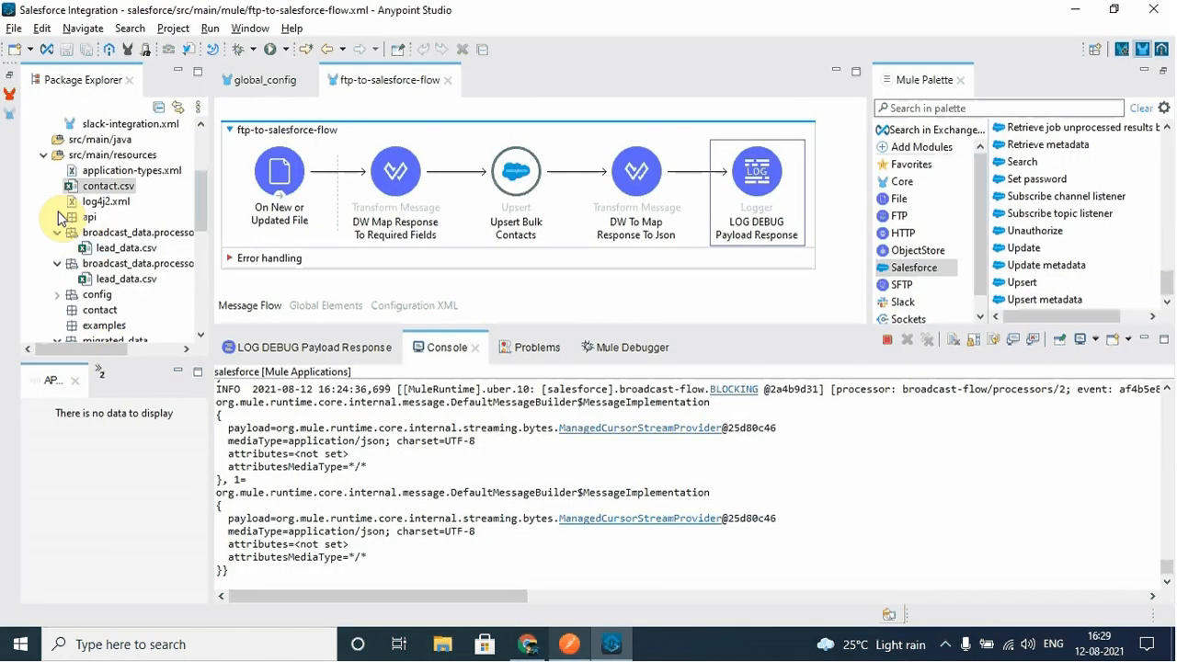
- Move contact.csv from src/main/resources into the contact folder and expand that folder to select the file
{"action": "scroll", "coordinate": [81, 213], "scroll_direction": "down", "scroll_amount": 2}
{"action": "scroll", "coordinate": [90, 201], "scroll_direction": "up", "scroll_amount": 1}
{"action": "left_click_drag", "start_coordinate": [102, 139], "coordinate": [133, 264]}
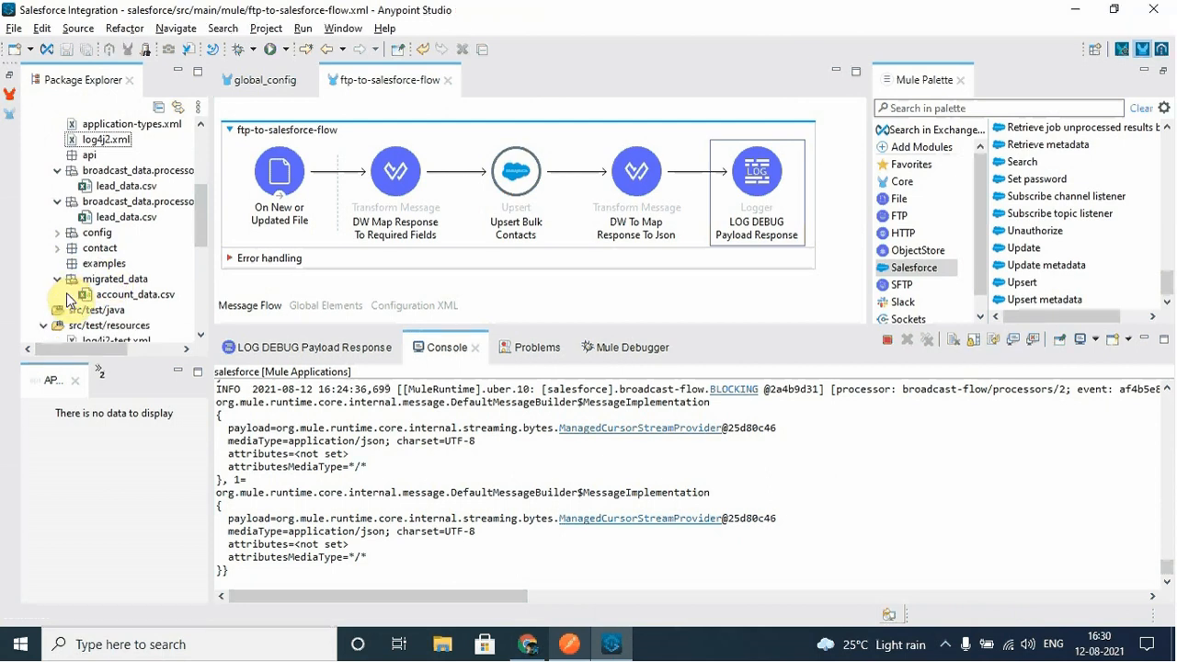
{"action": "left_click", "coordinate": [57, 248]}
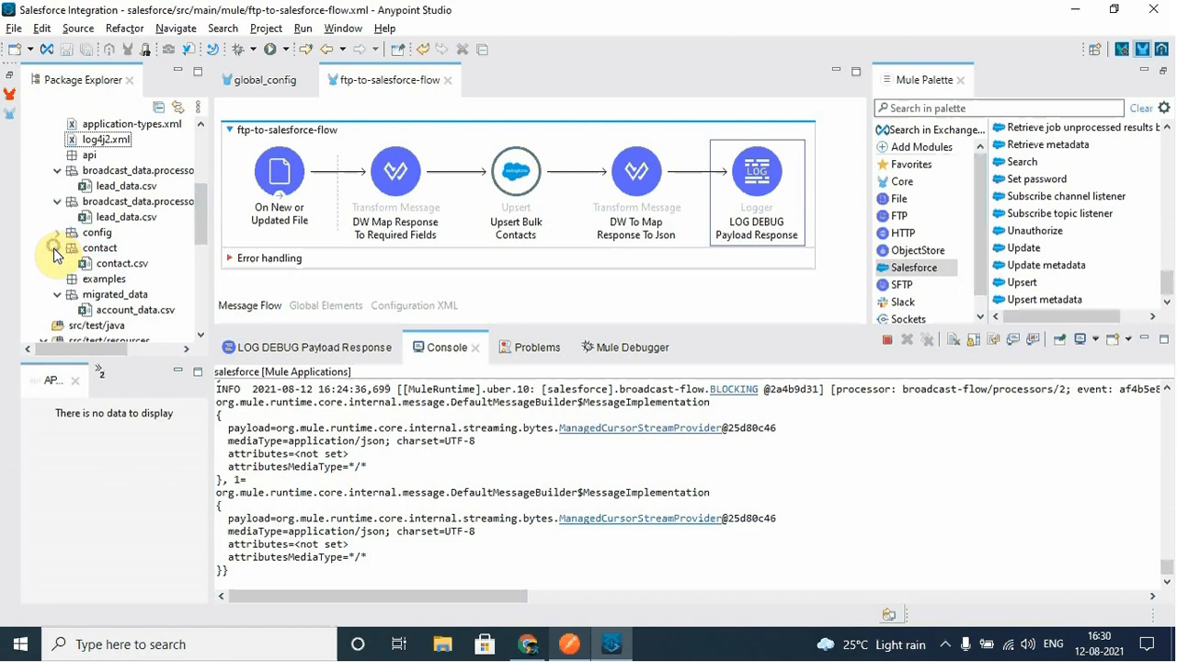
{"action": "left_click", "coordinate": [119, 264]}
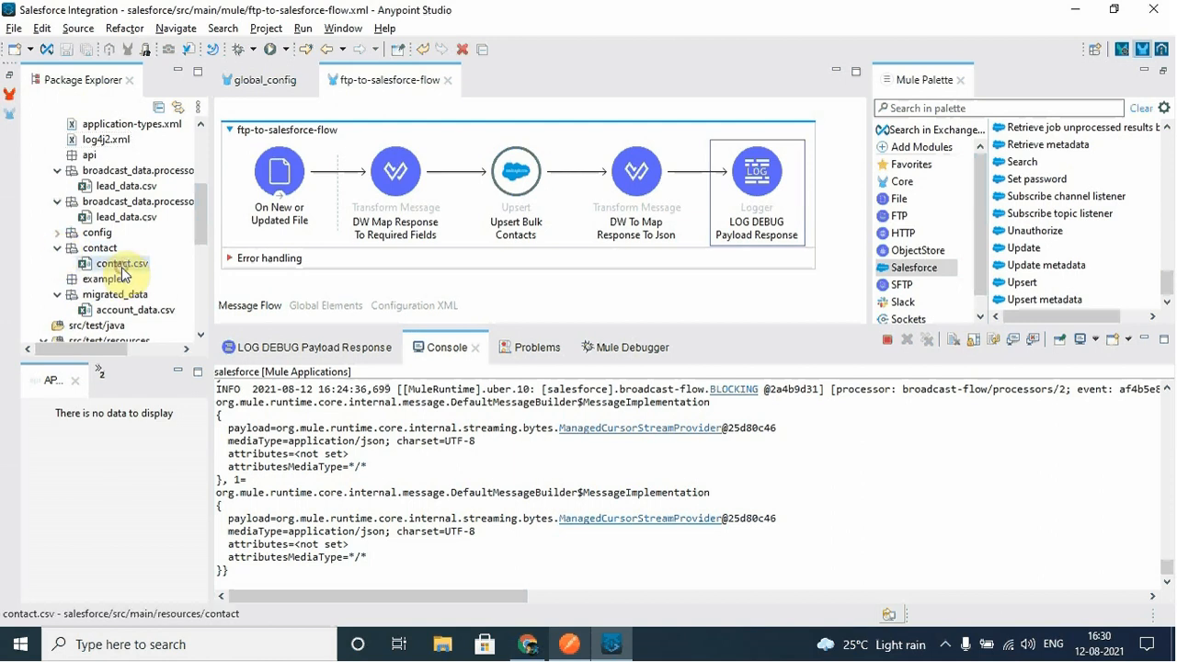
{"action": "left_click", "coordinate": [407, 513]}
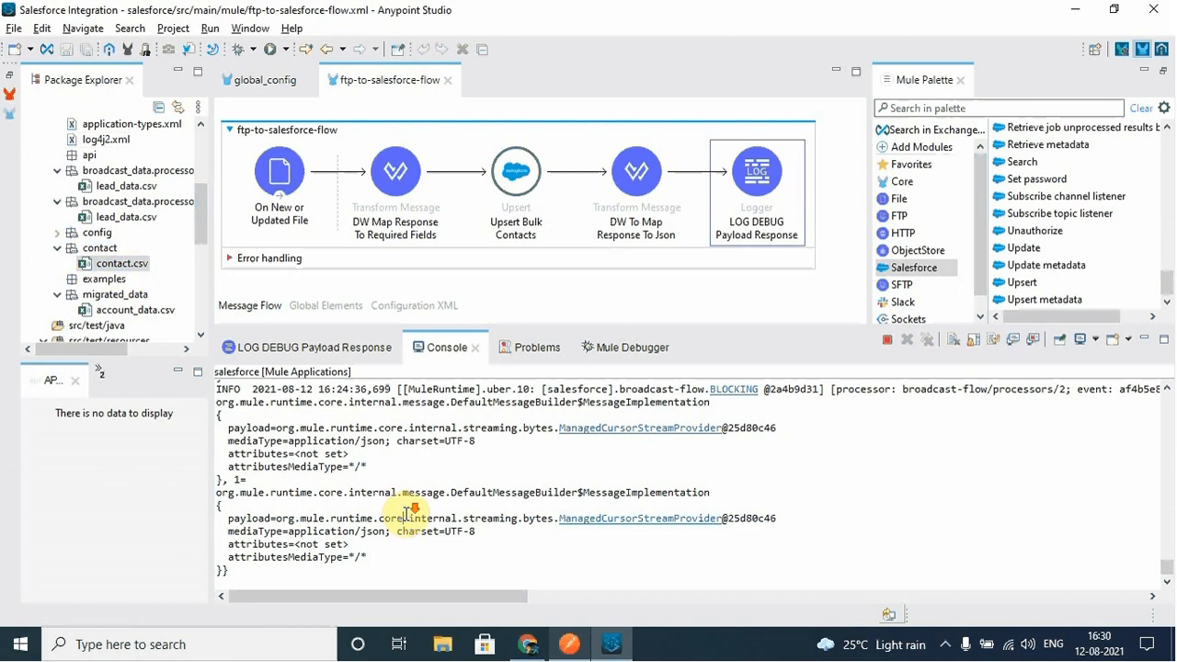
- Examine the console log for the JSON response of the bulk contact upsert, including each record's result and error details
{"action": "left_click", "coordinate": [271, 204]}
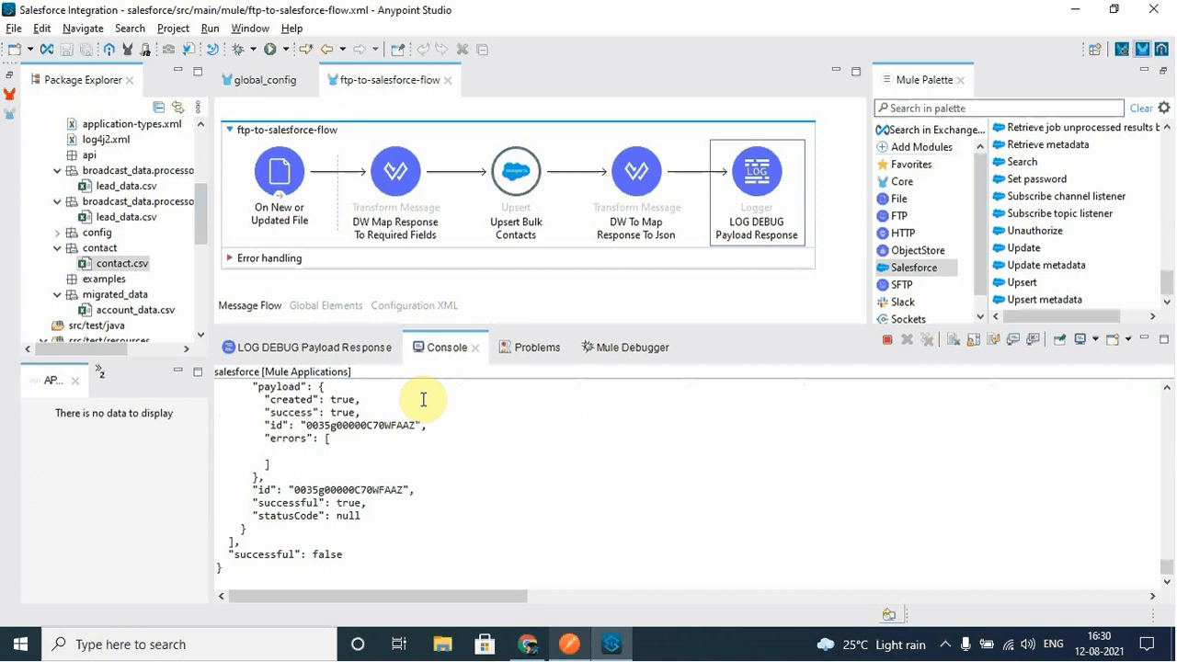
{"action": "scroll", "coordinate": [418, 491], "scroll_direction": "up", "scroll_amount": 8}
{"action": "scroll", "coordinate": [418, 493], "scroll_direction": "up", "scroll_amount": 3}
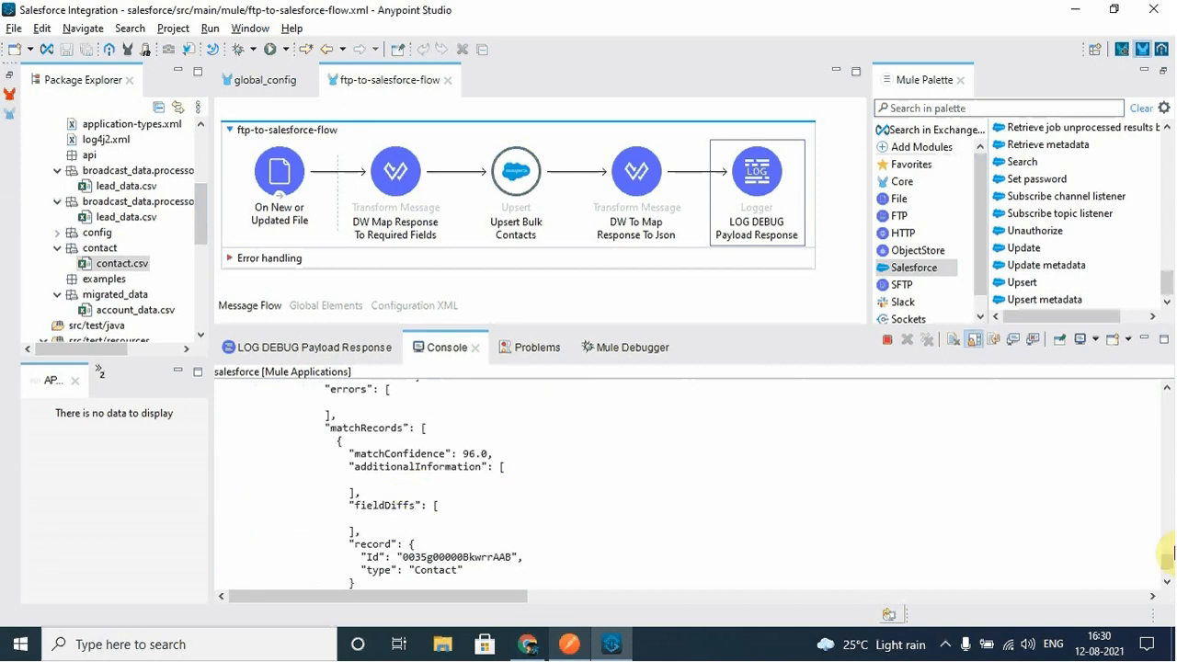
{"action": "left_click_drag", "start_coordinate": [1167, 572], "coordinate": [1164, 525]}
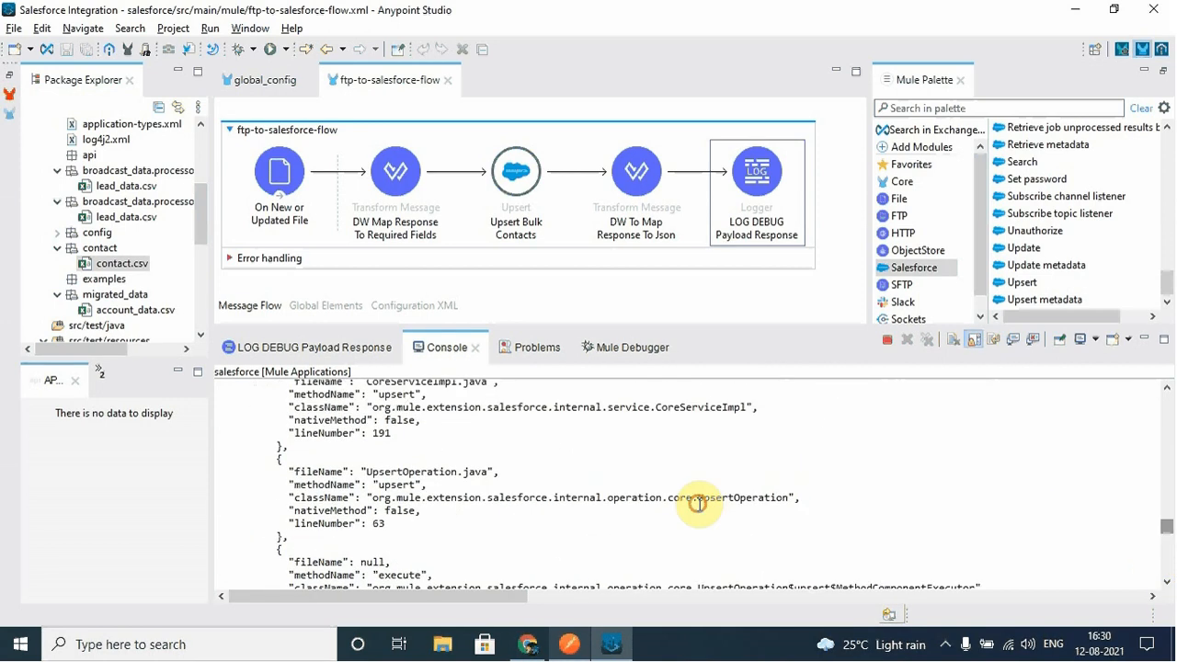
{"action": "scroll", "coordinate": [707, 501], "scroll_direction": "up", "scroll_amount": 5}
{"action": "scroll", "coordinate": [712, 499], "scroll_direction": "down", "scroll_amount": 5}
{"action": "scroll", "coordinate": [715, 493], "scroll_direction": "up", "scroll_amount": 5}
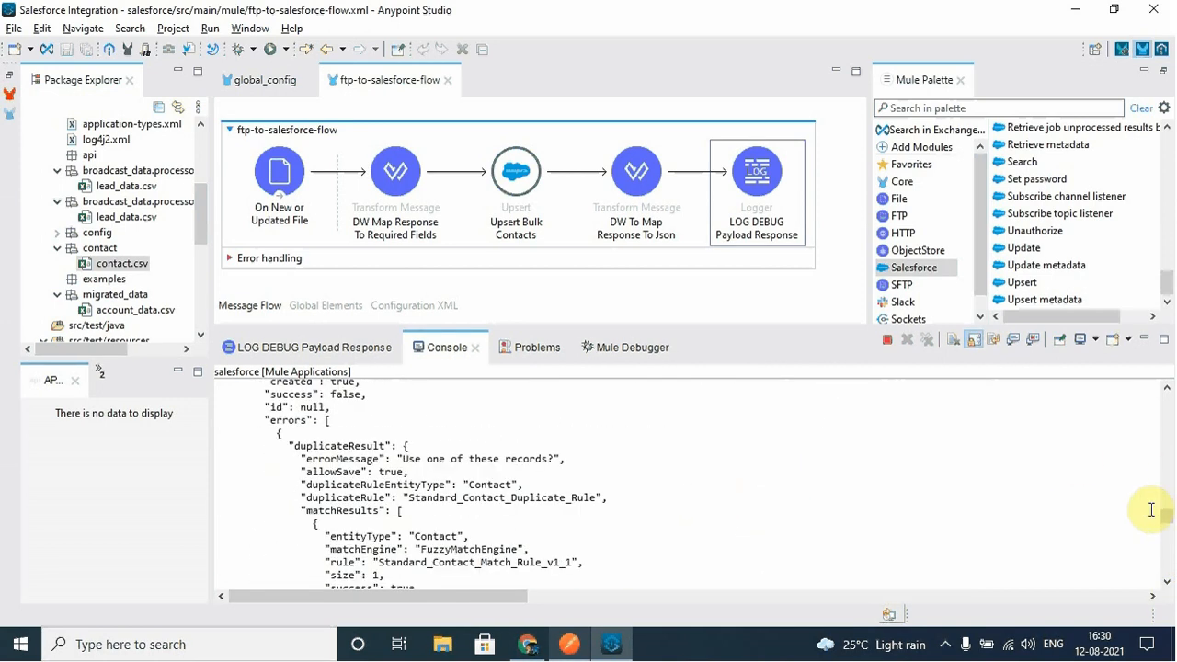
{"action": "left_click_drag", "start_coordinate": [1167, 521], "coordinate": [1165, 422]}
{"action": "scroll", "coordinate": [634, 536], "scroll_direction": "down", "scroll_amount": 10}
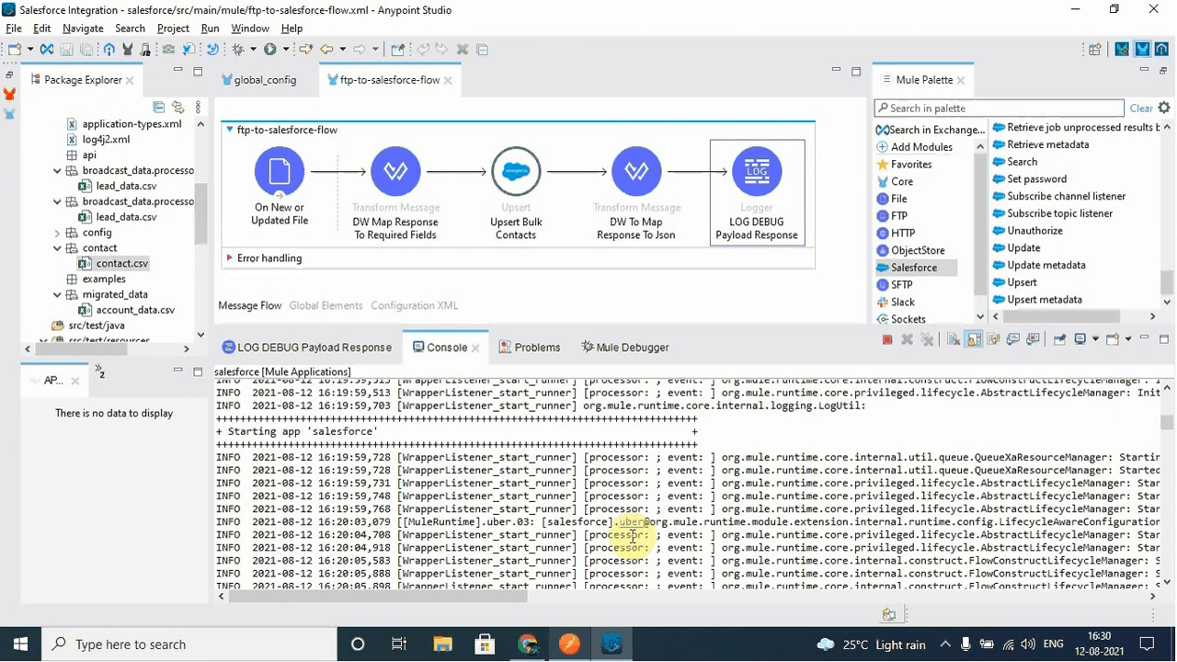
{"action": "scroll", "coordinate": [634, 536], "scroll_direction": "down", "scroll_amount": 3}
{"action": "left_click_drag", "start_coordinate": [1167, 433], "coordinate": [1167, 512]}
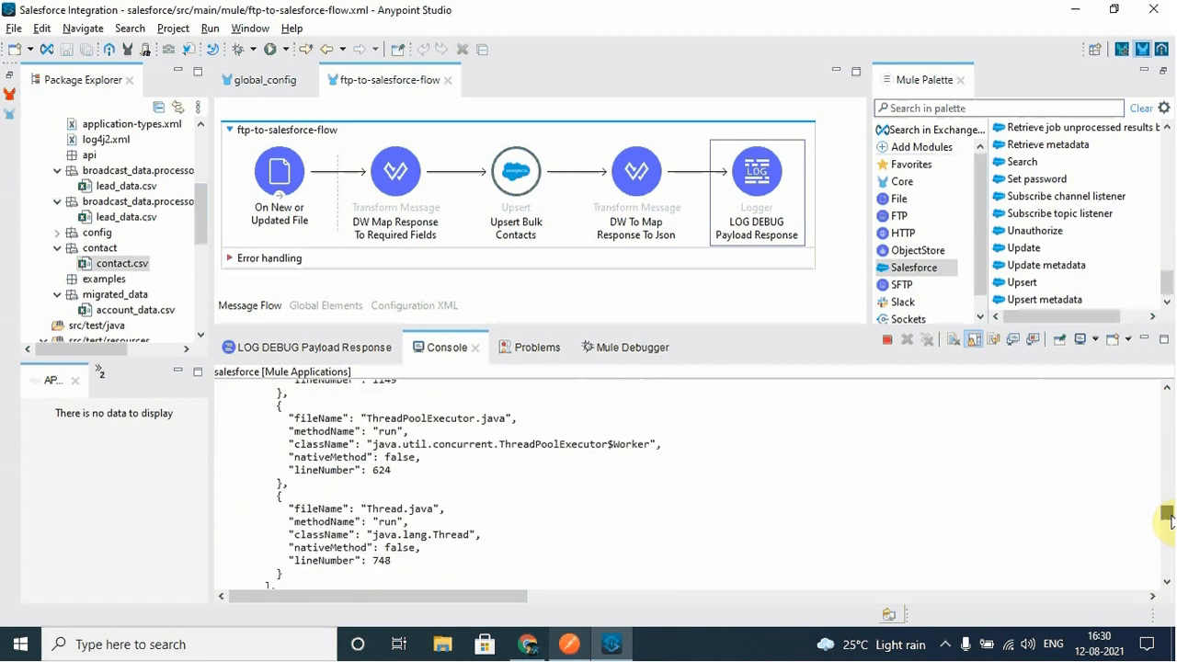
{"action": "scroll", "coordinate": [467, 524], "scroll_direction": "up", "scroll_amount": 15}
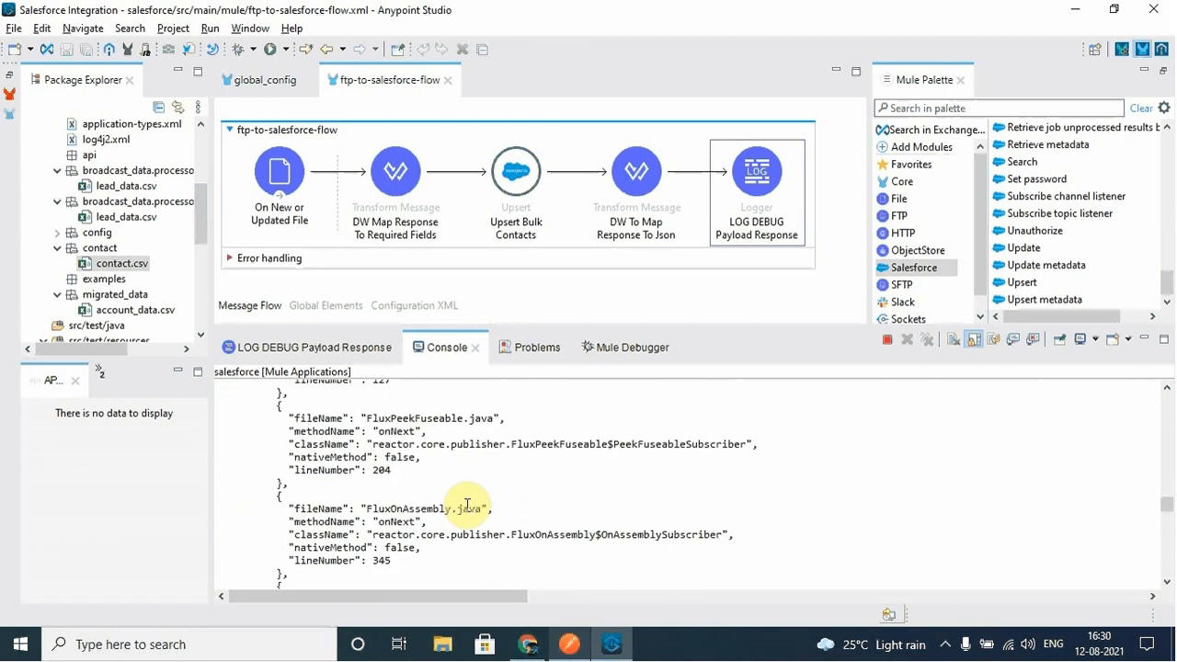
{"action": "scroll", "coordinate": [469, 504], "scroll_direction": "up", "scroll_amount": 3}
{"action": "left_click", "coordinate": [1167, 389]}
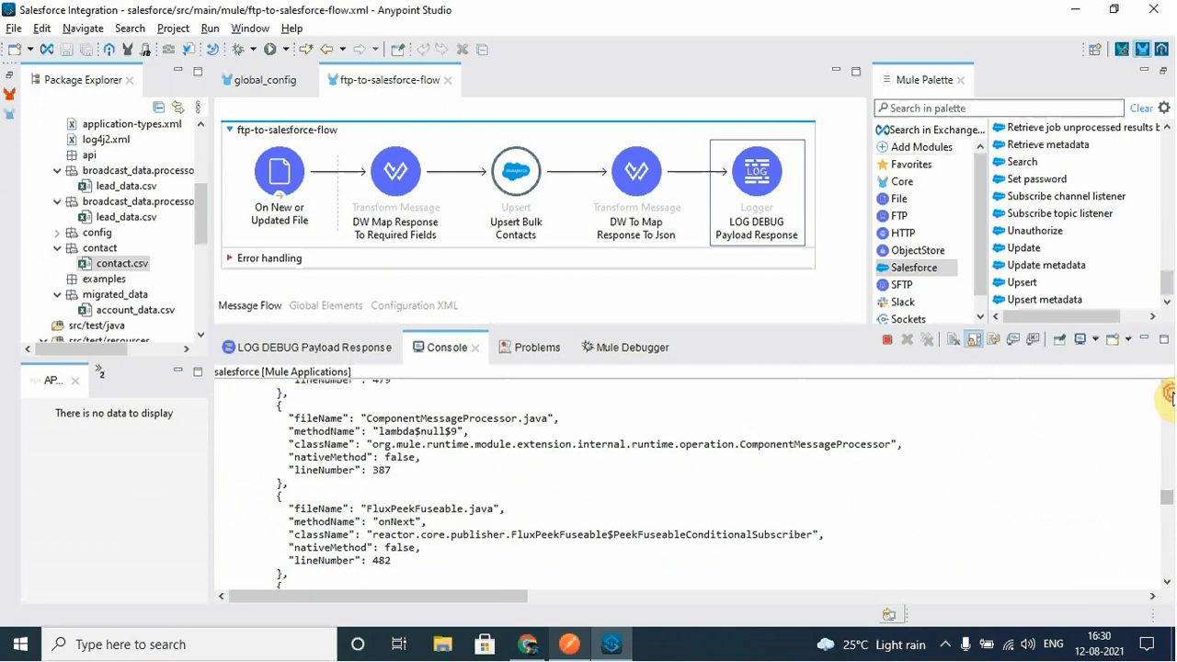
{"action": "left_click", "coordinate": [1167, 390]}
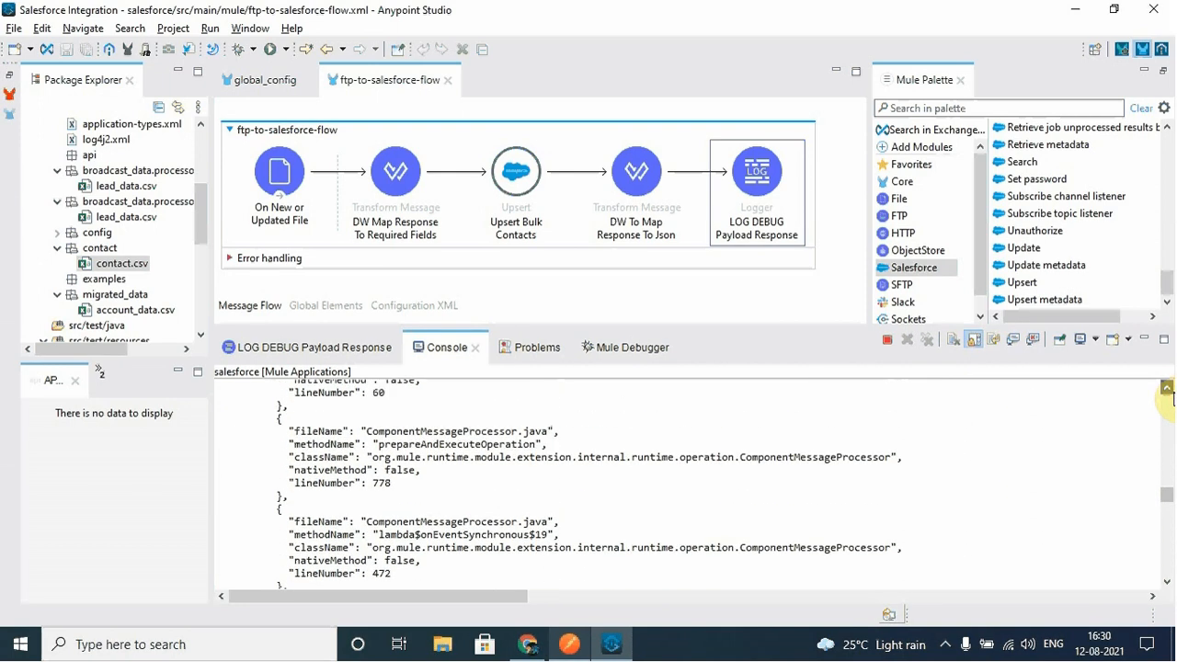
{"action": "left_click", "coordinate": [1167, 389]}
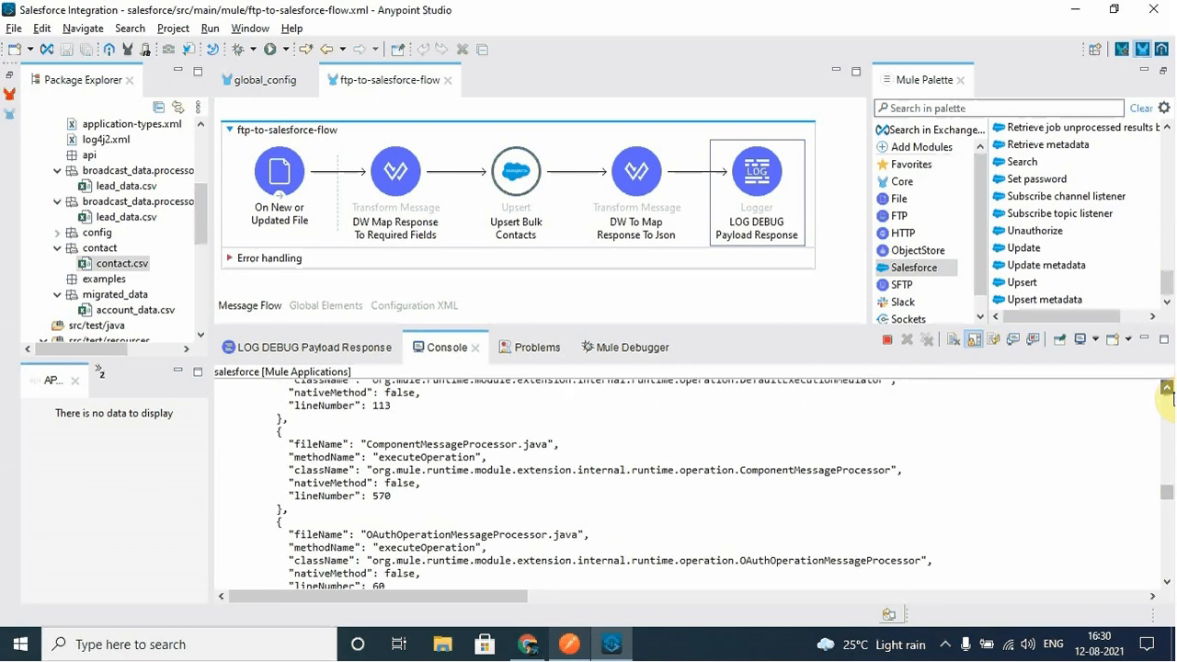
- Open contact.csv from the contact folder in Excel, and switch to Salesforce in Chrome to display the All Contacts list view
{"action": "double_click", "coordinate": [123, 264]}
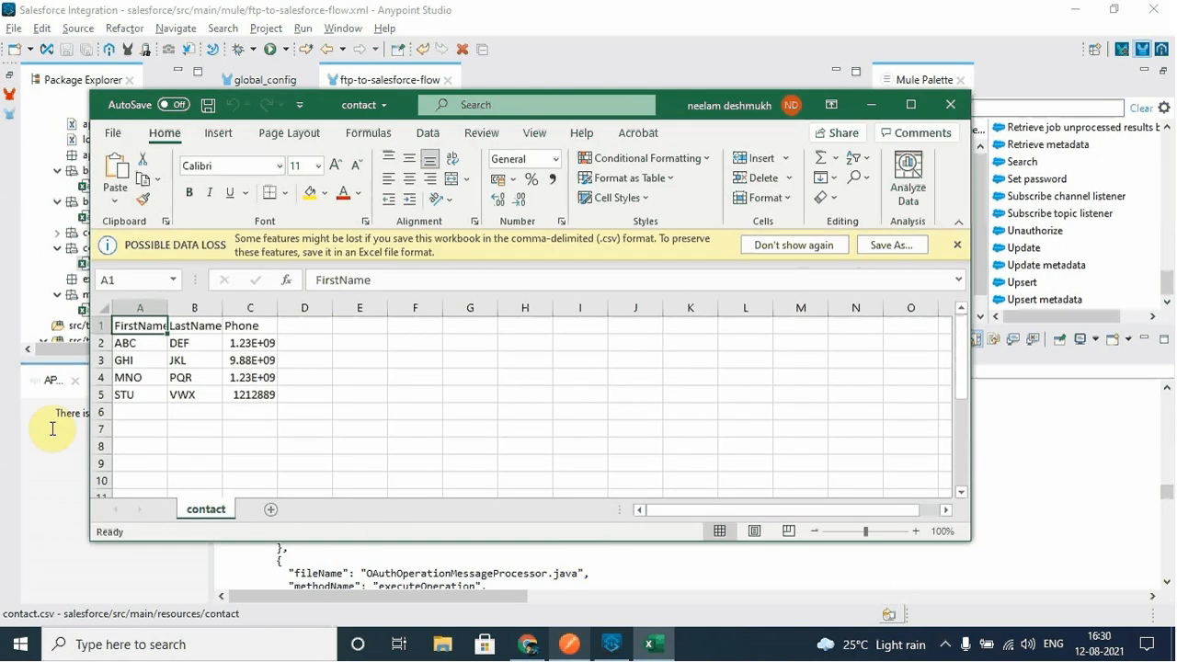
{"action": "left_click", "coordinate": [530, 644]}
{"action": "left_click", "coordinate": [606, 153]}
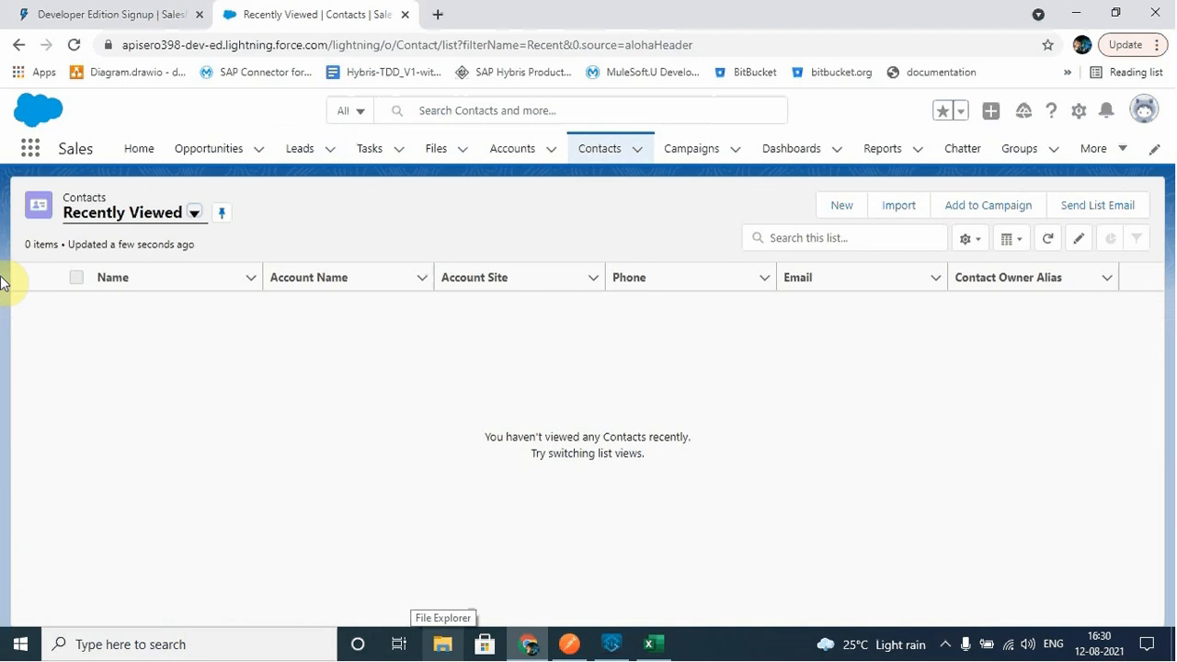
{"action": "left_click", "coordinate": [194, 213]}
{"action": "left_click", "coordinate": [124, 281]}
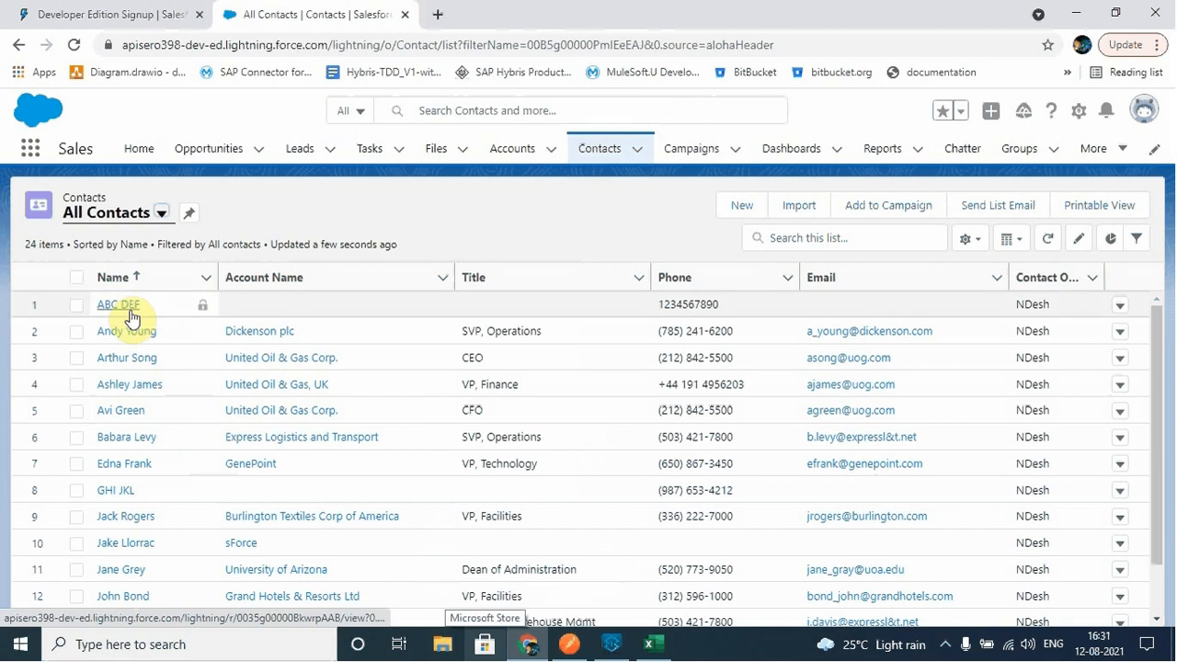
- Check the All Contacts list for the CSV records ABC DEF, GHI JKL, MNO PQR and STU VWX
{"action": "scroll", "coordinate": [168, 368], "scroll_direction": "down", "scroll_amount": 2}
{"action": "scroll", "coordinate": [177, 347], "scroll_direction": "up", "scroll_amount": 2}
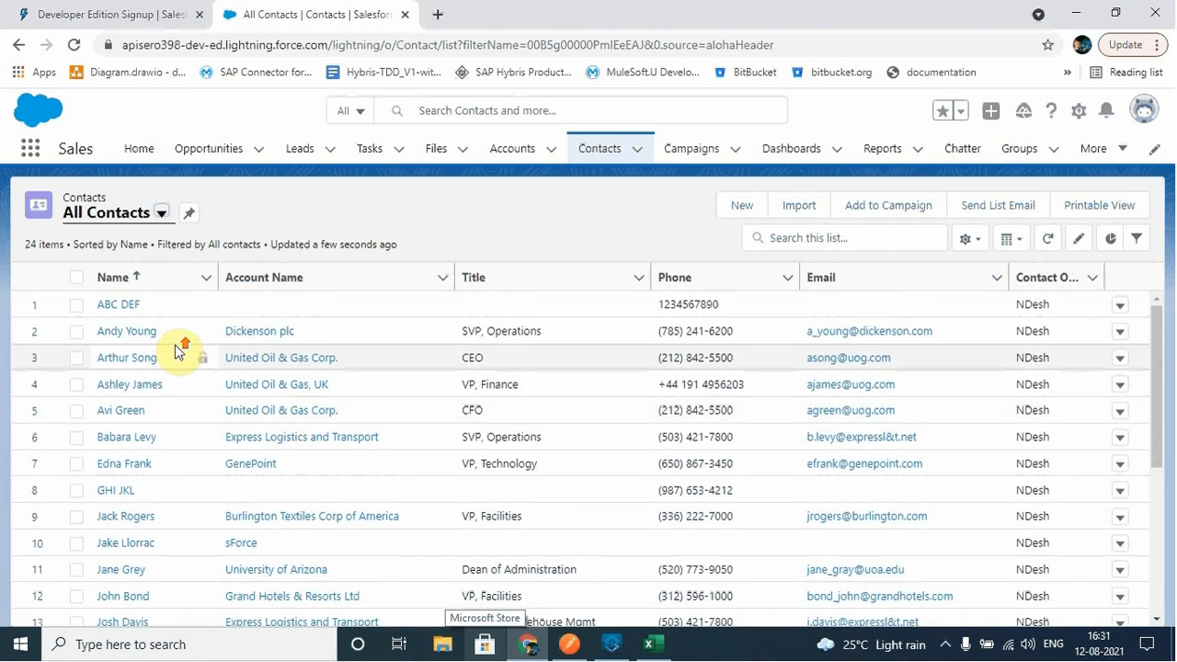
{"action": "scroll", "coordinate": [299, 477], "scroll_direction": "down", "scroll_amount": 2}
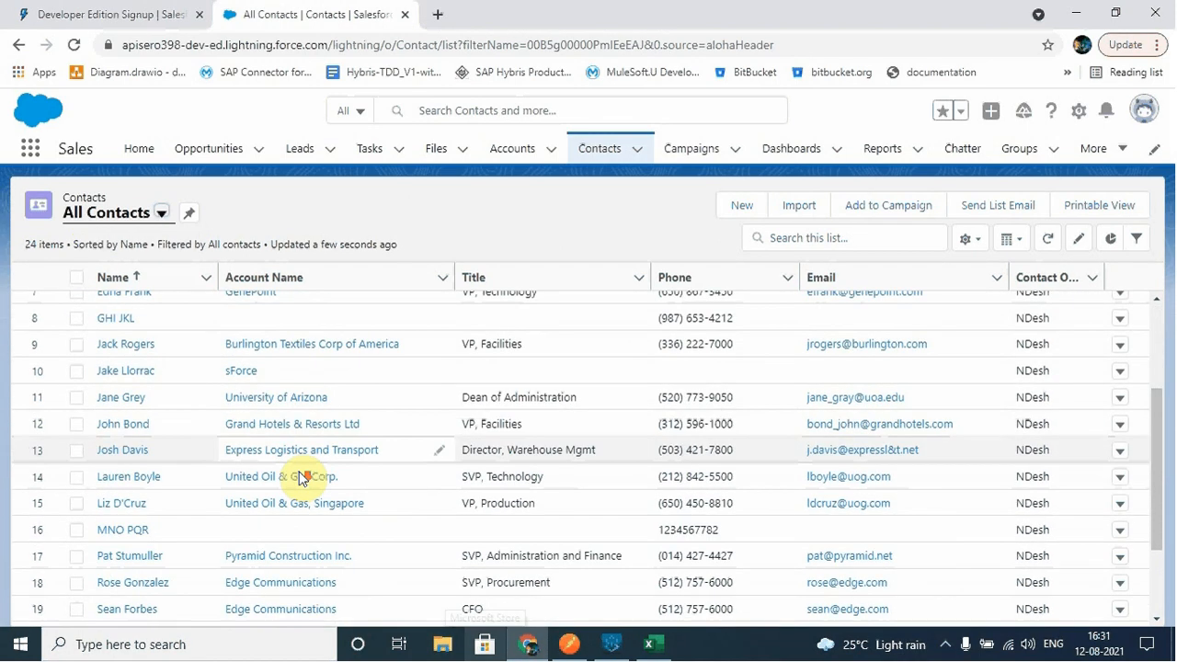
{"action": "scroll", "coordinate": [361, 487], "scroll_direction": "down", "scroll_amount": 2}
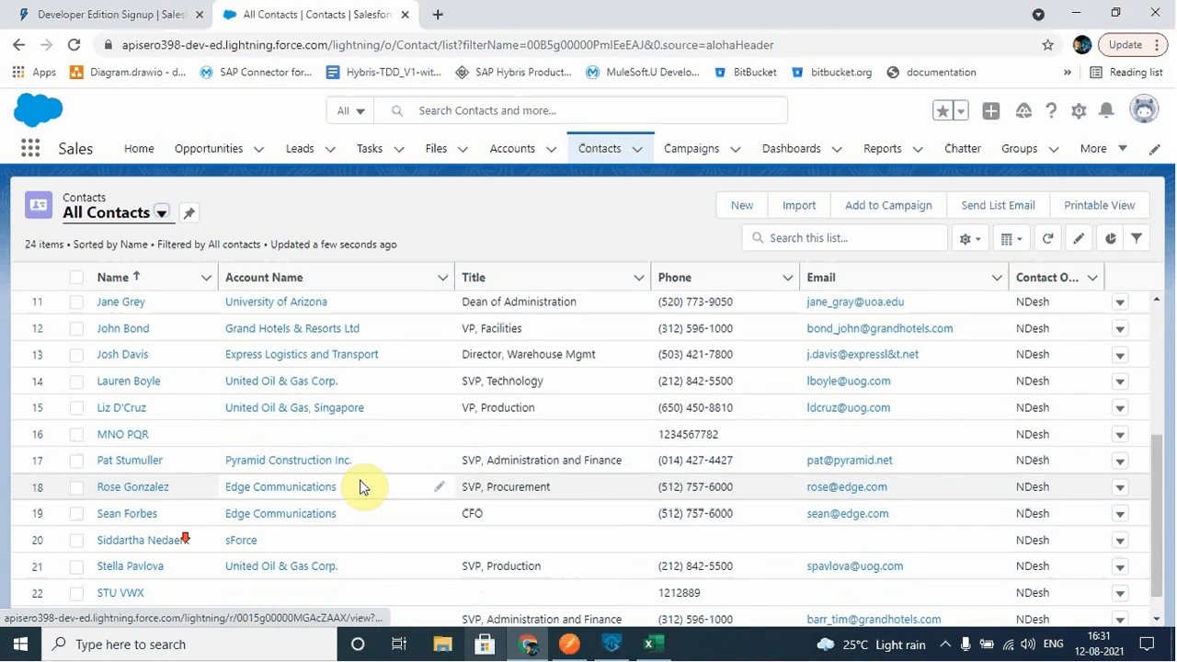
{"action": "scroll", "coordinate": [363, 483], "scroll_direction": "down", "scroll_amount": 1}
{"action": "scroll", "coordinate": [149, 377], "scroll_direction": "up", "scroll_amount": 2}
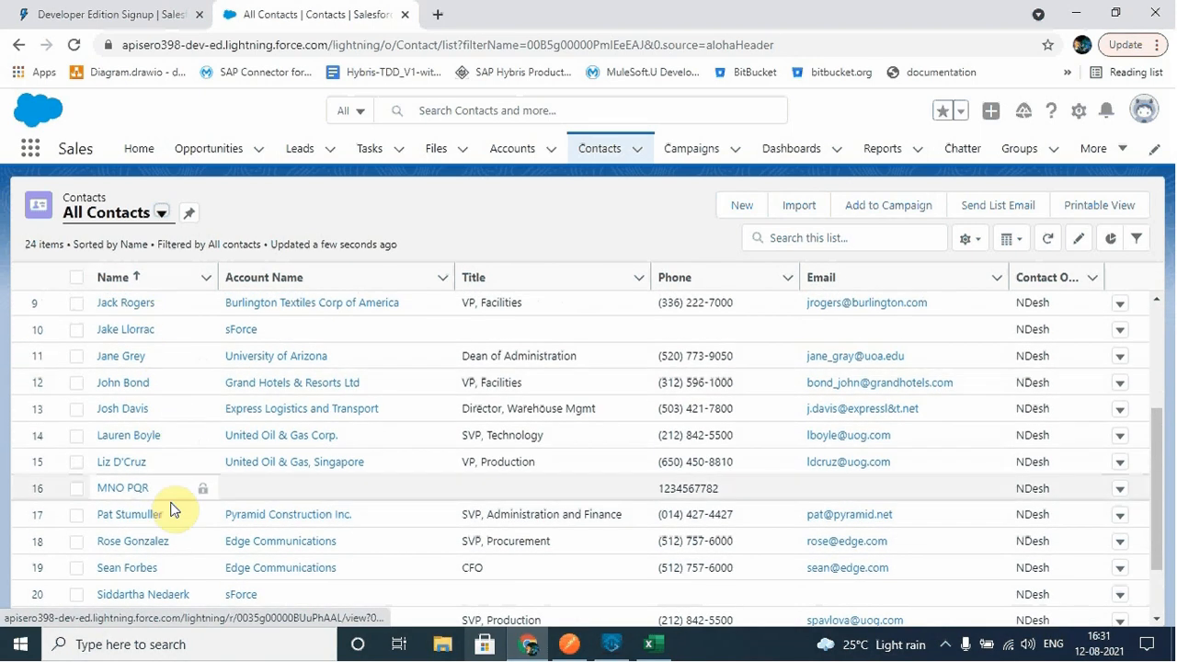
{"action": "scroll", "coordinate": [131, 441], "scroll_direction": "up", "scroll_amount": 3}
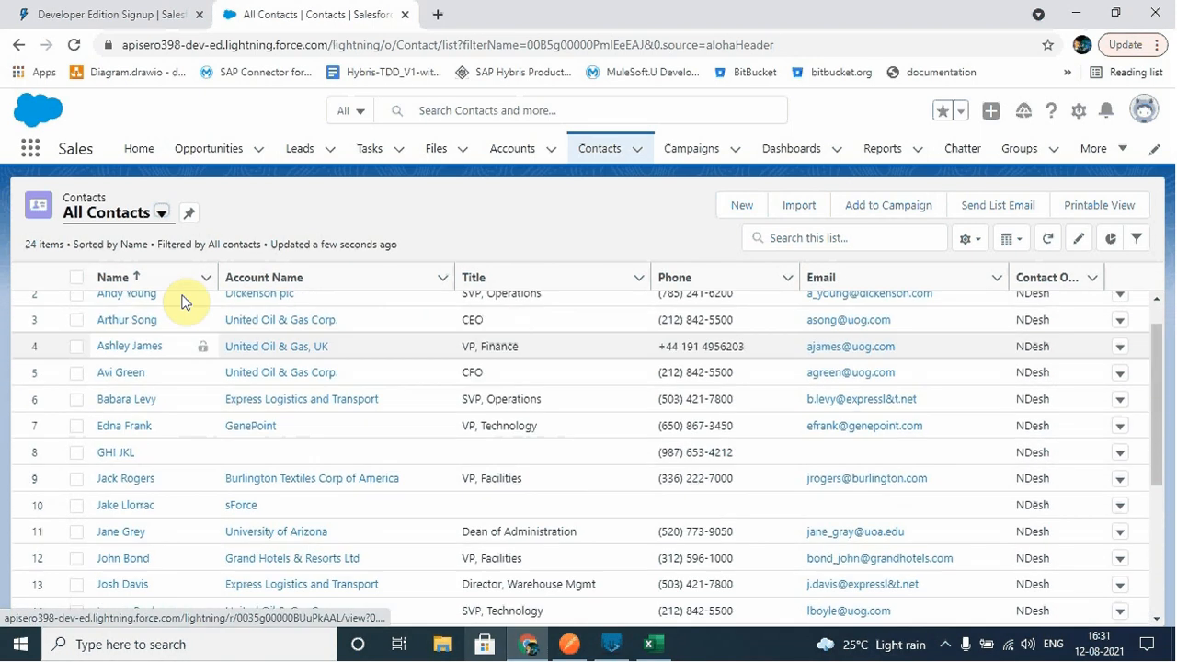
{"action": "scroll", "coordinate": [192, 420], "scroll_direction": "down", "scroll_amount": 4}
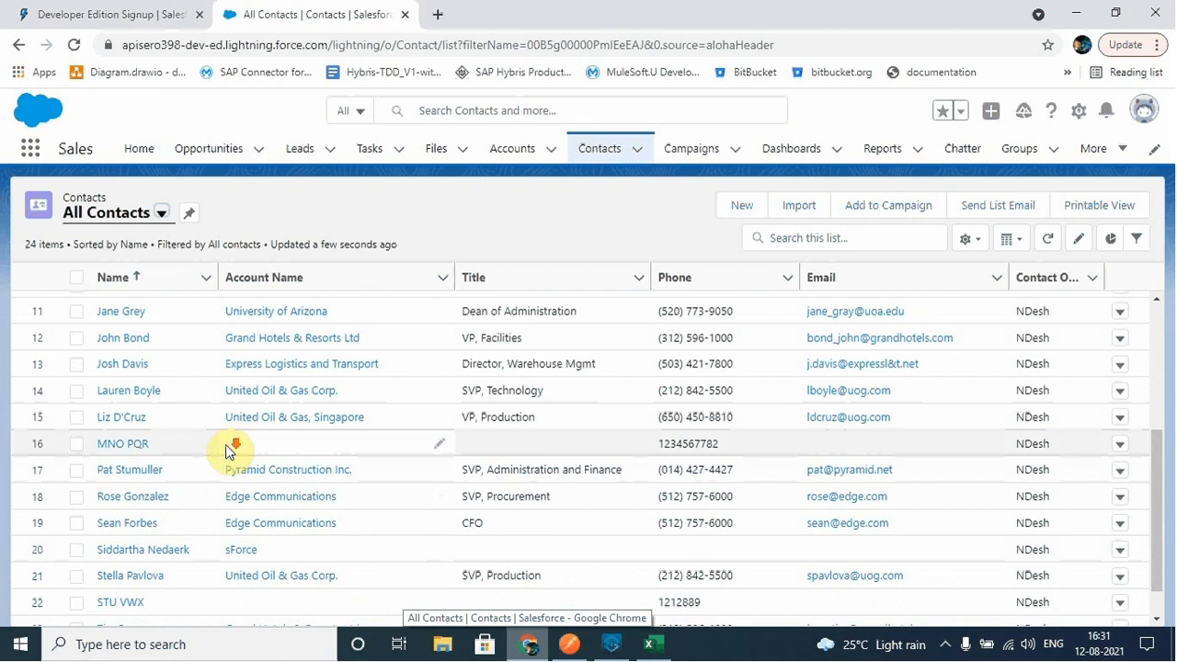
{"action": "scroll", "coordinate": [230, 448], "scroll_direction": "down", "scroll_amount": 2}
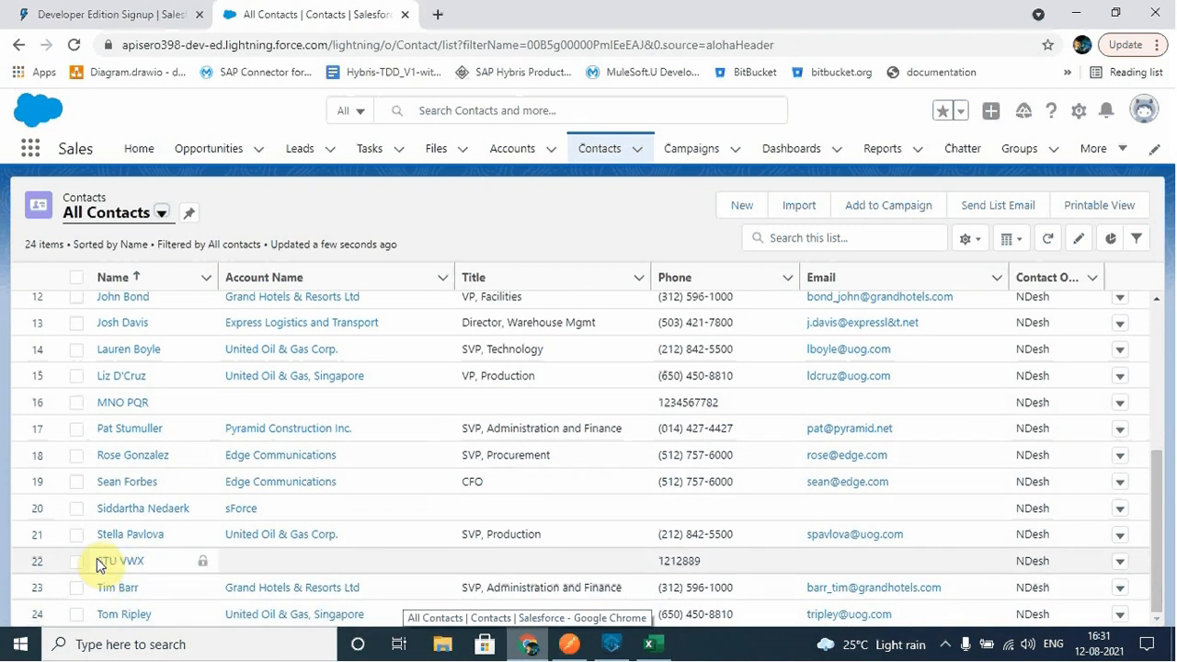
{"action": "left_click_drag", "start_coordinate": [95, 556], "coordinate": [181, 561]}
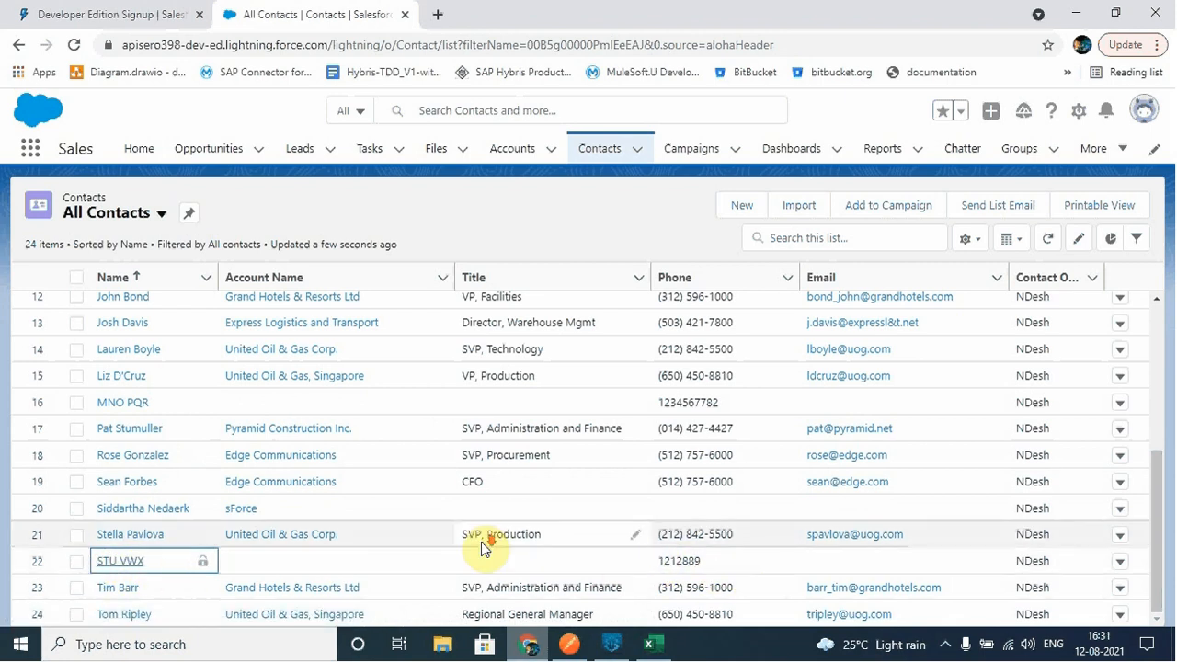
- Recheck the ABC DEF contact in Salesforce, then switch to Anypoint Studio and locate the upsert error entries in the console log
{"action": "scroll", "coordinate": [485, 543], "scroll_direction": "up", "scroll_amount": 4}
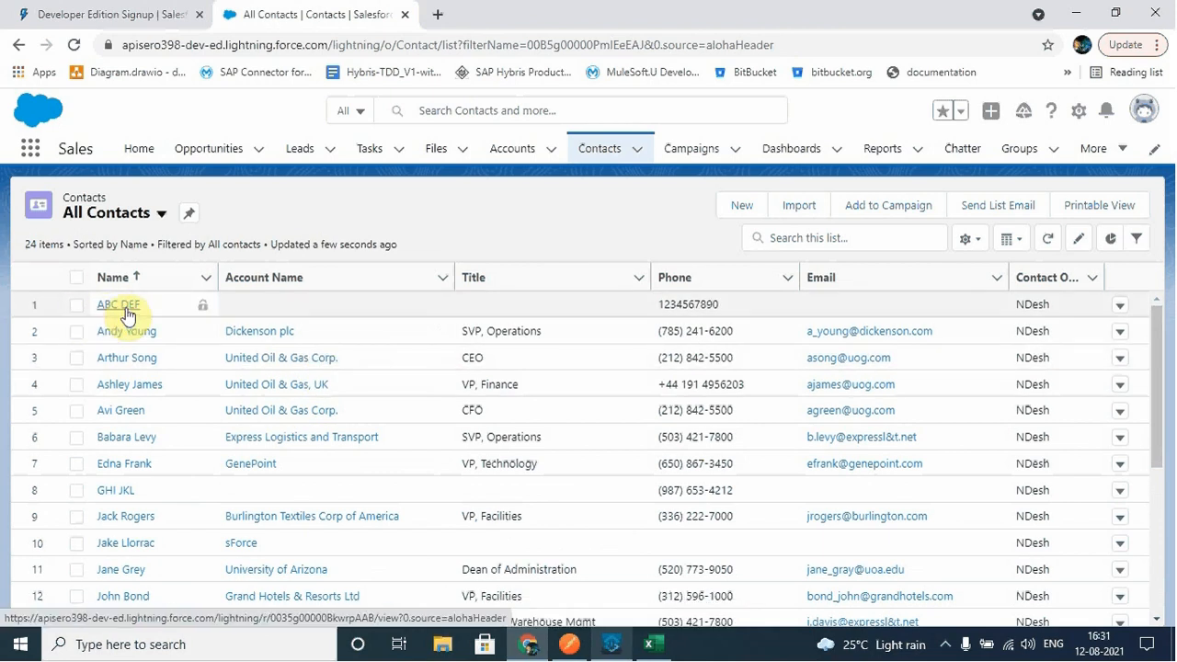
{"action": "left_click", "coordinate": [617, 648]}
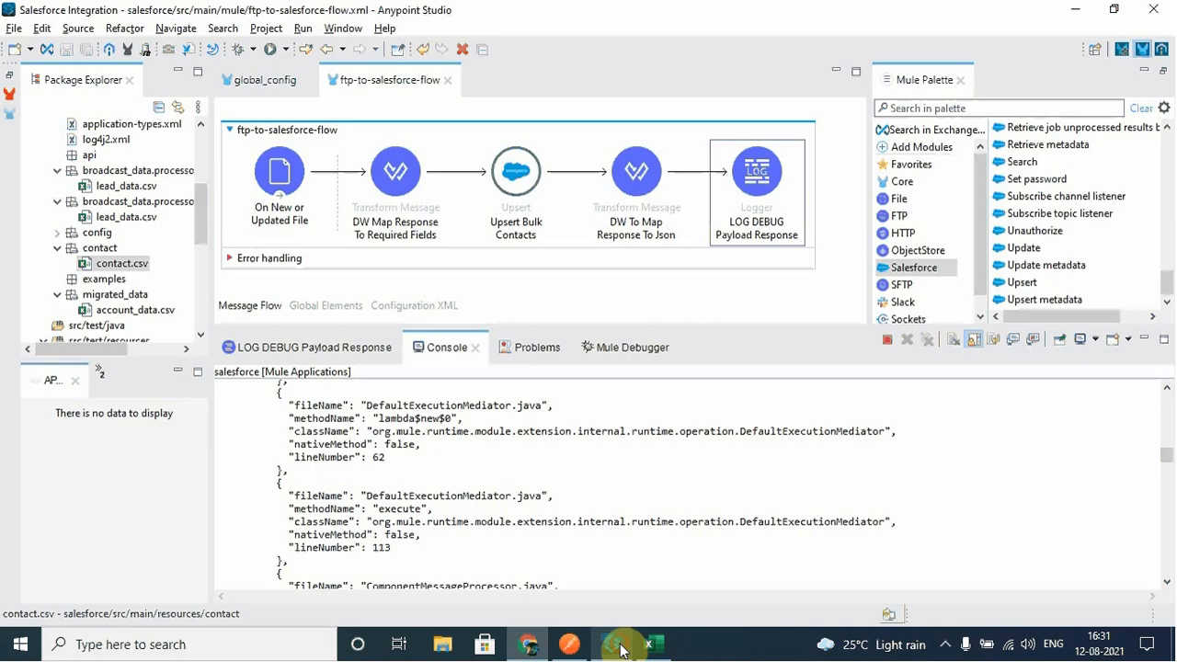
{"action": "scroll", "coordinate": [614, 494], "scroll_direction": "down", "scroll_amount": 10}
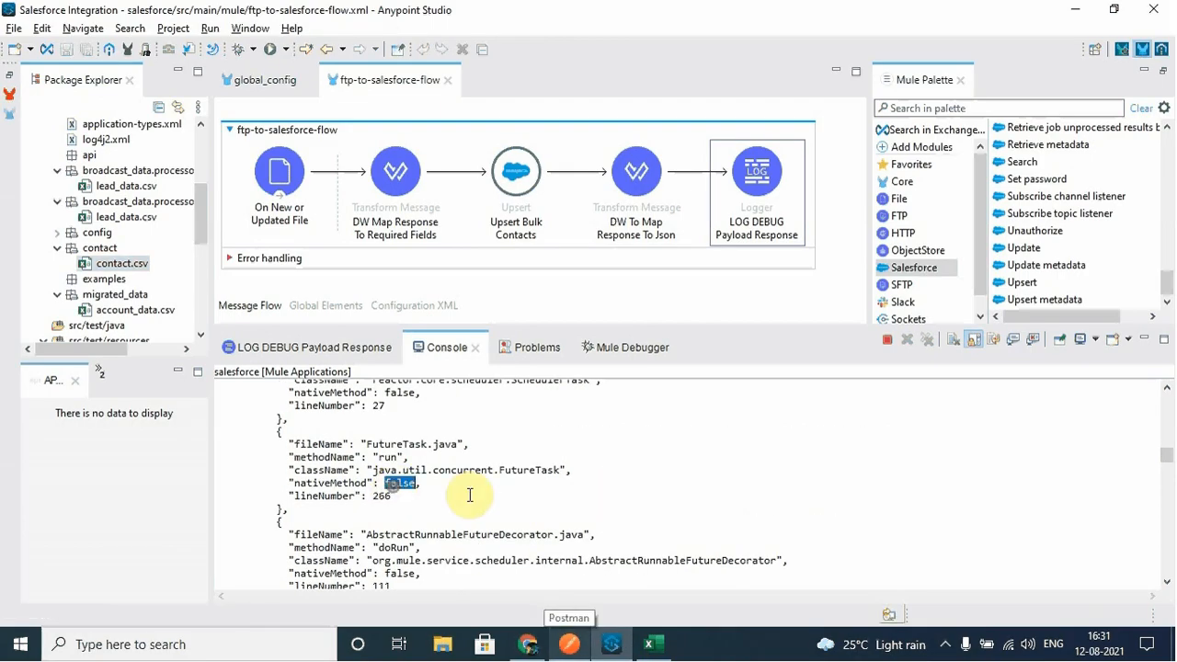
{"action": "scroll", "coordinate": [467, 494], "scroll_direction": "down", "scroll_amount": 10}
{"action": "left_click_drag", "start_coordinate": [1165, 448], "coordinate": [1164, 389]}
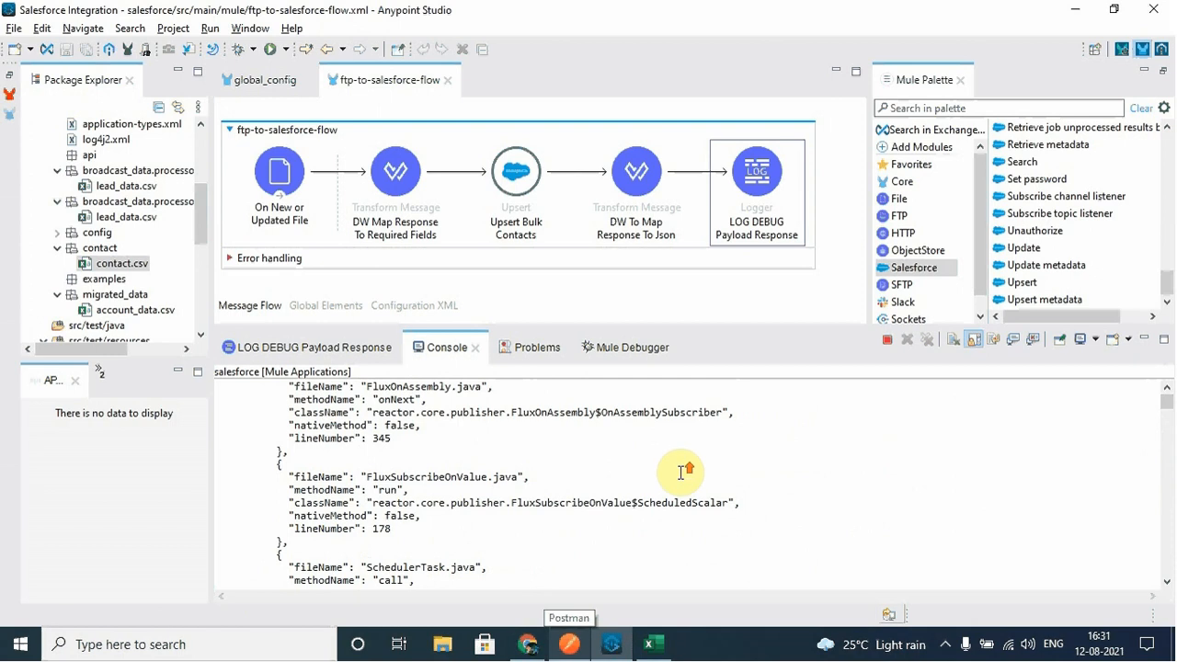
{"action": "scroll", "coordinate": [679, 473], "scroll_direction": "down", "scroll_amount": 15}
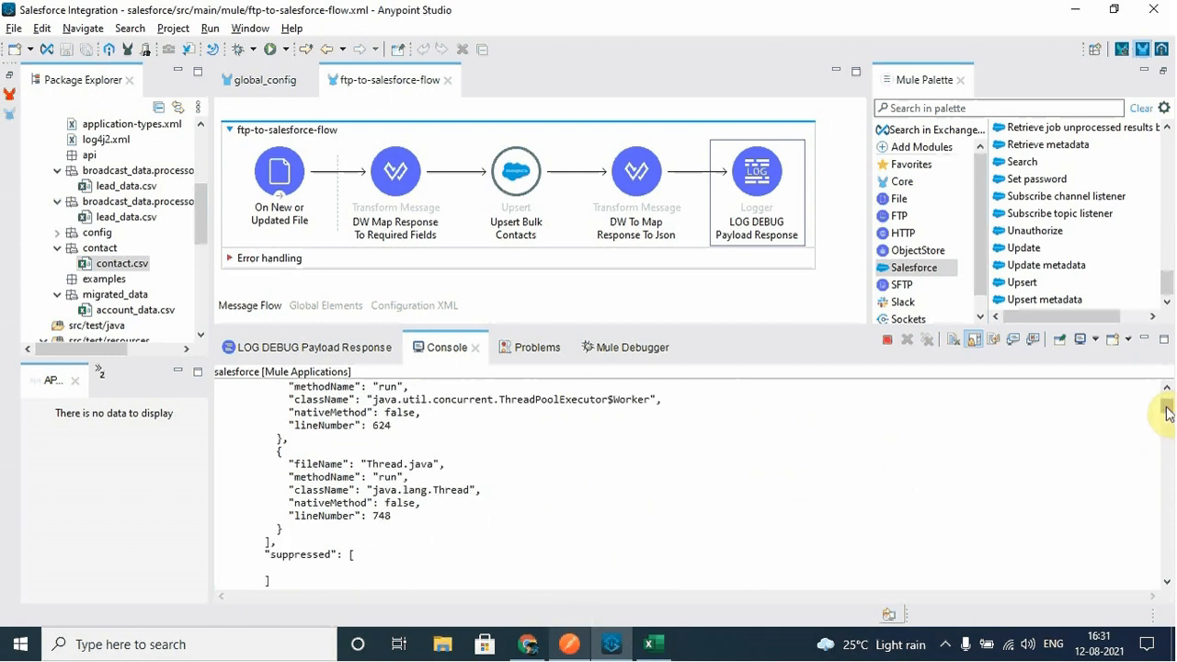
{"action": "left_click_drag", "start_coordinate": [1166, 412], "coordinate": [1168, 520]}
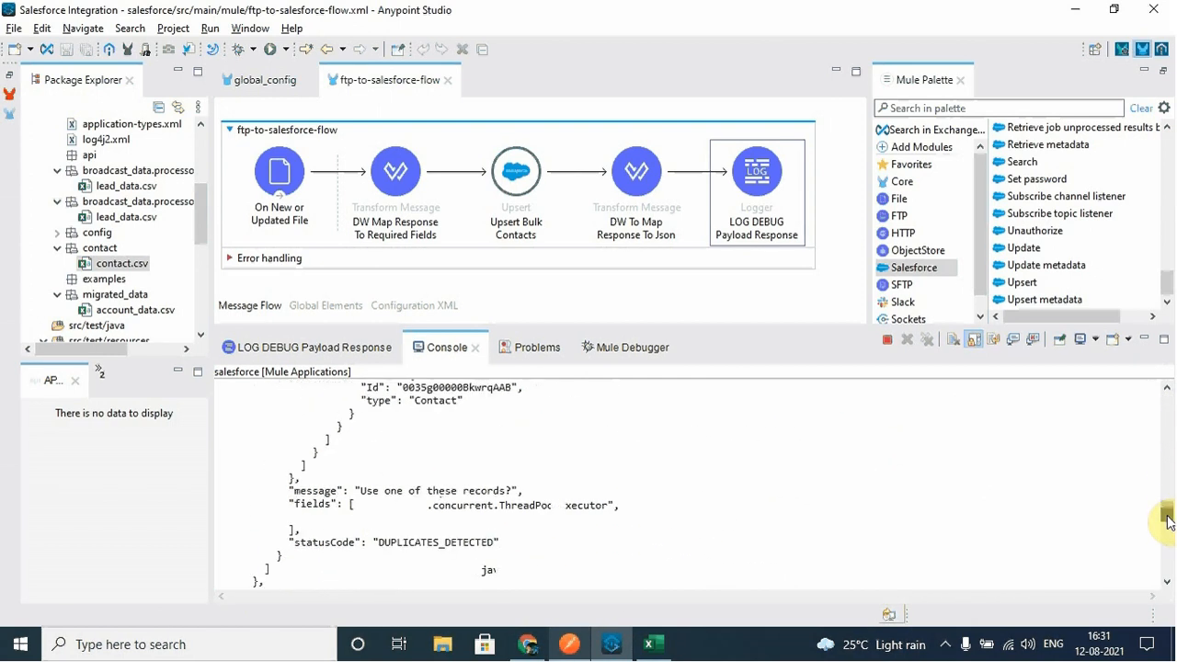
{"action": "scroll", "coordinate": [486, 550], "scroll_direction": "down", "scroll_amount": 1}
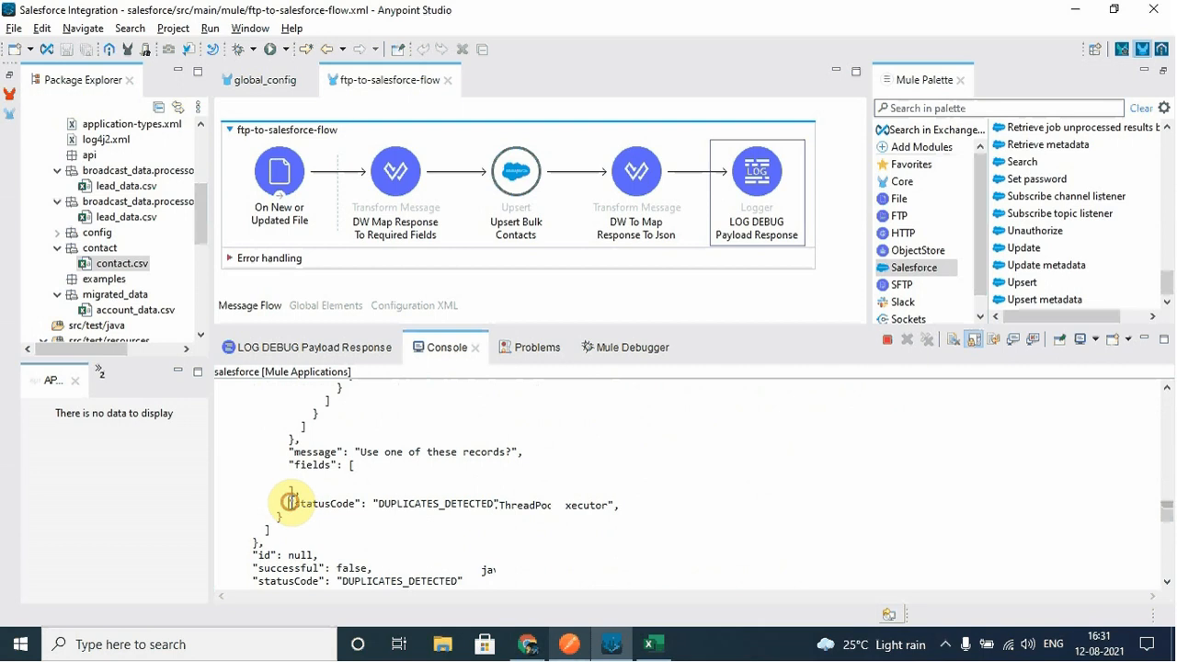
- Highlight the DUPLICATES_DETECTED status code in the console response and check the exception entry that follows it
{"action": "left_click_drag", "start_coordinate": [291, 503], "coordinate": [494, 502]}
{"action": "left_click", "coordinate": [491, 502]}
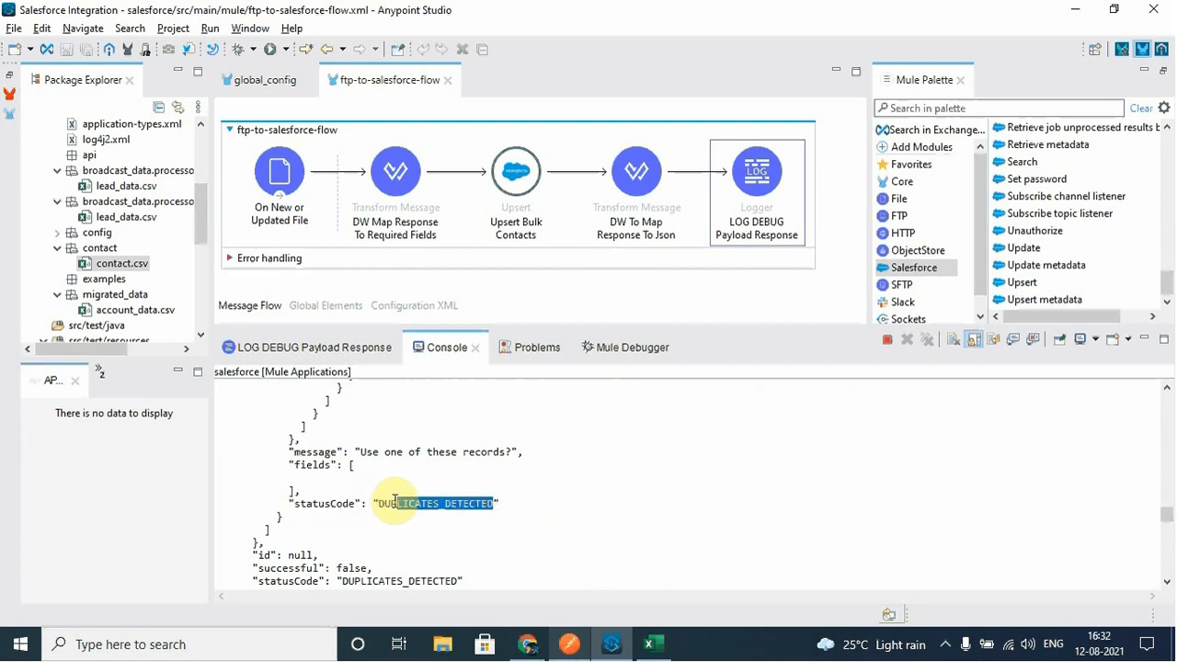
{"action": "left_click", "coordinate": [530, 501]}
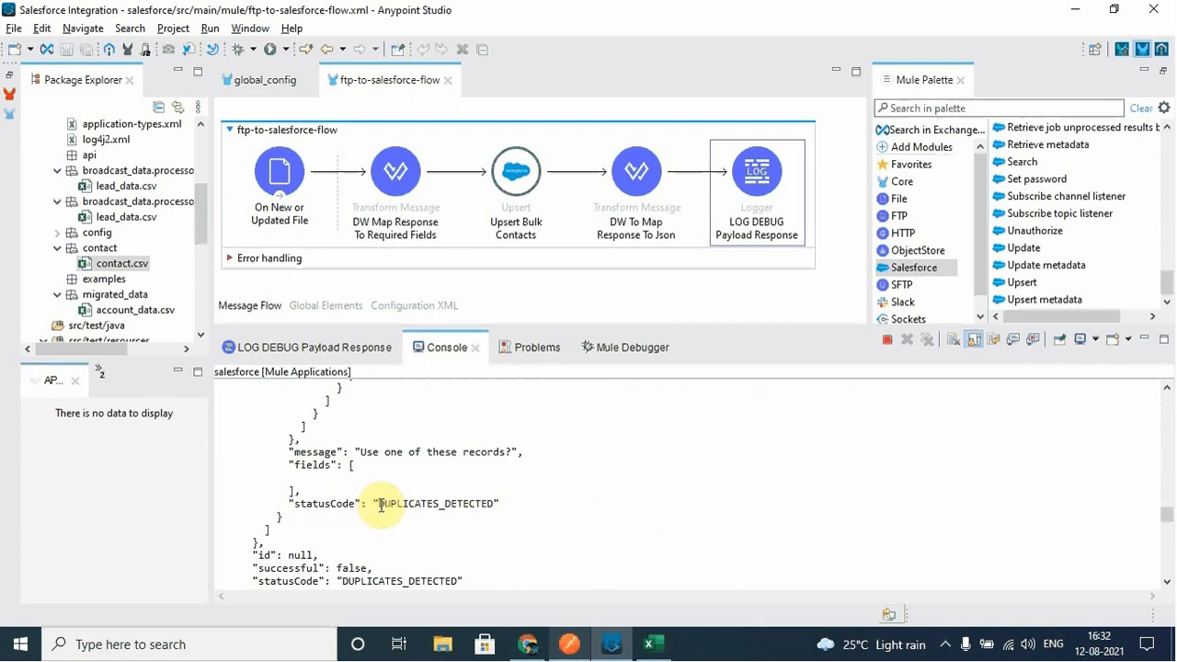
{"action": "left_click_drag", "start_coordinate": [448, 503], "coordinate": [488, 503]}
{"action": "scroll", "coordinate": [551, 523], "scroll_direction": "down", "scroll_amount": 1}
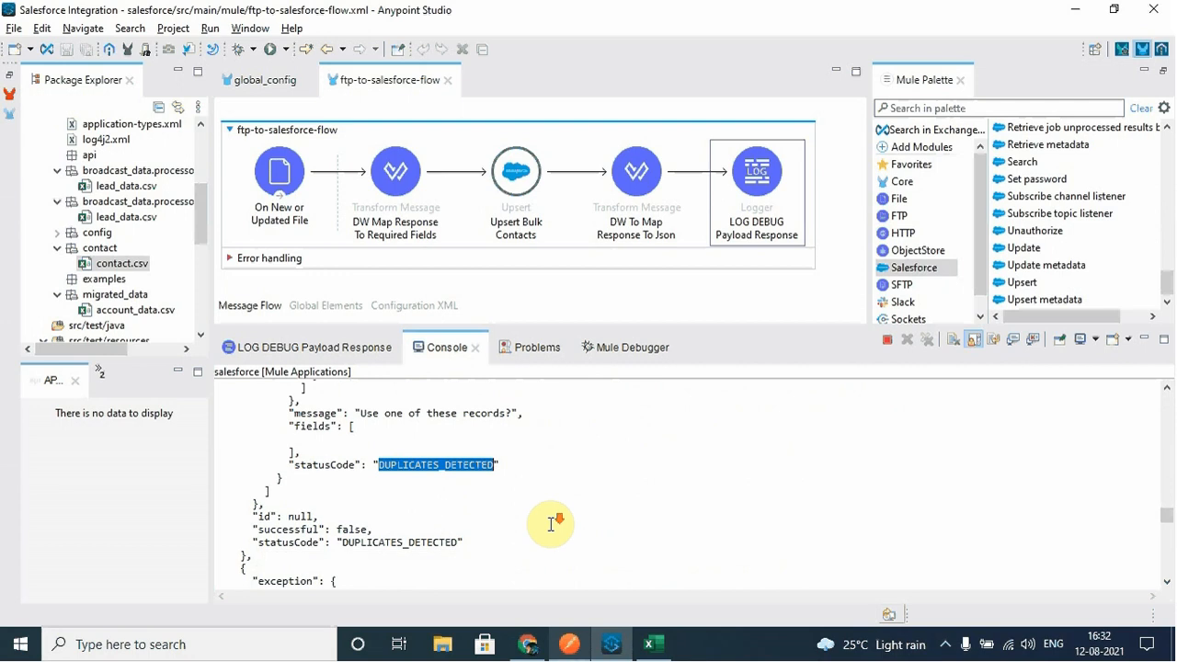
{"action": "scroll", "coordinate": [551, 524], "scroll_direction": "down", "scroll_amount": 3}
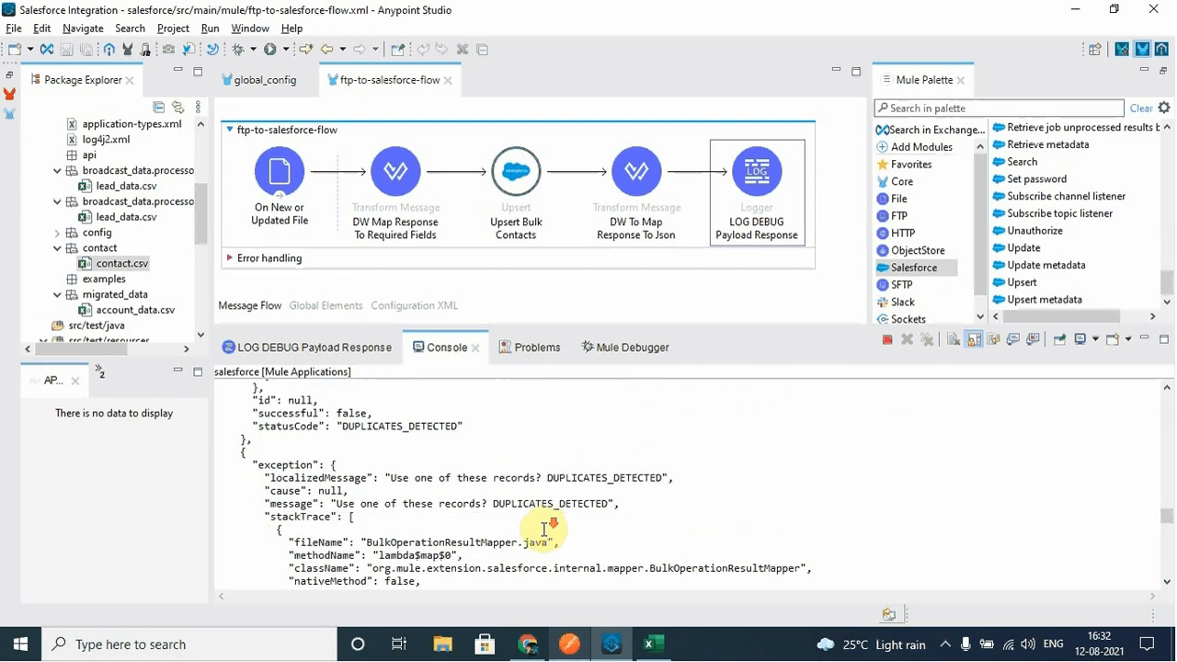
{"action": "scroll", "coordinate": [545, 530], "scroll_direction": "down", "scroll_amount": 3}
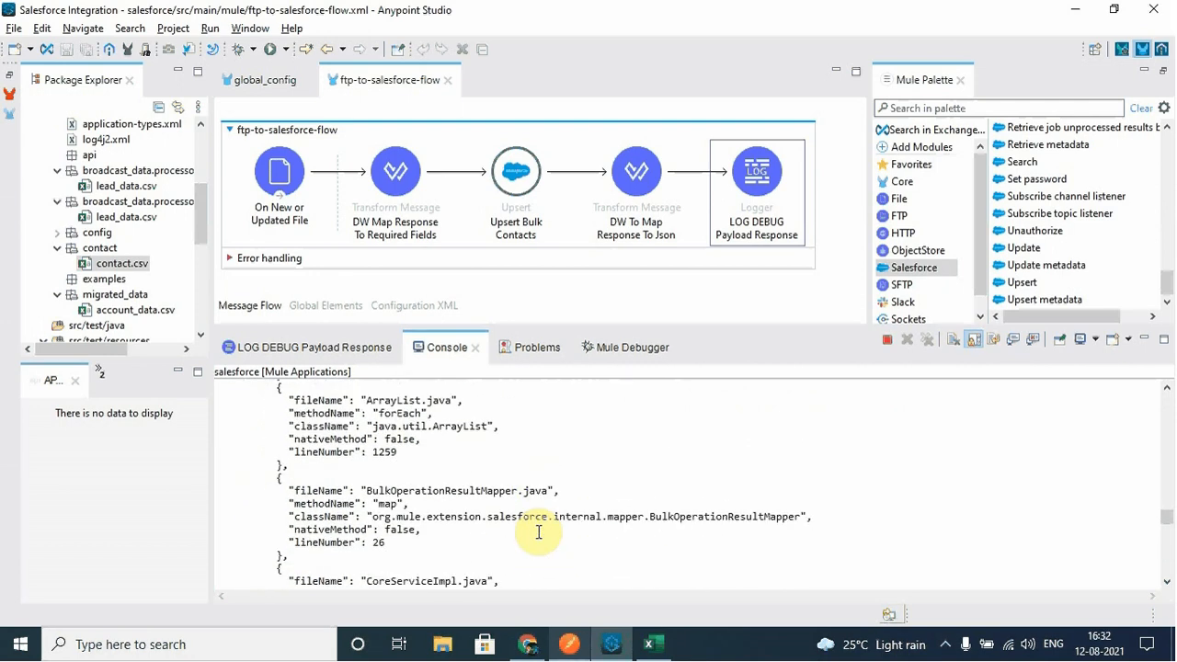
- Examine the failed record's payload in the console, including its success flag, errors array and duplicateResult details
{"action": "scroll", "coordinate": [539, 532], "scroll_direction": "up", "scroll_amount": 10}
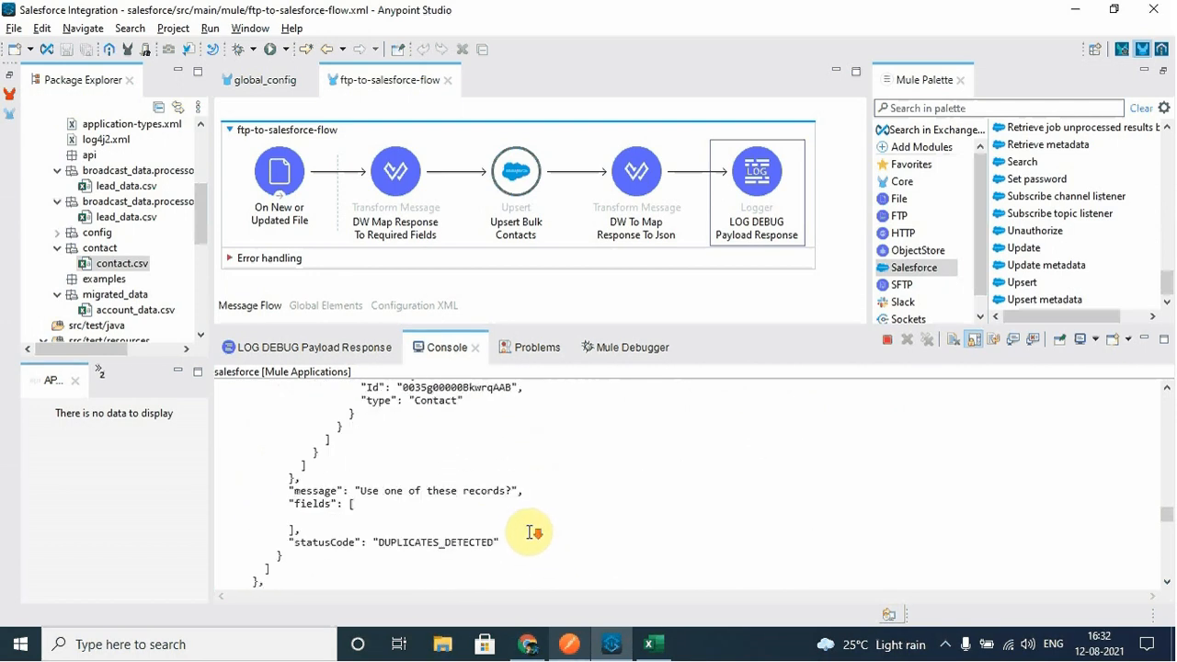
{"action": "scroll", "coordinate": [531, 532], "scroll_direction": "up", "scroll_amount": 8}
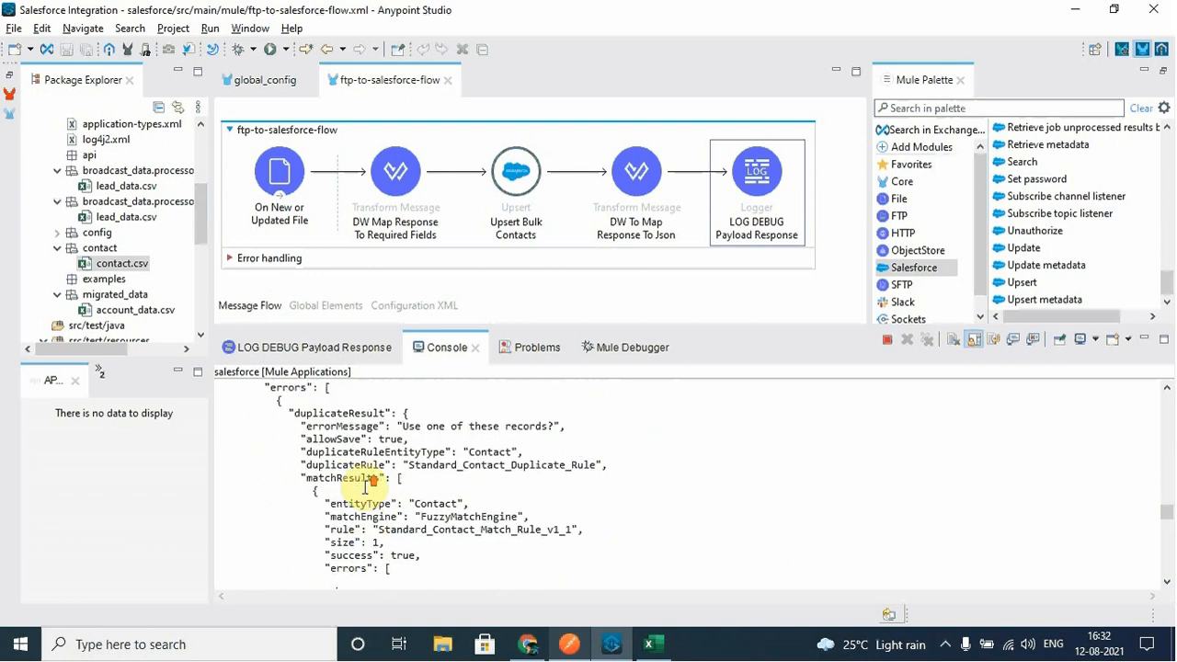
{"action": "scroll", "coordinate": [365, 487], "scroll_direction": "up", "scroll_amount": 2}
{"action": "scroll", "coordinate": [365, 487], "scroll_direction": "down", "scroll_amount": 1}
{"action": "scroll", "coordinate": [365, 487], "scroll_direction": "up", "scroll_amount": 1}
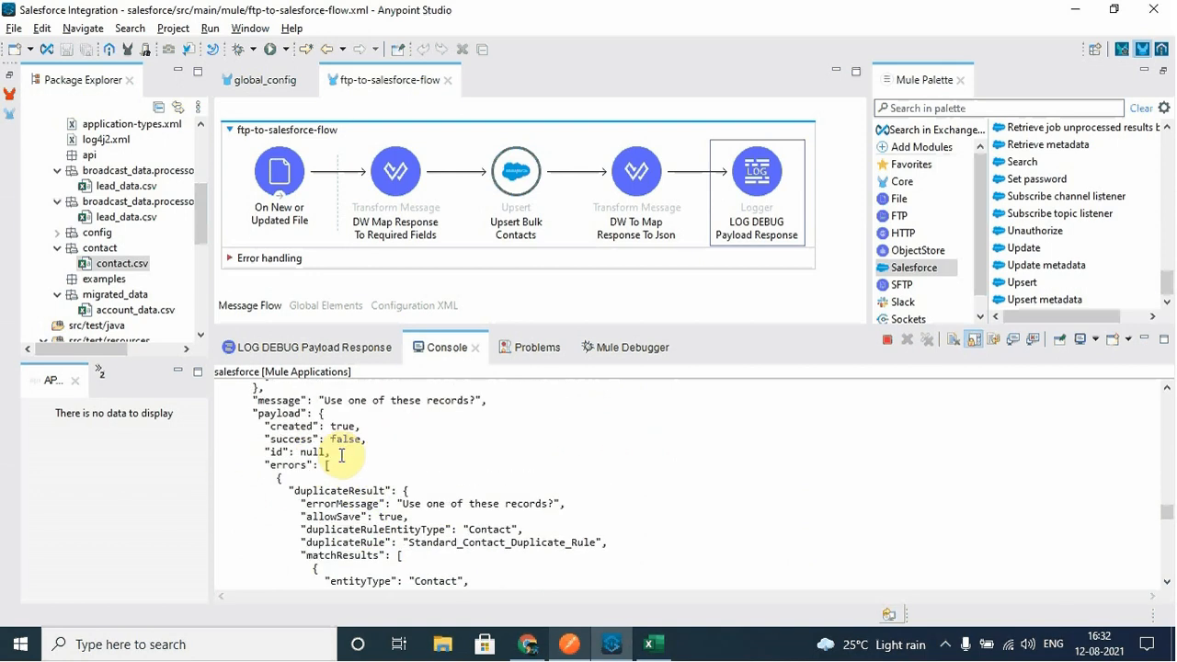
{"action": "left_click_drag", "start_coordinate": [248, 465], "coordinate": [376, 490]}
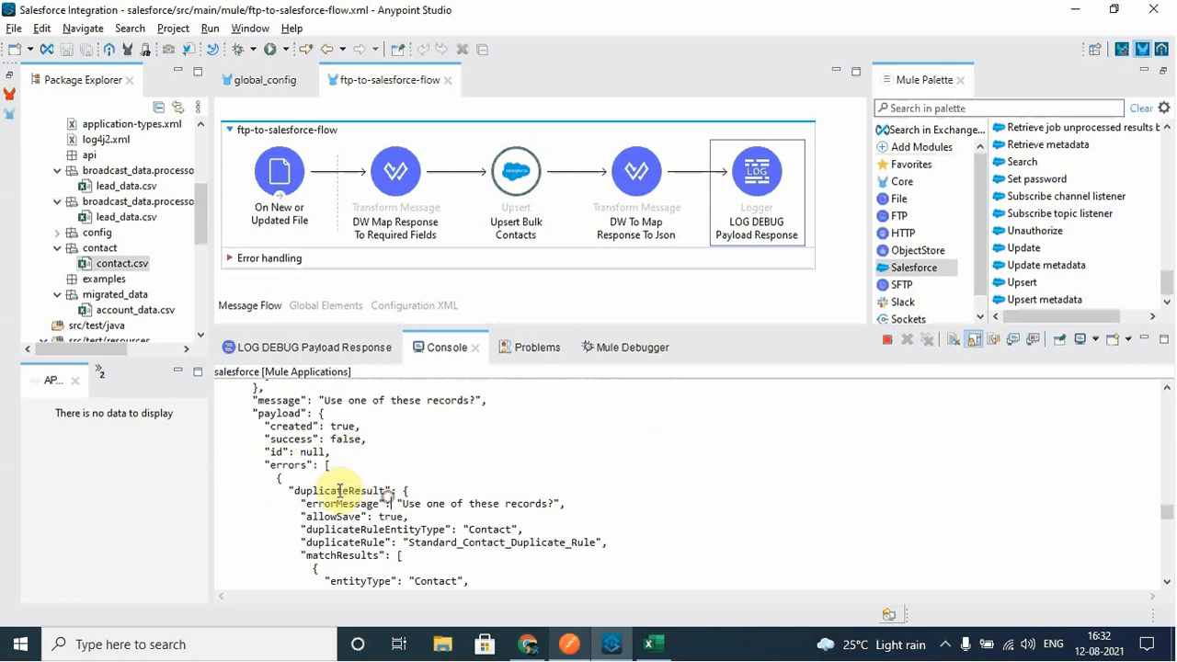
{"action": "scroll", "coordinate": [543, 539], "scroll_direction": "up", "scroll_amount": 9}
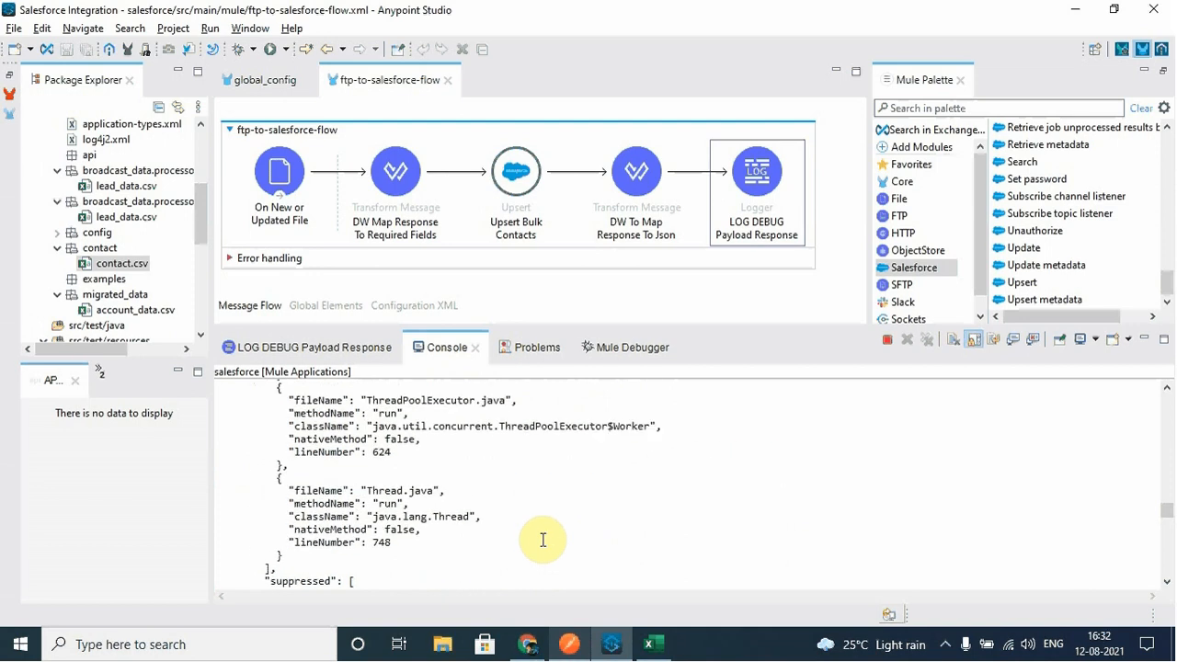
- Examine the remaining upsert results and stack traces through the end of the console log
{"action": "scroll", "coordinate": [543, 540], "scroll_direction": "down", "scroll_amount": 15}
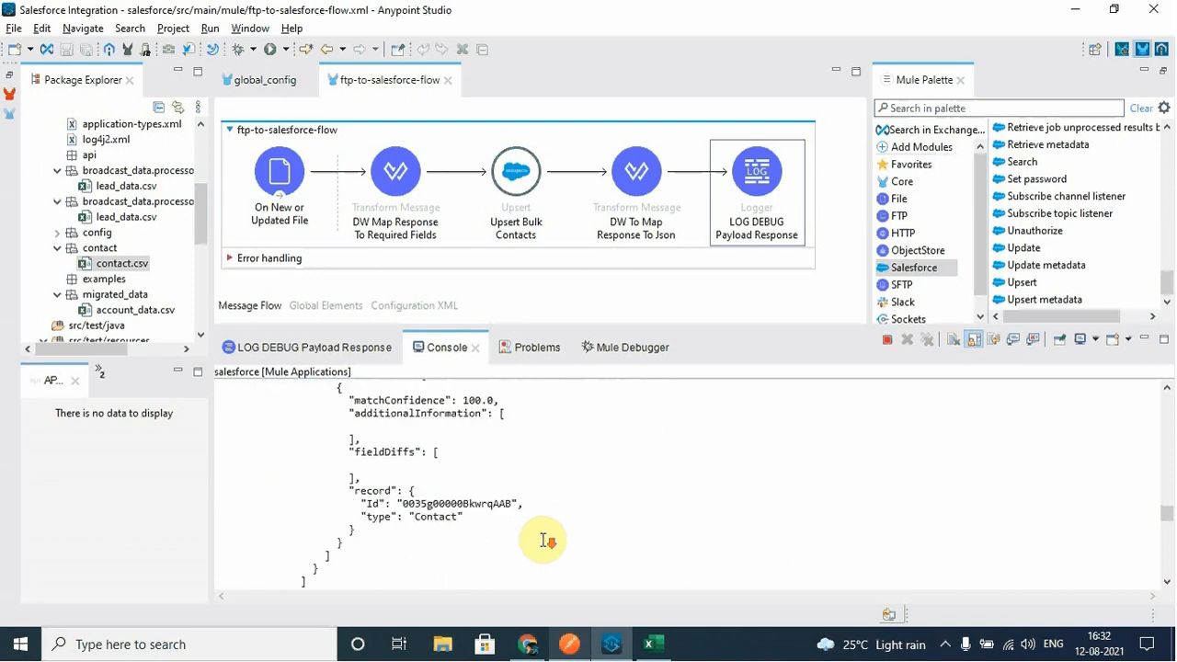
{"action": "scroll", "coordinate": [544, 540], "scroll_direction": "down", "scroll_amount": 5}
{"action": "scroll", "coordinate": [542, 539], "scroll_direction": "down", "scroll_amount": 9}
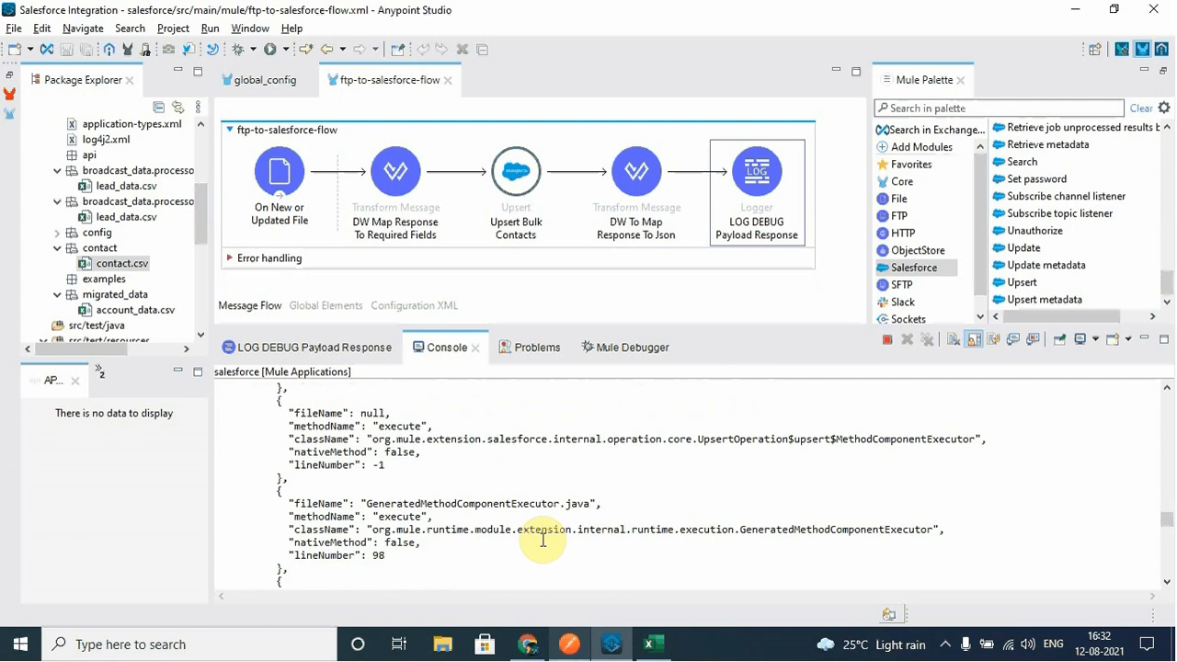
{"action": "scroll", "coordinate": [542, 540], "scroll_direction": "down", "scroll_amount": 1}
{"action": "scroll", "coordinate": [542, 539], "scroll_direction": "down", "scroll_amount": 9}
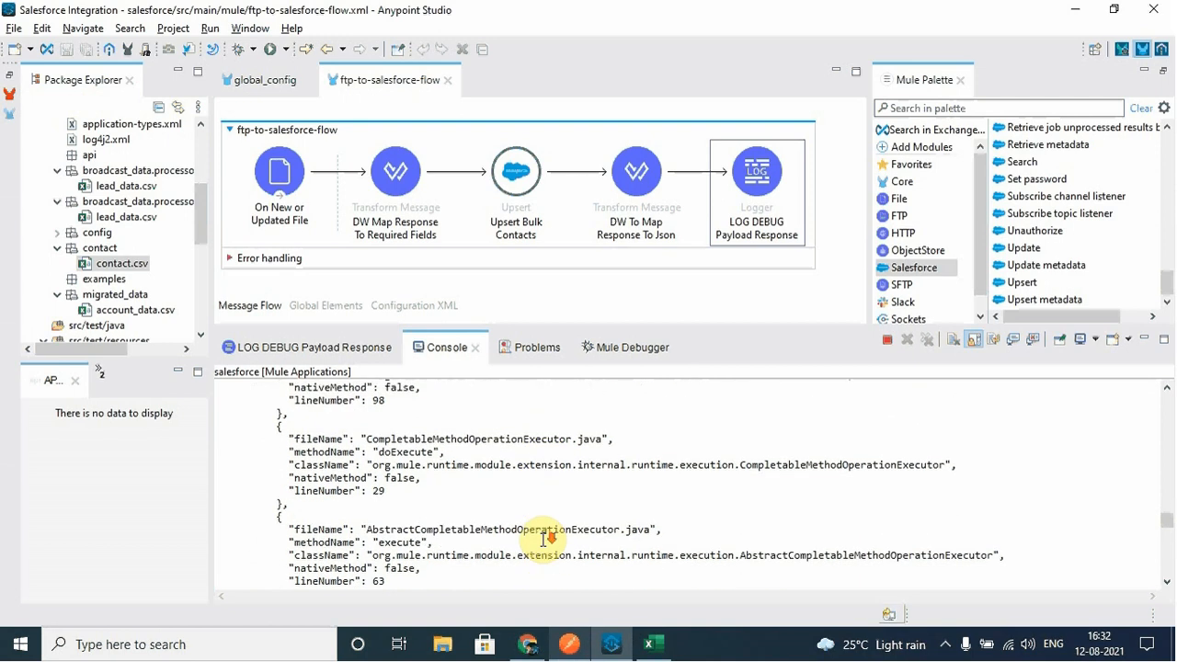
{"action": "scroll", "coordinate": [543, 540], "scroll_direction": "down", "scroll_amount": 5}
{"action": "left_click_drag", "start_coordinate": [1166, 525], "coordinate": [1170, 591]}
{"action": "scroll", "coordinate": [436, 555], "scroll_direction": "up", "scroll_amount": 2}
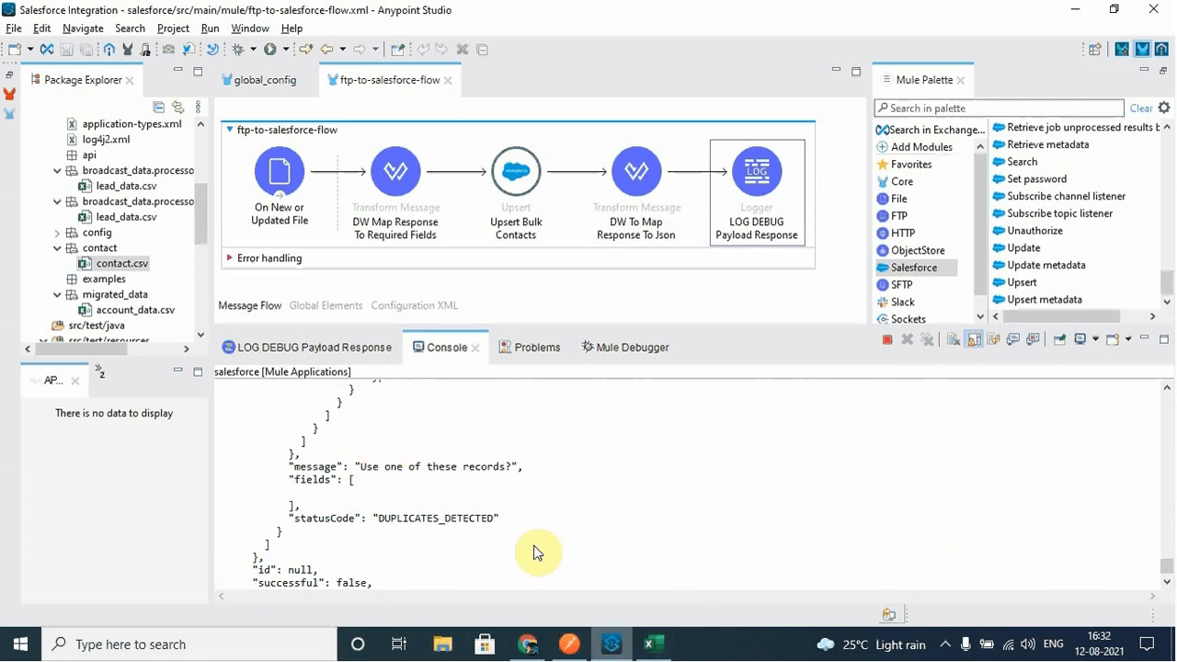
- Bring up contact.csv in Excel, dismiss the subscription notice and close the workbook
{"action": "left_click", "coordinate": [515, 174]}
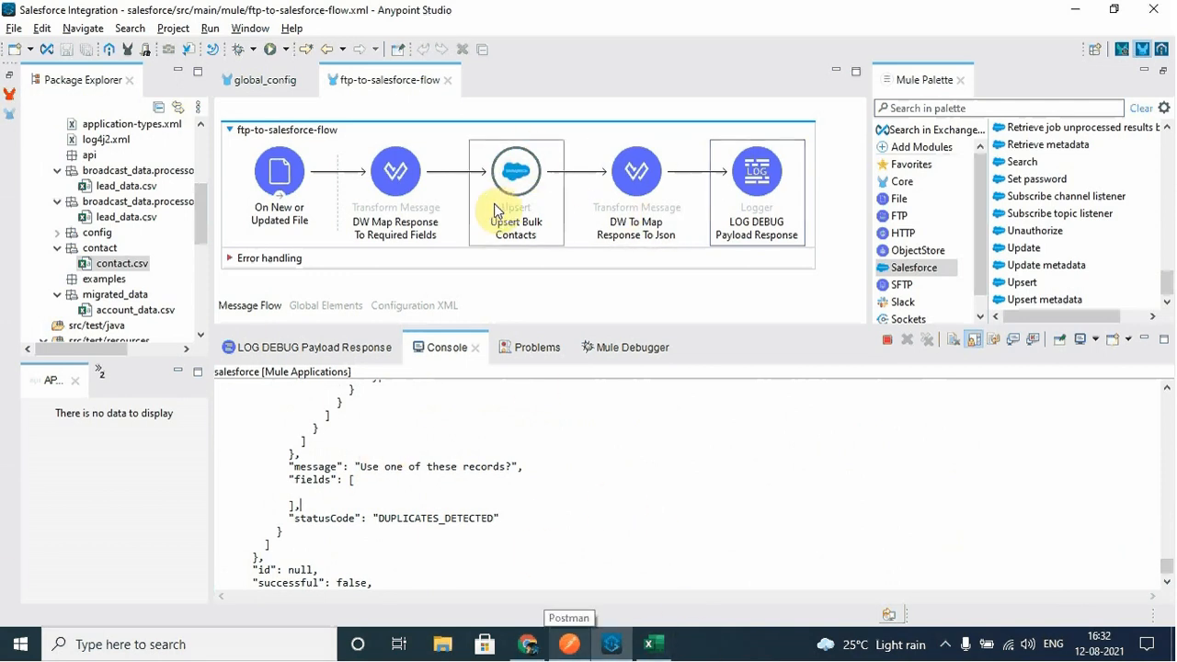
{"action": "left_click", "coordinate": [652, 643]}
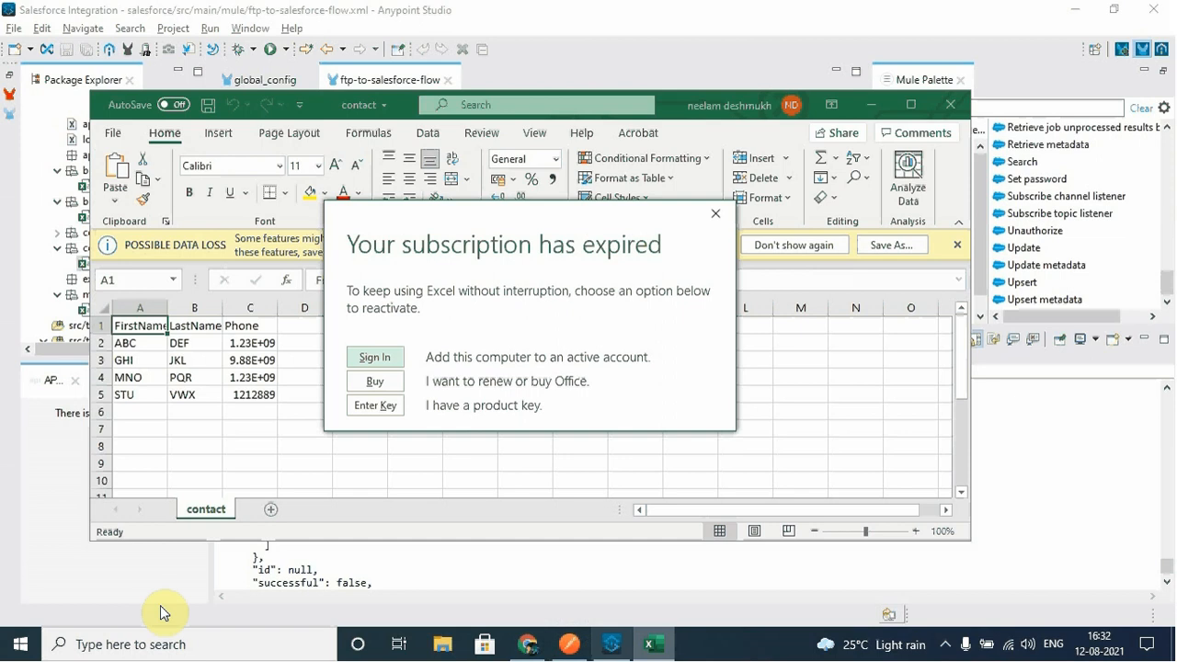
{"action": "left_click", "coordinate": [715, 214]}
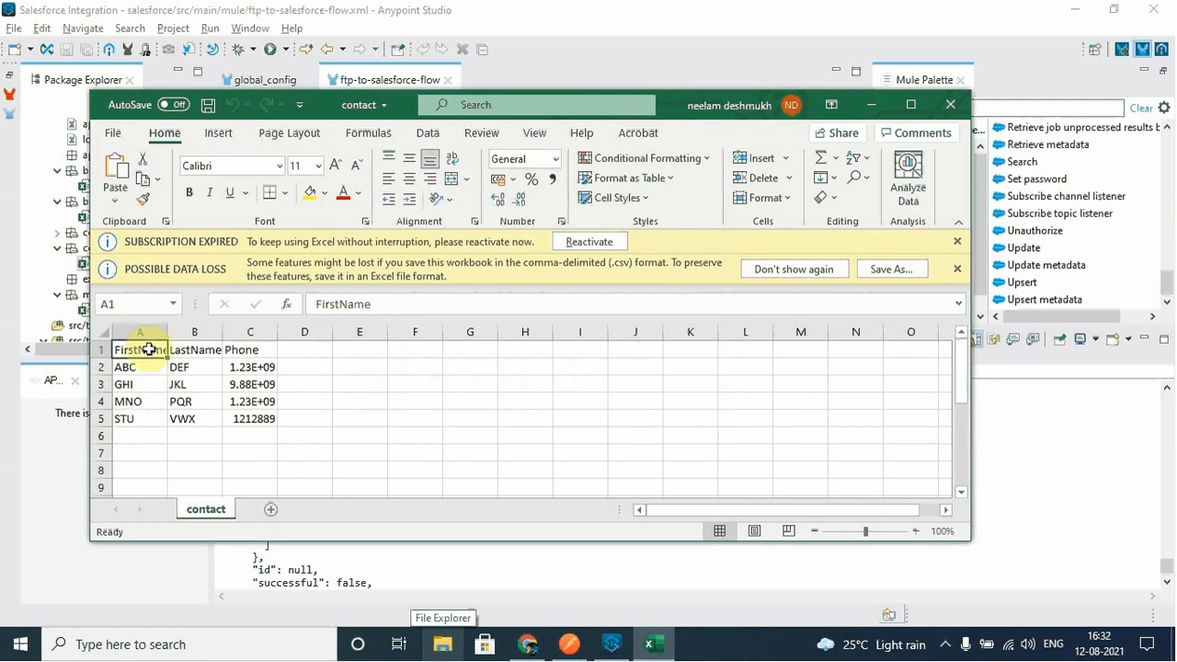
{"action": "left_click", "coordinate": [951, 109]}
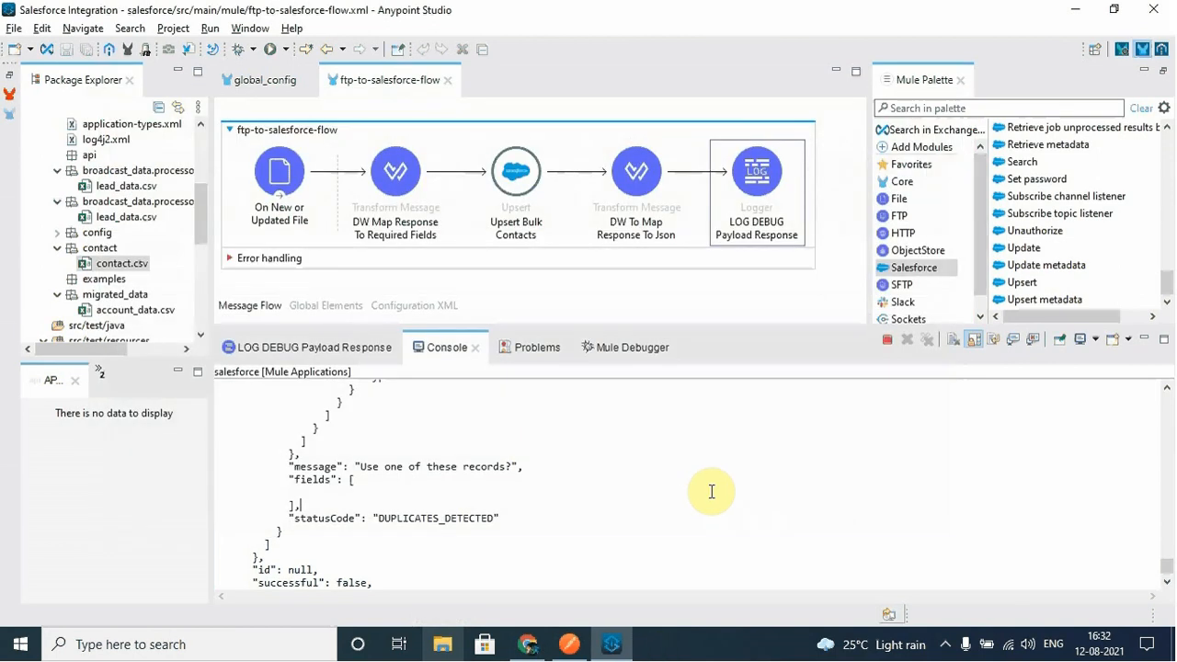
- Browse the Salesforce connector's operations in the Mule Palette, including the query, update, upsert and bulk API v2 operations
{"action": "left_click", "coordinate": [908, 272]}
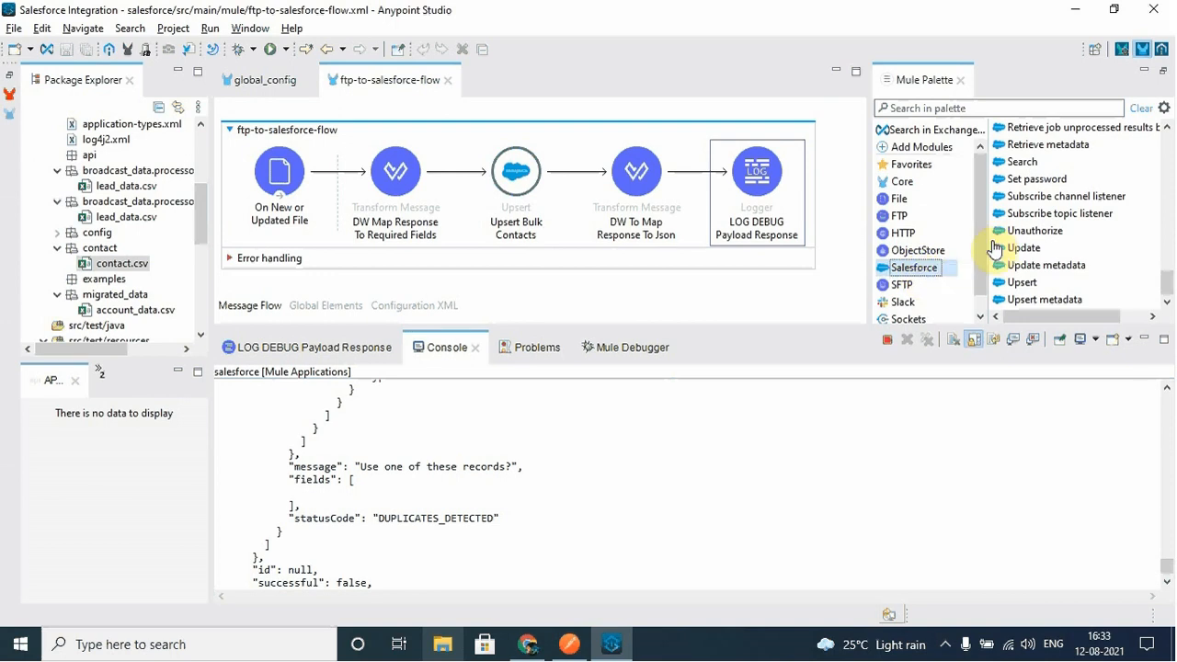
{"action": "scroll", "coordinate": [1129, 286], "scroll_direction": "up", "scroll_amount": 6}
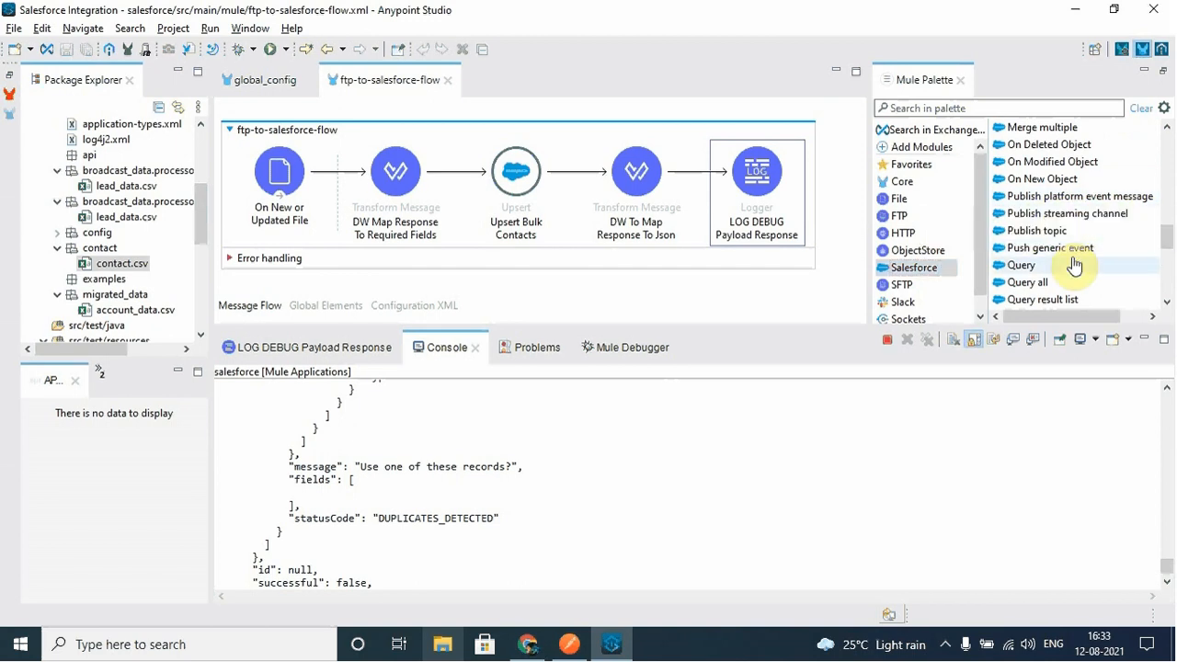
{"action": "scroll", "coordinate": [1073, 265], "scroll_direction": "down", "scroll_amount": 1}
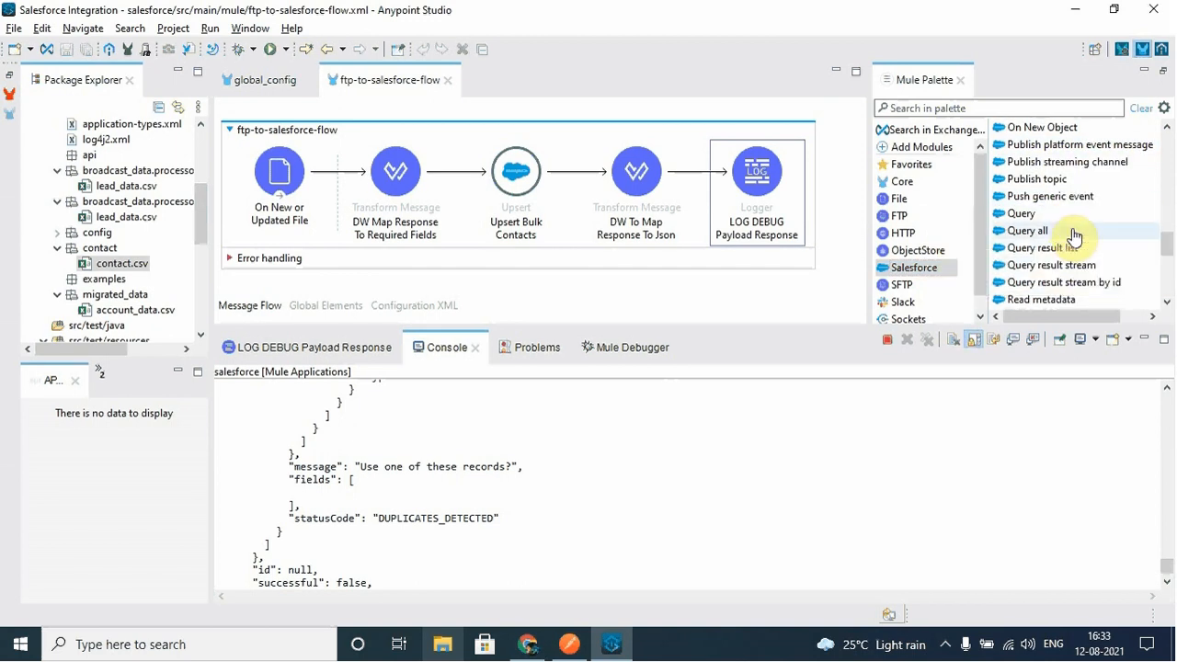
{"action": "scroll", "coordinate": [1057, 250], "scroll_direction": "down", "scroll_amount": 6}
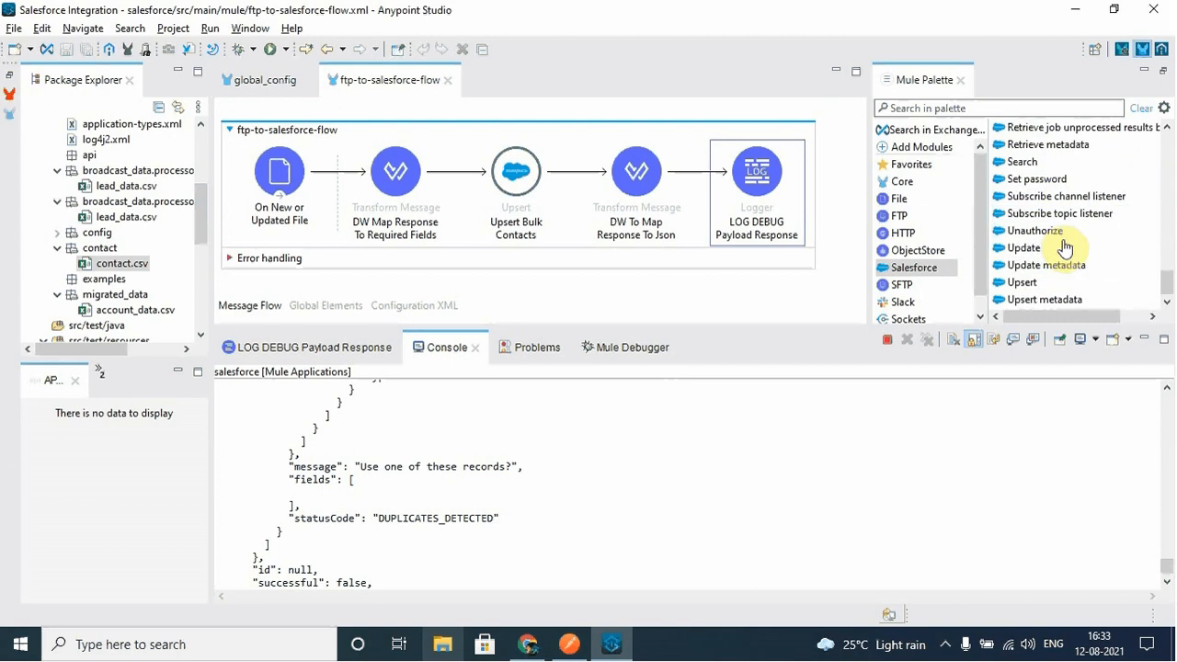
{"action": "scroll", "coordinate": [1072, 263], "scroll_direction": "up", "scroll_amount": 5}
{"action": "scroll", "coordinate": [1072, 263], "scroll_direction": "up", "scroll_amount": 8}
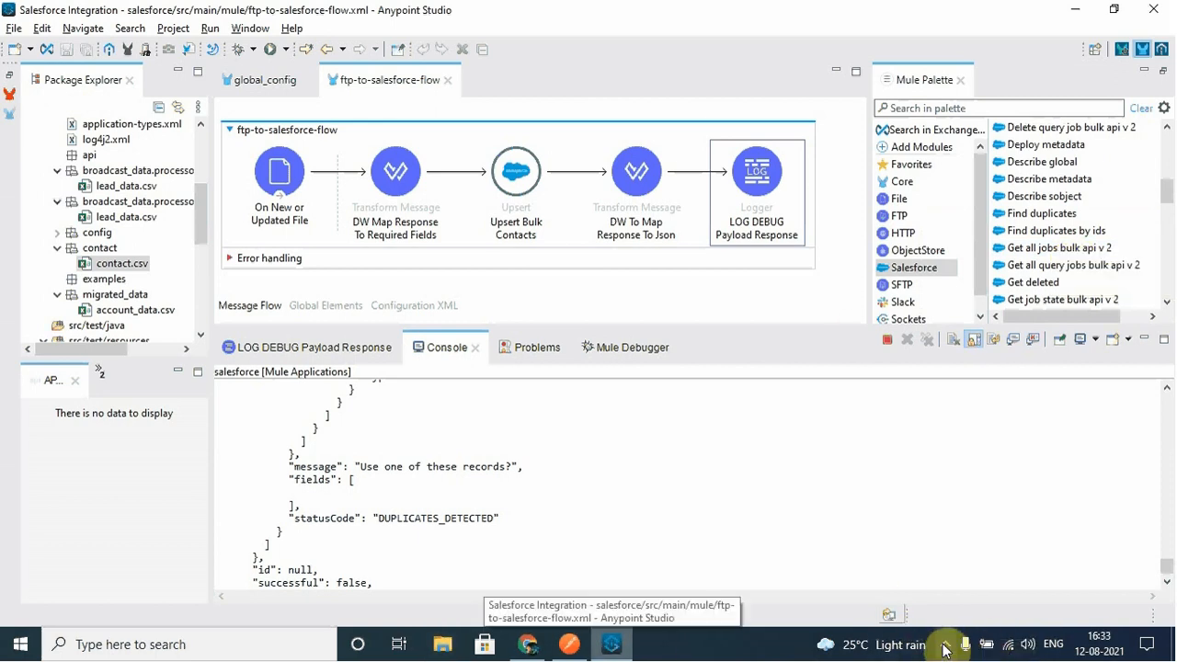
{"action": "left_click", "coordinate": [945, 644]}
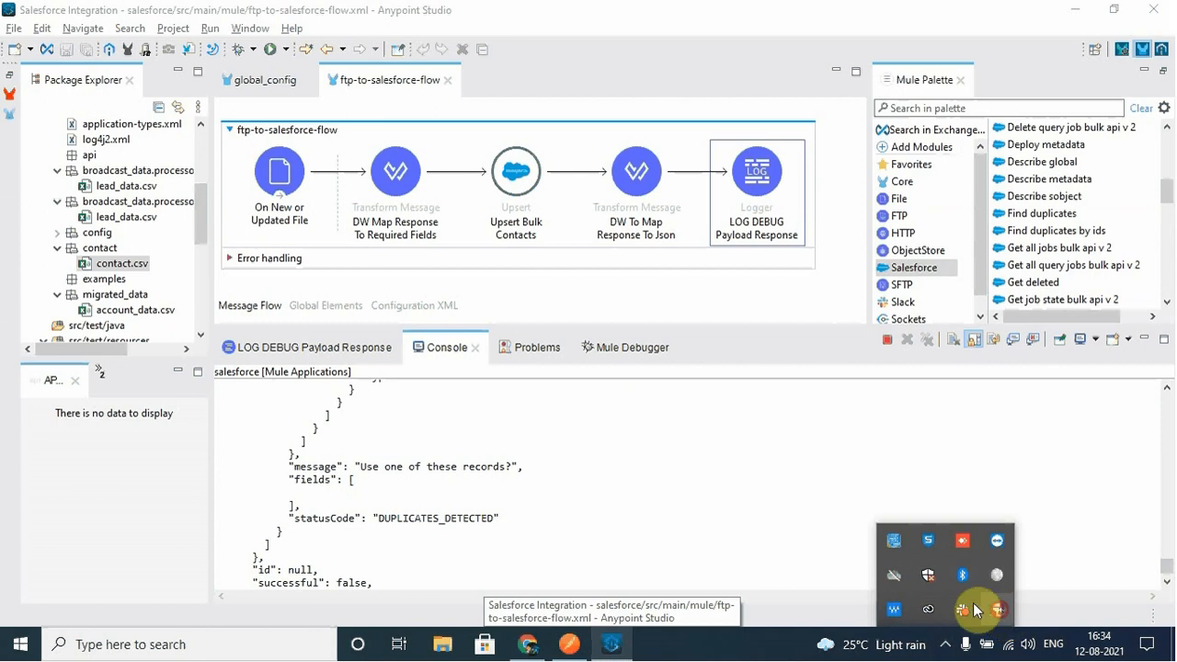